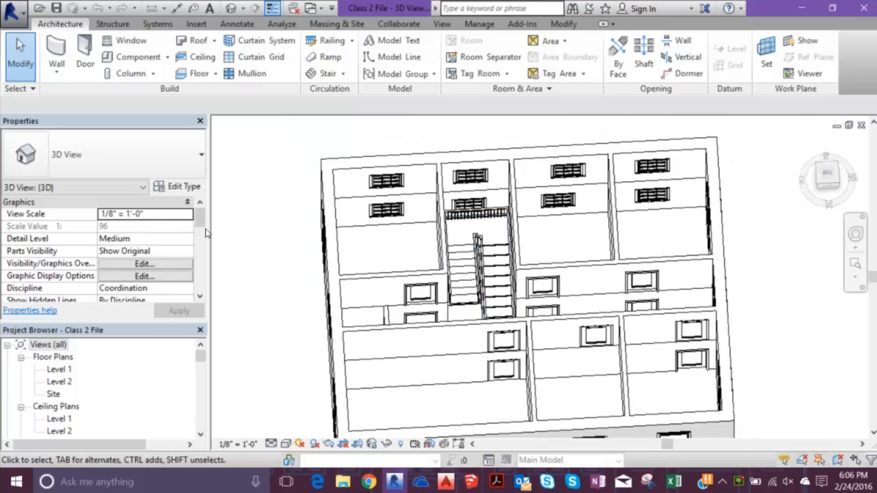
scroll(370, 281, down, 3)
- Examine the building model in 3D from several angles and view the Level 1 and Level 2 floor plans
shift+middle_drag(411, 275, 323, 180)
scroll(323, 164, up, 6)
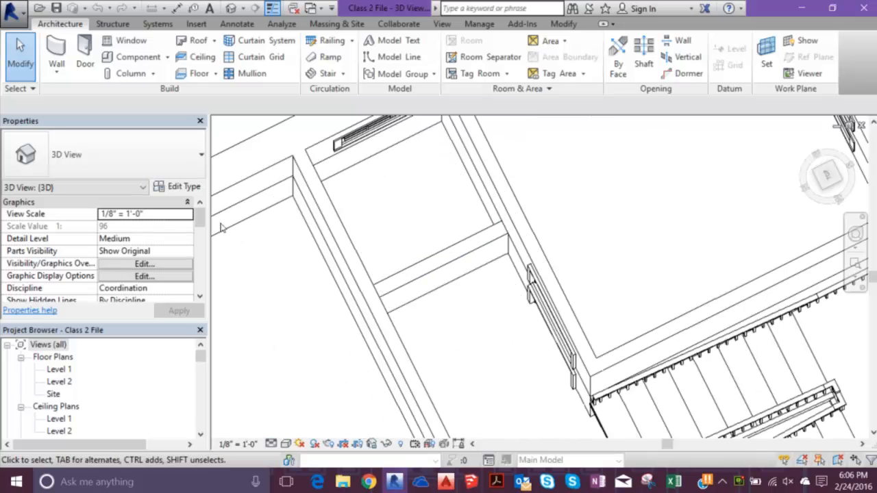
scroll(220, 225, down, 5)
middle_drag(320, 286, 337, 178)
shift+middle_drag(348, 233, 395, 143)
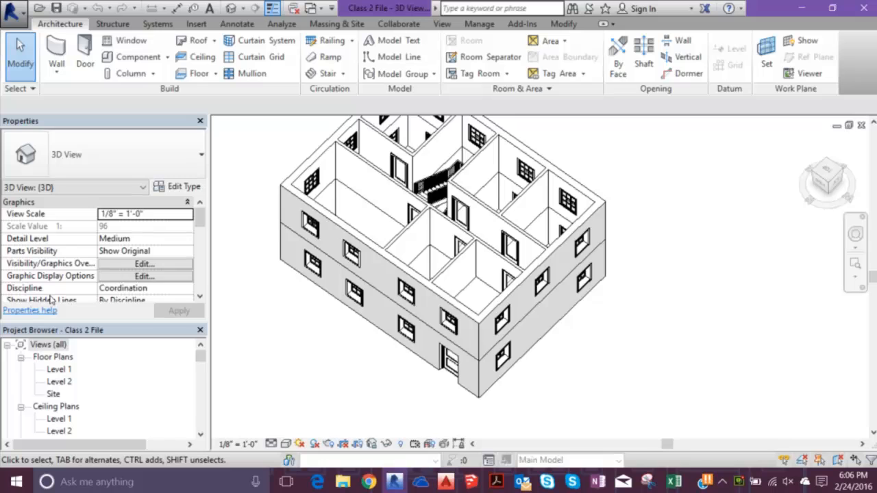
double_click(59, 369)
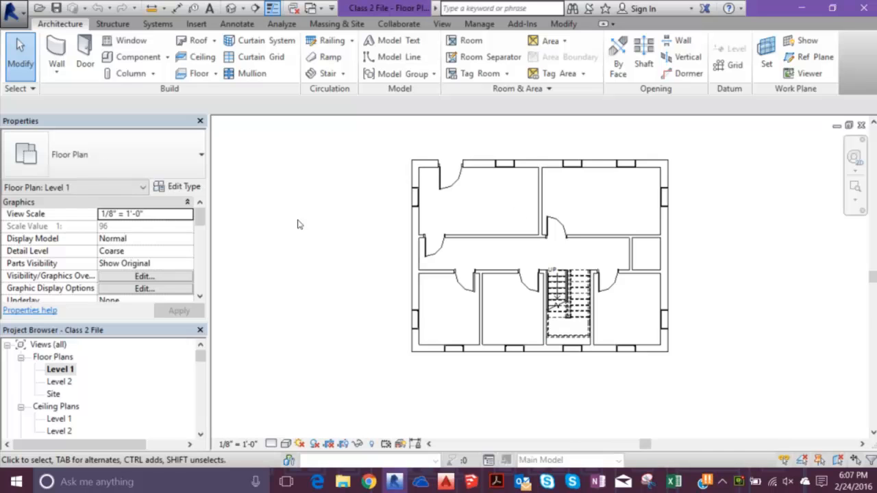
double_click(59, 382)
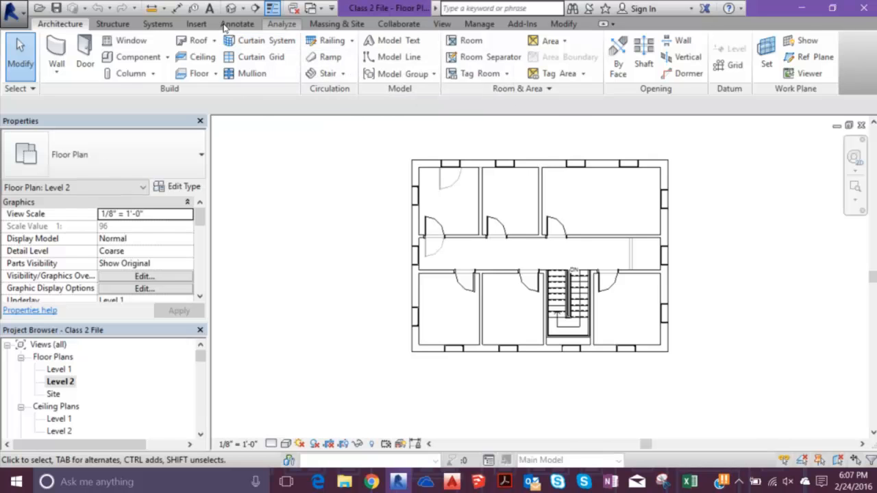
- Create a new schedule for the Rooms category in the New Construction phase
click(282, 24)
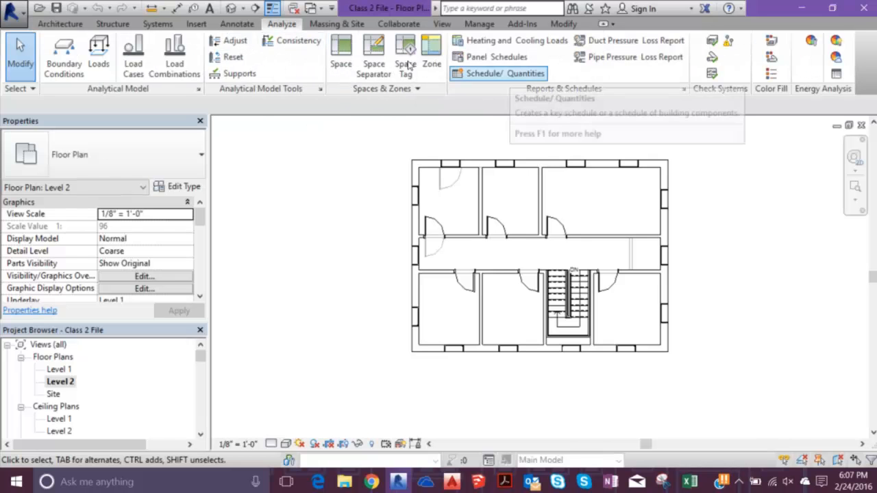
click(500, 73)
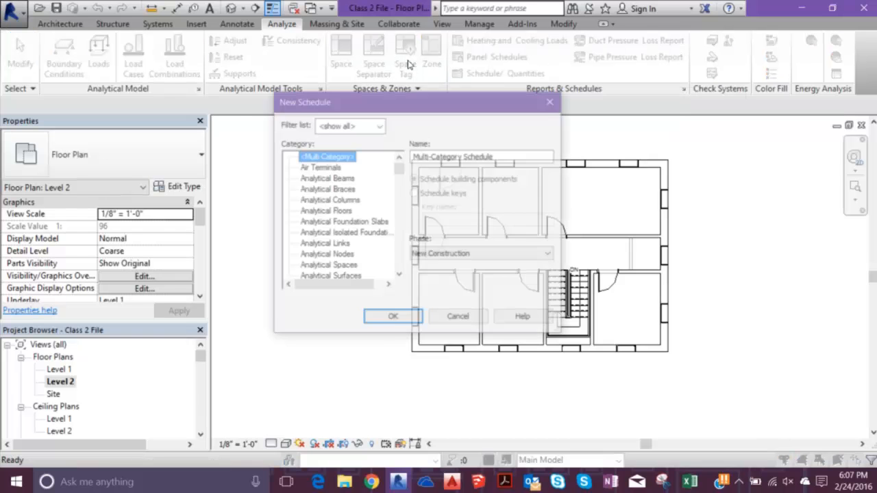
scroll(325, 187, down, 13)
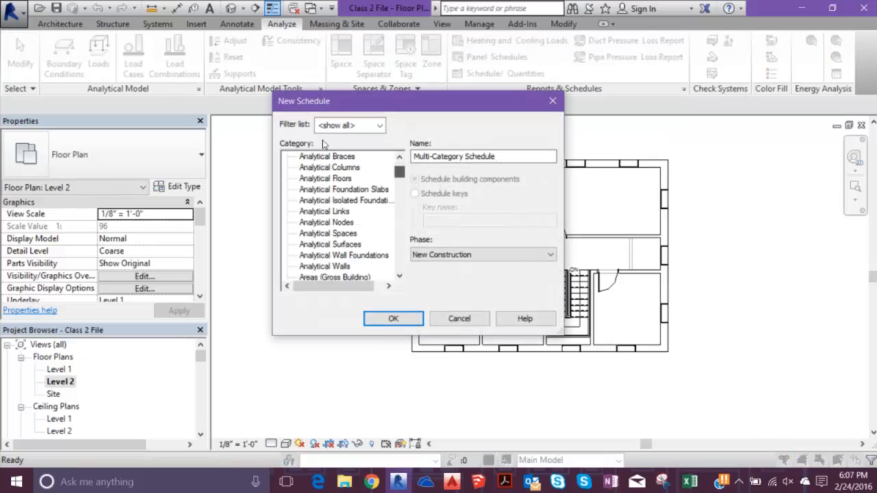
scroll(325, 186, down, 6)
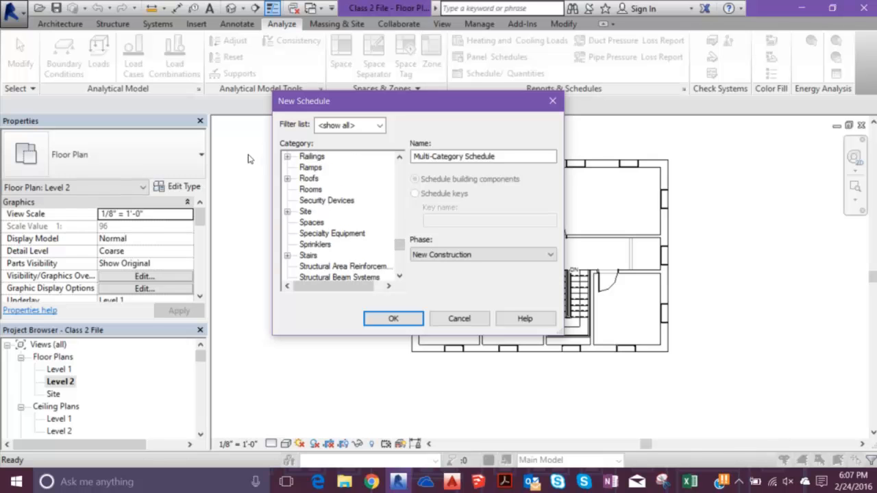
double_click(310, 190)
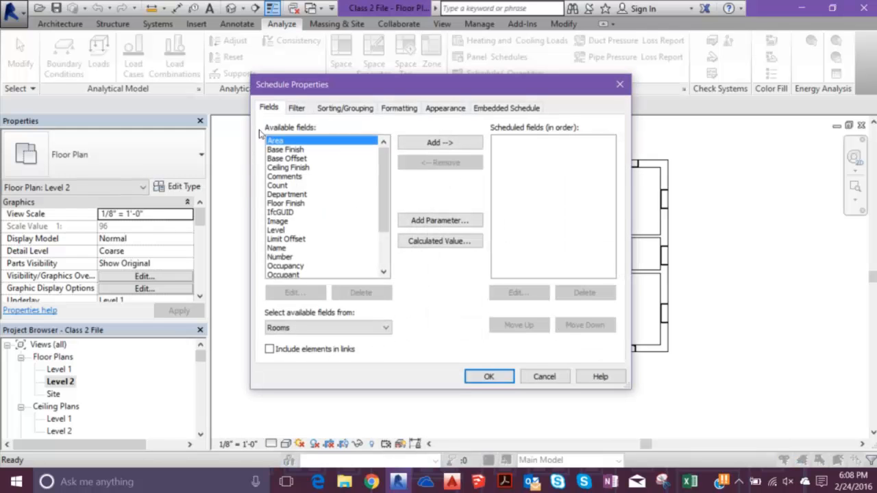
- Add the Number, Name and Area fields to the room schedule, in that order
scroll(308, 142, down, 1)
scroll(309, 142, down, 1)
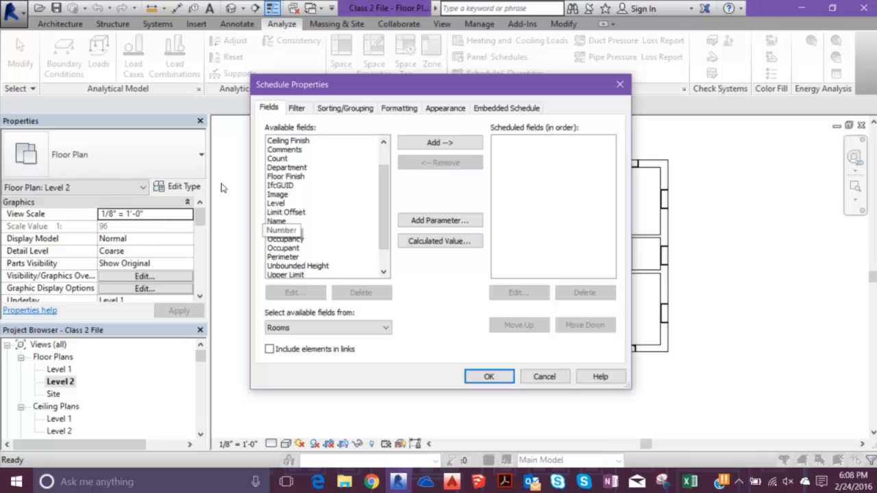
double_click(278, 230)
double_click(277, 221)
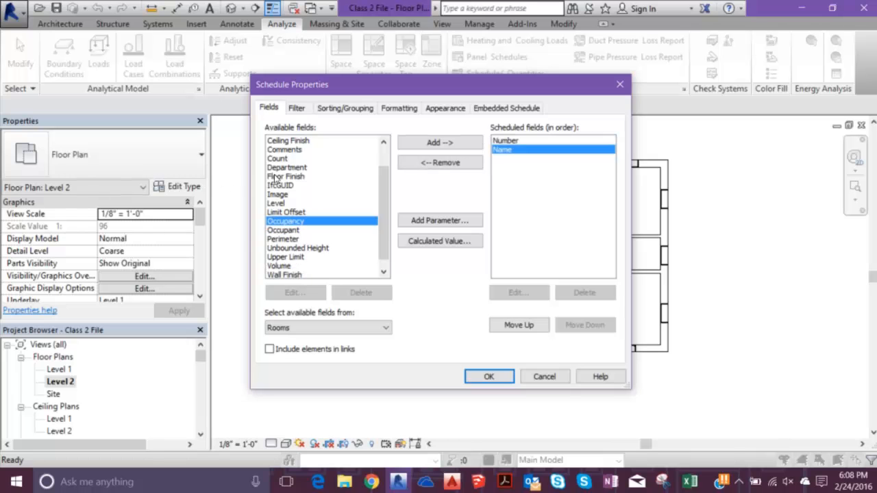
scroll(311, 158, up, 3)
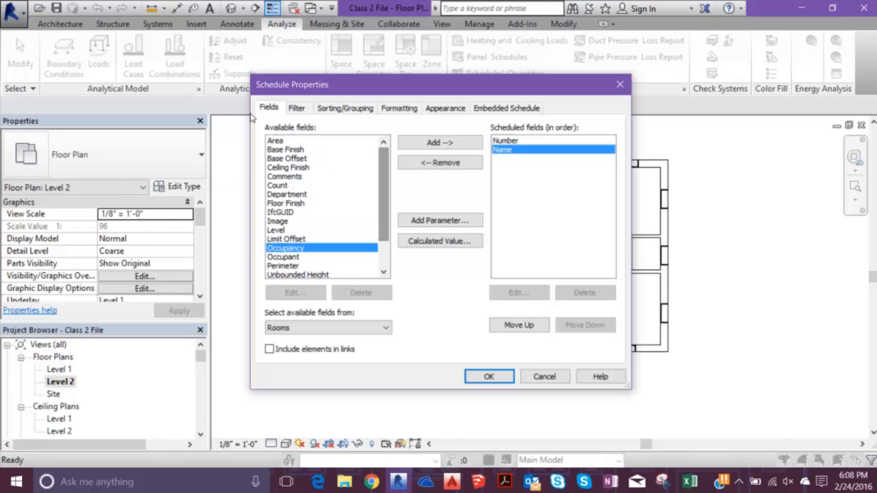
double_click(275, 140)
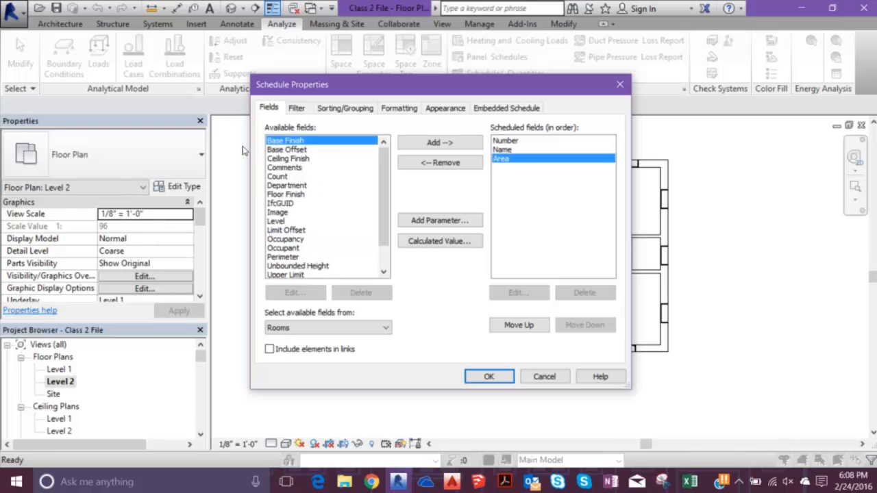
- Add the Wall Finish, Floor Finish, Perimeter and Unbounded Height fields and generate the room schedule
scroll(258, 160, down, 1)
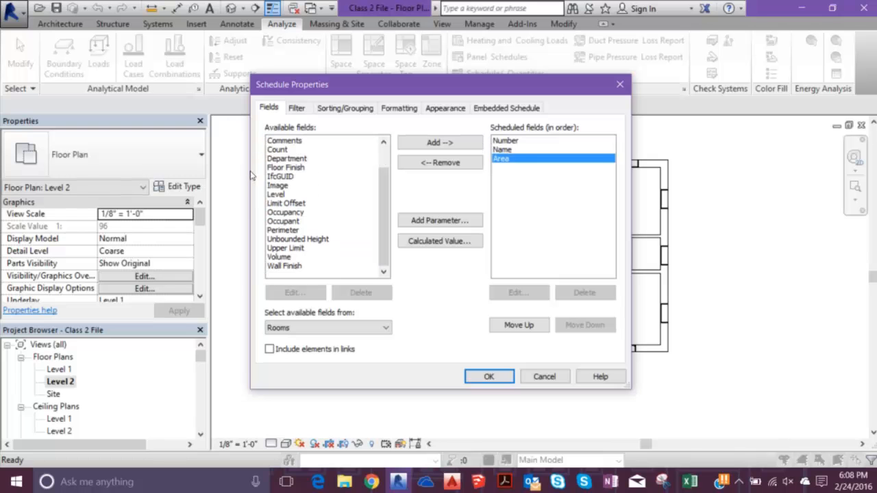
scroll(323, 219, up, 1)
scroll(328, 230, down, 1)
click(297, 266)
double_click(296, 266)
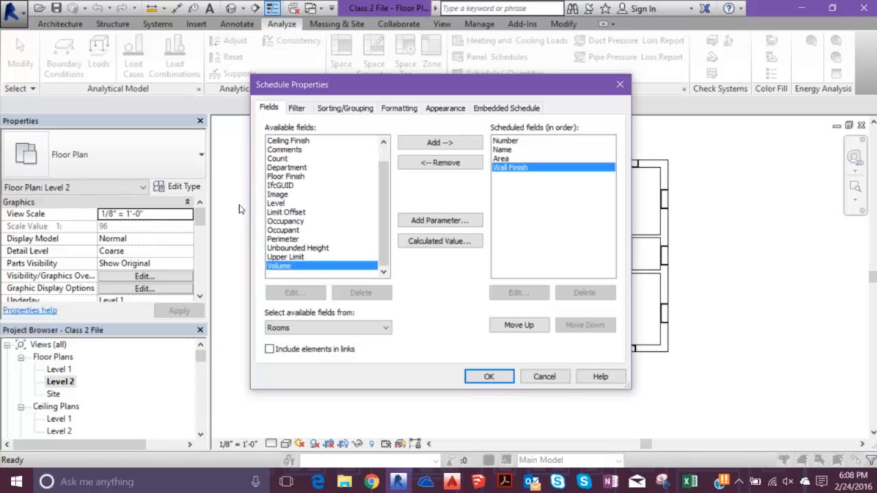
double_click(287, 177)
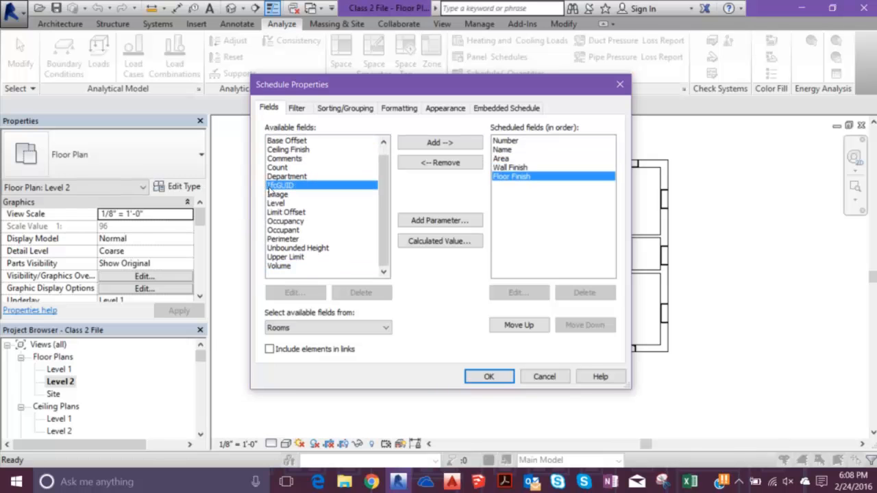
double_click(287, 239)
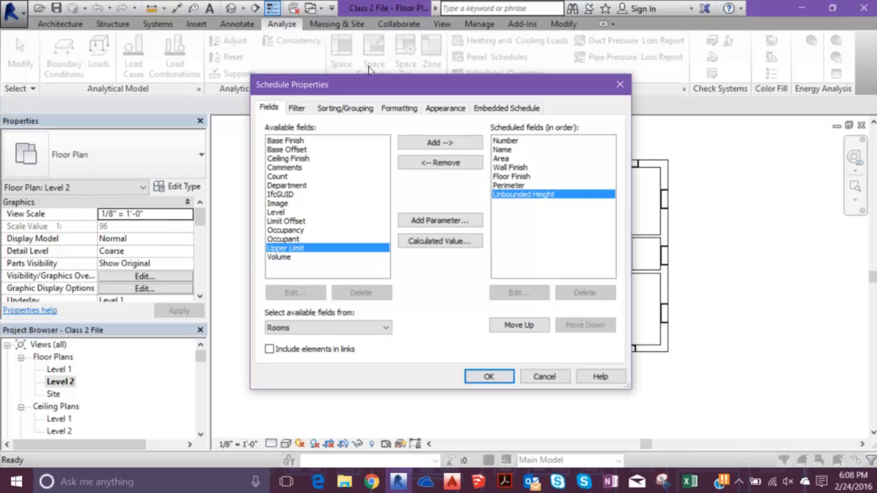
drag(373, 84, 373, 137)
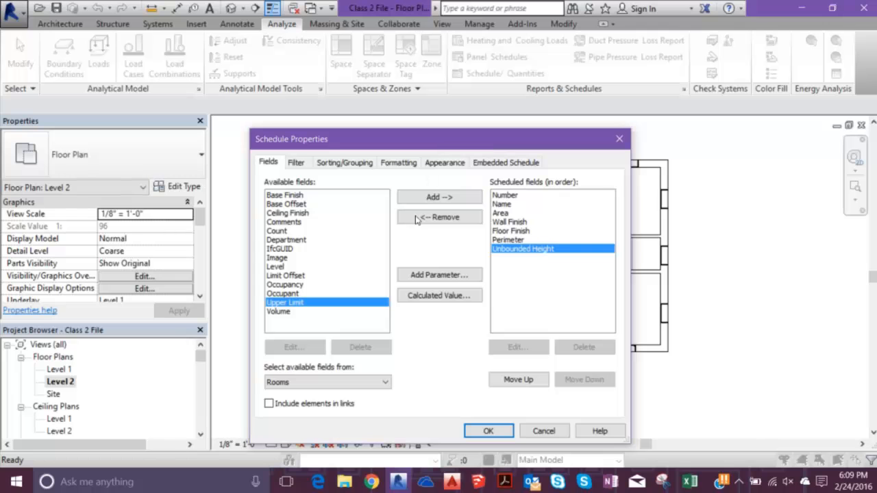
key(Return)
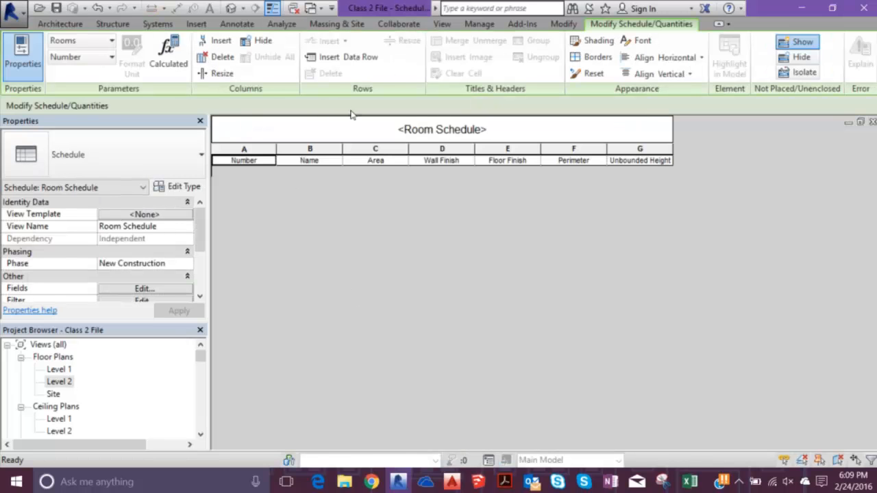
- Change the schedule title to "Office Building Room Schedule"
click(440, 129)
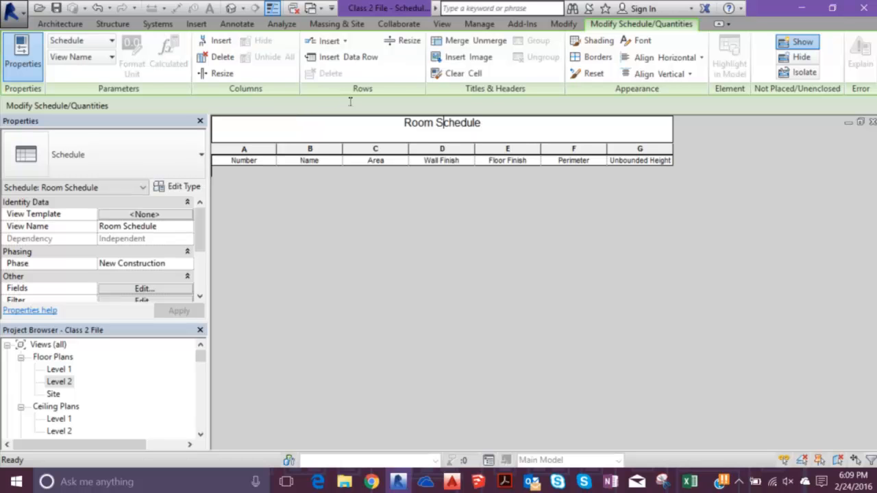
drag(398, 101, 266, 103)
text(Offive)
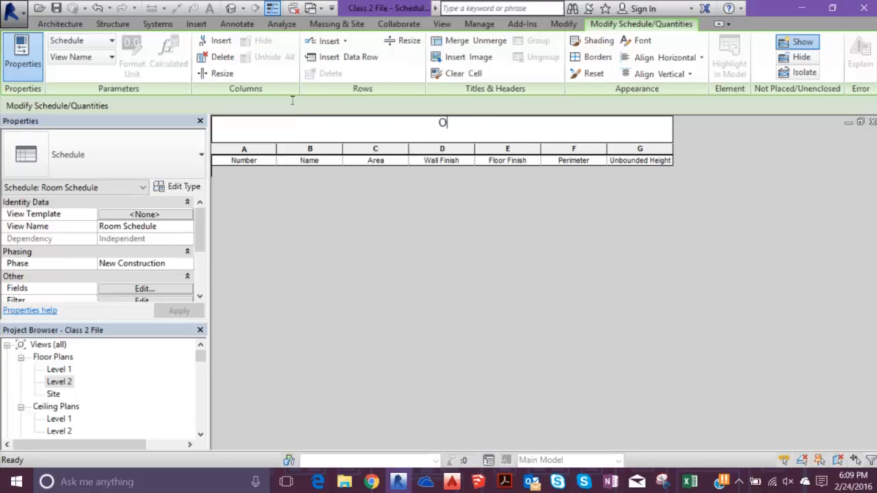
key(BackSpace)
key(BackSpace)
text(ce Building Room Schedule)
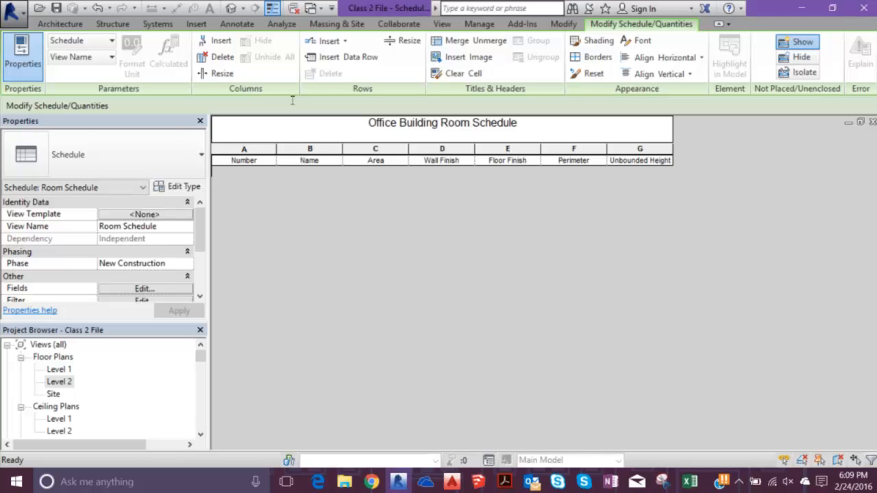
key(Return)
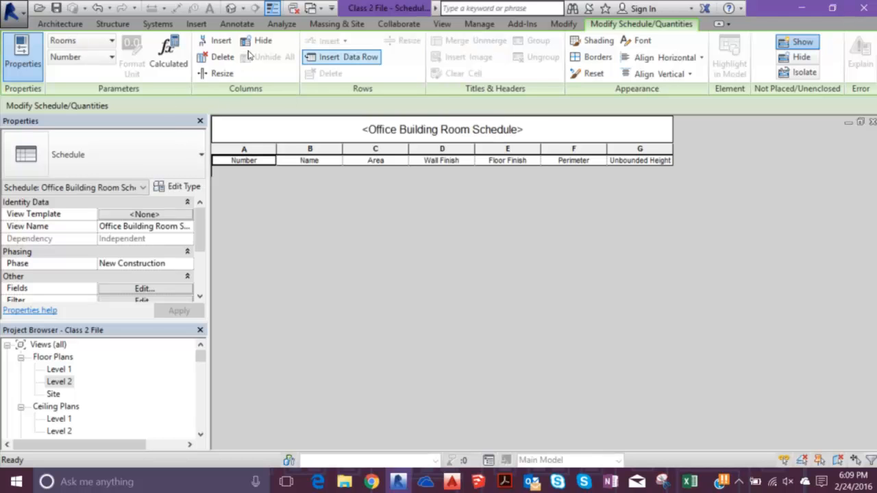
- Insert twelve data rows into the schedule for rooms 1 to 12
click(341, 57)
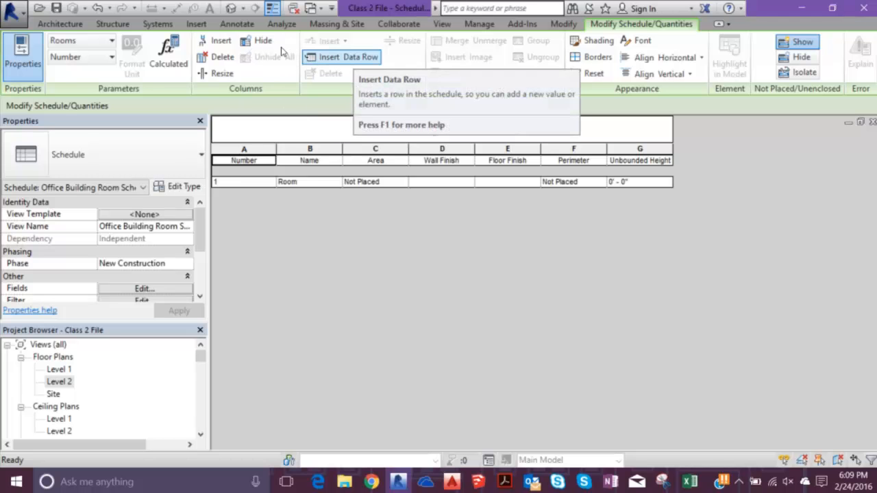
click(341, 57)
click(341, 57)
click(342, 57)
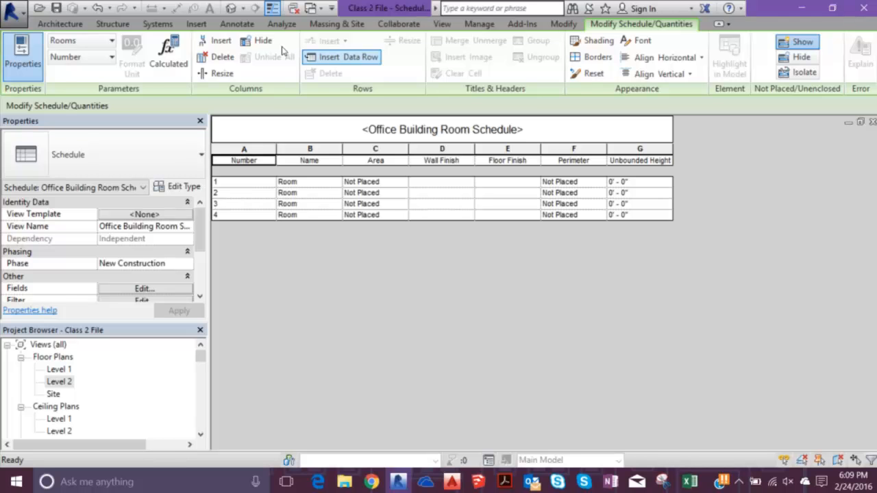
click(341, 57)
click(341, 57)
click(341, 57)
click(341, 57)
click(341, 57)
click(346, 57)
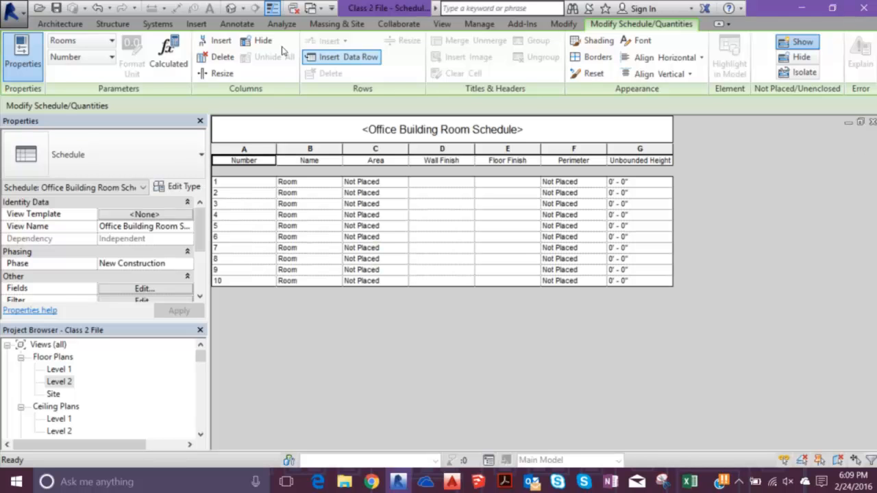
click(345, 57)
click(346, 58)
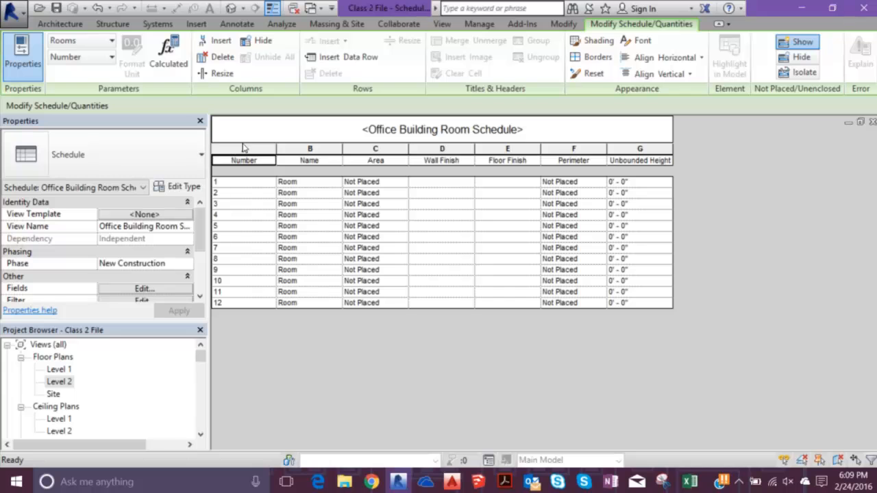
- Name room 1 "Lobby" and room 2 "Bathroom 1" in the schedule
key(Tab)
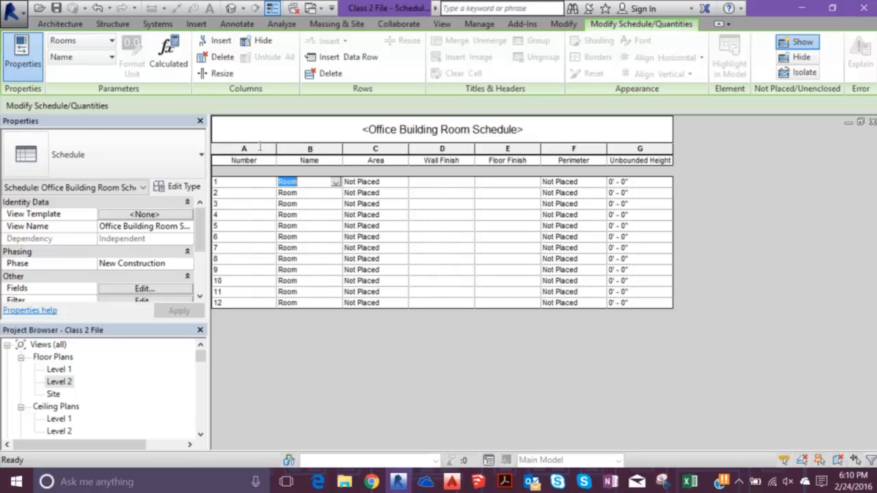
text(Lobby)
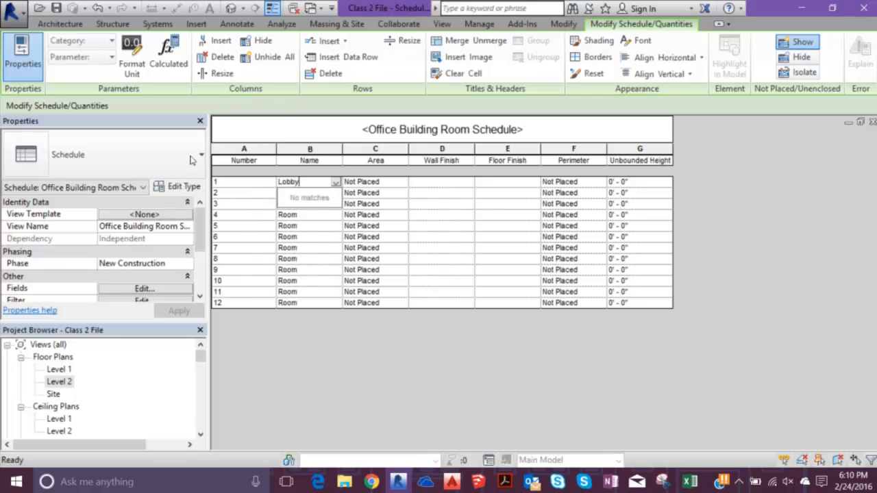
key(Return)
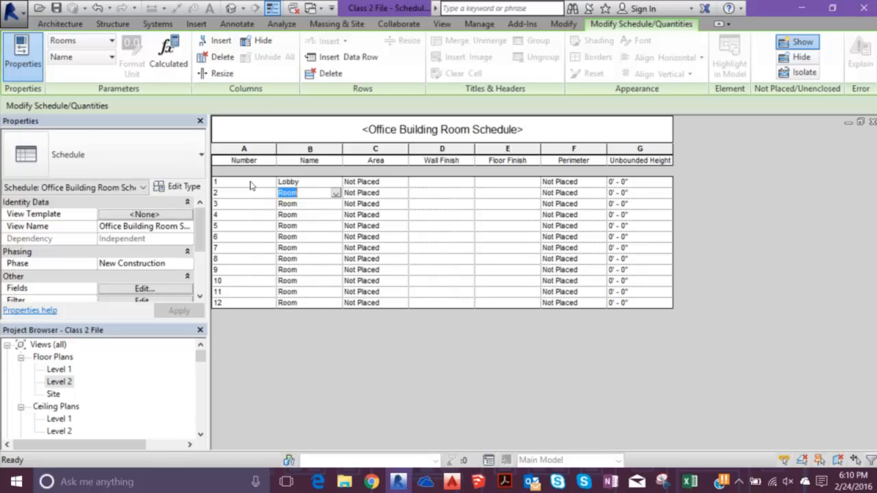
text(Bathroom 1)
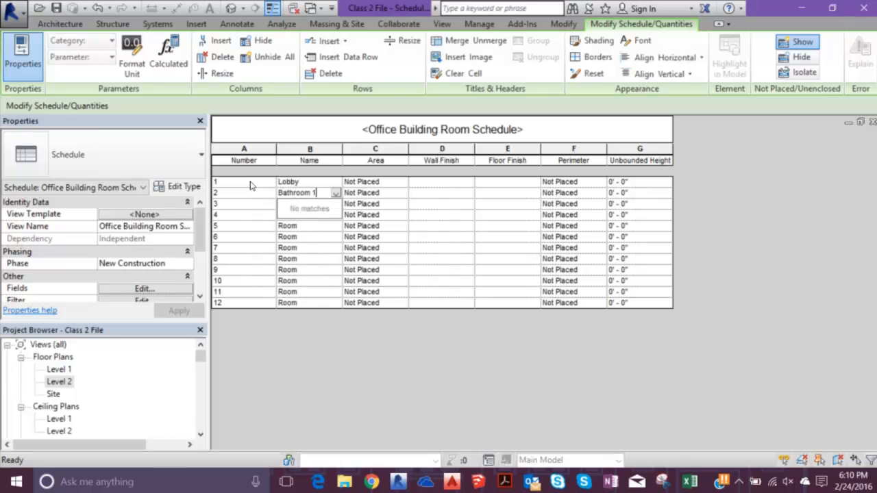
key(Return)
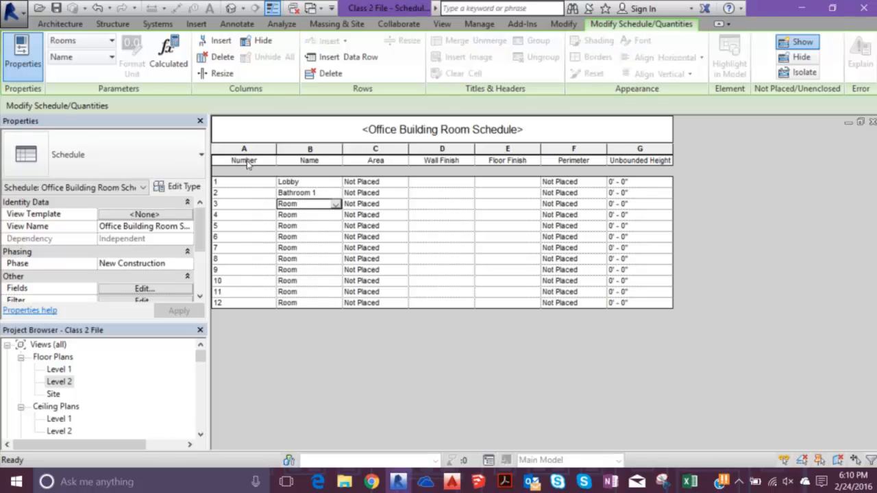
- Name room 3 "Bathroom 2" in the schedule
text(Bathroom 2)
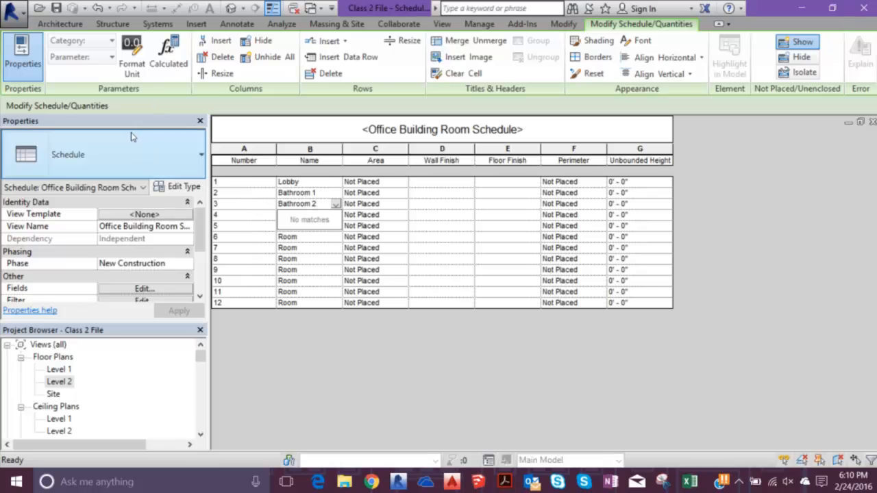
key(Return)
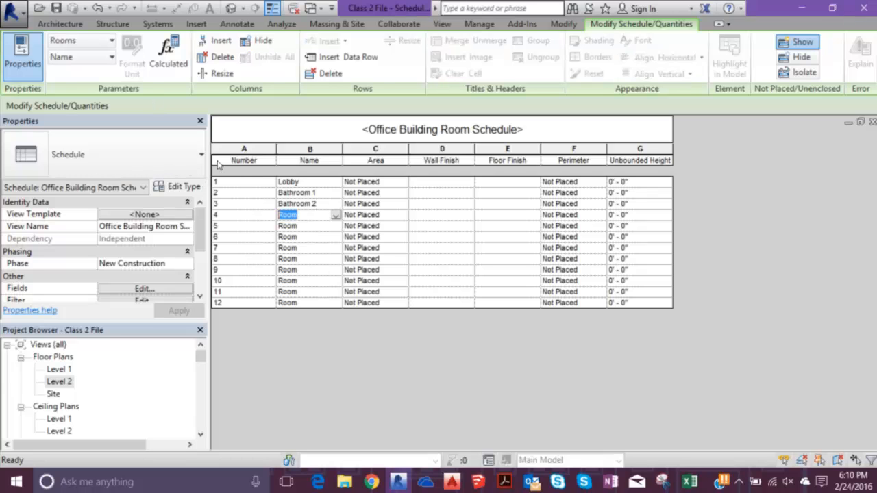
- Name room 4 "Conference Room 1" and room 5 "Conference Room 2" in the schedule
text(Con)
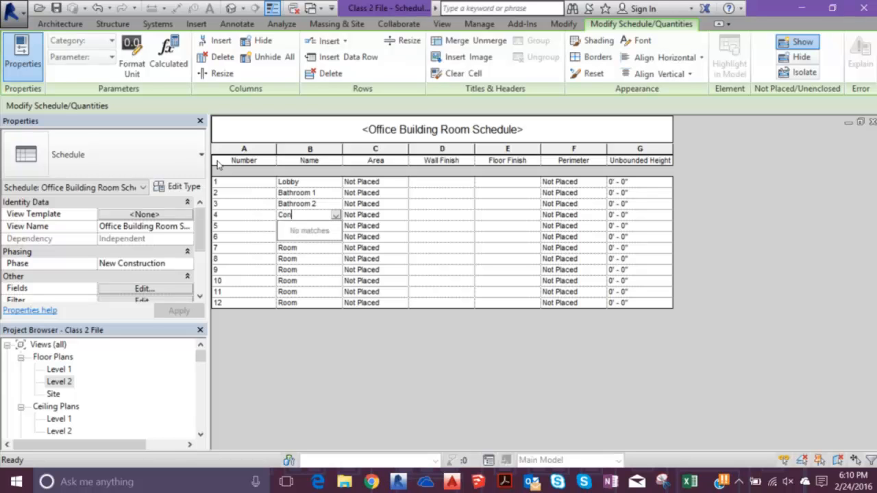
text(ference Room 1)
key(Return)
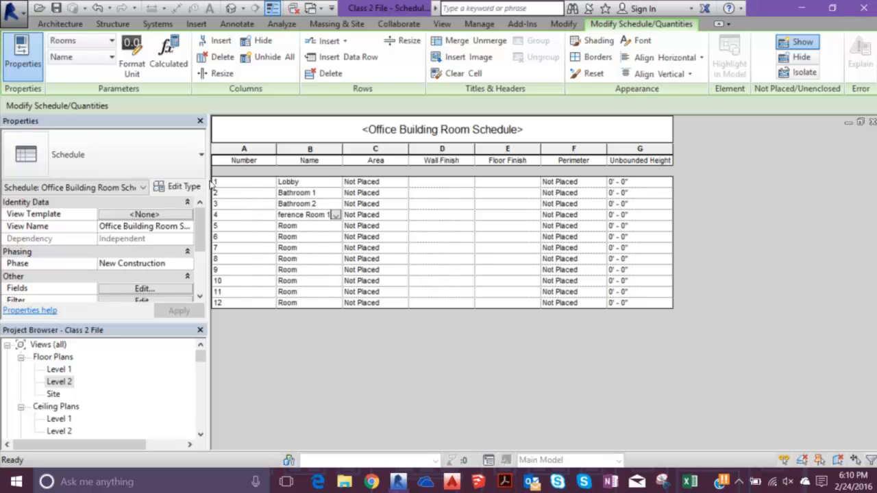
text(Co)
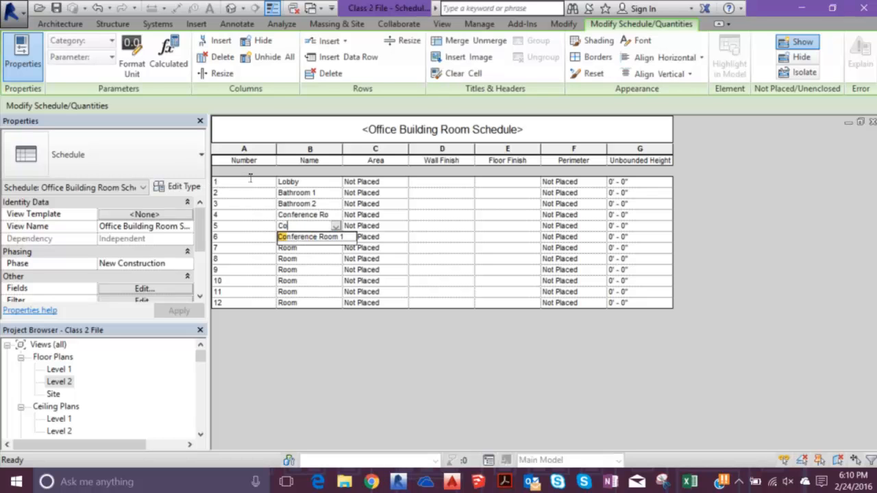
text(nference Room 2)
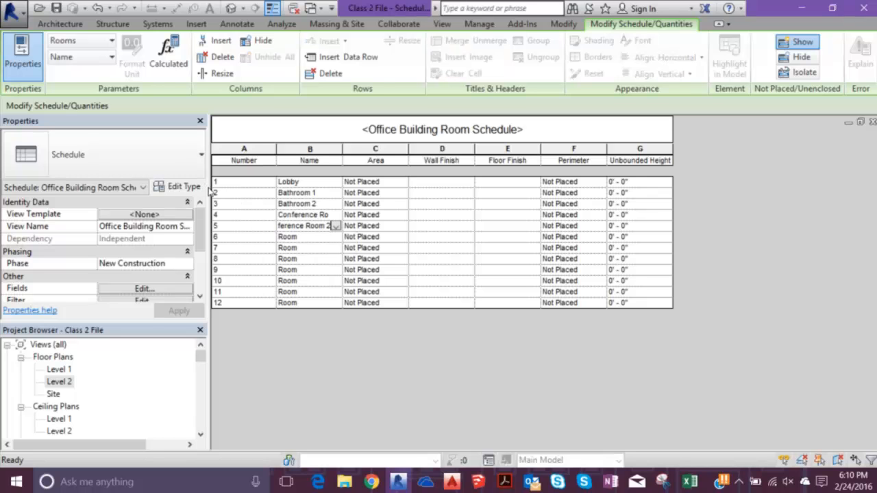
key(Return)
- Name rooms 6, 7 and 8 "Office 1", "Office 2" and "Office 3" in the schedule
text(O)
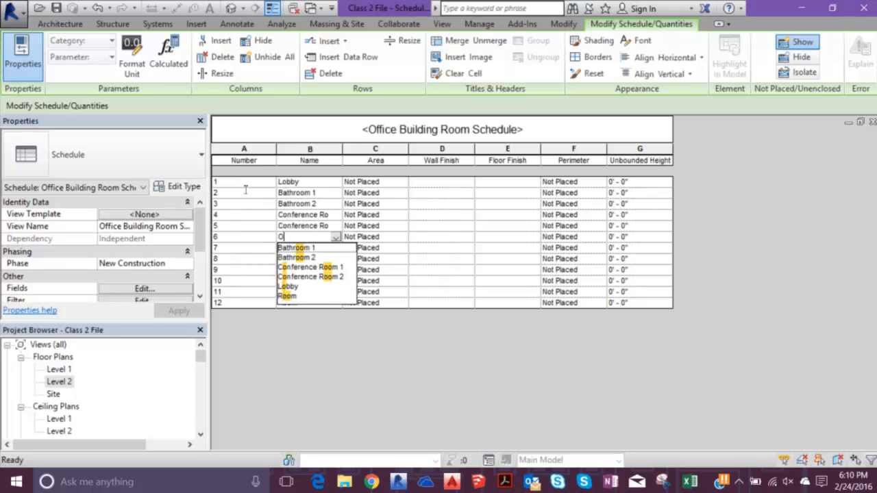
text(ffice 1)
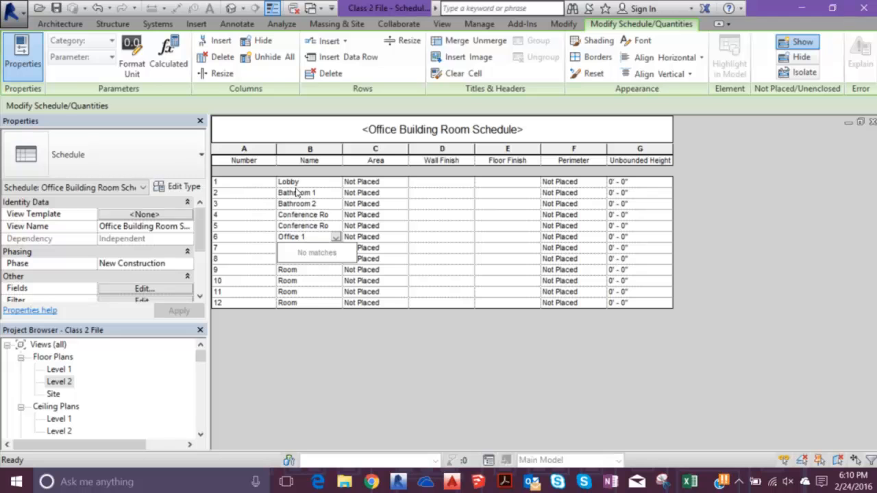
key(Return)
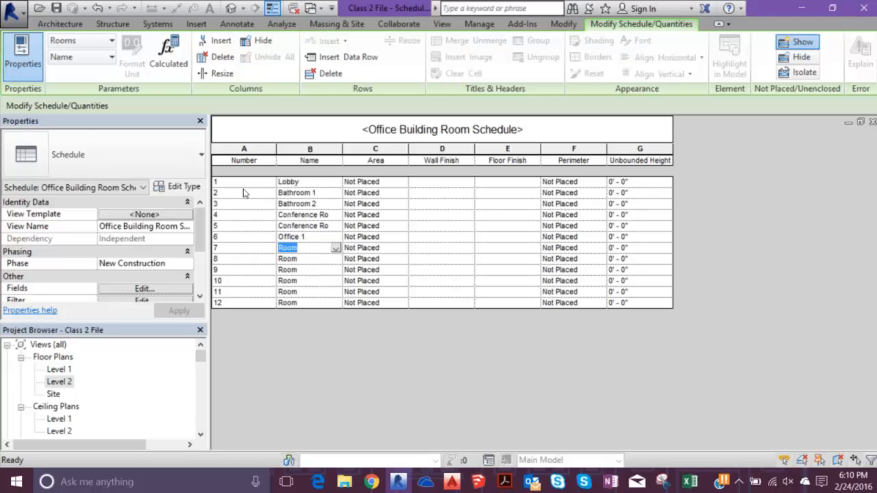
text(Office 2)
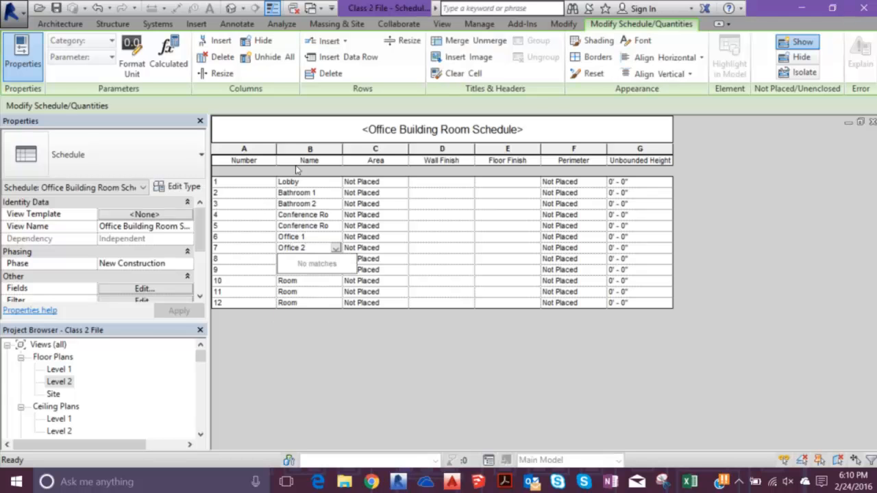
key(Return)
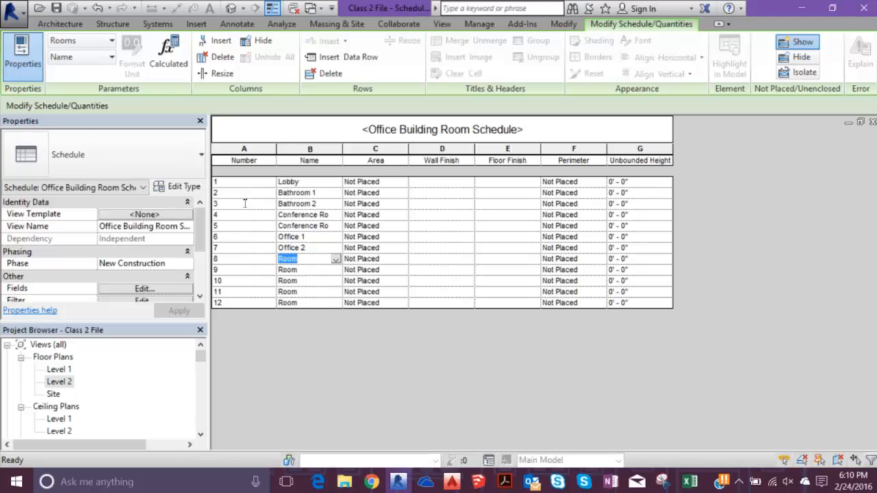
text(Office 3)
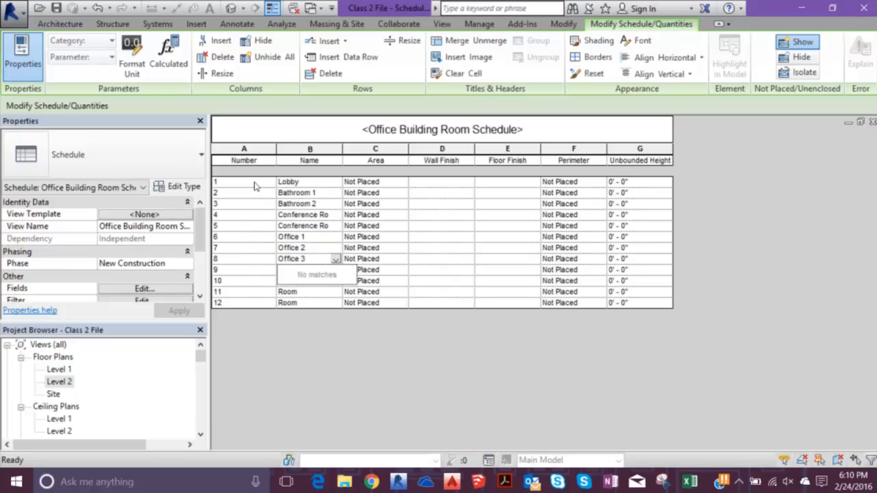
key(Return)
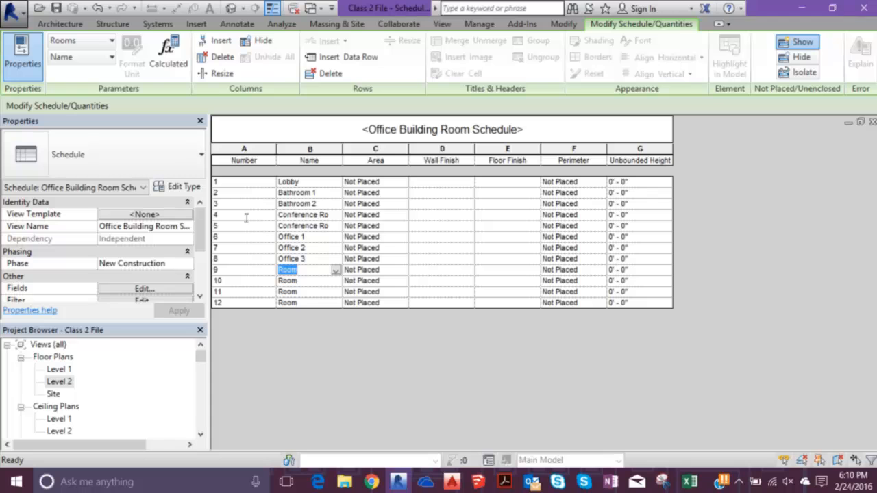
- Name room 9 "Office 4" and room 10 "Office 5" in the schedule
text(Office 4)
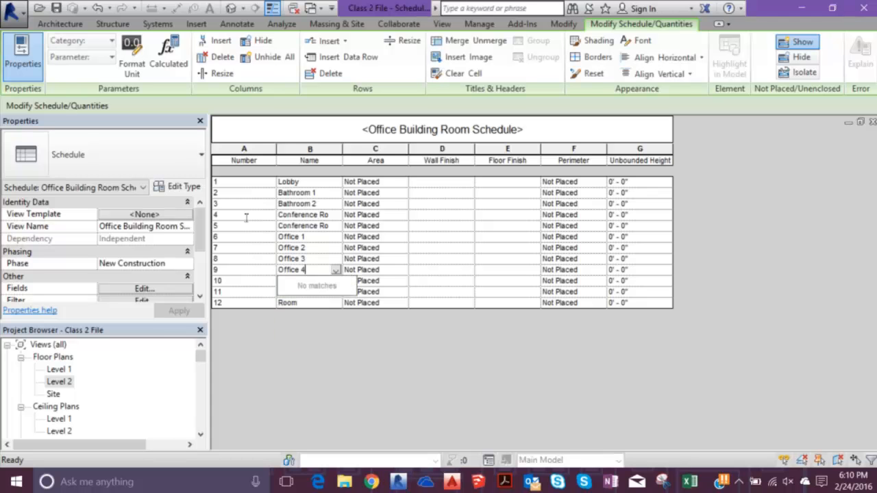
key(Return)
text(Office 5)
key(Return)
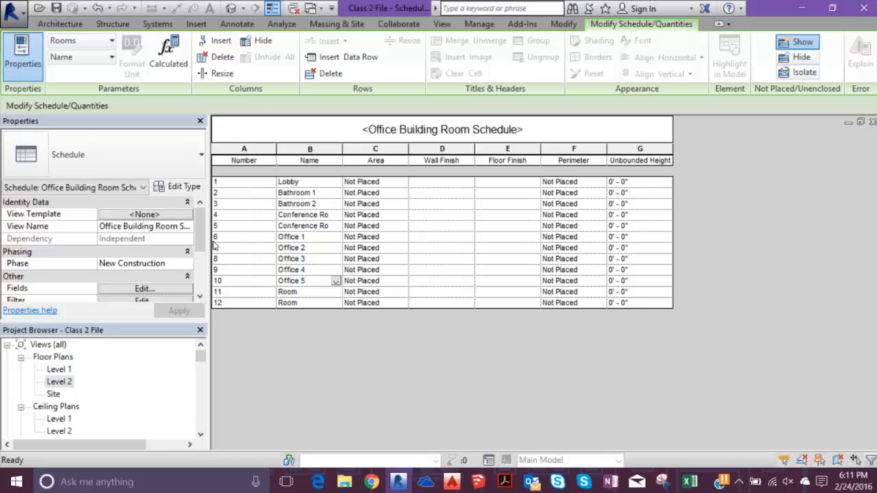
key(Down)
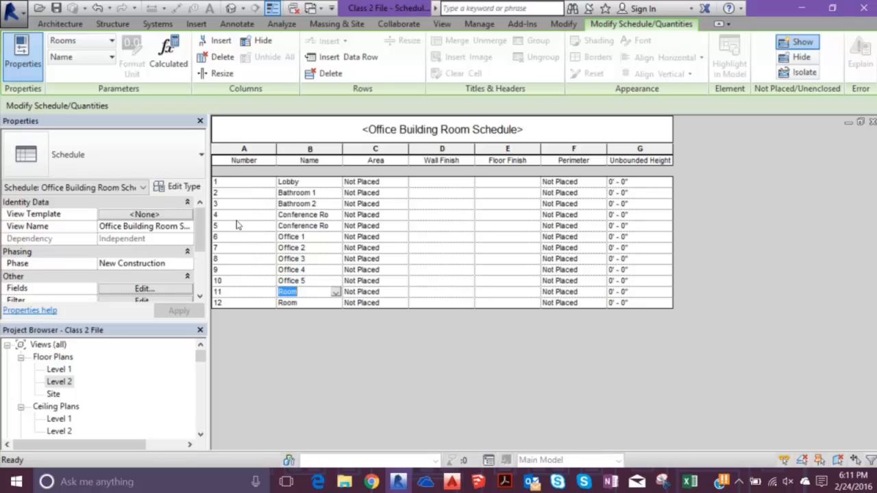
- Name room 11 "Office 6" and room 12 "Office 7" in the schedule
text(Office 6)
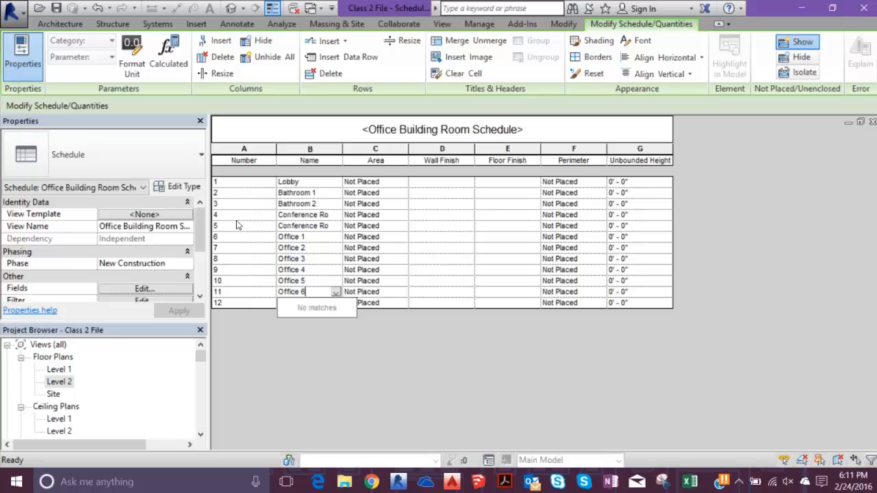
key(Down)
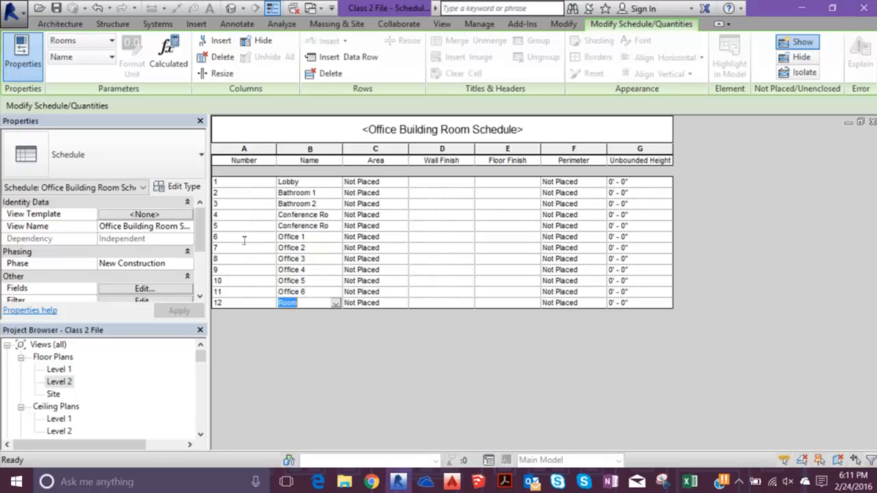
text(Office 7)
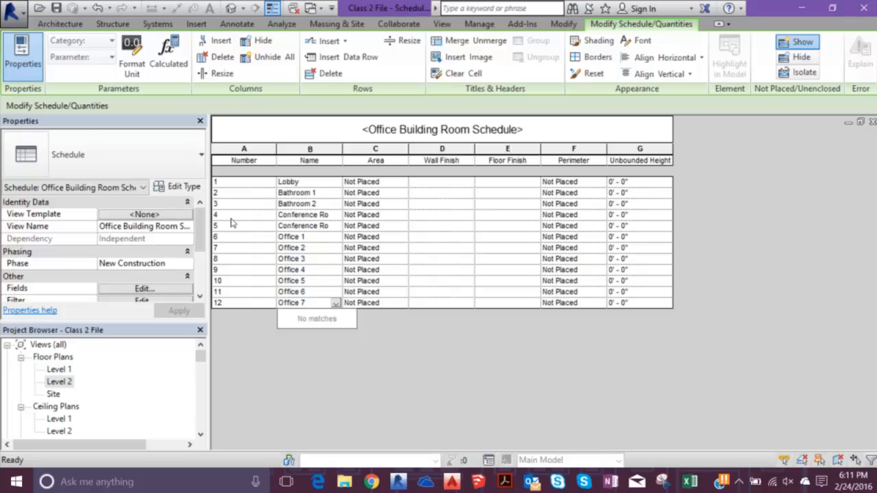
key(Return)
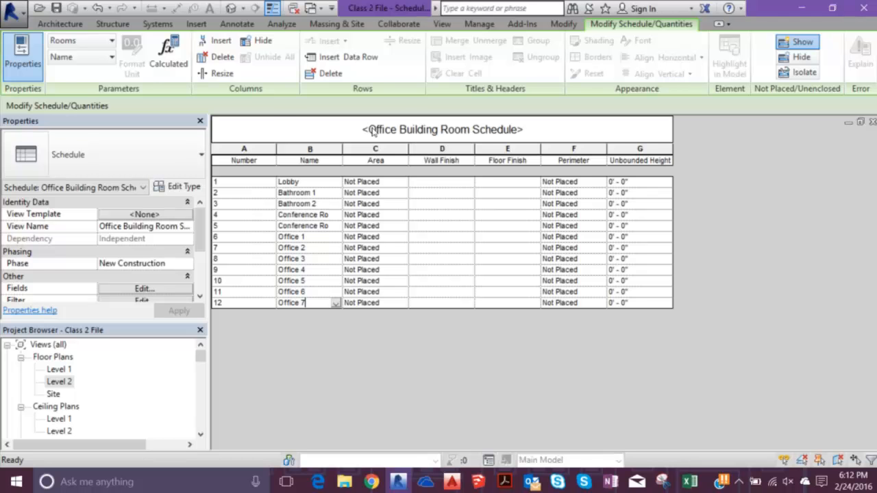
- Close the Office Building Room Schedule view to return to the Level 2 floor plan
drag(200, 357, 200, 374)
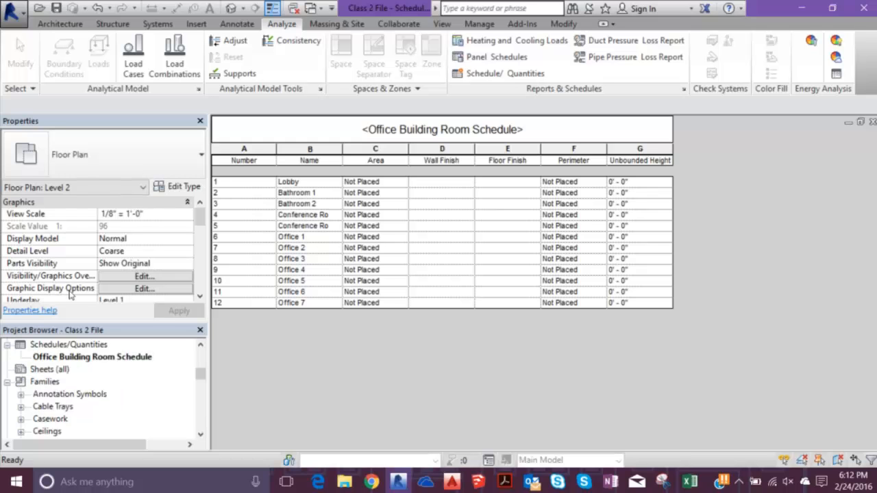
drag(200, 373, 200, 363)
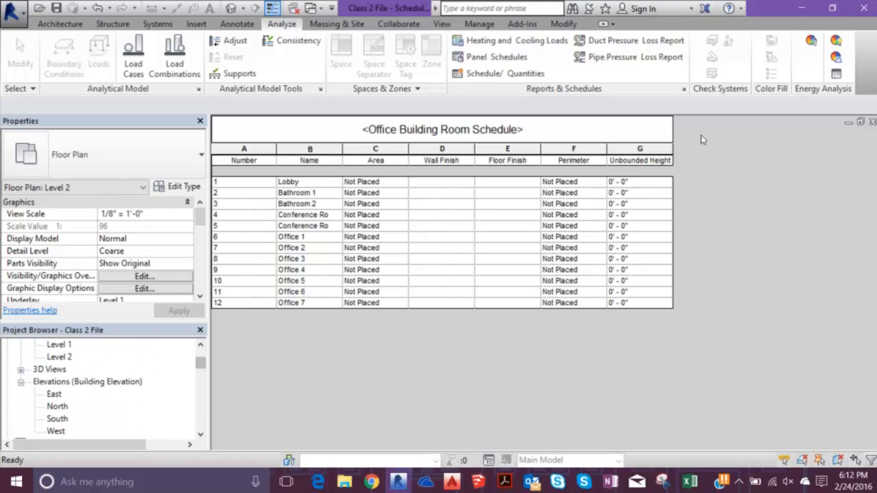
click(873, 122)
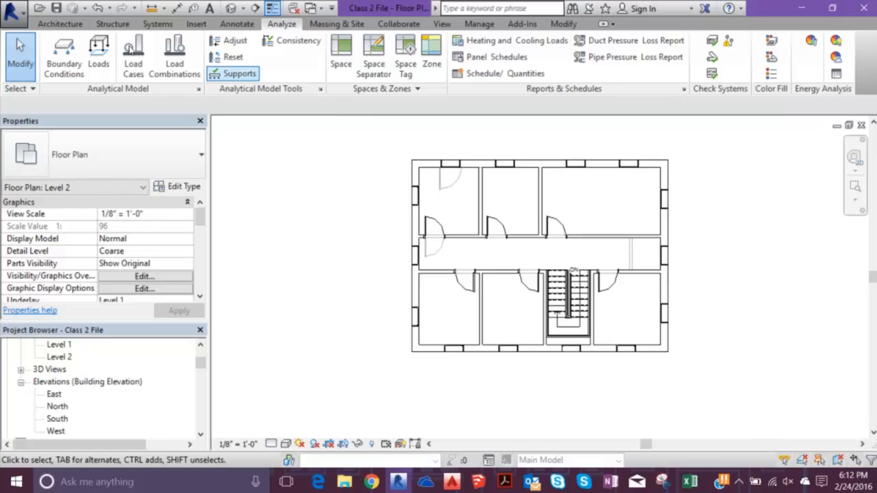
click(35, 24)
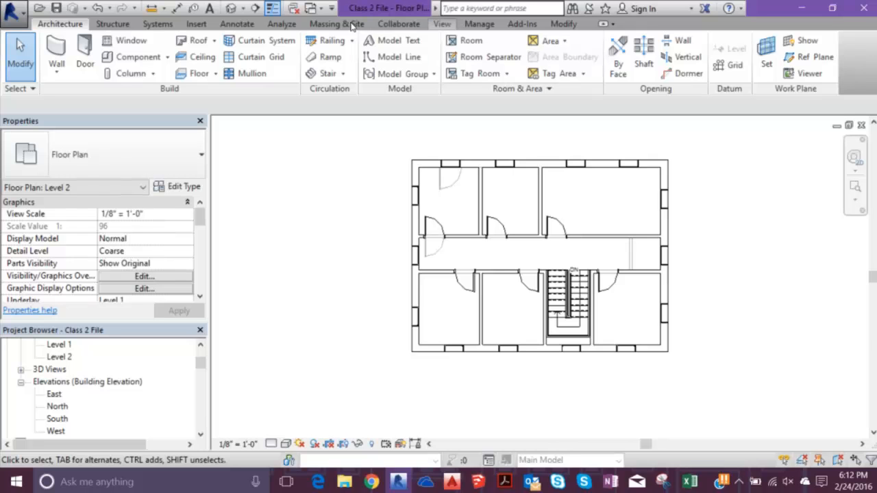
click(441, 24)
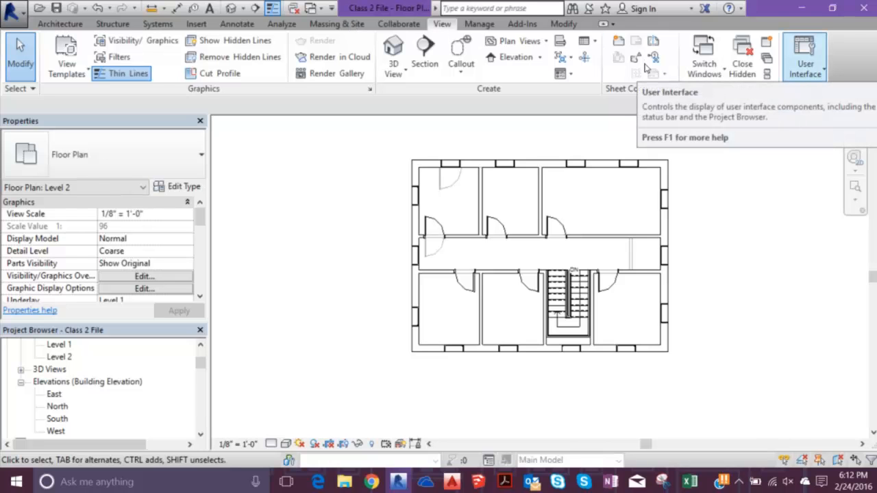
click(806, 65)
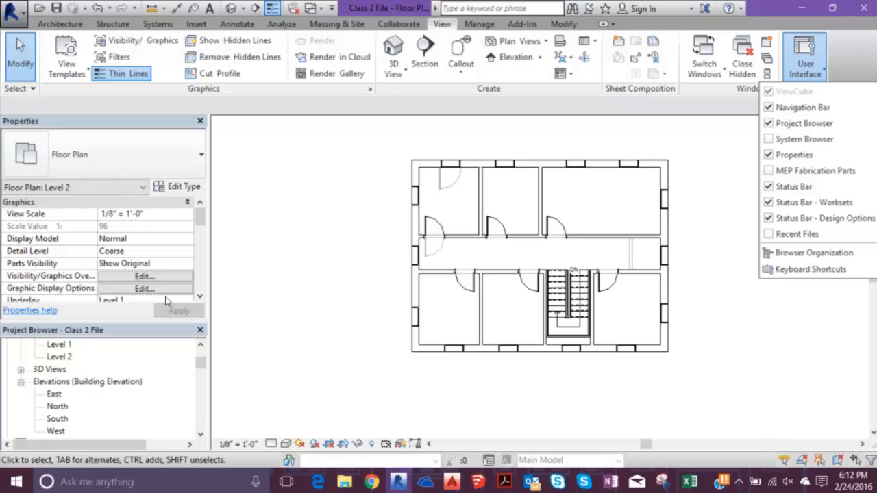
click(578, 75)
click(34, 24)
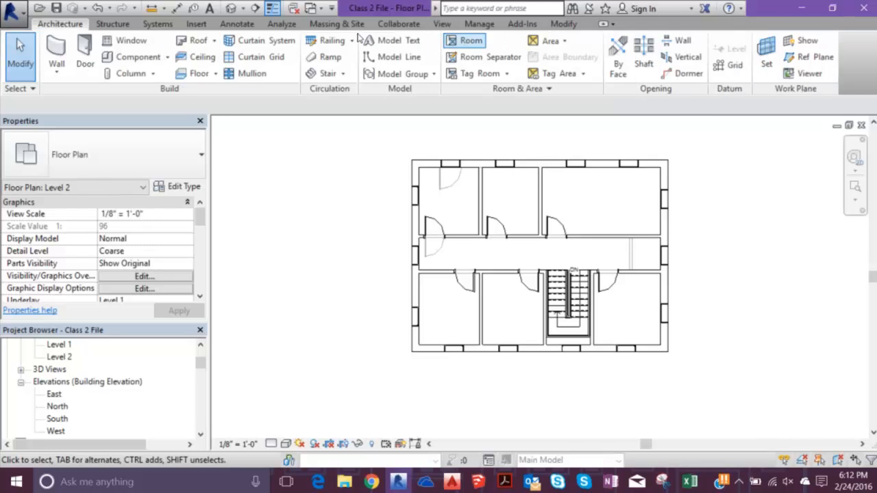
click(469, 40)
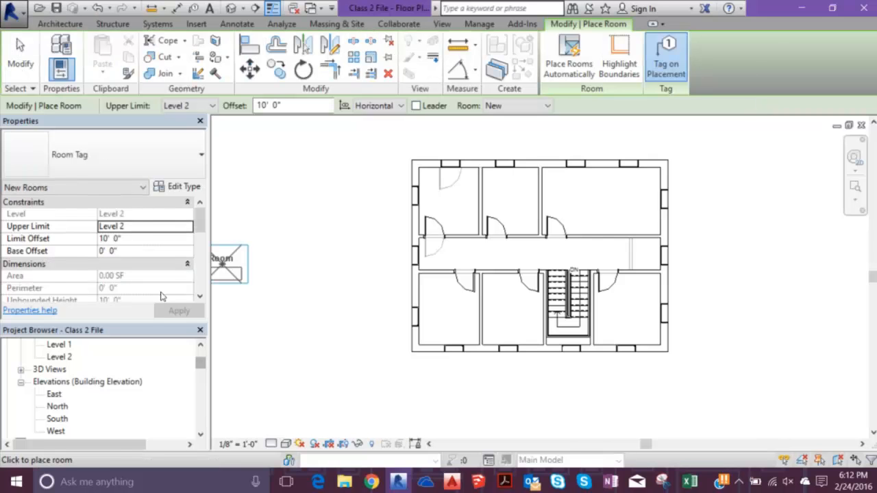
key(Escape)
key(Escape)
- Open the Level 1 floor plan and place scheduled room 1 Lobby, with its tag, in the upper-left space of the building
double_click(59, 369)
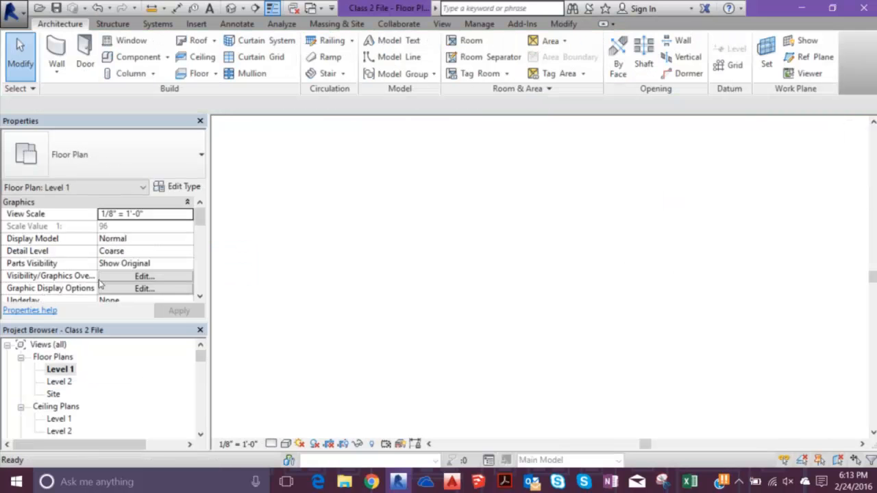
click(468, 40)
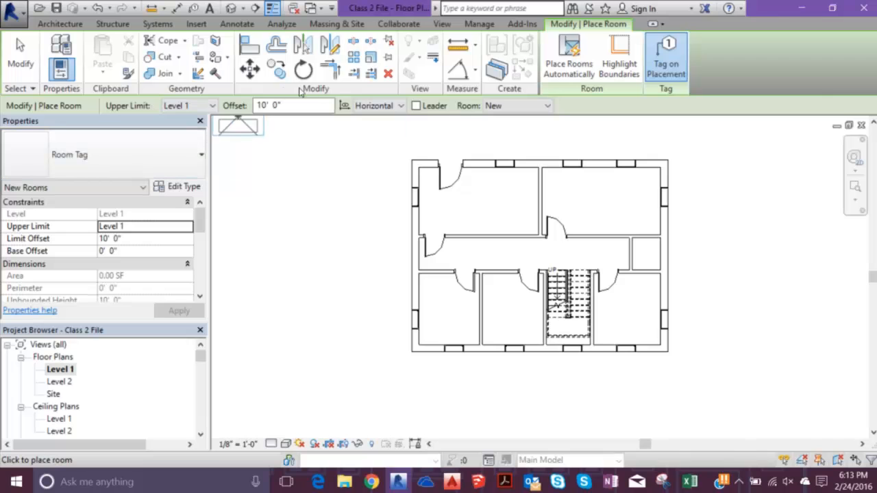
click(518, 106)
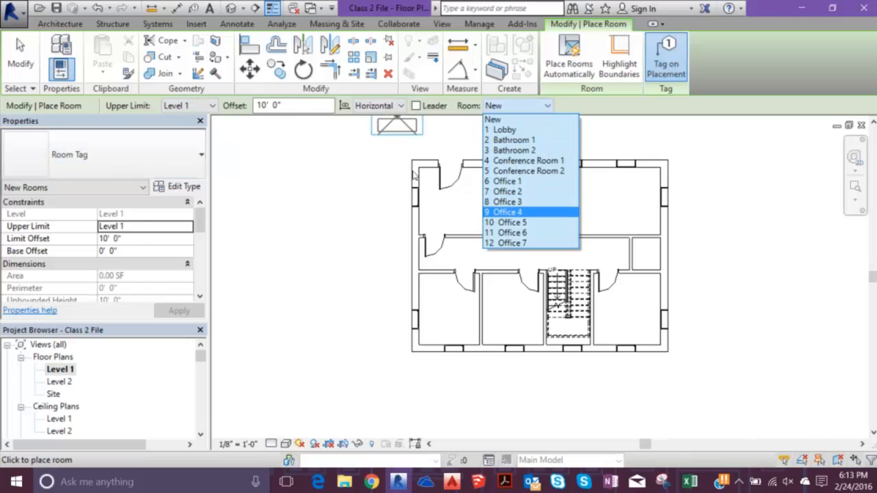
click(505, 129)
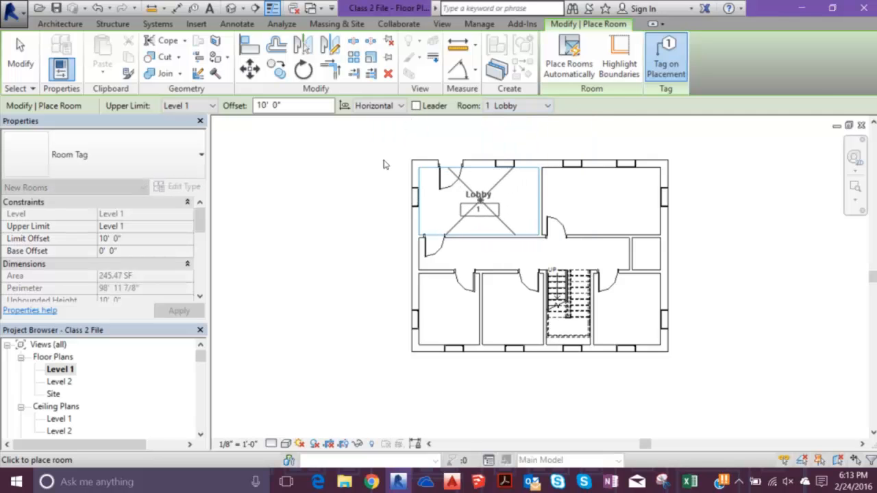
click(478, 199)
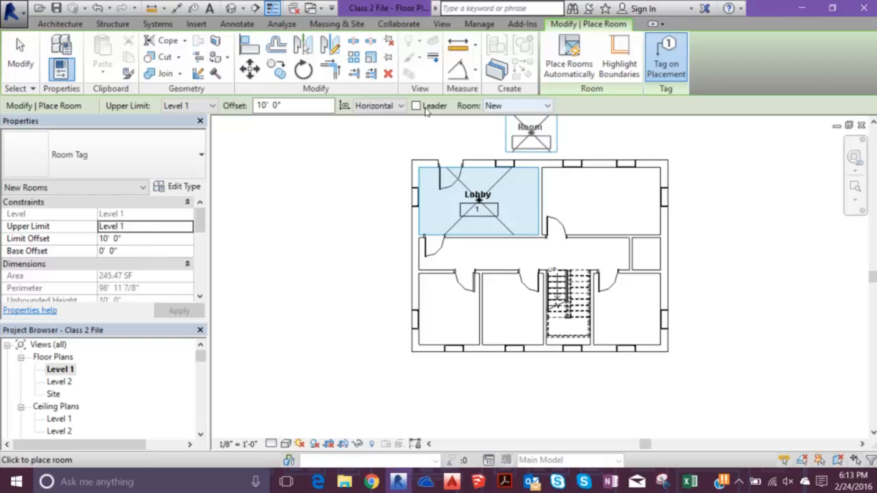
- Place scheduled room 4 Conference Room 1, with its tag, in the upper-right space of the Level 1 plan
click(528, 105)
key(Down)
key(Down)
key(Down)
key(Down)
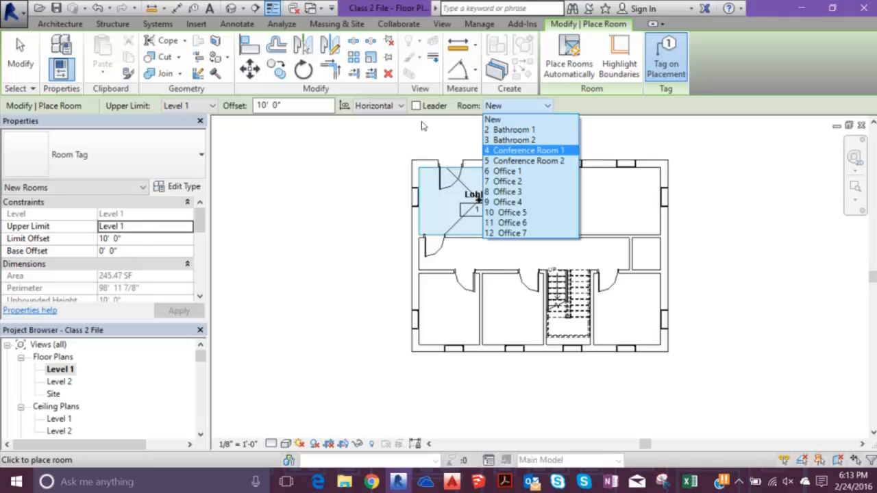
key(Up)
key(Return)
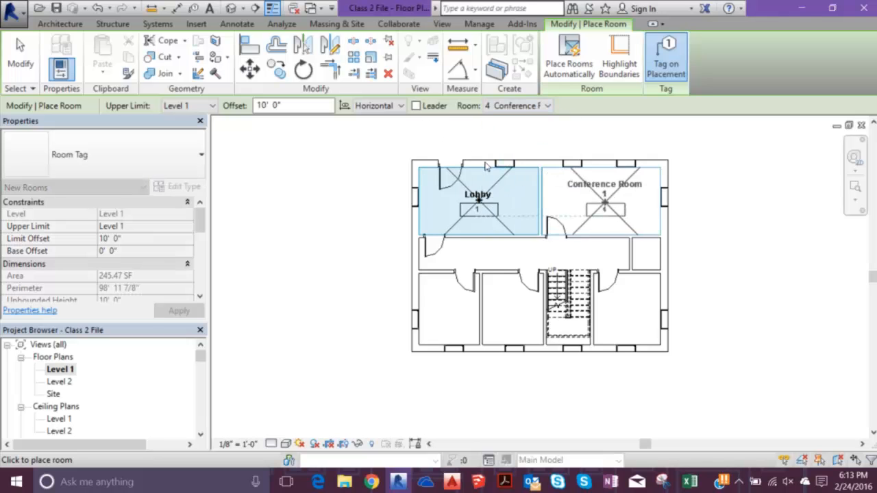
click(604, 200)
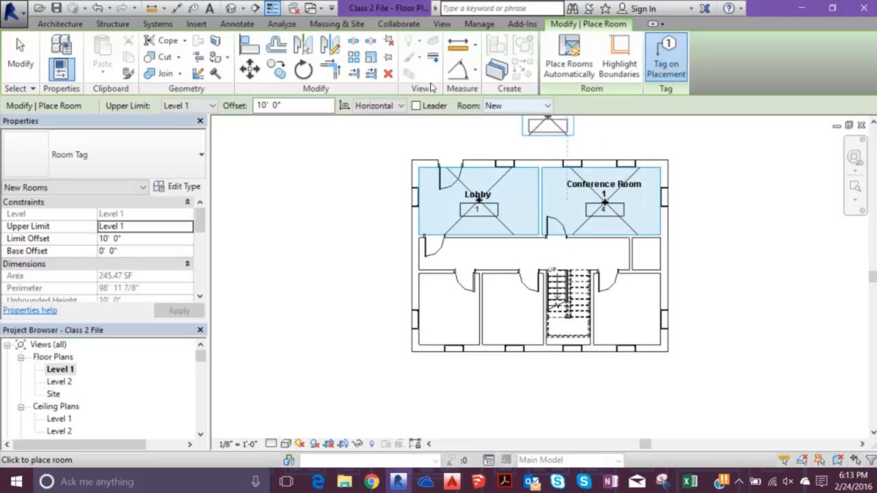
- Place scheduled room 2 Bathroom 1 in the lower-right space of the Level 1 plan, beside the stairs
click(539, 105)
click(537, 130)
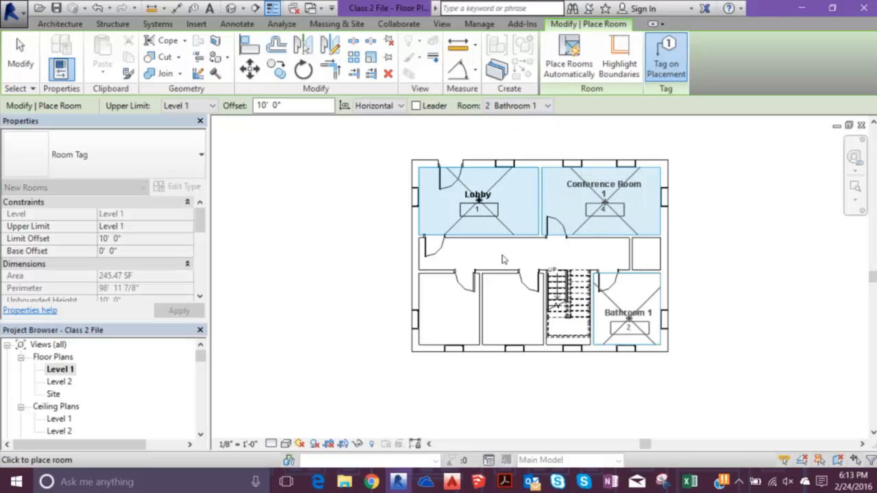
click(624, 309)
- Place room 6 Office 1 in the space left of the Level 1 stairs and room 7 Office 2 in the lower-left corner space
click(522, 105)
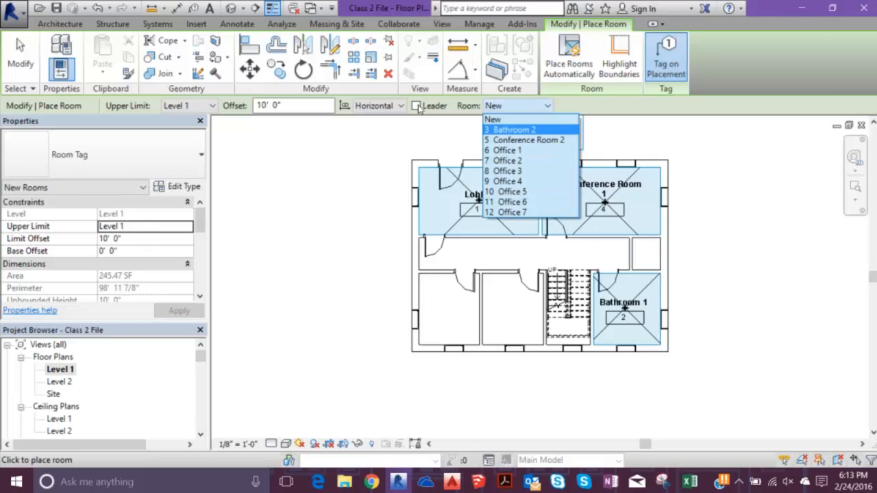
click(524, 150)
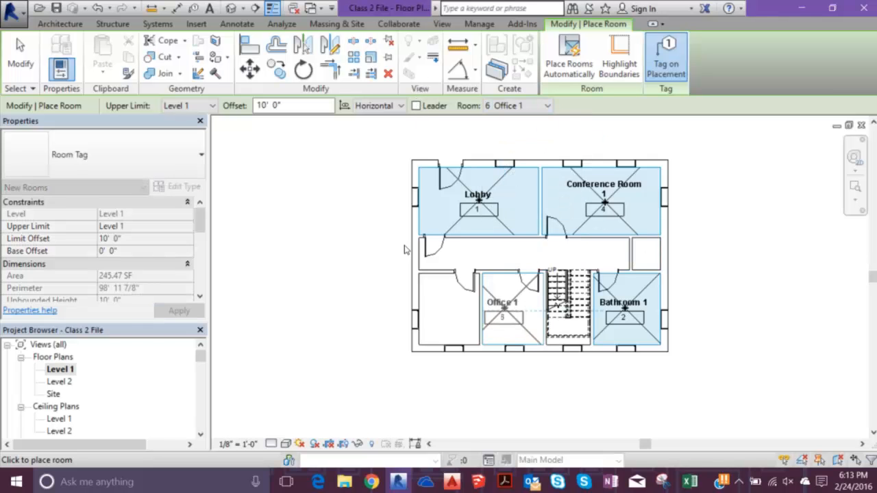
click(511, 309)
click(518, 106)
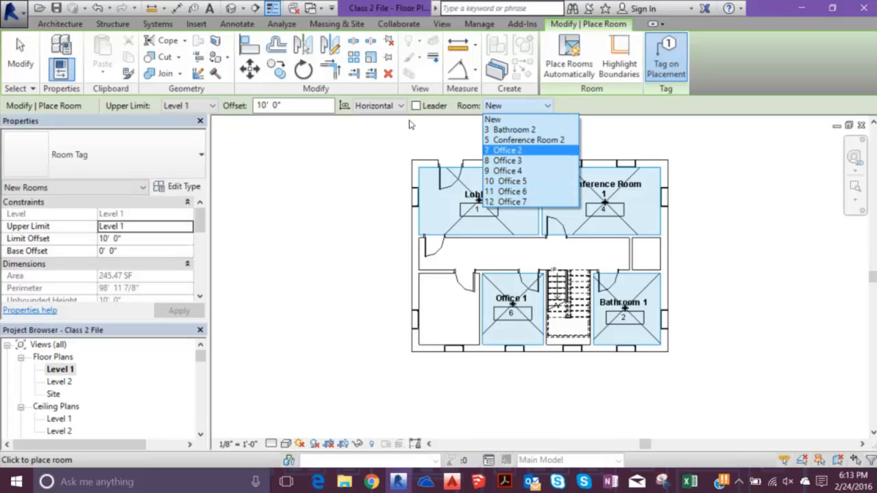
click(507, 150)
click(449, 308)
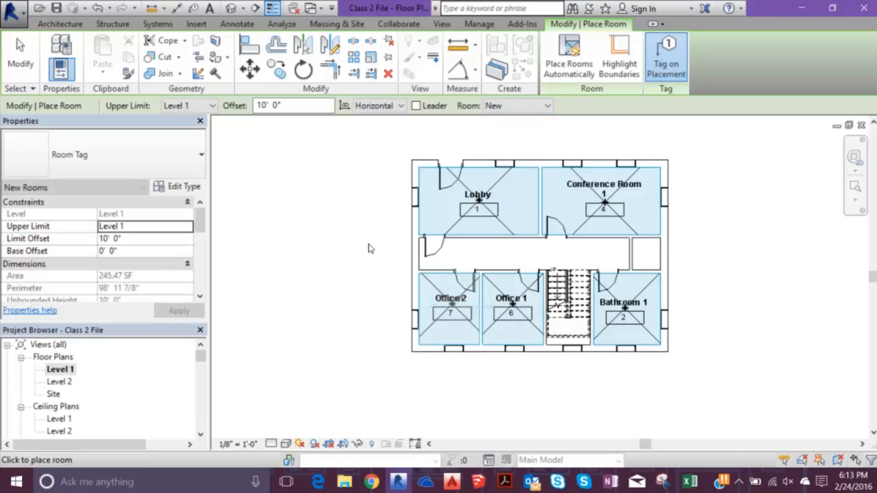
- Open the Level 2 floor plan and place scheduled room 3 Bathroom 2 in the building's lower-right space
double_click(59, 382)
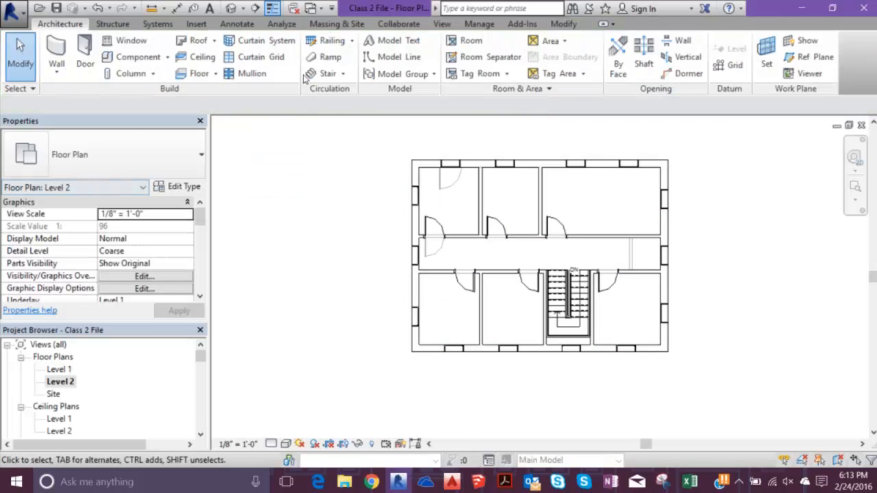
click(470, 41)
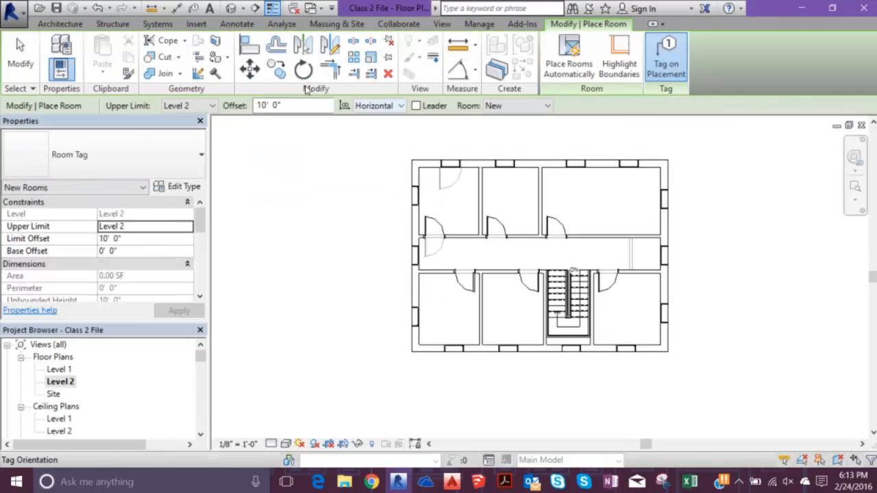
click(509, 107)
click(514, 130)
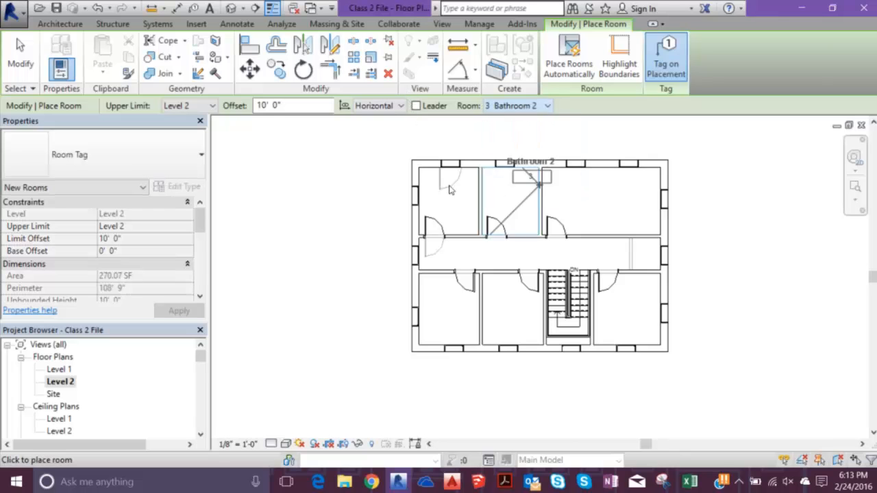
click(629, 306)
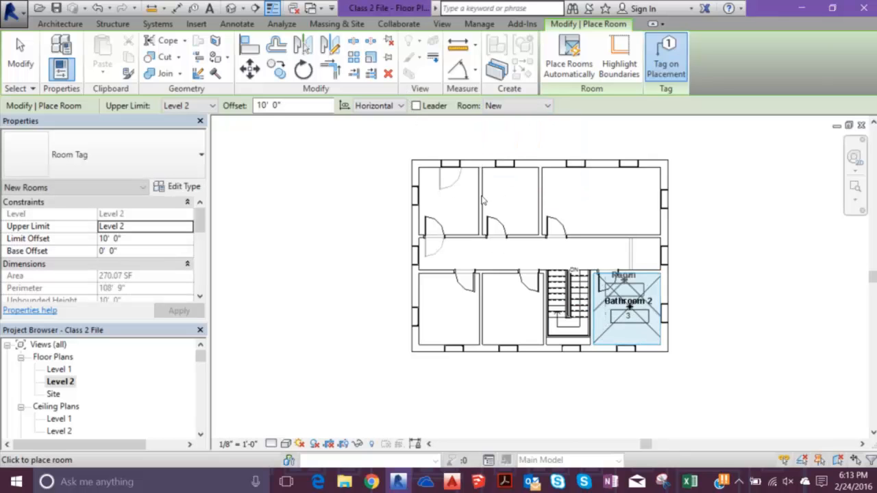
- Place scheduled room 5 Conference Room 2 in the large upper-right space of the Level 2 plan
click(515, 105)
click(517, 129)
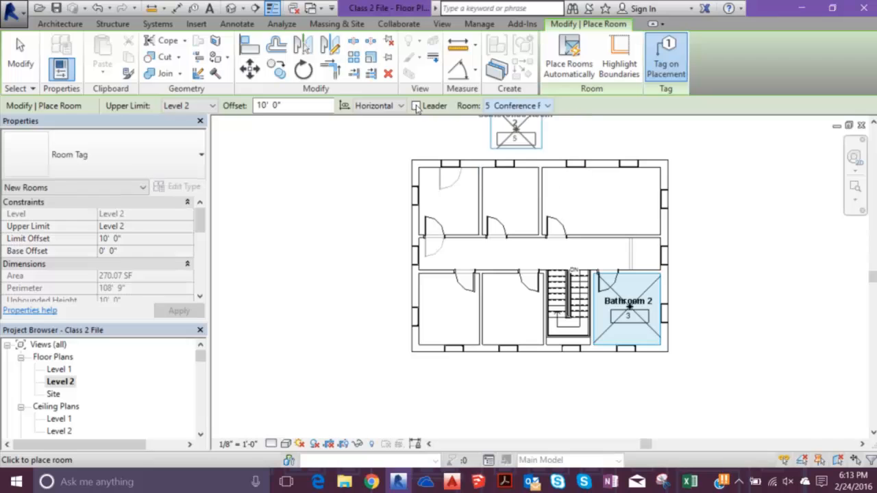
click(595, 197)
- Place room 8 Office 3 in the upper-middle space and room 9 Office 4 in the upper-left space of Level 2
click(518, 106)
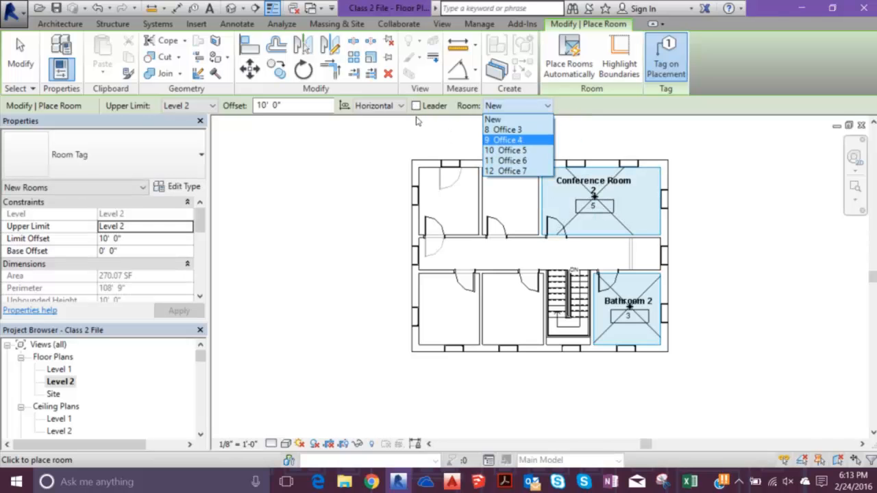
click(518, 129)
click(509, 194)
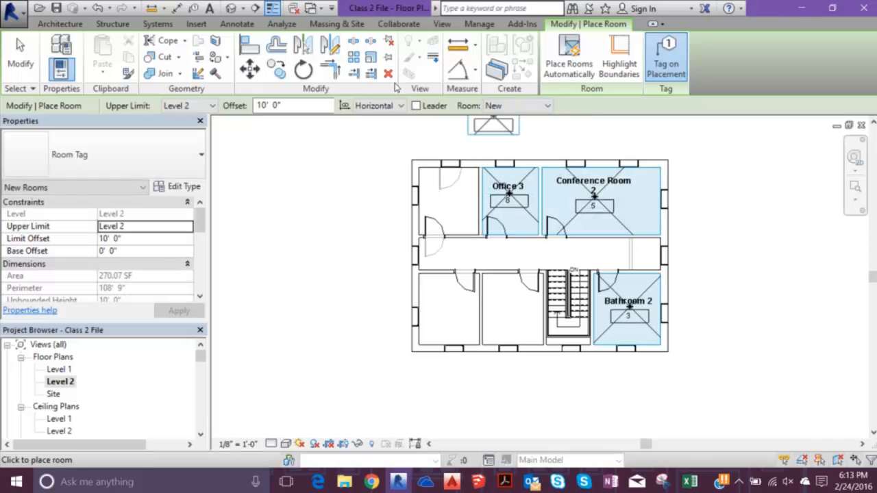
click(495, 105)
click(501, 130)
click(451, 195)
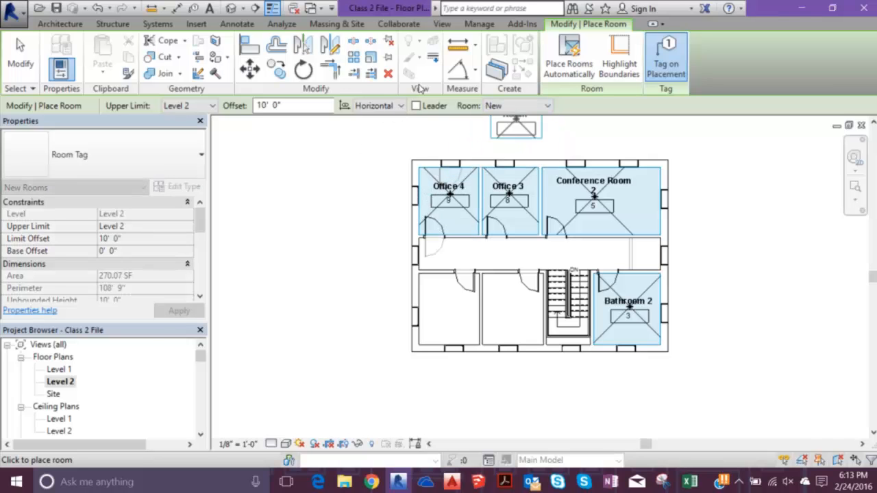
- Place room 10 Office 5 in Level 2's lower-left space and room 11 Office 6 in the space between it and the stairs
click(518, 106)
click(517, 129)
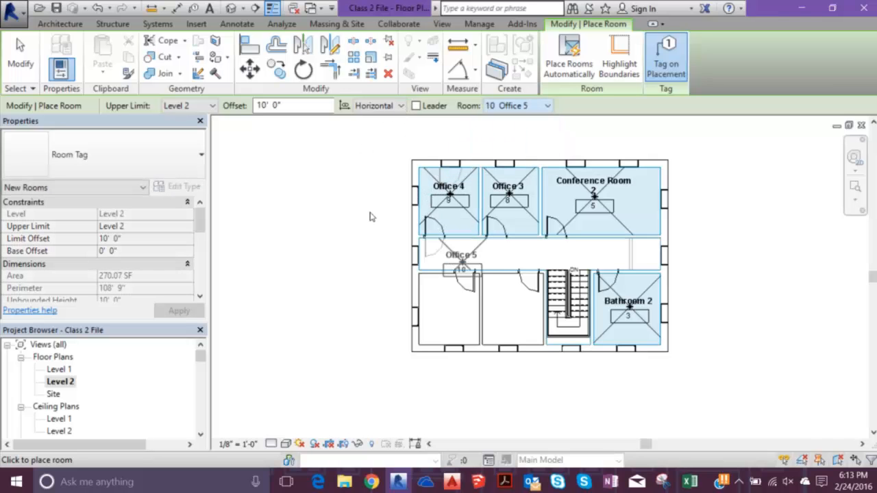
click(449, 308)
click(518, 106)
click(507, 131)
click(507, 310)
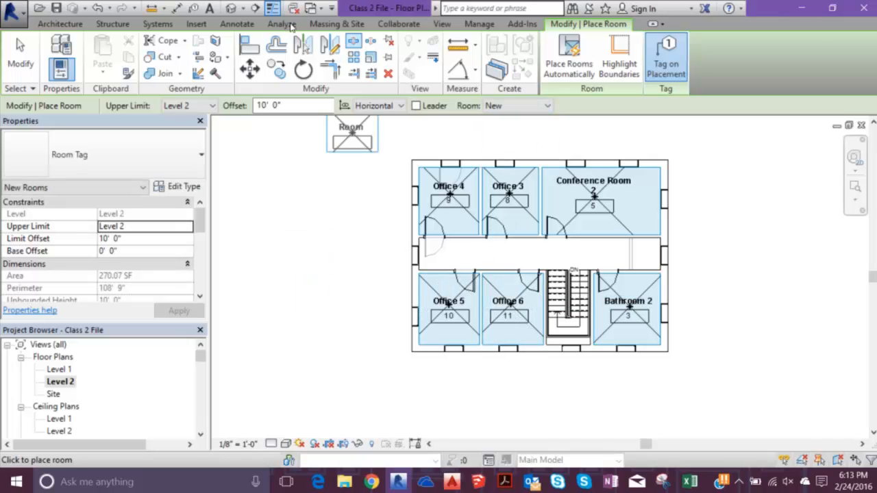
- Open the Office Building Room Schedule and rename room 12 as "Mechanical Room"
key(Escape)
key(Escape)
scroll(103, 384, down, 3)
double_click(92, 407)
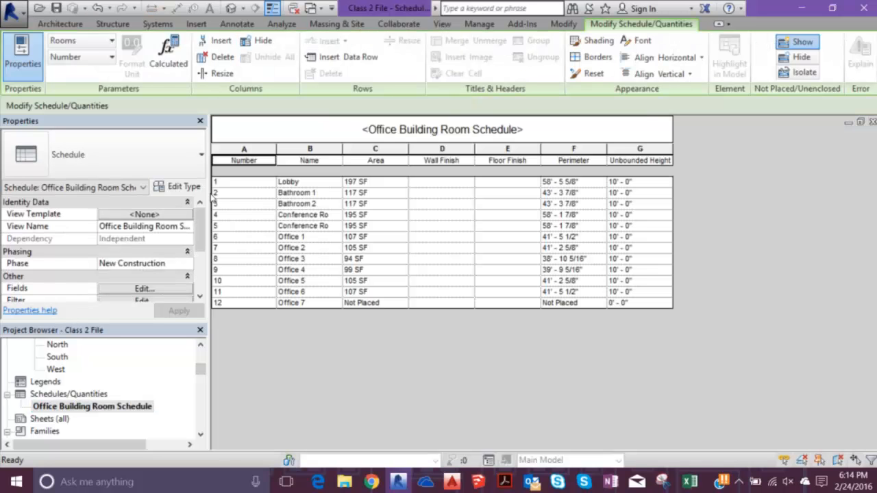
click(298, 303)
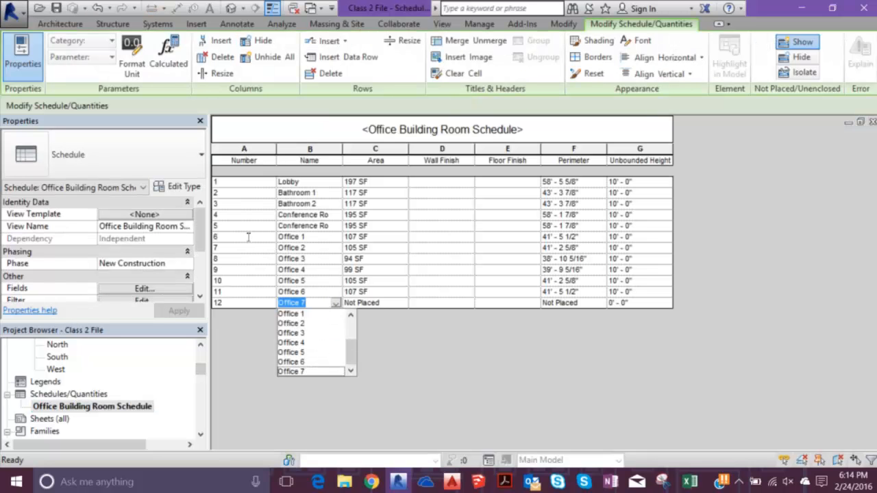
text(Mech)
text(anical Room)
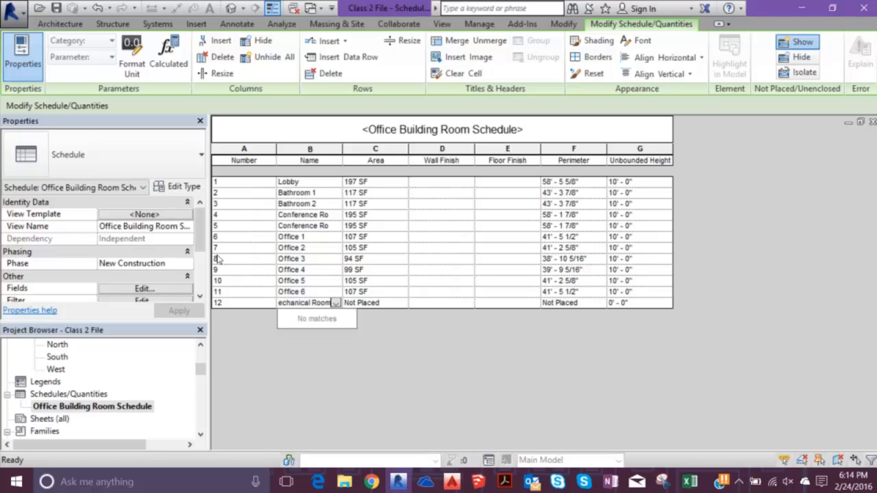
key(Return)
- Return to the Level 1 floor plan and place room 12 Mechanical Room in the small space at the corridor's right end
key(ctrl+Tab)
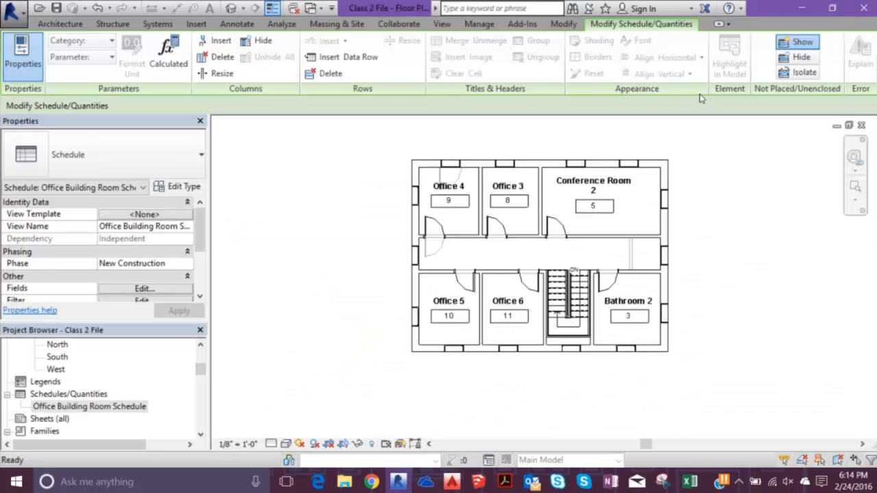
drag(201, 369, 201, 365)
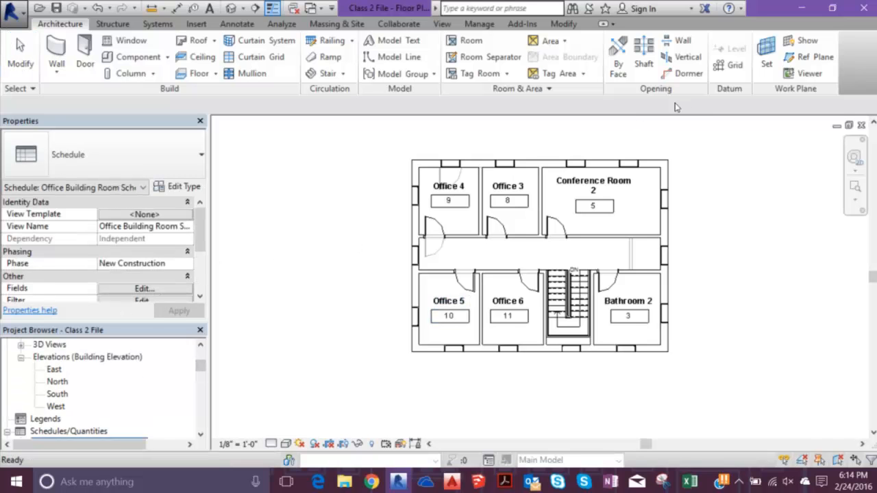
key(ctrl+Tab)
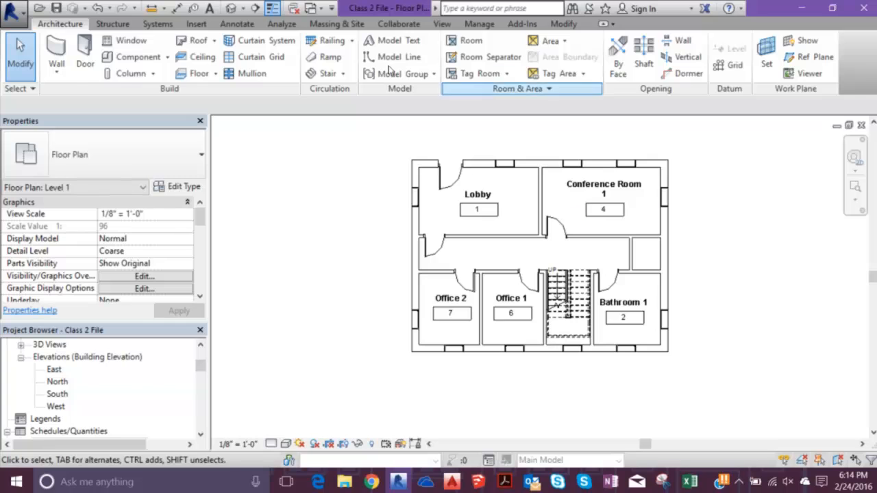
click(464, 43)
click(496, 106)
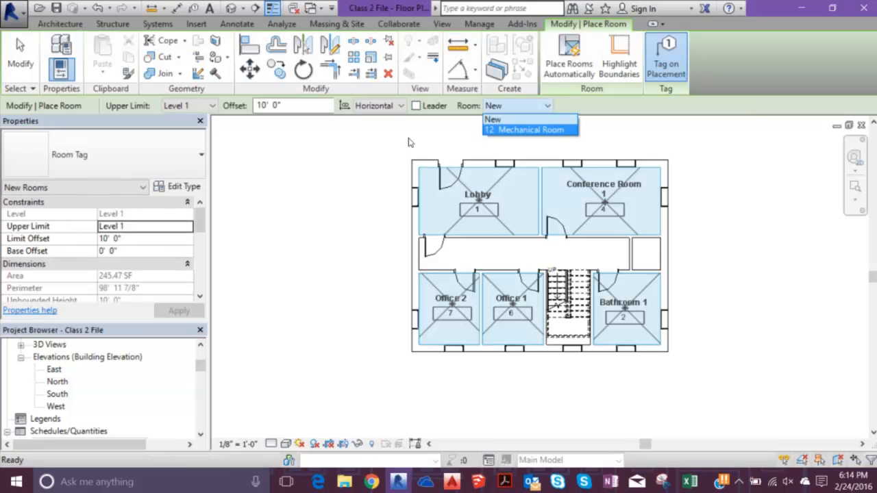
click(529, 129)
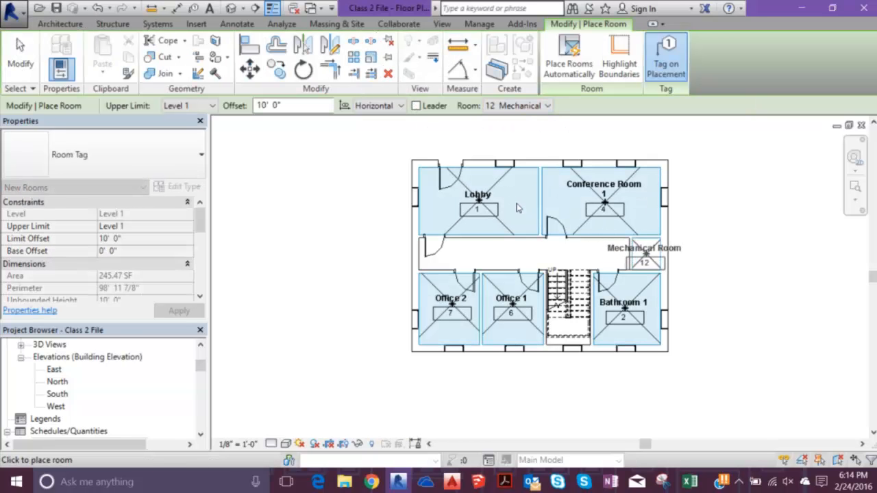
click(645, 255)
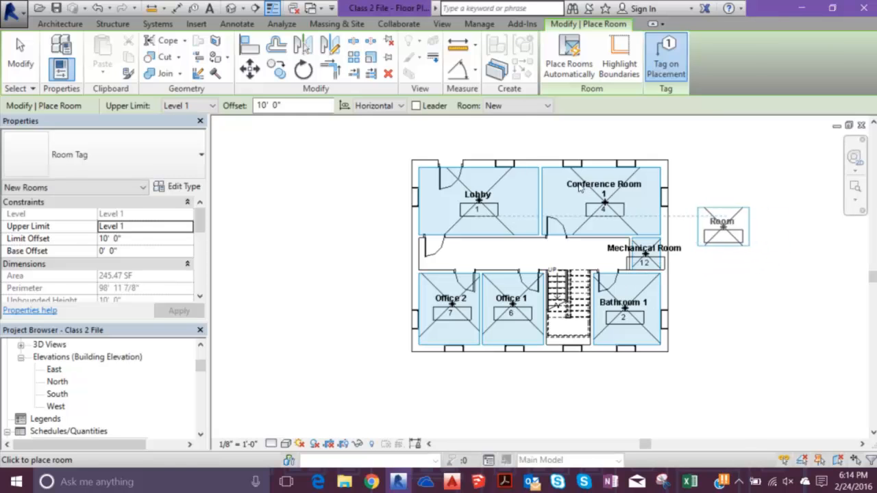
key(Escape)
key(Escape)
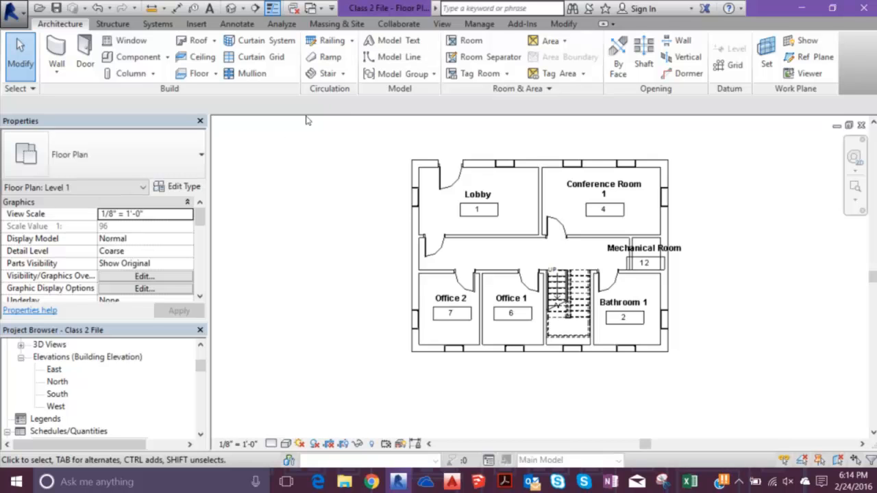
- Filter a selection of the whole Level 1 plan to Rooms only, hide those elements in the view, and undo the hiding
drag(363, 137, 734, 385)
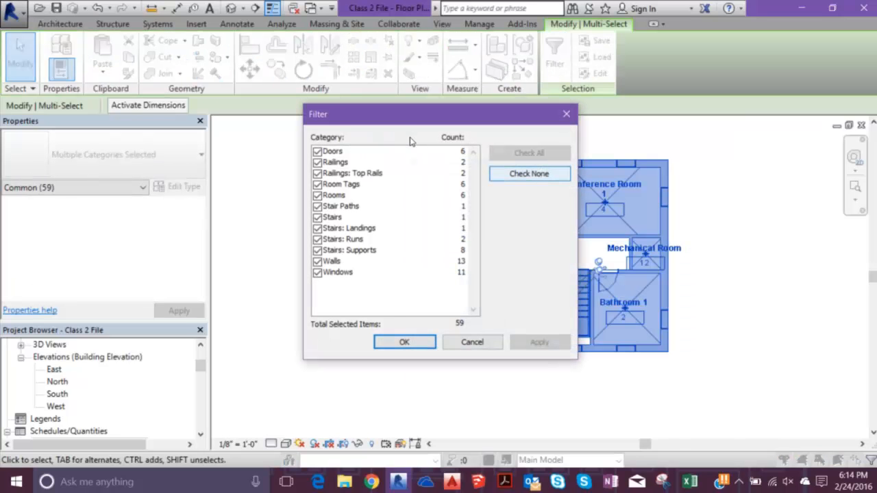
click(529, 174)
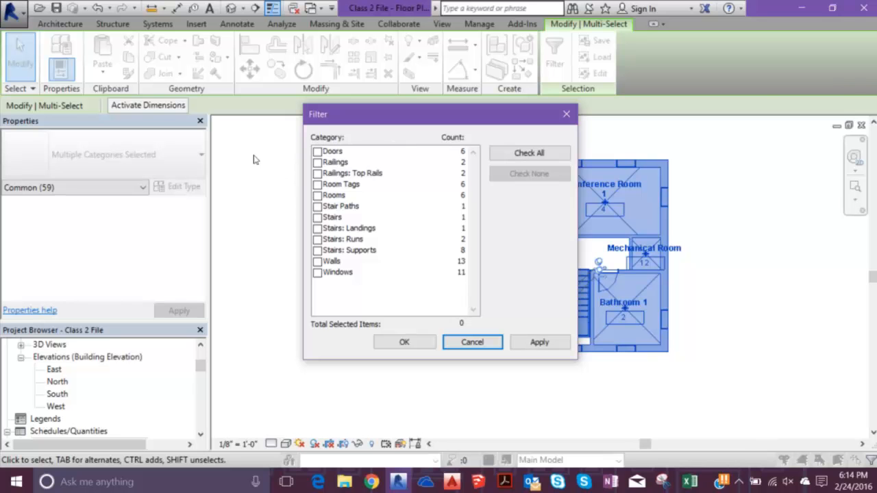
click(318, 195)
click(404, 342)
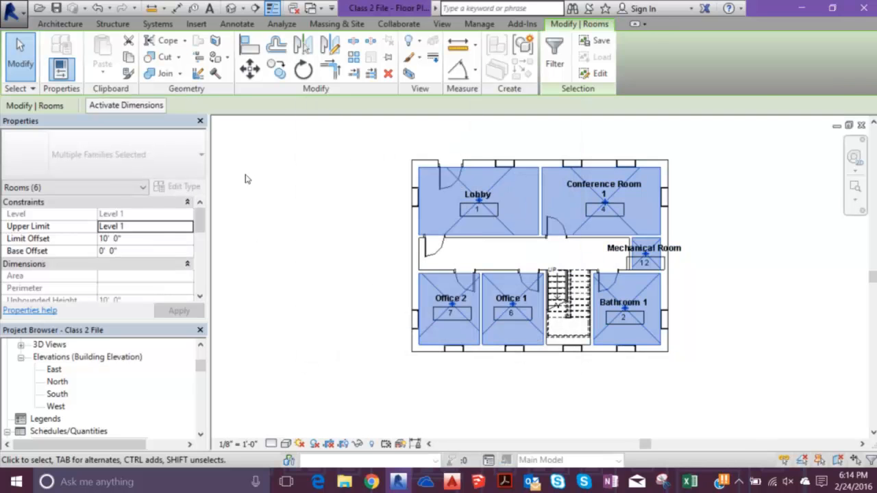
right_click(248, 169)
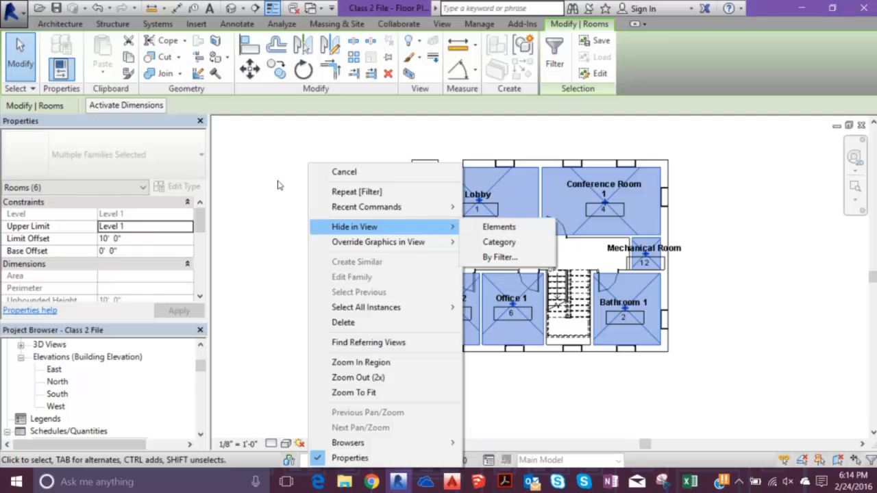
click(499, 227)
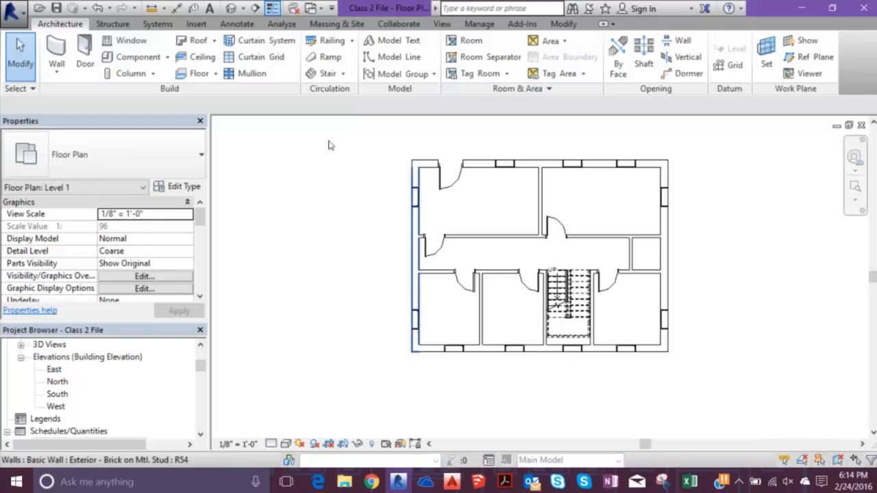
key(ctrl+z)
- Select the whole Level 1 plan, filter the selection to Rooms only, and hide those elements in the view
drag(358, 127, 711, 383)
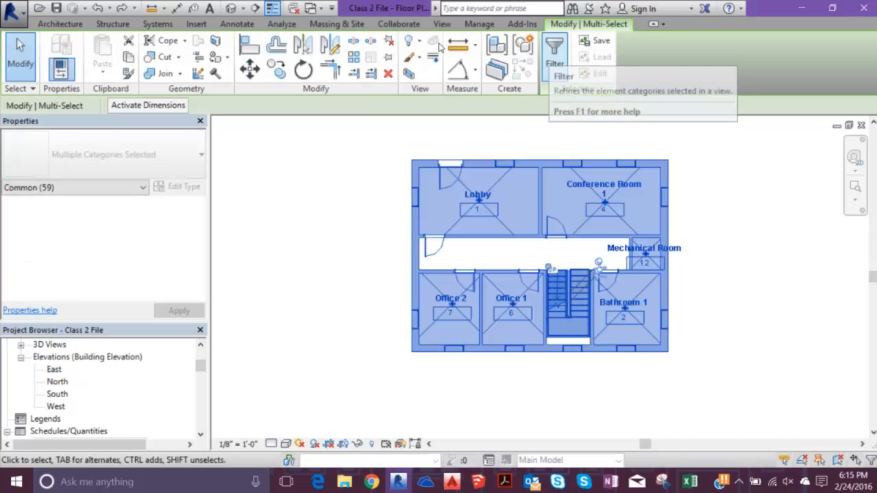
click(555, 48)
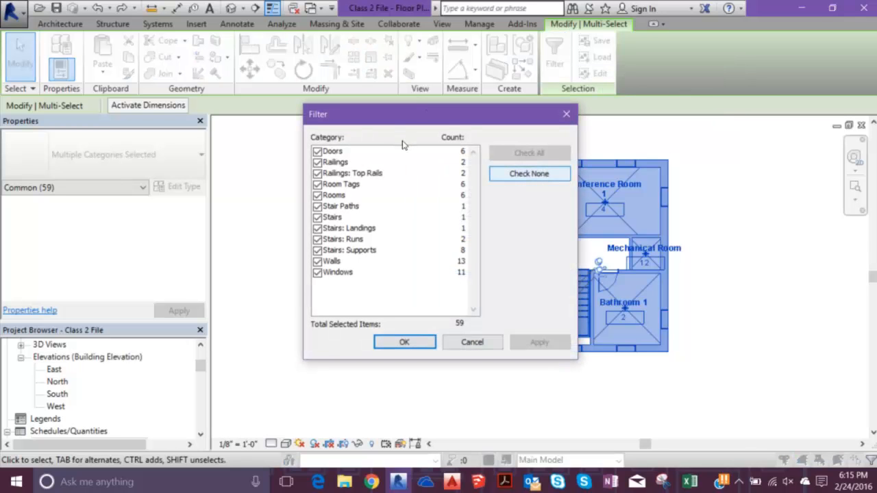
key(space)
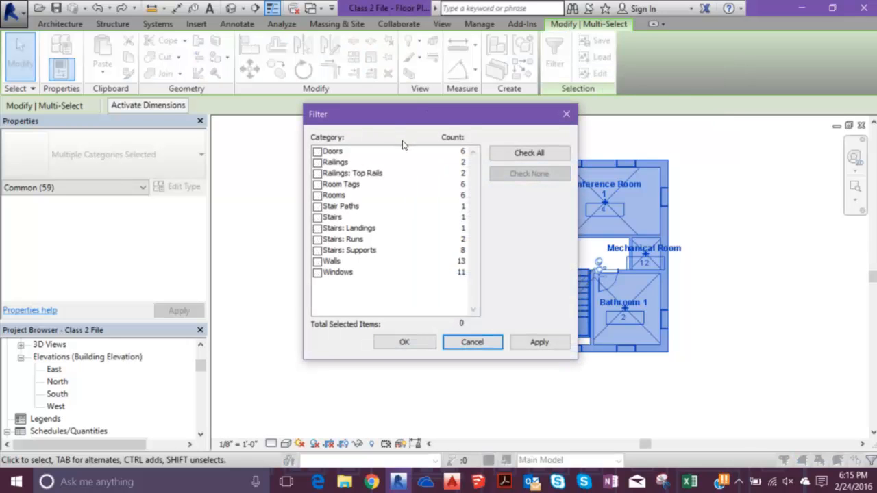
click(317, 195)
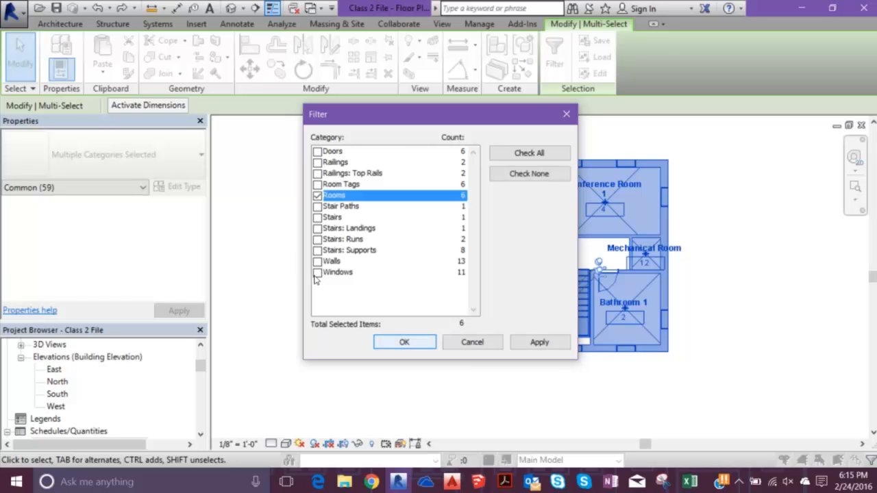
key(Return)
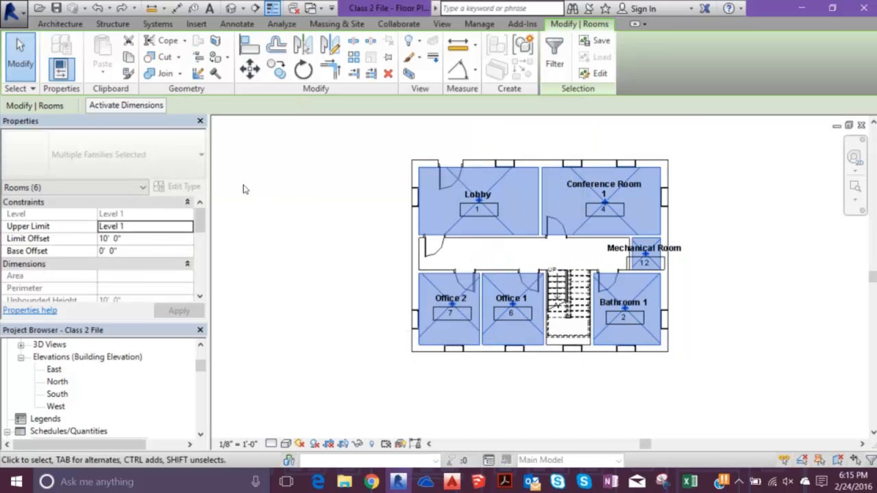
right_click(305, 165)
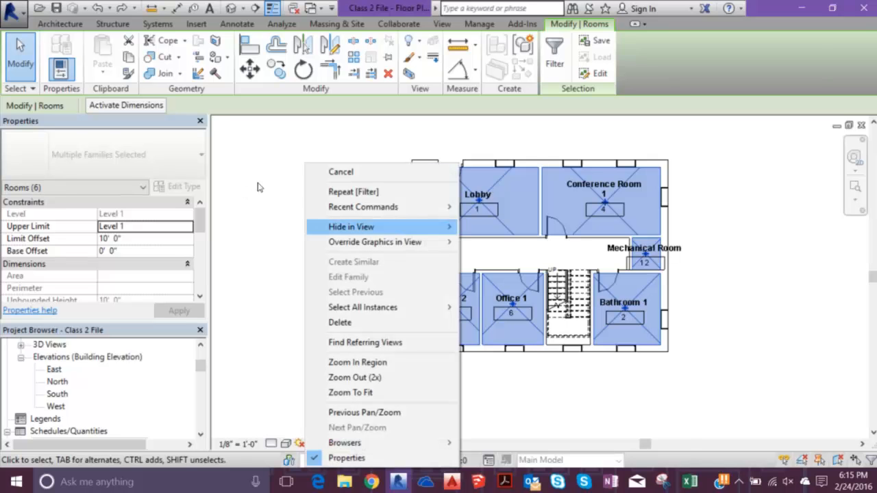
mouse_move(351, 226)
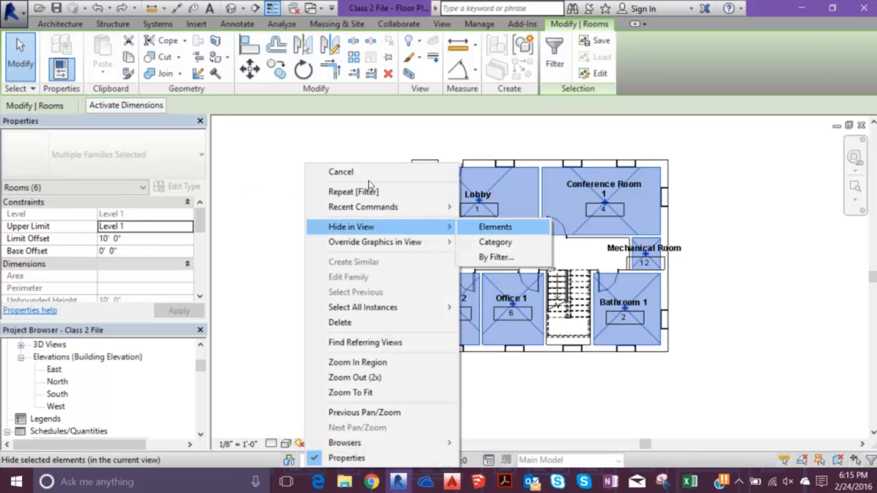
key(Return)
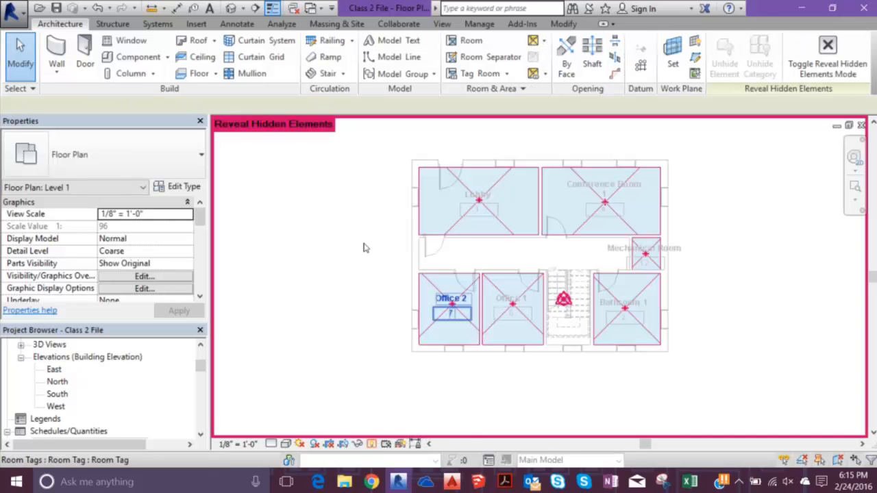
- Filter the revealed Level 1 elements to Rooms only, inspect the Unhide in View options without applying one, and exit Reveal Hidden Elements mode
drag(382, 134, 713, 398)
click(554, 55)
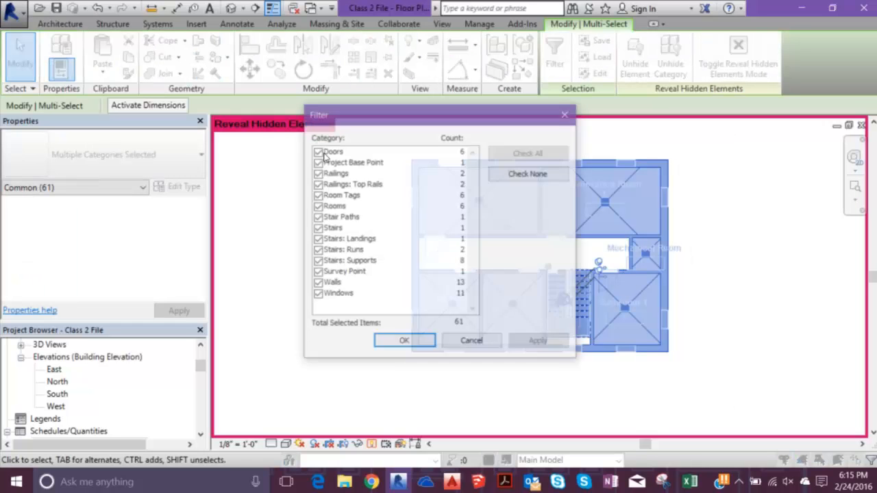
click(529, 174)
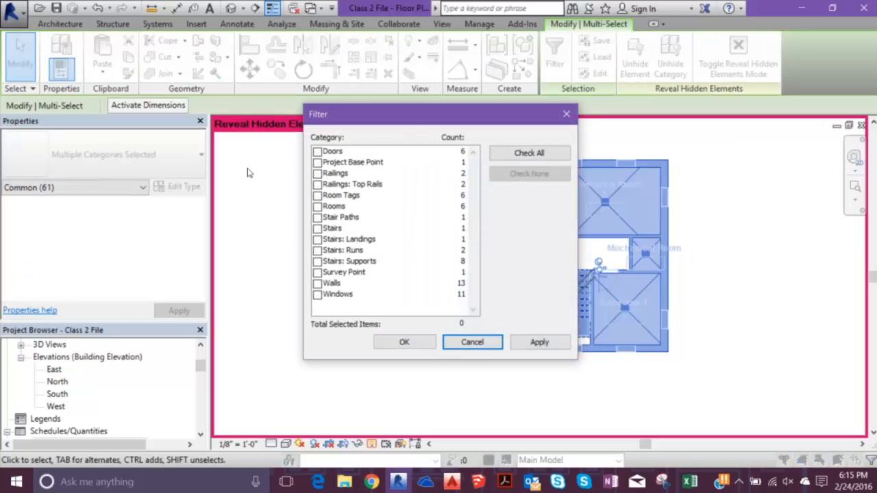
click(318, 207)
click(404, 342)
right_click(276, 223)
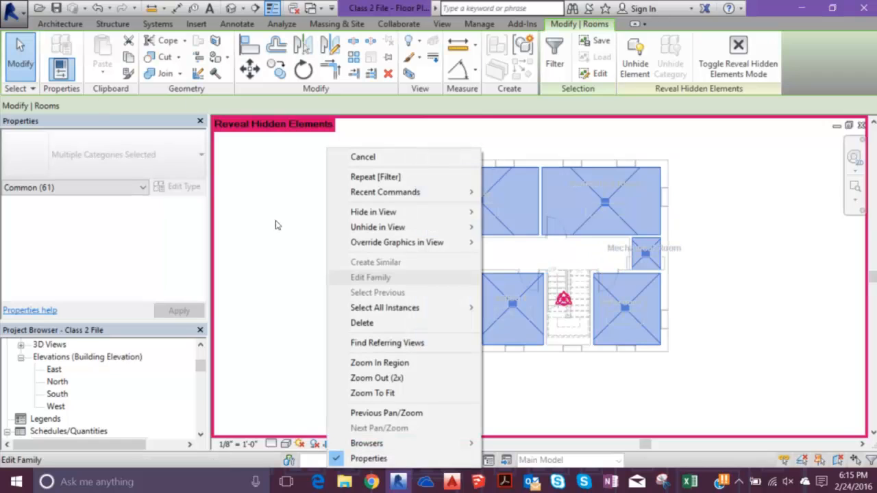
mouse_move(447, 226)
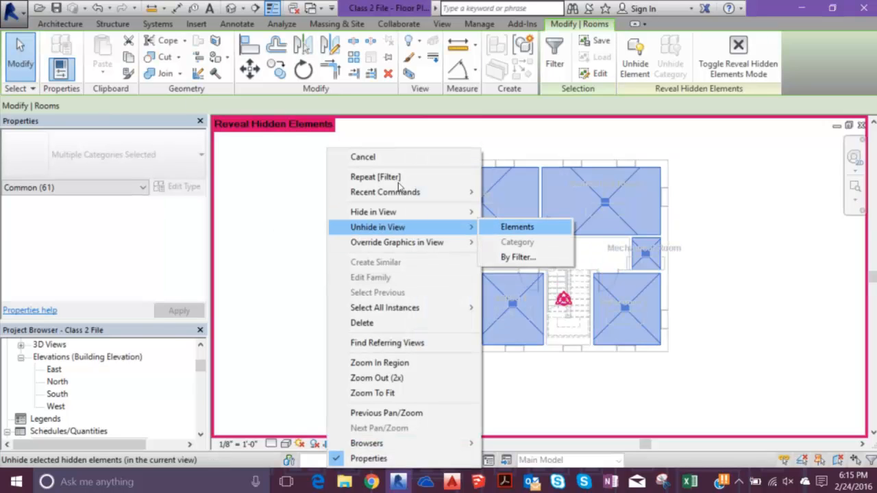
click(230, 190)
click(257, 210)
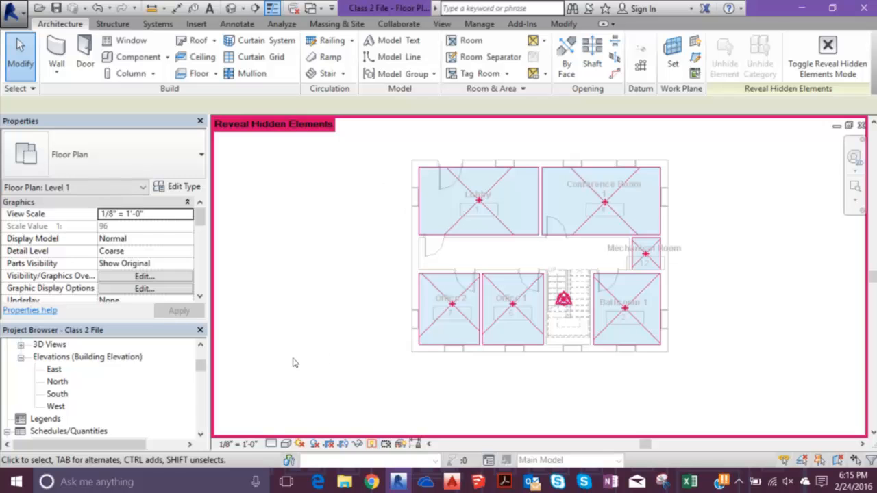
key(r)
key(h)
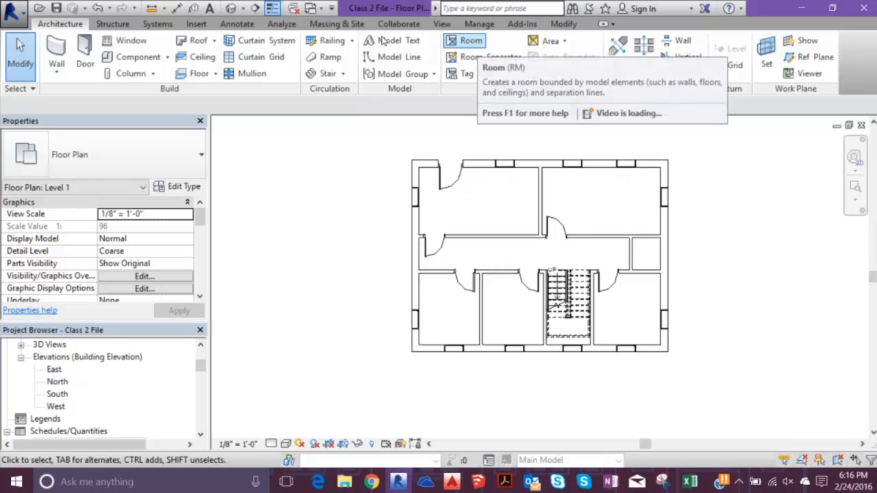
- Place a new room in the unenclosed area outside the building's left side and delete it from the plan
key(r)
key(m)
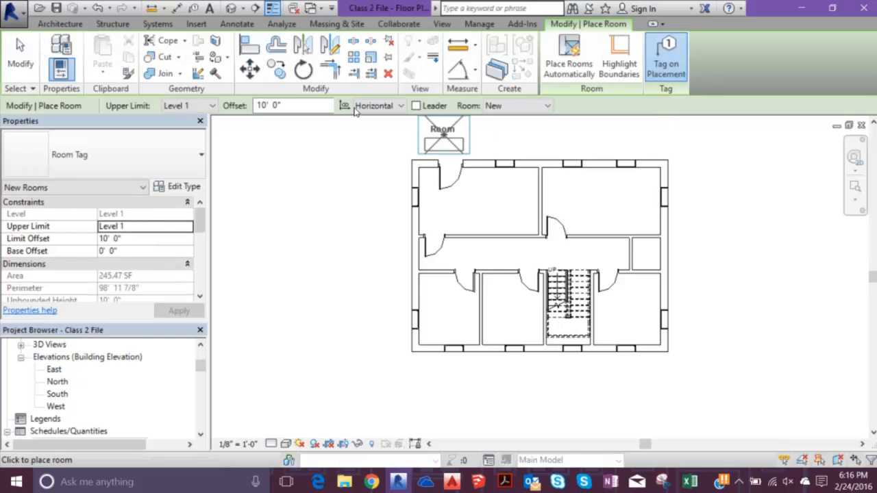
click(503, 106)
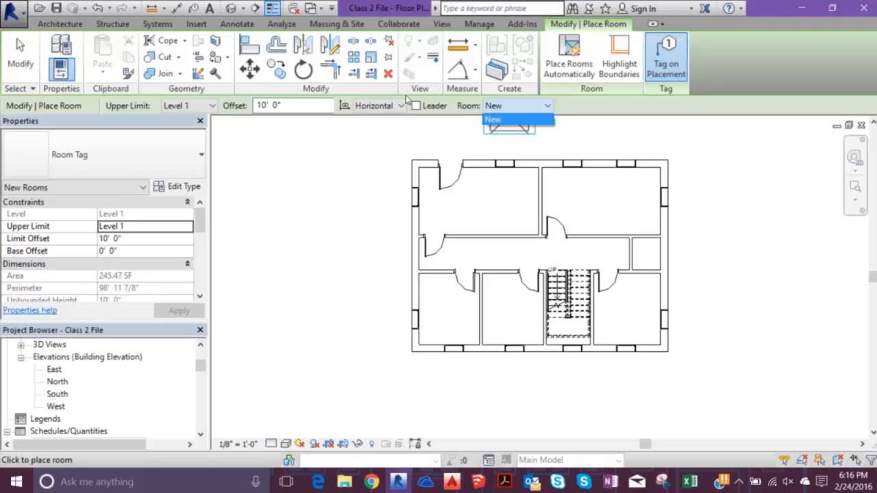
click(511, 107)
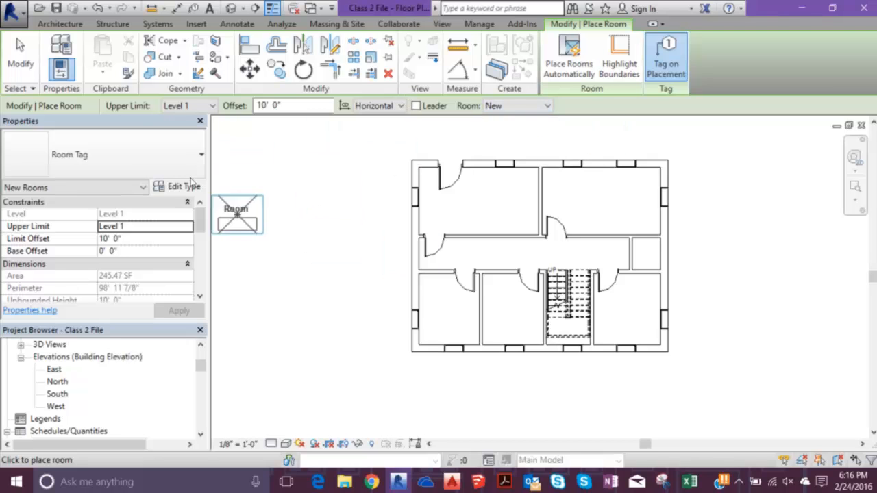
click(312, 233)
key(Escape)
key(Escape)
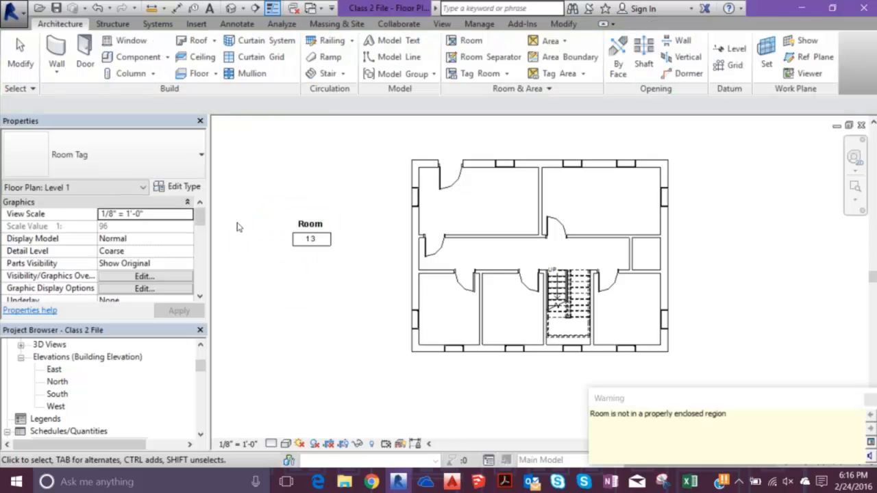
click(308, 230)
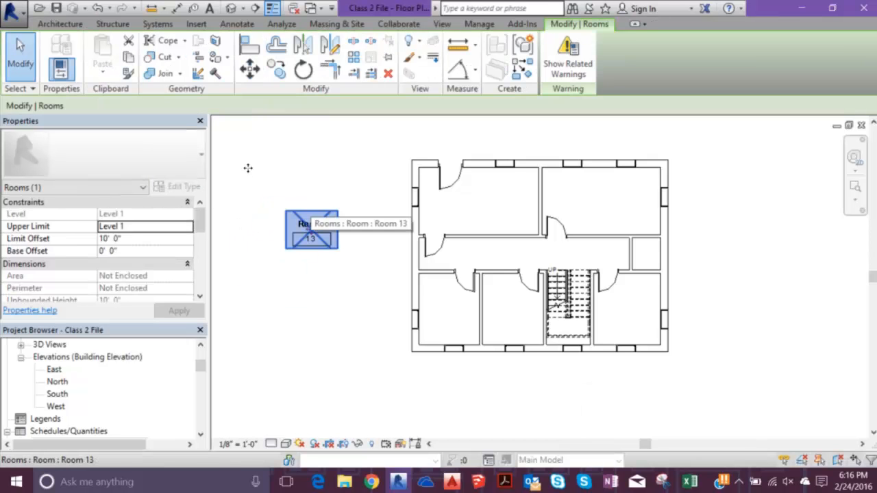
key(Delete)
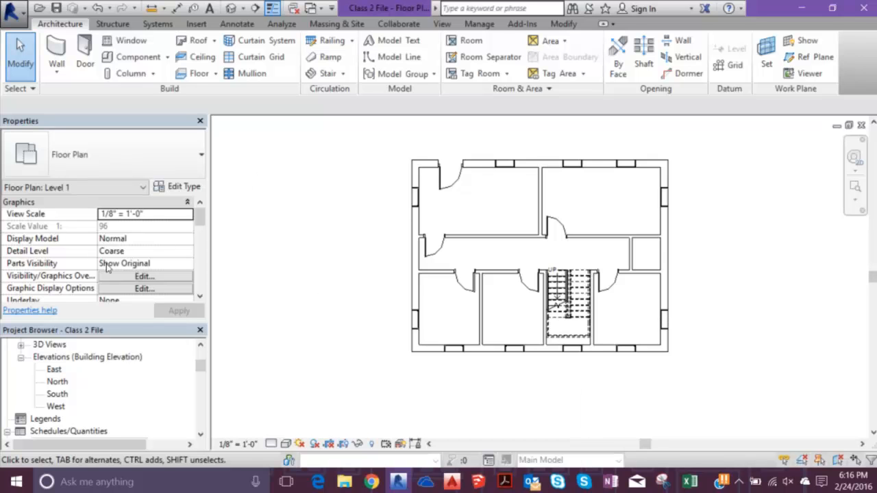
- Delete the unplaced room 13 row from the Office Building Room Schedule and close the schedule
drag(200, 365, 195, 374)
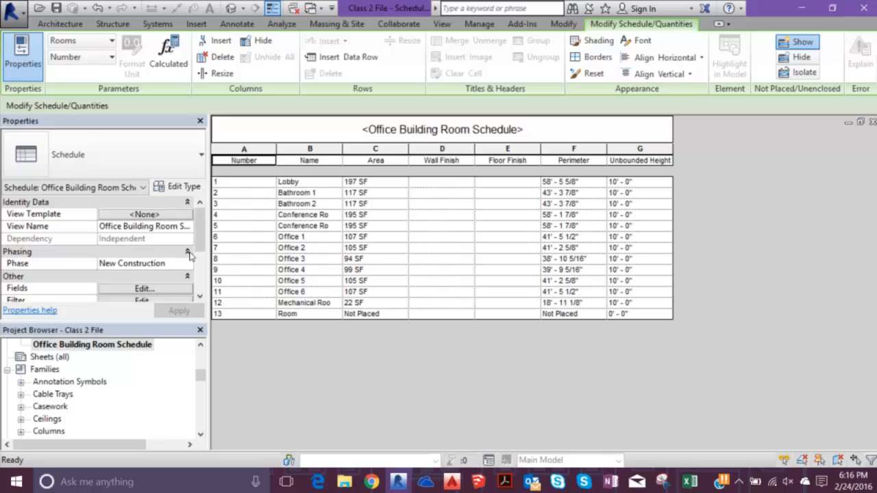
click(238, 315)
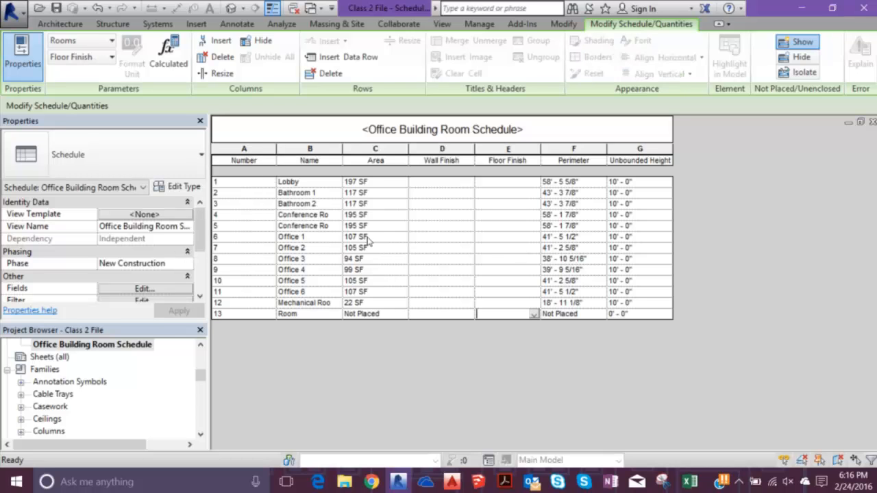
click(326, 73)
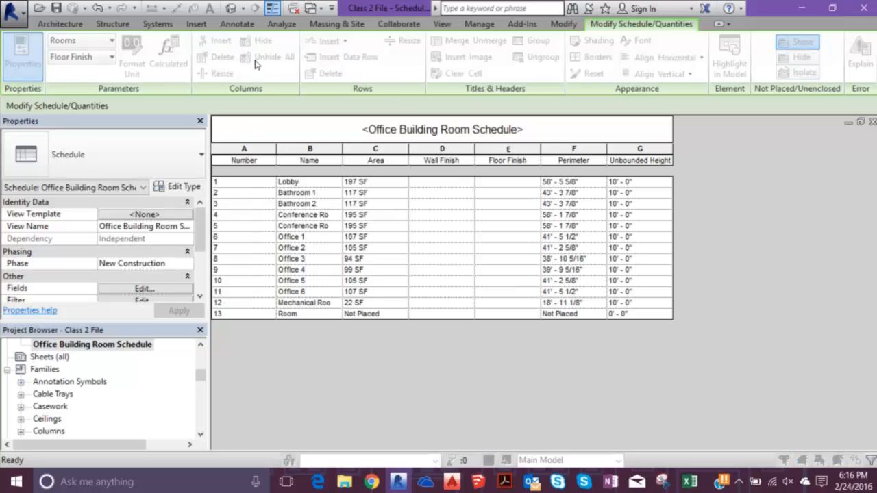
key(Return)
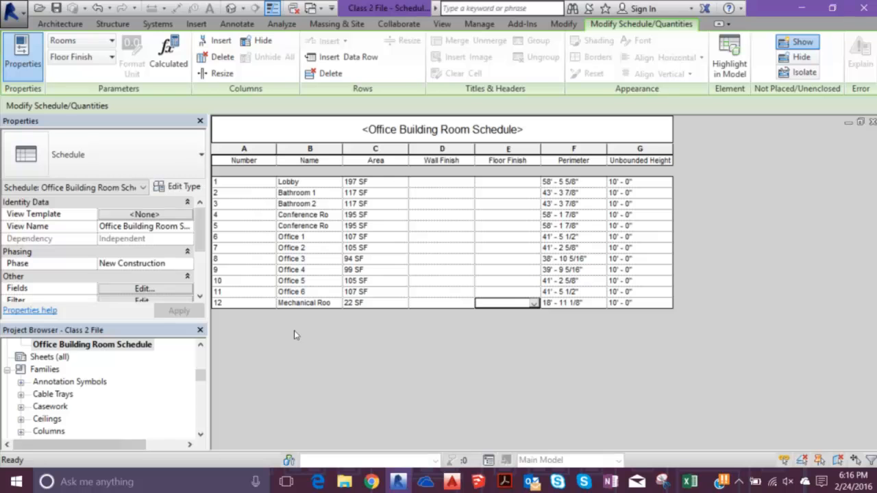
click(873, 122)
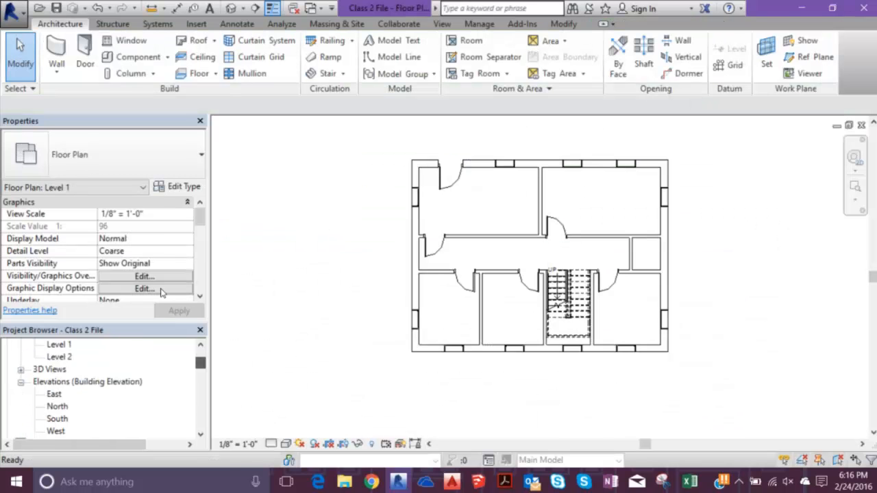
- On the Level 2 floor plan, filter a selection of everything to Rooms only and hide those elements in the view
double_click(59, 357)
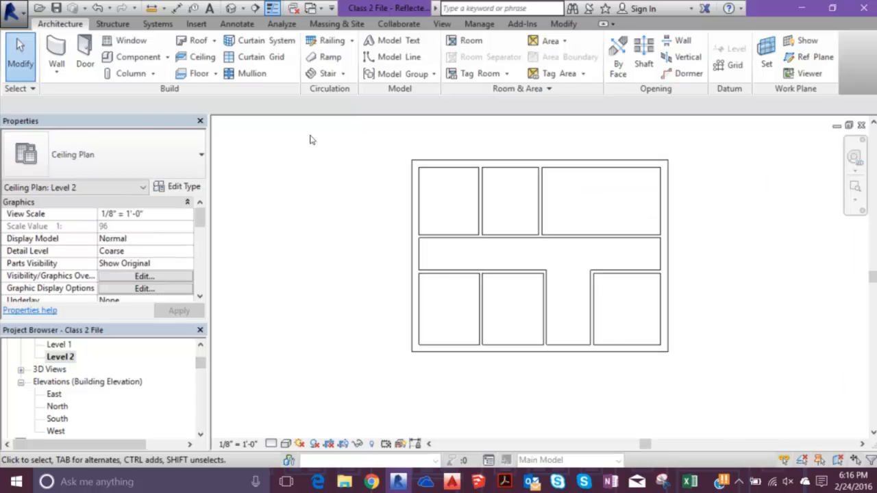
scroll(200, 363, up, 3)
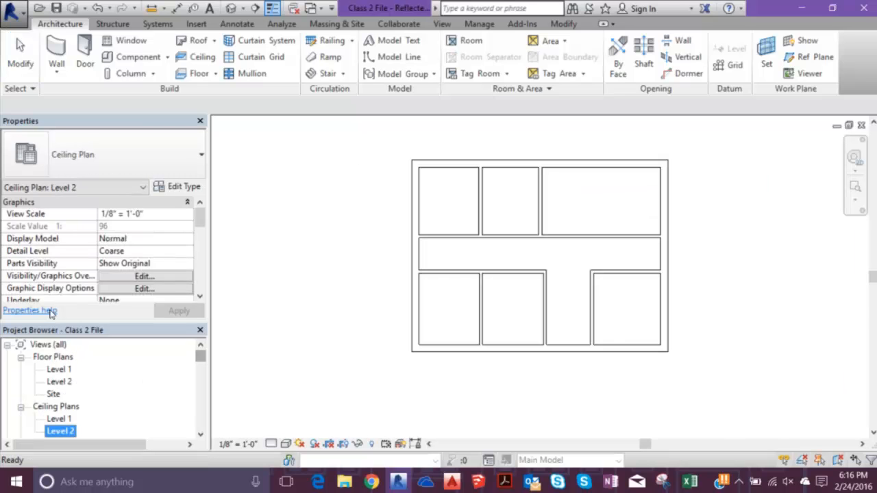
double_click(60, 381)
drag(360, 130, 736, 403)
click(550, 52)
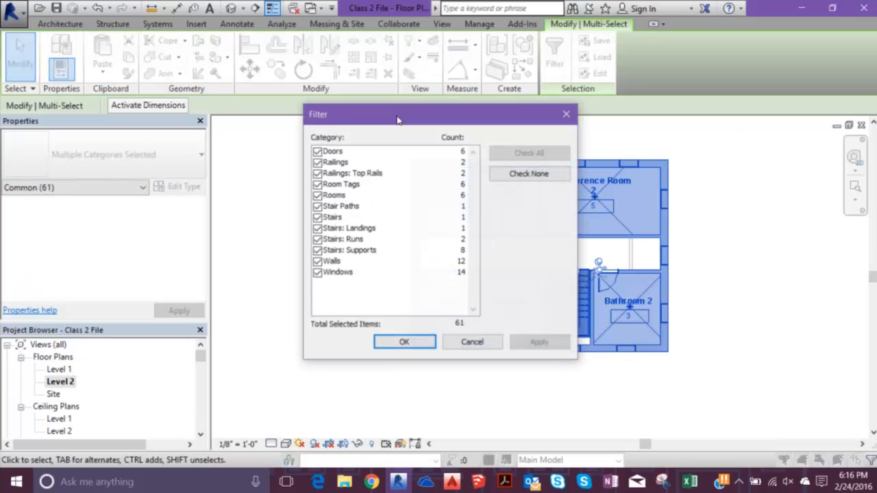
click(498, 176)
click(317, 196)
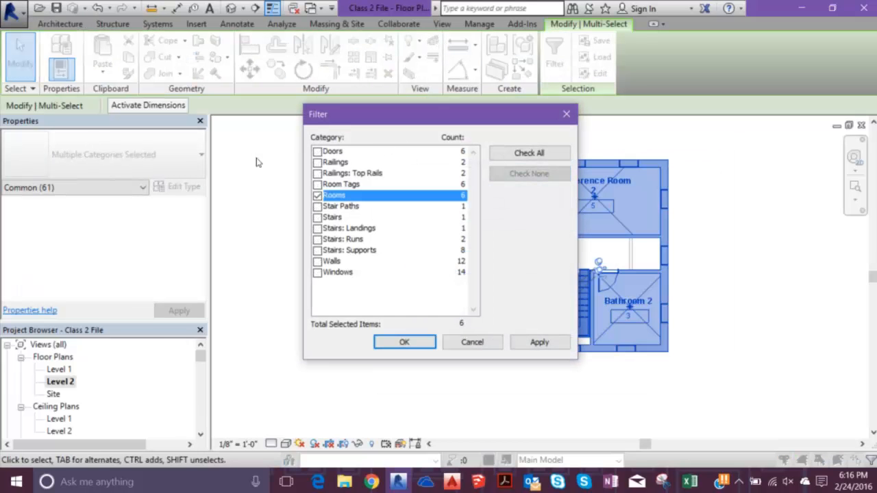
click(406, 342)
right_click(314, 223)
mouse_move(366, 227)
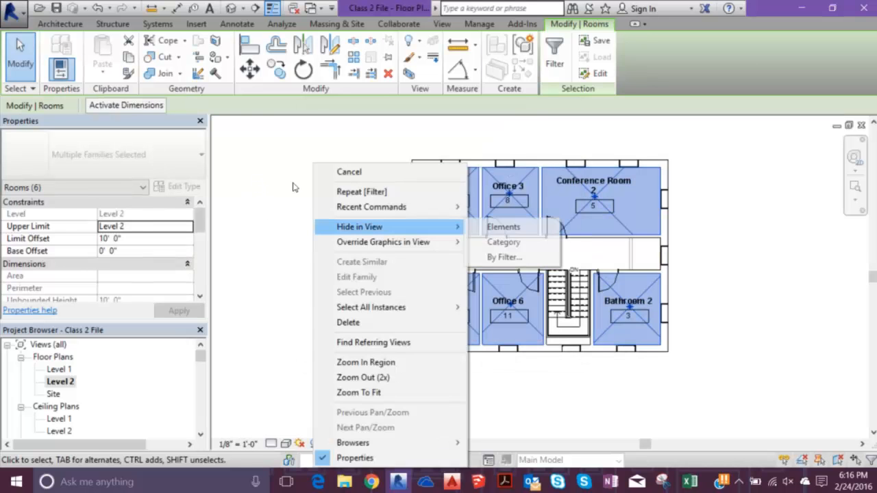
click(492, 227)
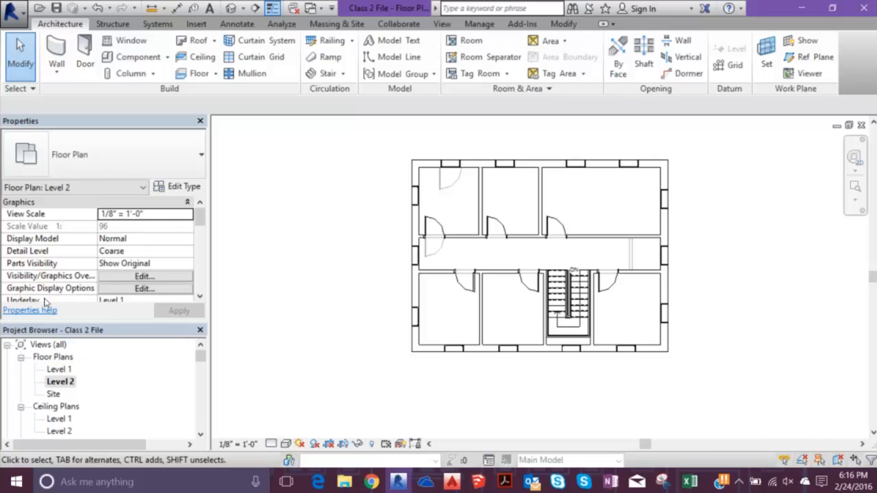
- Open the Level 1 floor plan and inspect the available Area tool options without choosing one
double_click(59, 370)
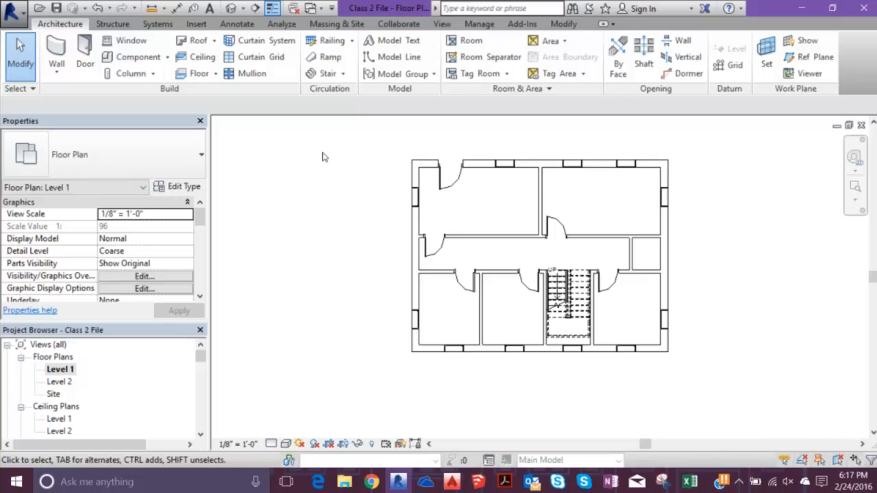
click(558, 41)
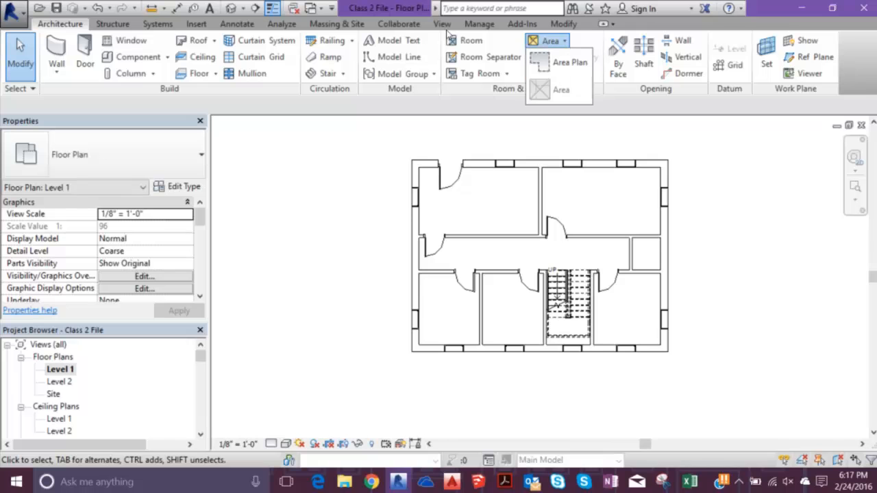
click(558, 41)
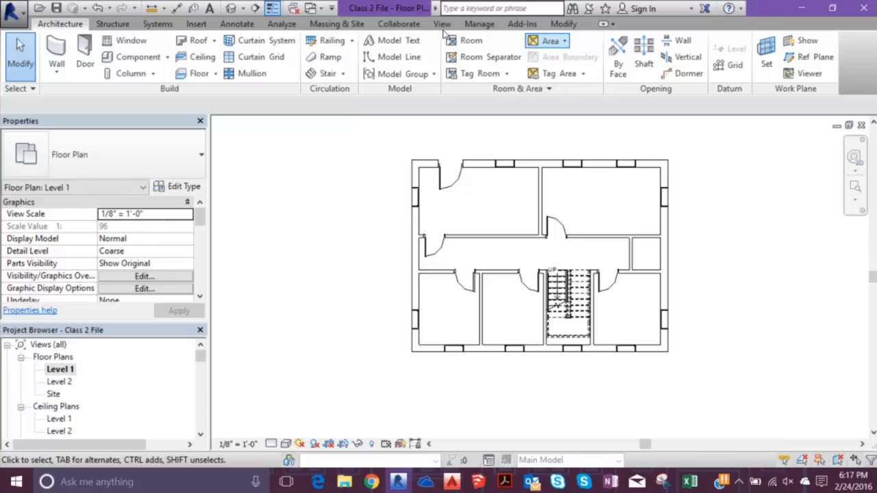
- Start a new zone on Level 1 and finish editing it without adding any spaces
click(281, 23)
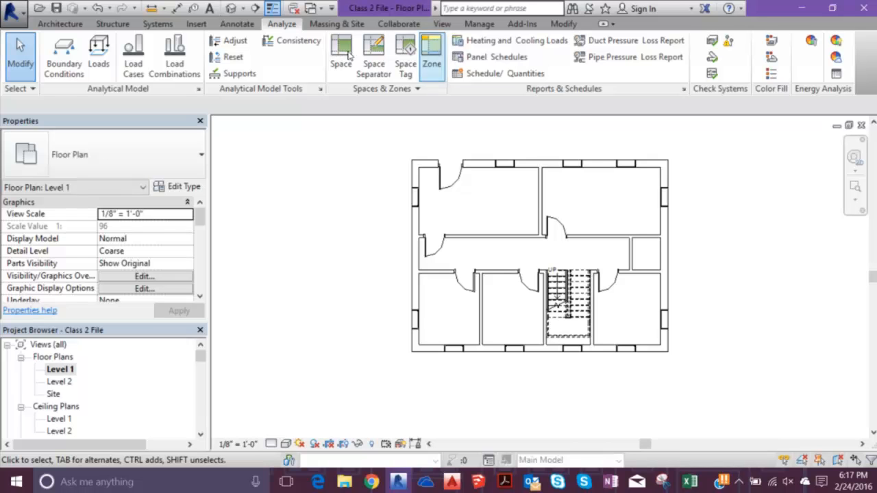
click(431, 55)
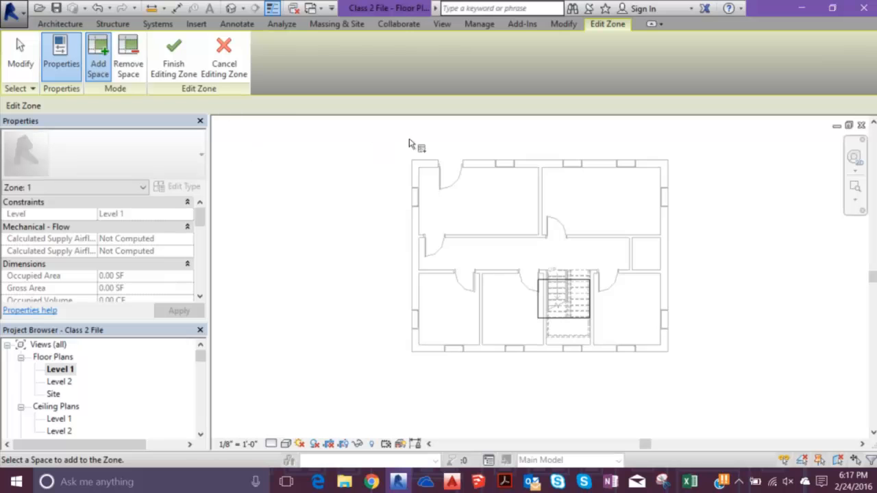
click(176, 61)
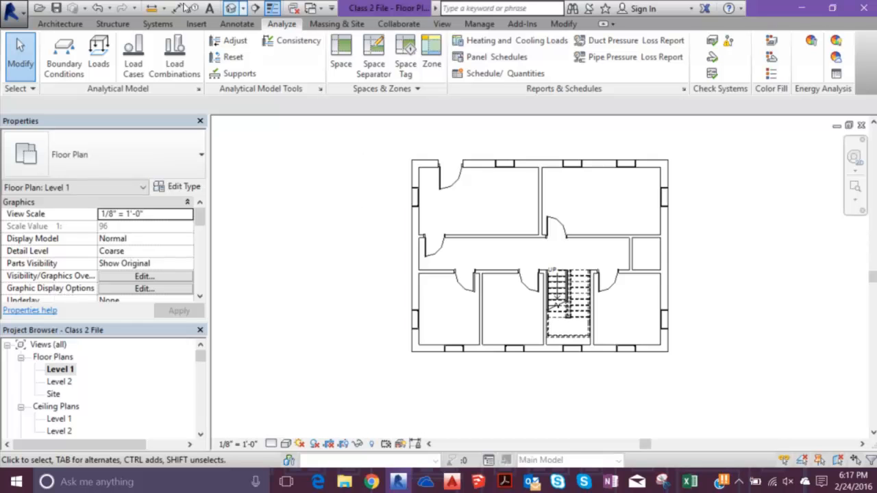
- Examine the building's walls and rooms from several angles in the 3D view and return to the Level 1 floor plan
click(231, 8)
middle_drag(310, 291, 449, 200)
scroll(288, 287, up, 4)
scroll(348, 209, down, 3)
scroll(349, 210, down, 2)
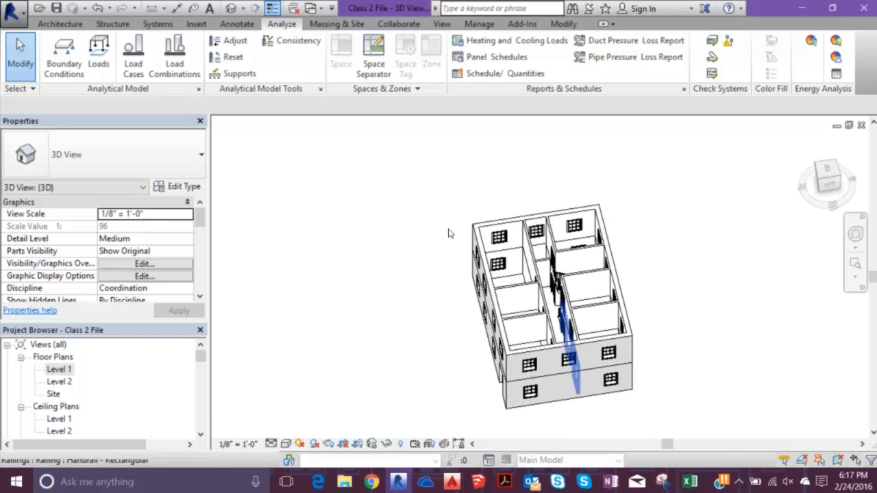
scroll(424, 248, up, 5)
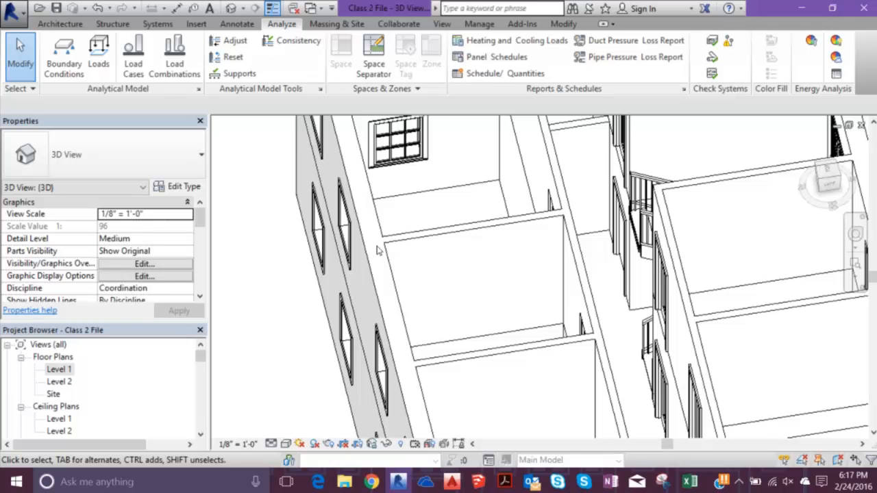
scroll(263, 272, down, 3)
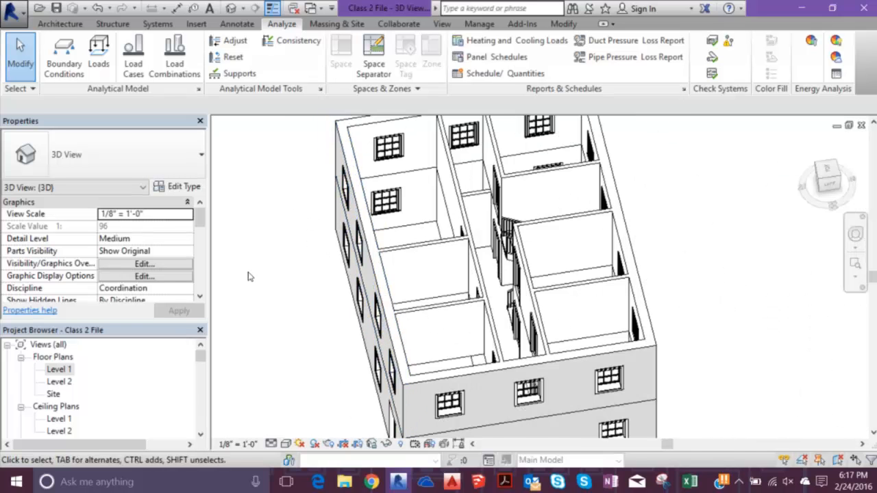
shift+middle_drag(268, 273, 161, 234)
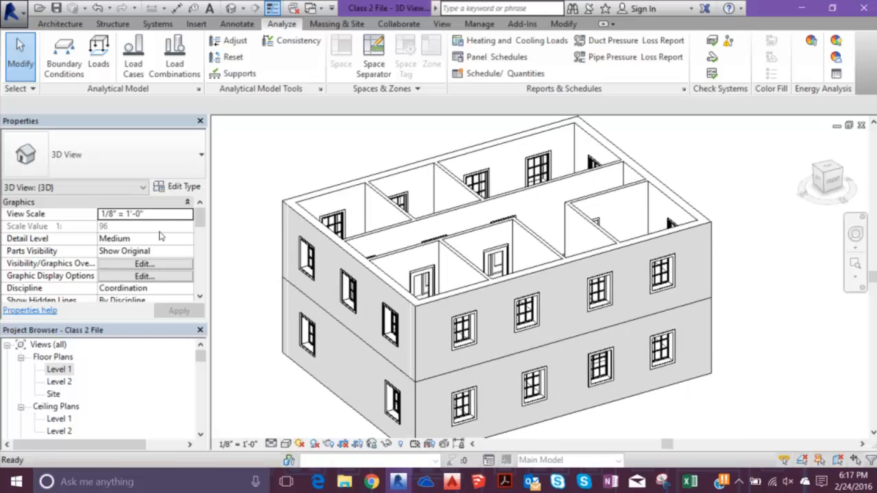
double_click(59, 370)
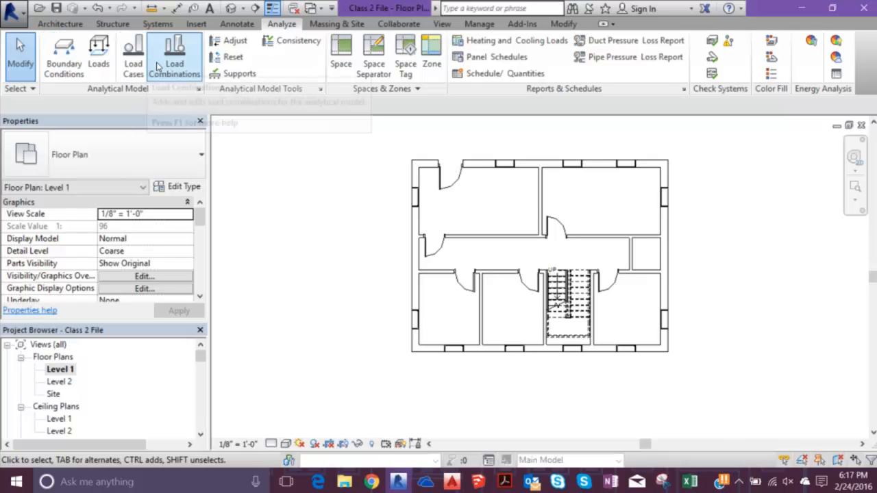
- Browse the loadable Steel structural column families without loading one, and leave structural column placement without placing a column
click(100, 25)
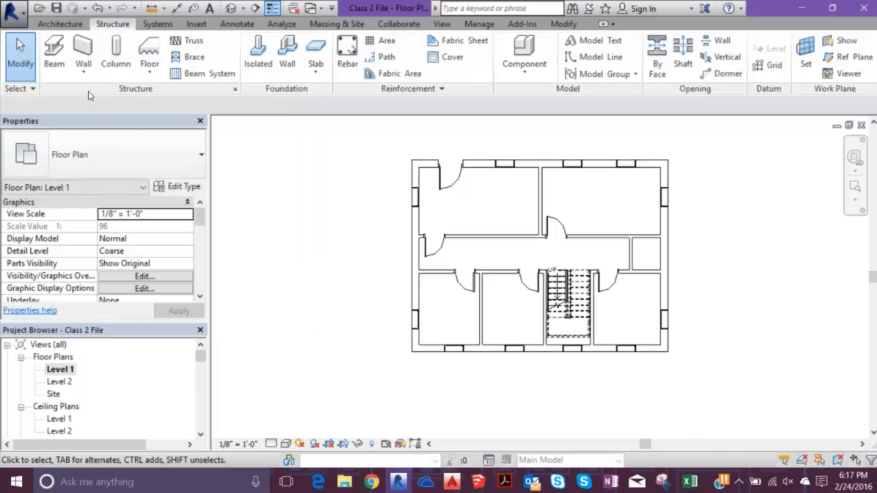
click(96, 43)
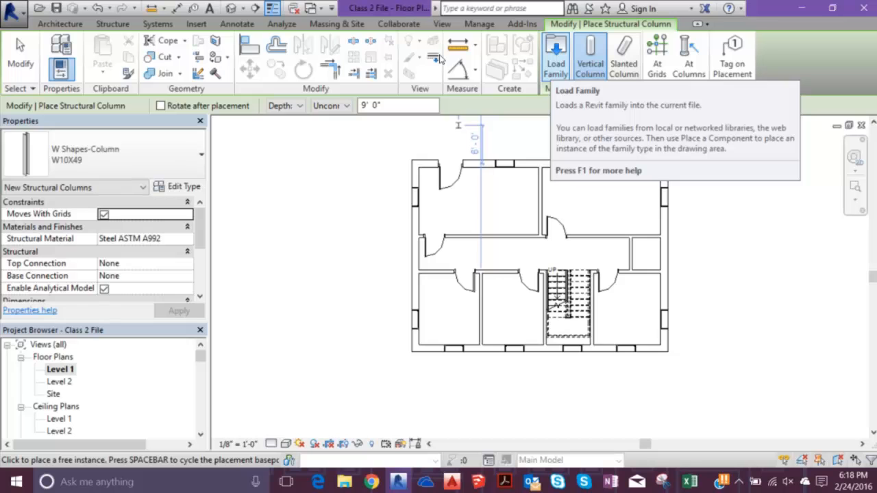
click(556, 56)
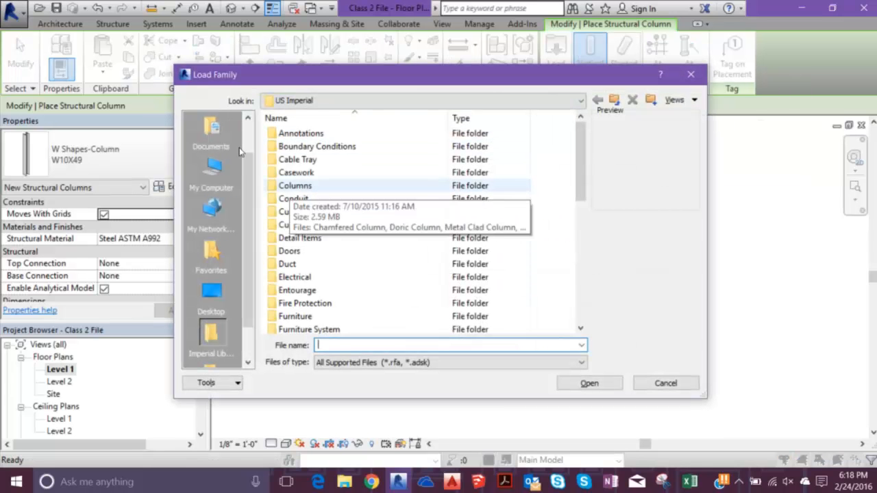
scroll(263, 178, down, 2)
scroll(263, 178, down, 4)
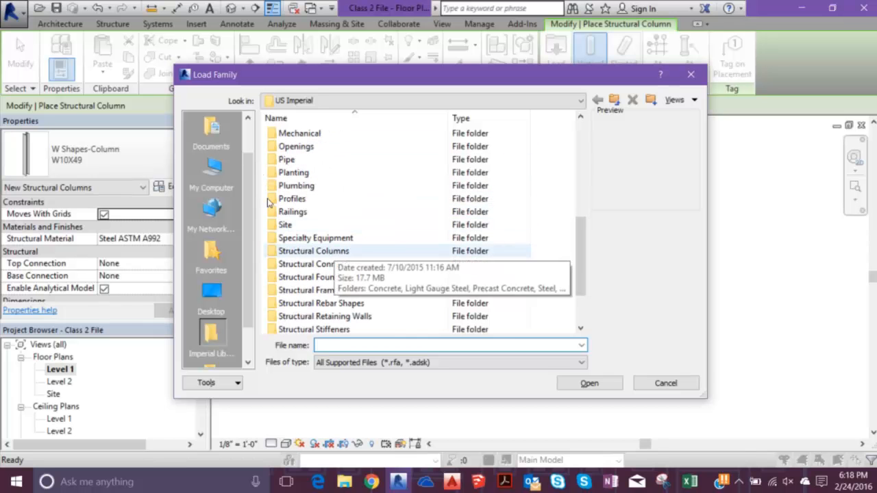
double_click(334, 252)
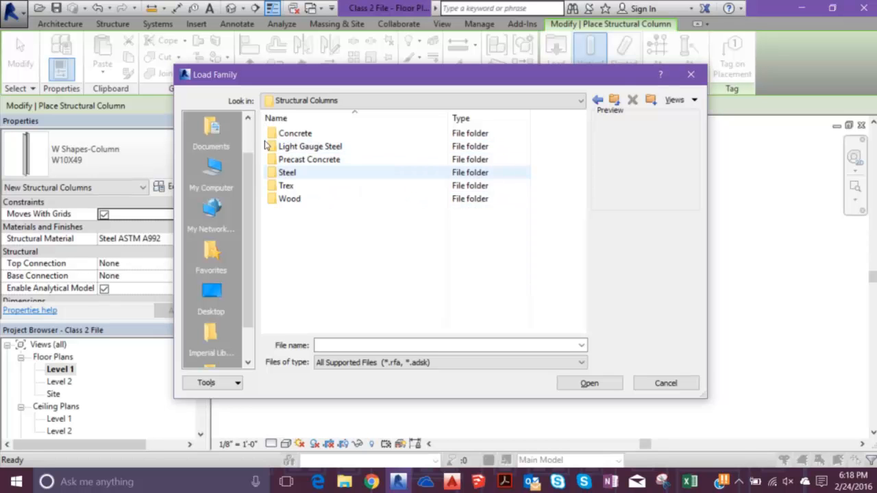
key(Return)
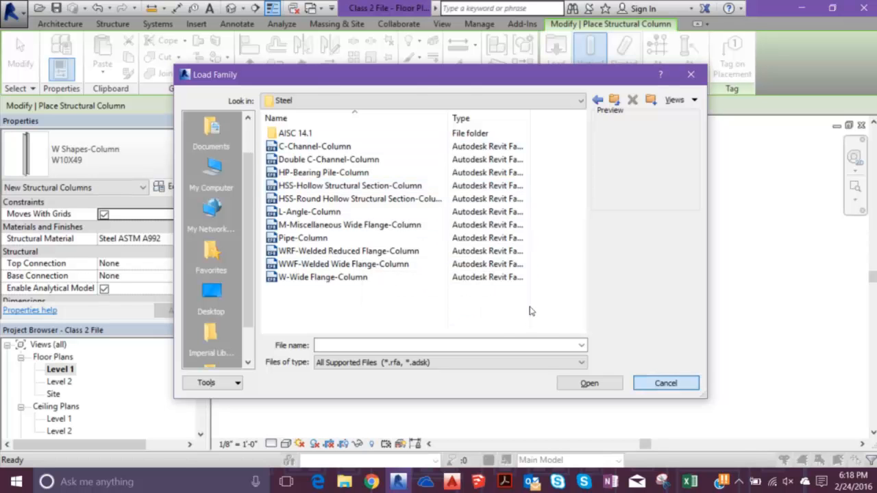
click(666, 383)
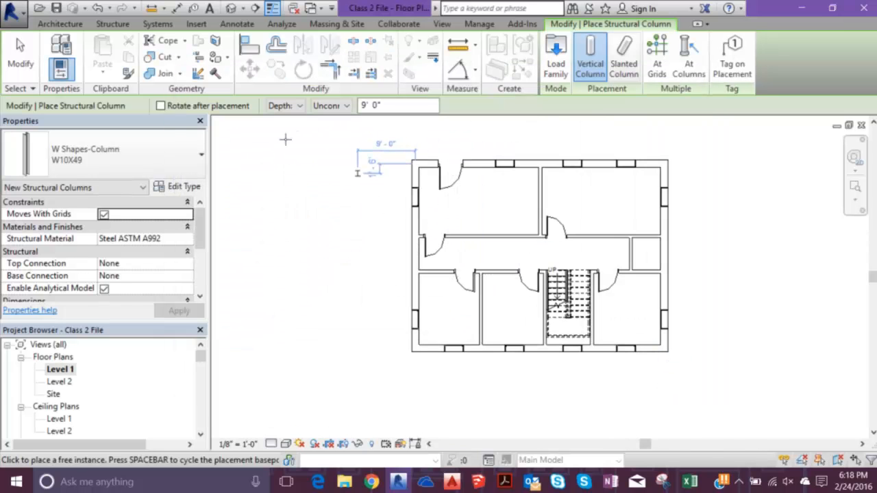
scroll(407, 159, up, 3)
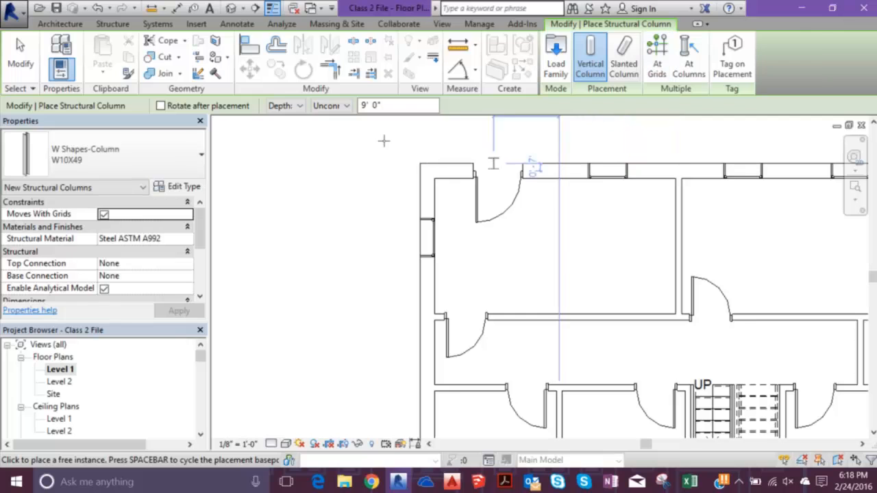
key(Escape)
key(Escape)
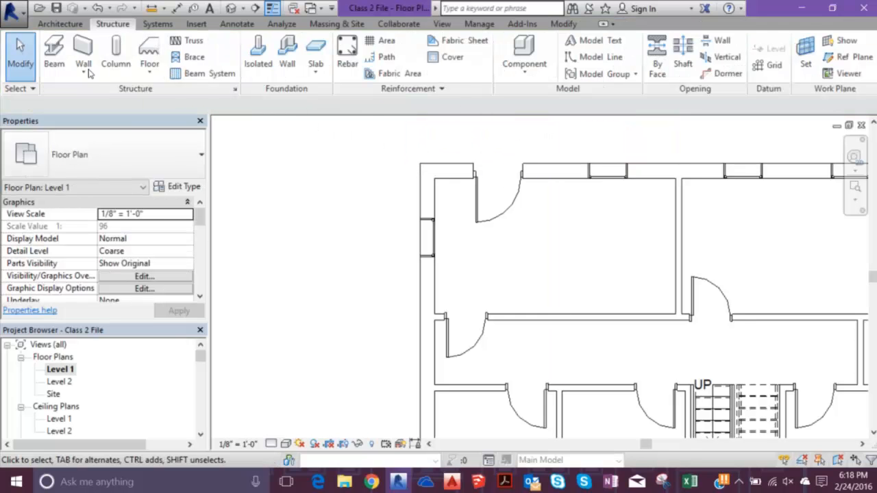
- Draw a vertical grid line along the centre of the building's left exterior wall, extending it above the plan
click(59, 24)
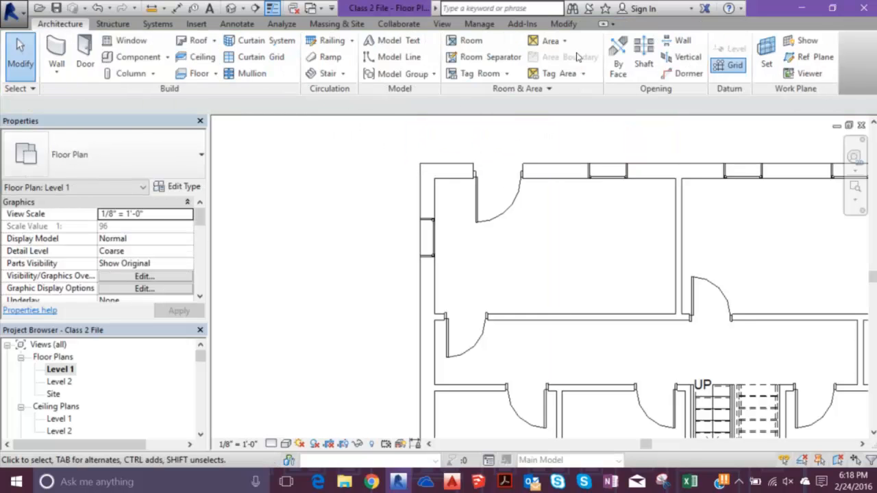
key(g)
key(r)
scroll(281, 185, down, 4)
scroll(299, 240, up, 3)
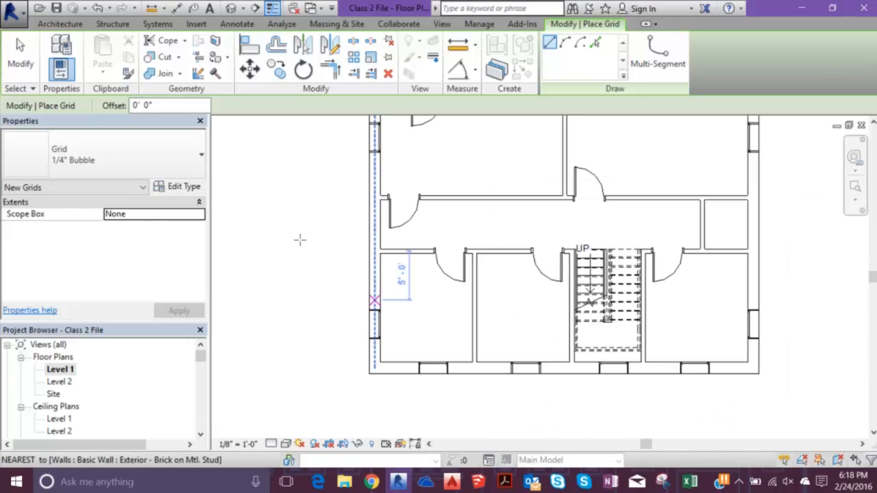
click(299, 286)
scroll(292, 171, down, 3)
middle_drag(294, 127, 291, 260)
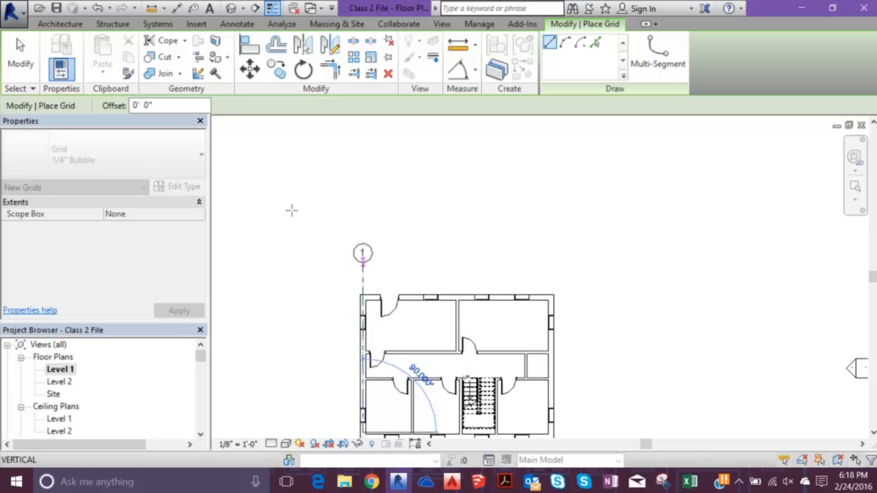
click(292, 201)
middle_drag(432, 325, 409, 243)
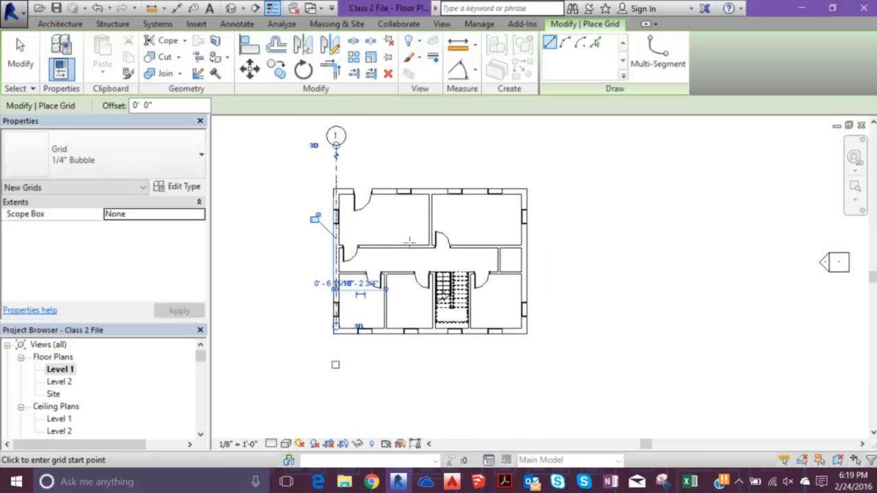
scroll(416, 261, up, 3)
middle_drag(312, 236, 558, 314)
scroll(558, 314, down, 2)
key(Escape)
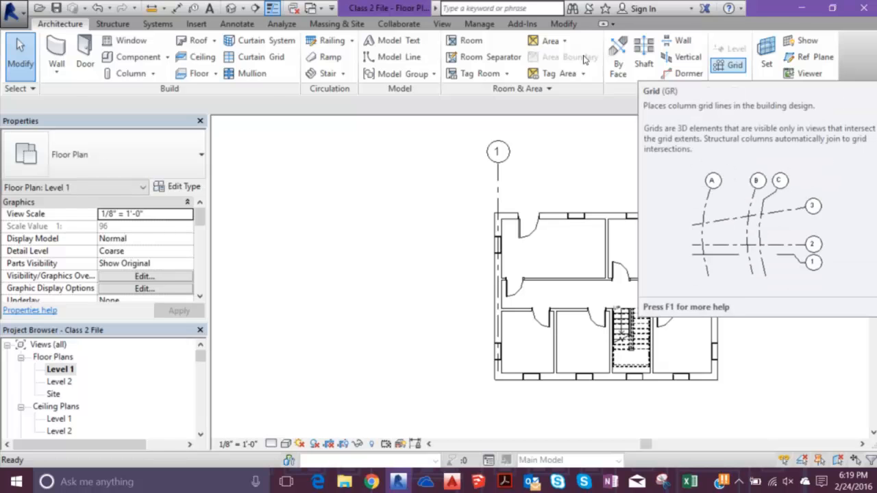
- Draw a second vertical grid line along the centre of the right exterior wall, aligning its upper end with the first grid's
click(728, 64)
scroll(713, 371, up, 1)
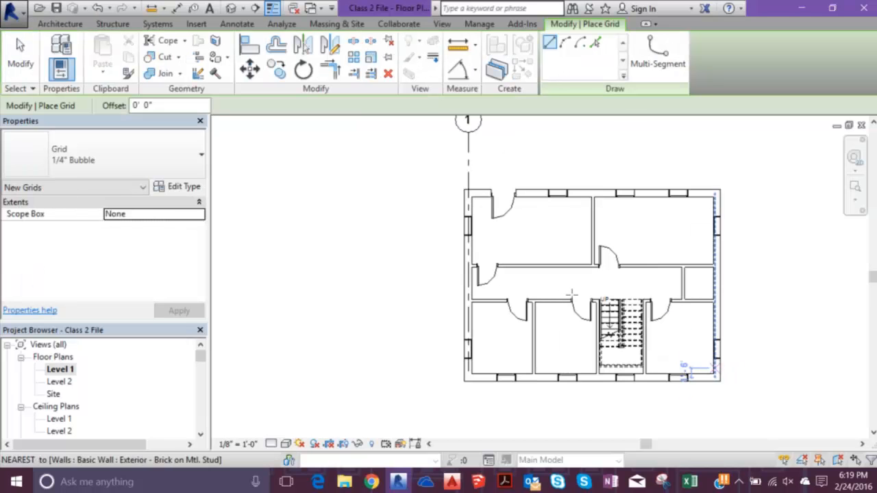
scroll(712, 370, up, 1)
click(714, 373)
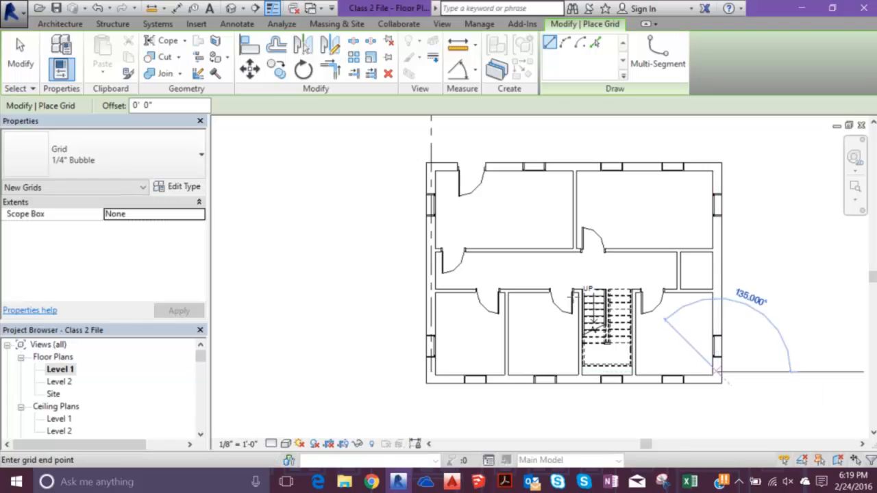
middle_drag(578, 119, 568, 211)
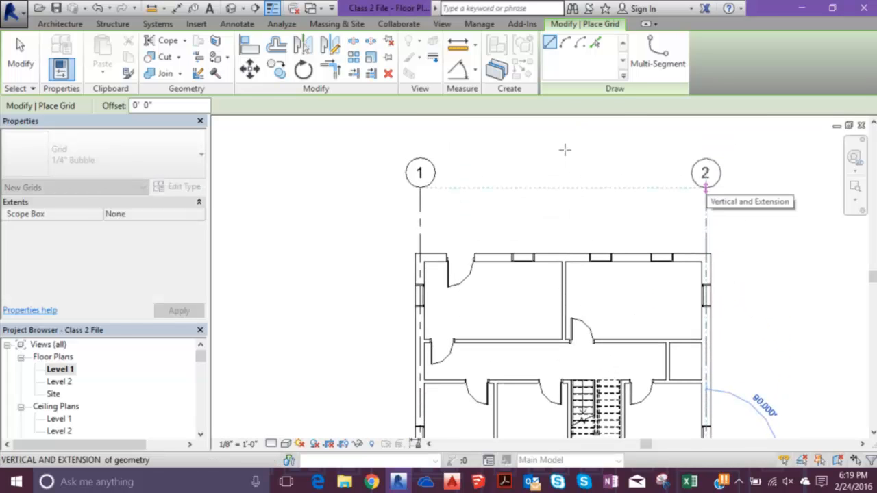
click(565, 149)
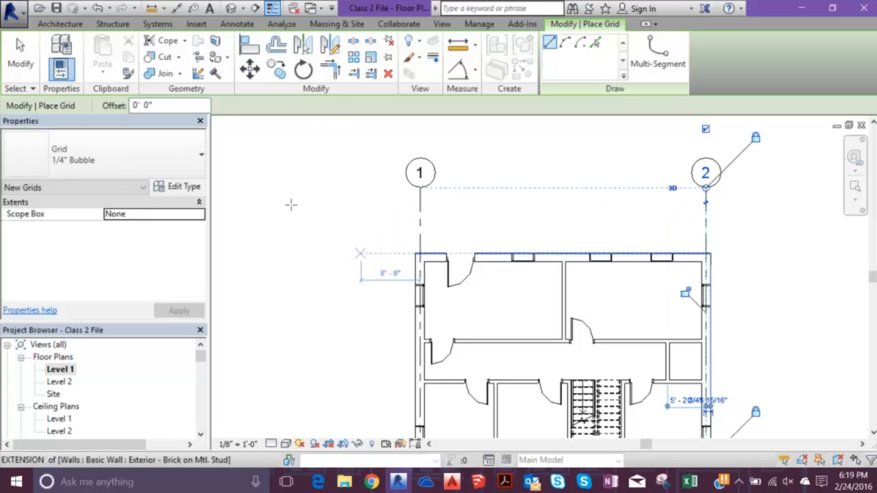
- Draw a horizontal grid line along the centre of the plan's upper exterior wall, ending beyond the building's right side
click(346, 206)
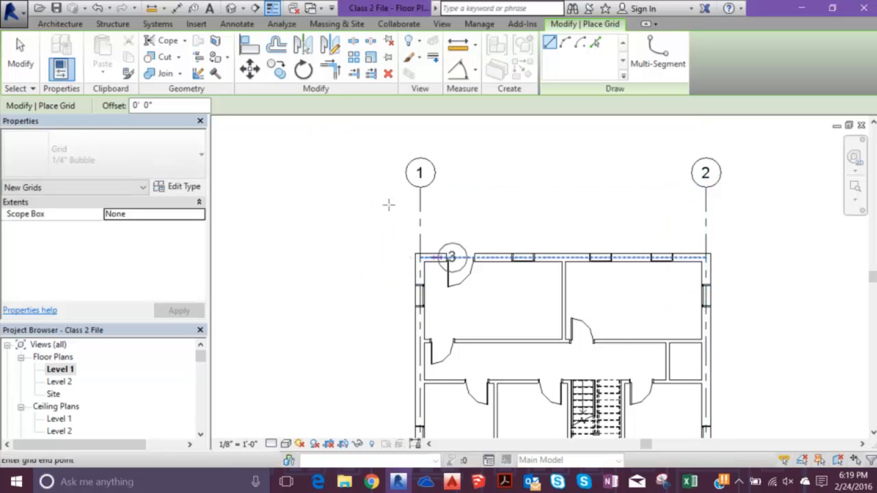
middle_drag(624, 207, 556, 210)
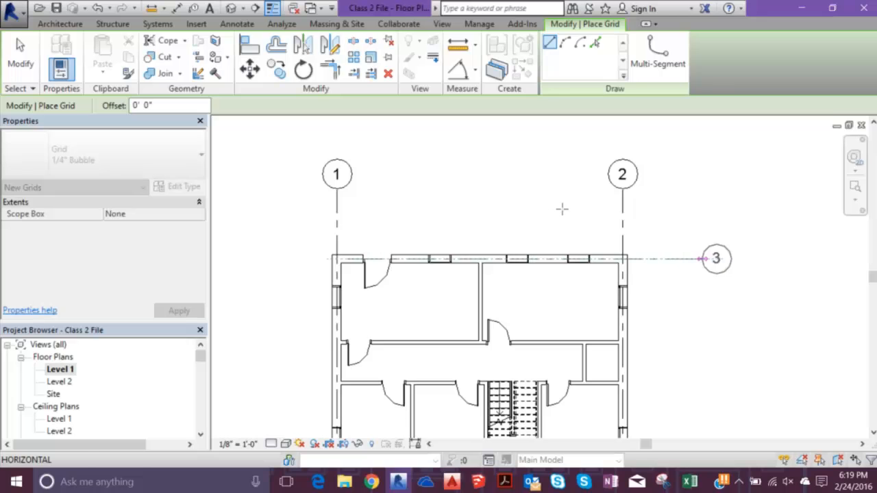
click(562, 209)
- Draw a horizontal grid line along the lower exterior wall, aligned with the upper grid's right end, and stretch both grids' left ends beyond the building
middle_drag(259, 400, 355, 247)
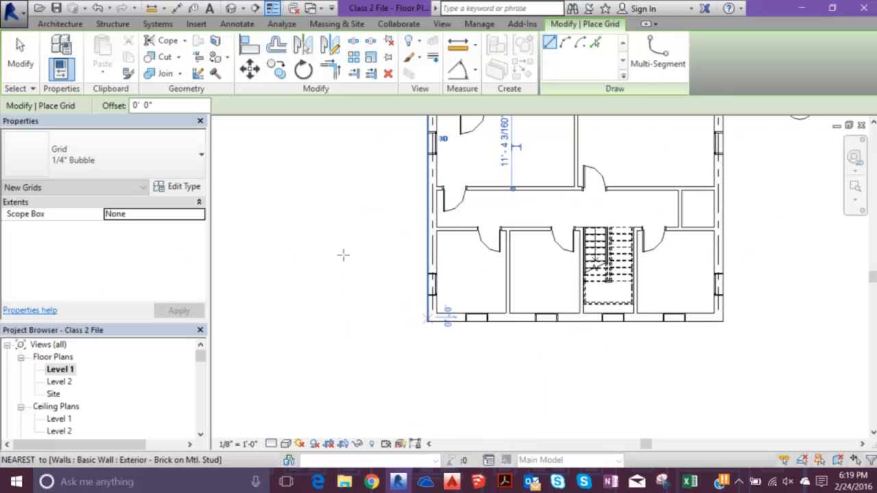
click(427, 317)
middle_drag(758, 316, 657, 346)
click(686, 346)
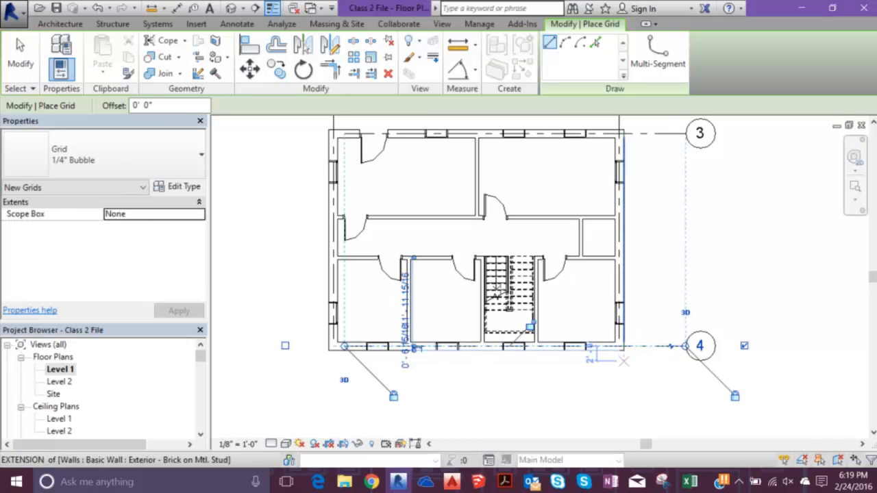
key(Escape)
click(353, 346)
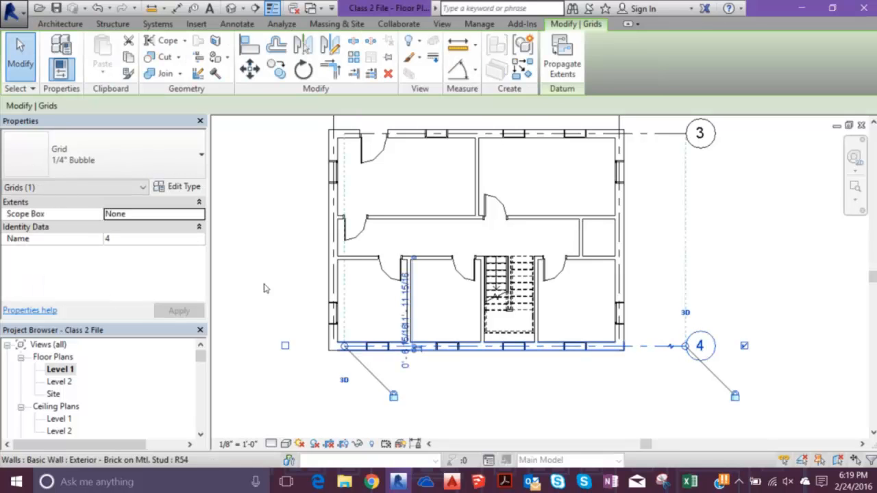
drag(344, 346, 229, 346)
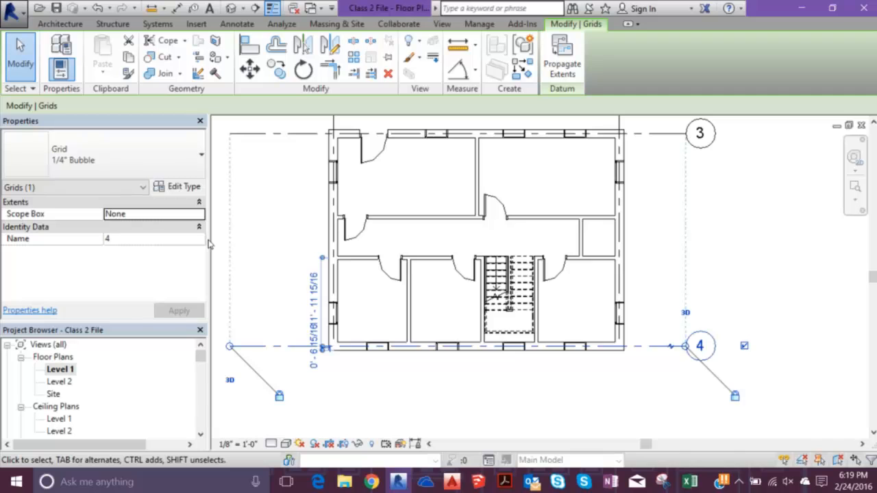
- Stretch the lower ends of vertical grids 1 and 2 beyond the building's lower exterior wall
scroll(211, 244, down, 2)
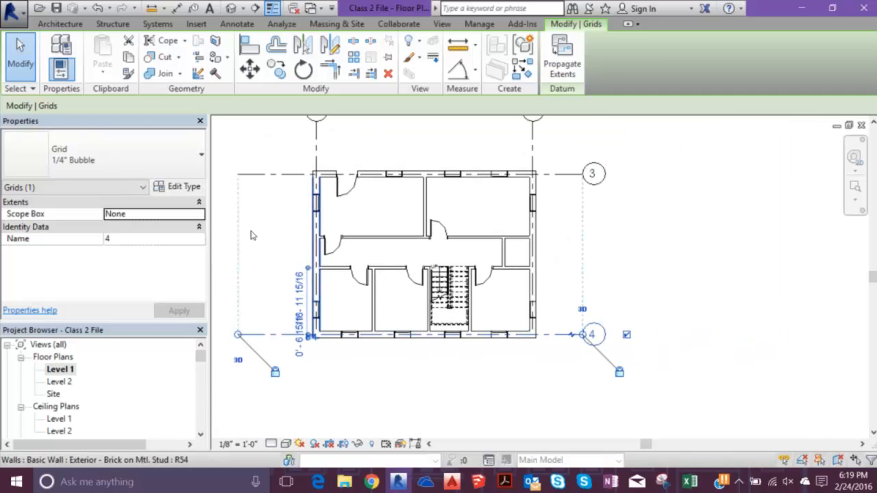
scroll(252, 219, up, 2)
scroll(264, 126, down, 3)
middle_drag(267, 111, 268, 198)
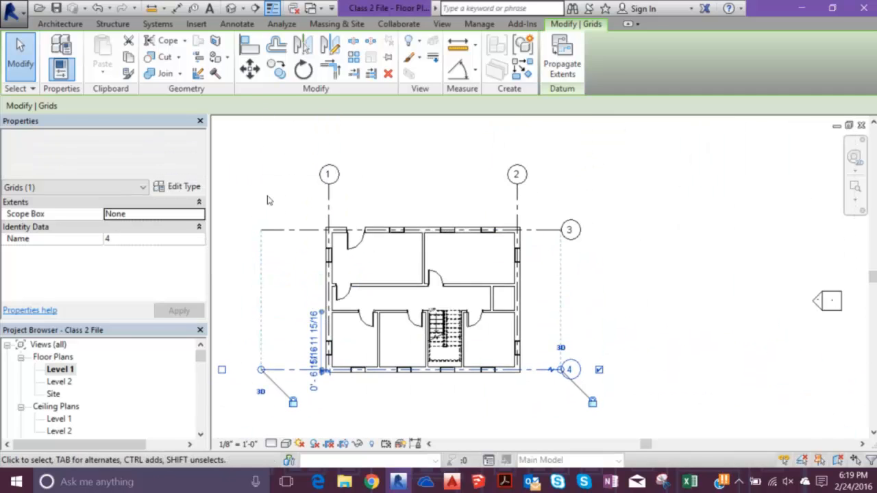
click(327, 181)
middle_drag(288, 286, 300, 220)
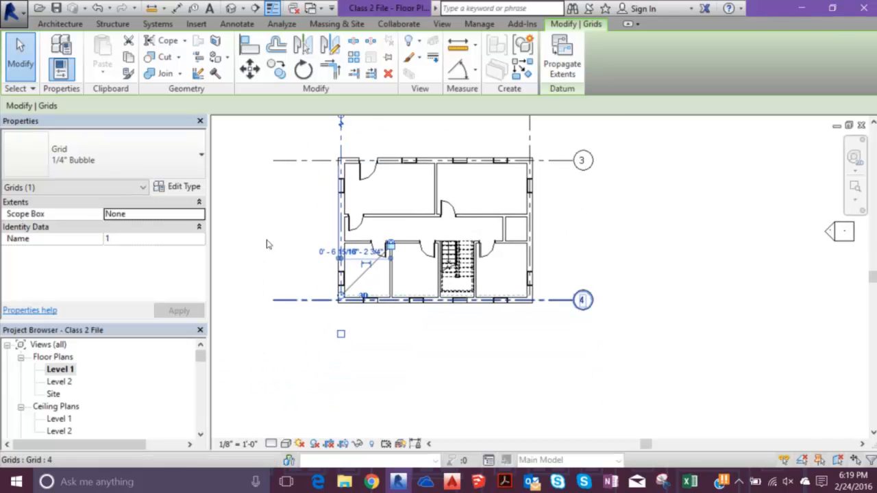
scroll(270, 243, up, 2)
drag(346, 294, 346, 394)
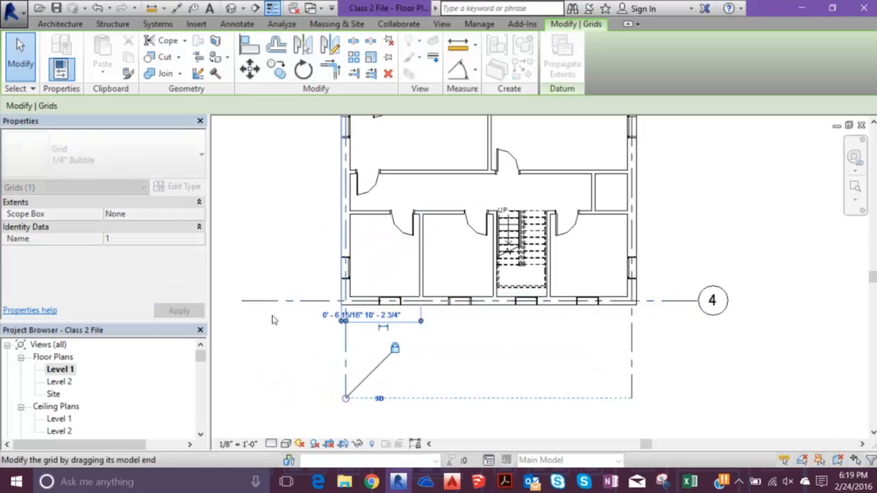
key(Escape)
scroll(218, 198, down, 2)
middle_drag(219, 181, 231, 273)
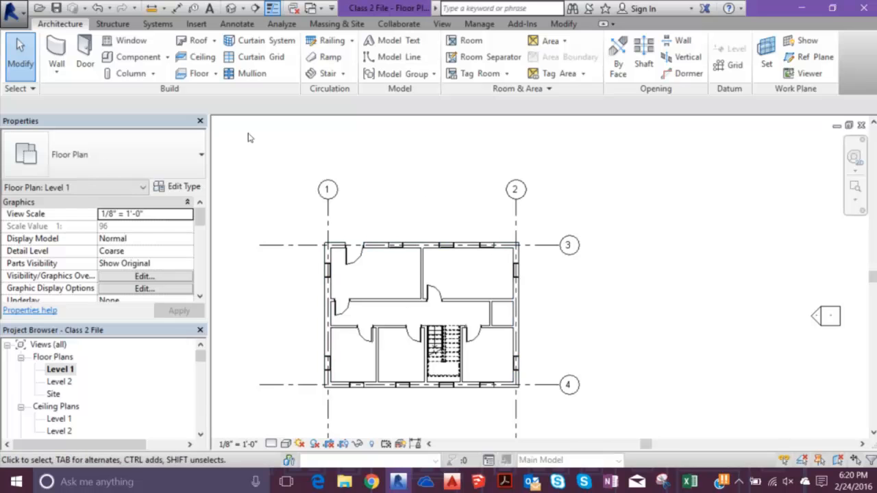
- Place W10X49 vertical structural columns at the intersections of grids 1 and 2 with grids 3 and 4 using At Grids
click(97, 21)
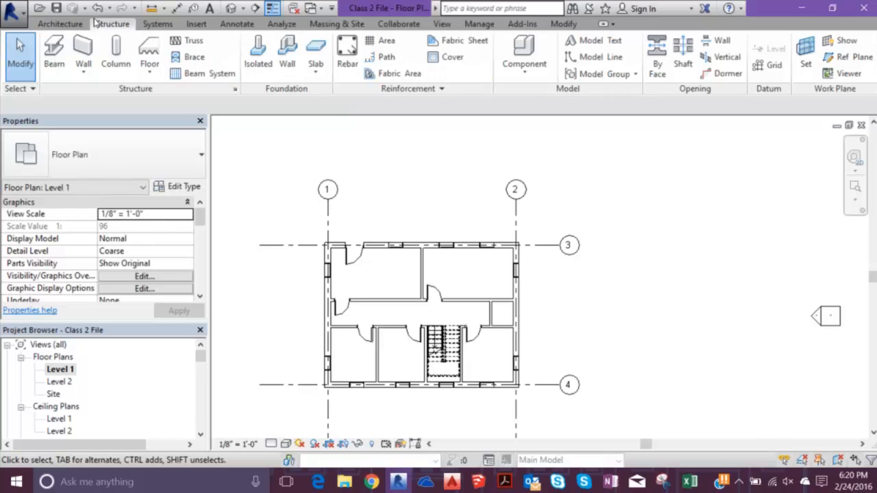
click(116, 52)
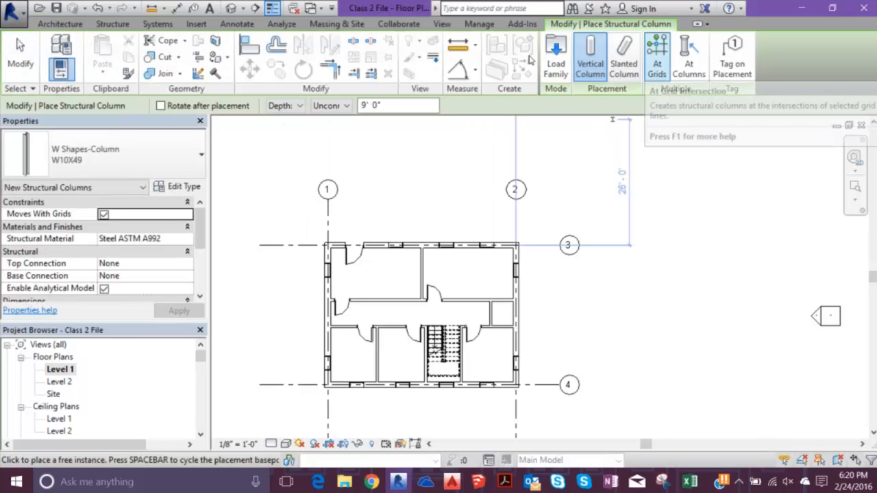
click(657, 54)
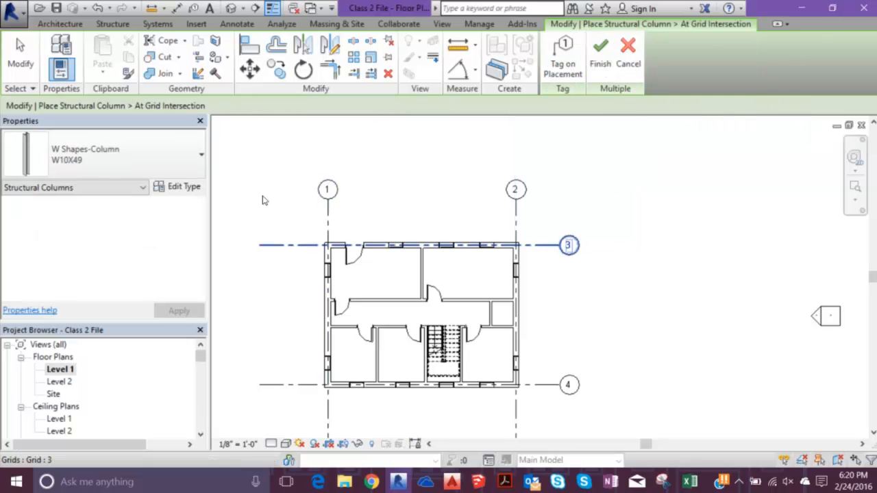
click(327, 260)
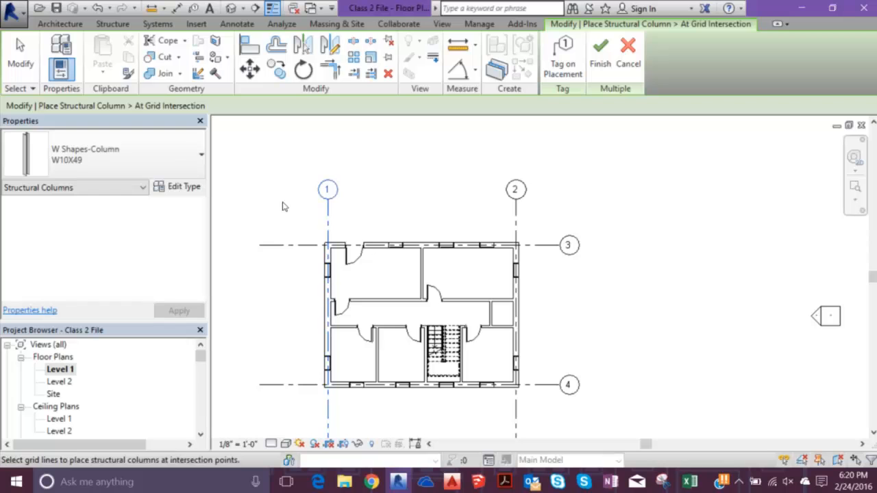
click(363, 246)
click(516, 225)
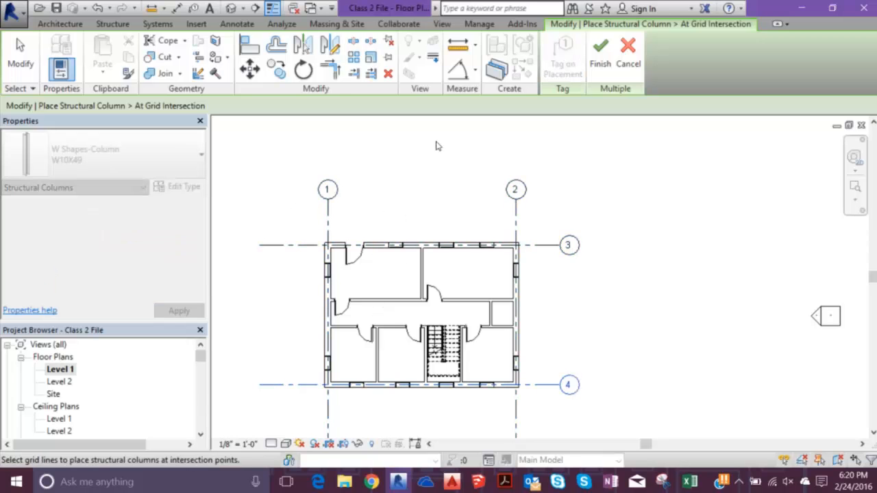
click(600, 53)
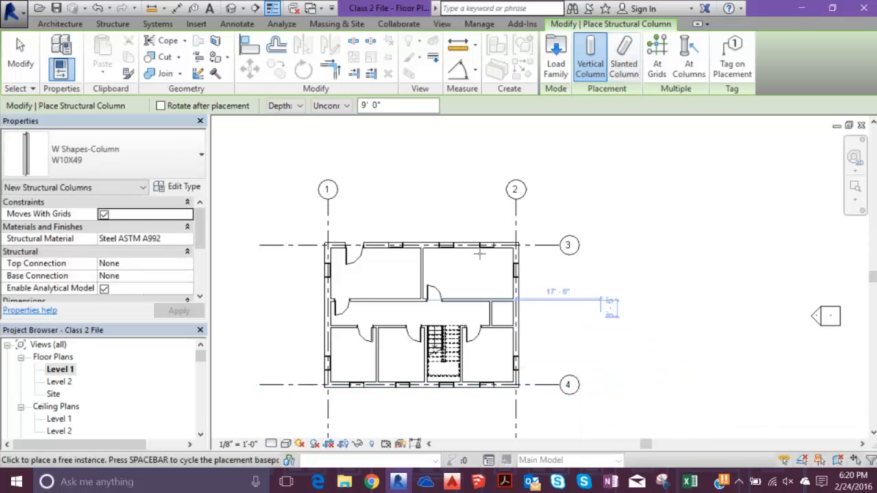
key(Escape)
key(Escape)
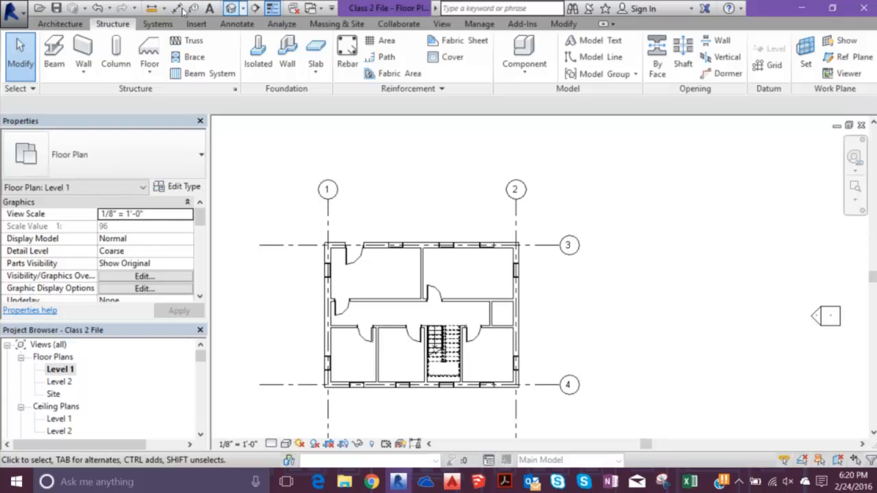
- Delete the newly placed structural columns in the 3D view and reopen the Level 1 floor plan
click(231, 8)
shift+middle_drag(380, 295, 444, 274)
click(558, 339)
key(Delete)
click(59, 369)
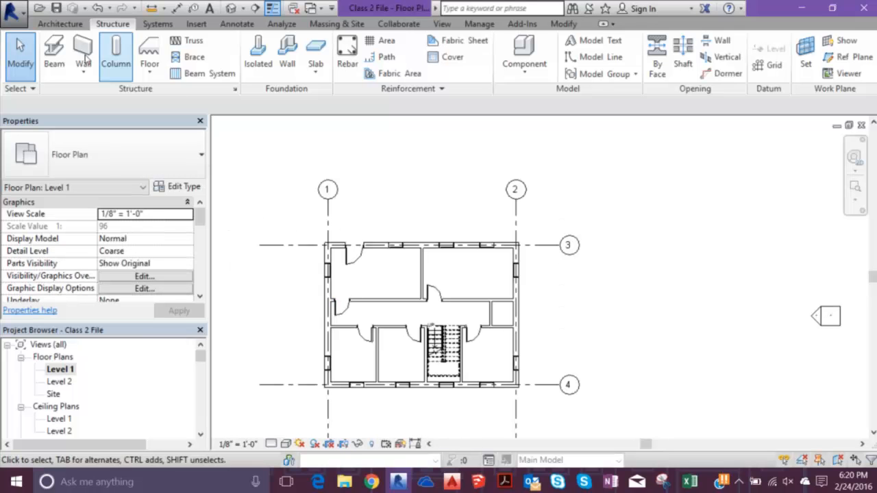
- Place individual W10X49 structural columns with a 9' 0" depth where grid 3 crosses grids 1 and 2
click(116, 55)
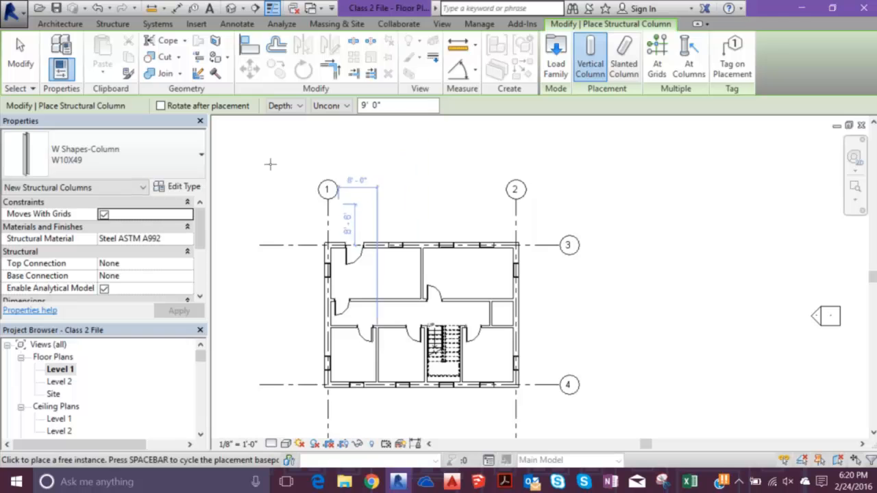
scroll(264, 192, up, 5)
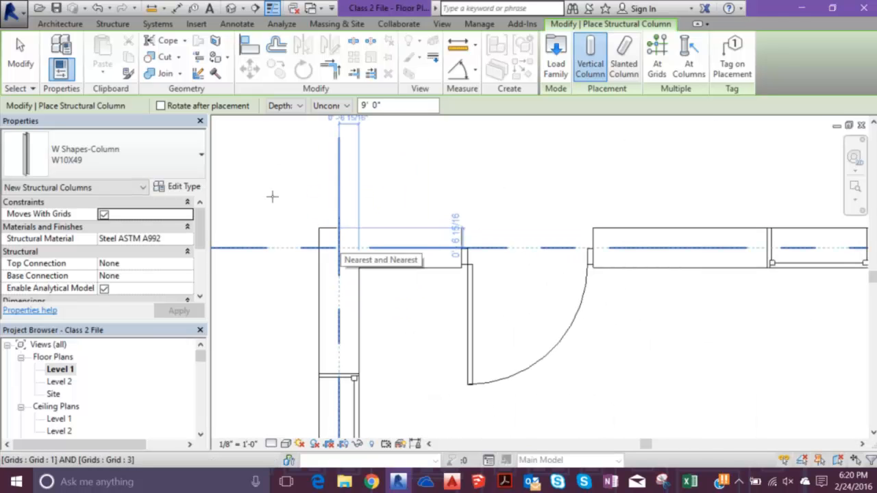
click(272, 197)
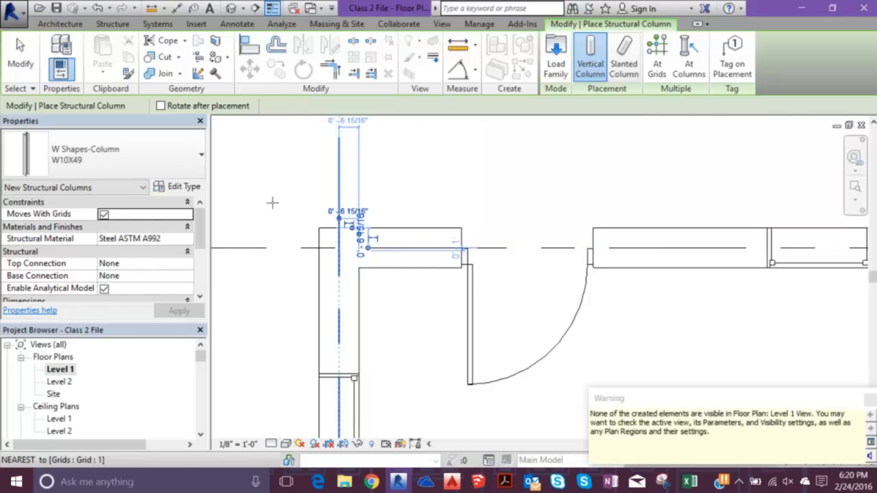
scroll(294, 235, down, 3)
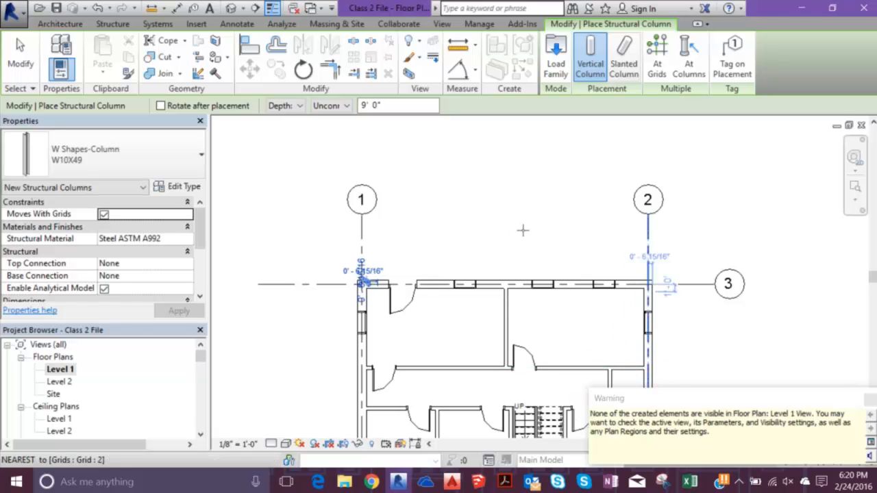
scroll(522, 230, up, 4)
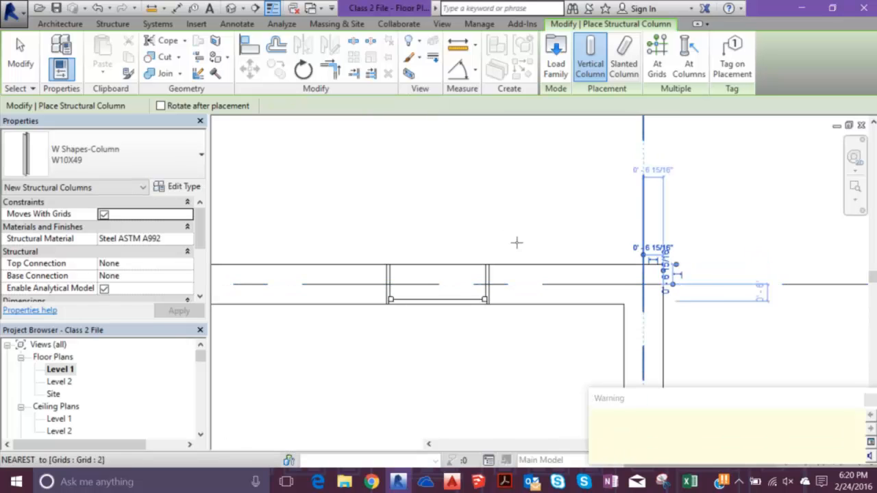
- Place two more W10X49 structural columns where grid 4 crosses grids 2 and 1, and end column placement
scroll(517, 246, down, 5)
middle_drag(517, 269, 514, 111)
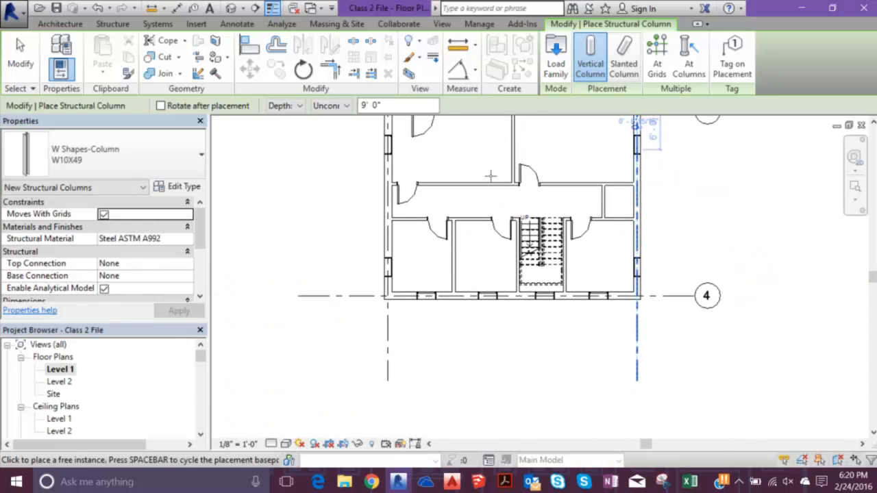
scroll(513, 239, up, 5)
click(500, 239)
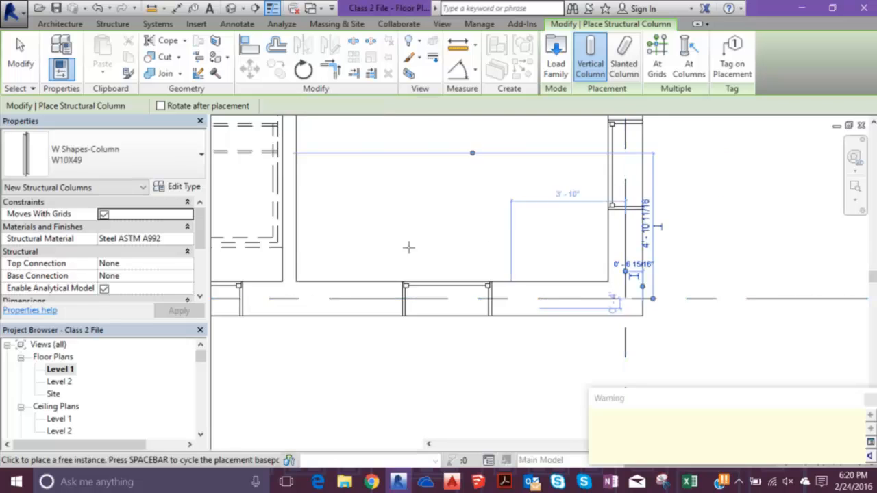
scroll(438, 274, down, 4)
scroll(233, 274, up, 3)
scroll(237, 251, up, 3)
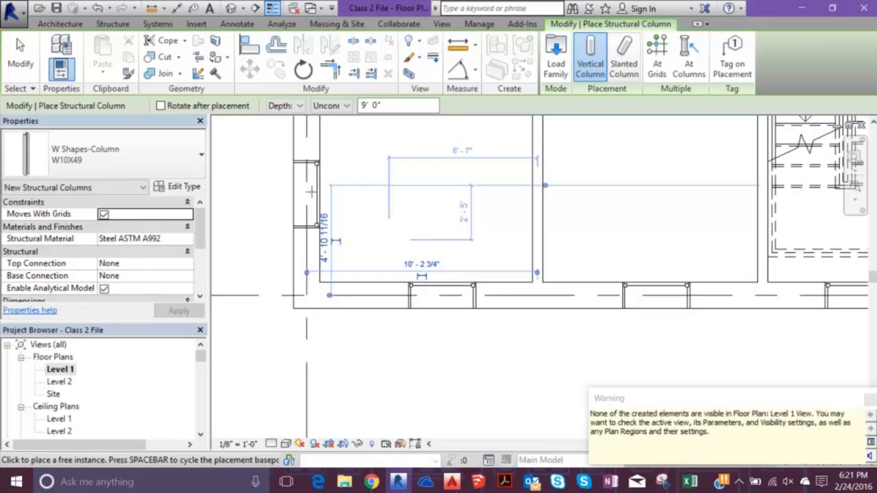
key(Escape)
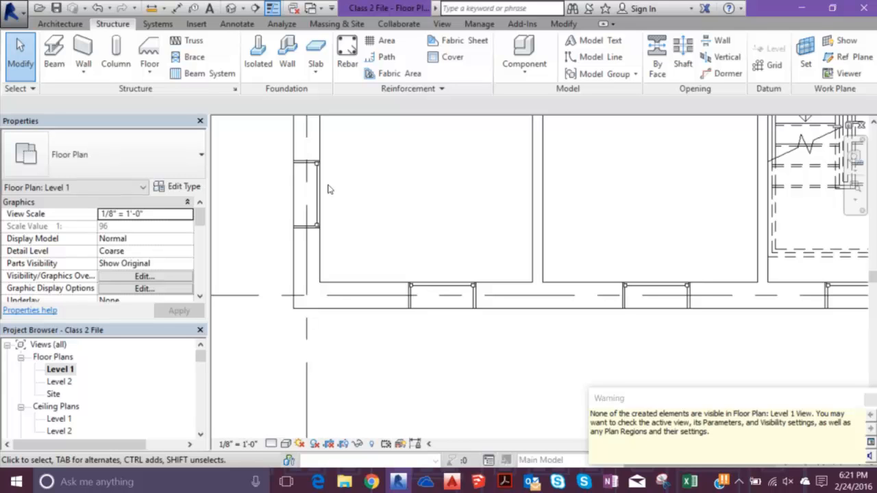
- Select the four structural columns in the 3D view and set their top level to Level 2
scroll(327, 174, down, 4)
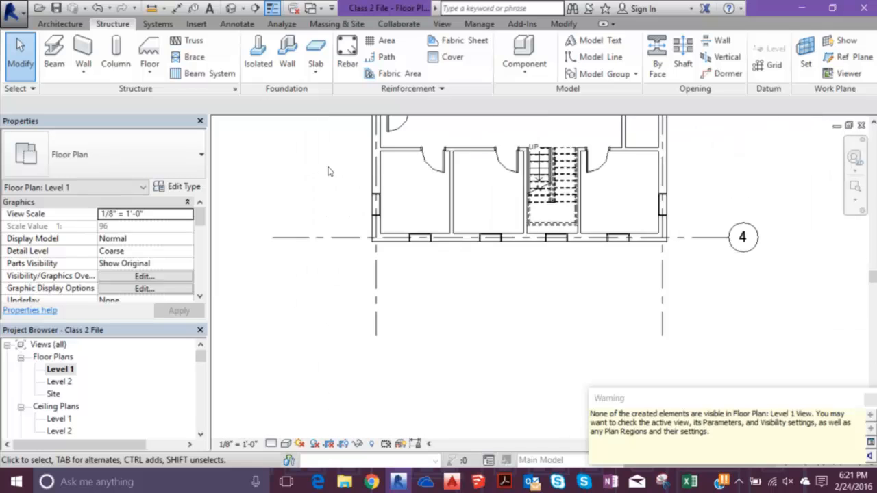
middle_drag(294, 135, 278, 198)
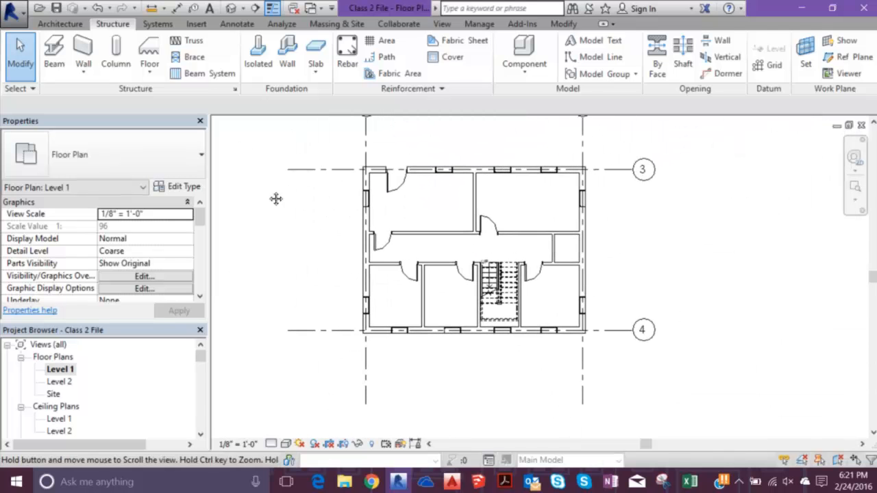
click(231, 8)
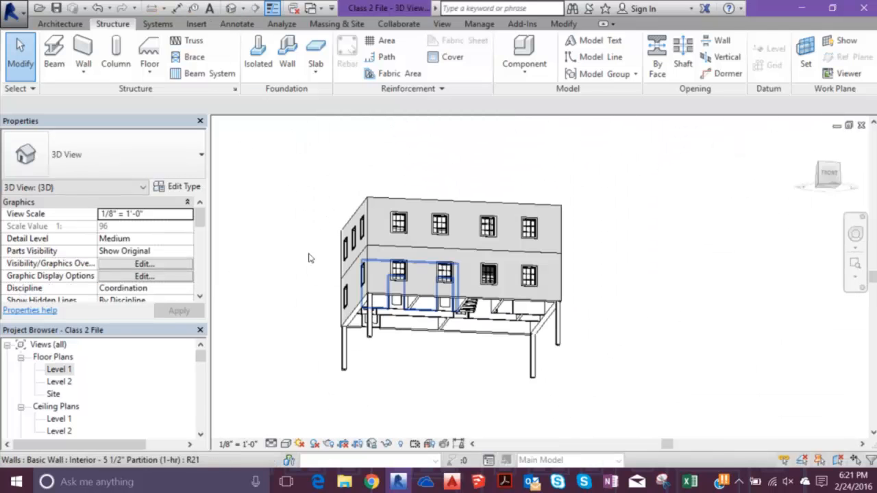
shift+middle_drag(406, 285, 368, 277)
scroll(368, 277, up, 6)
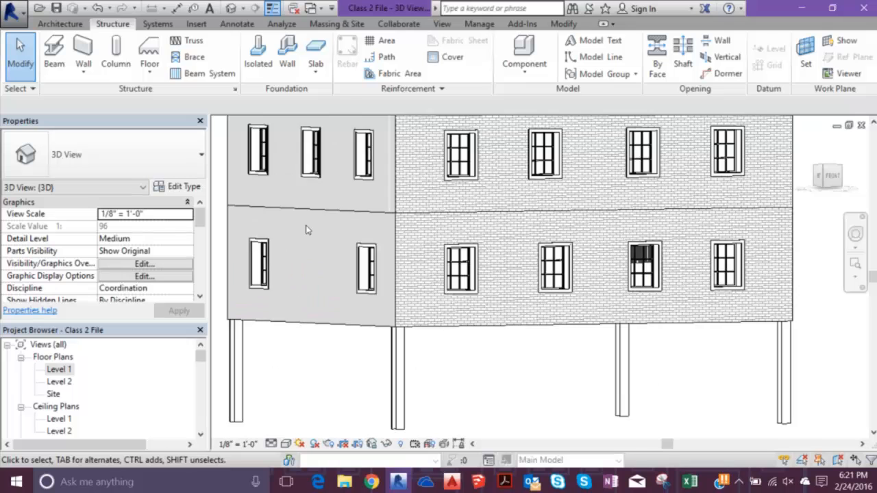
scroll(346, 162, down, 6)
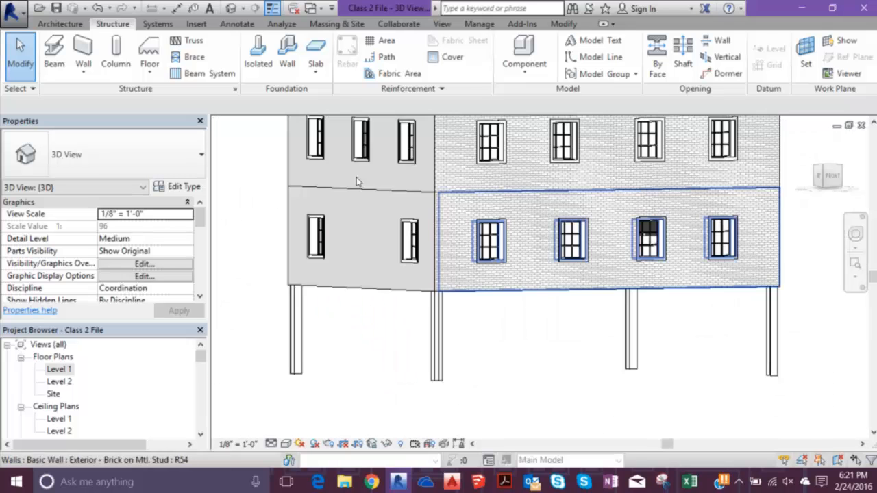
drag(642, 362, 281, 228)
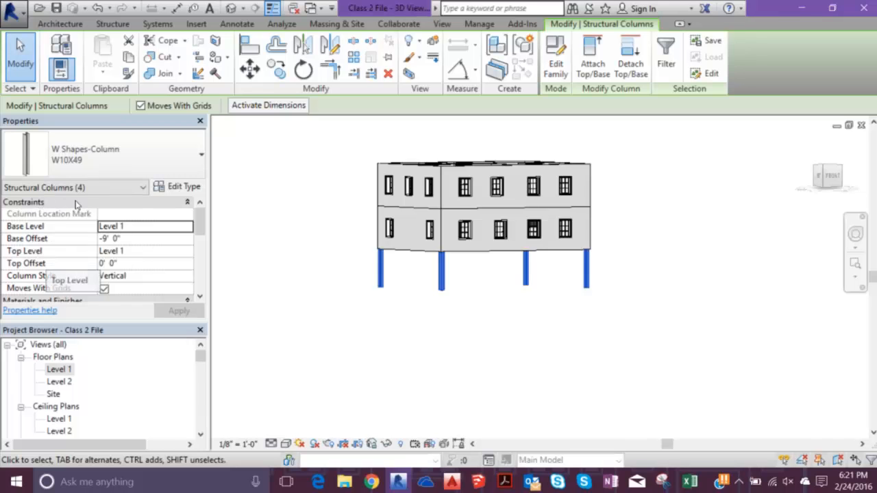
click(187, 251)
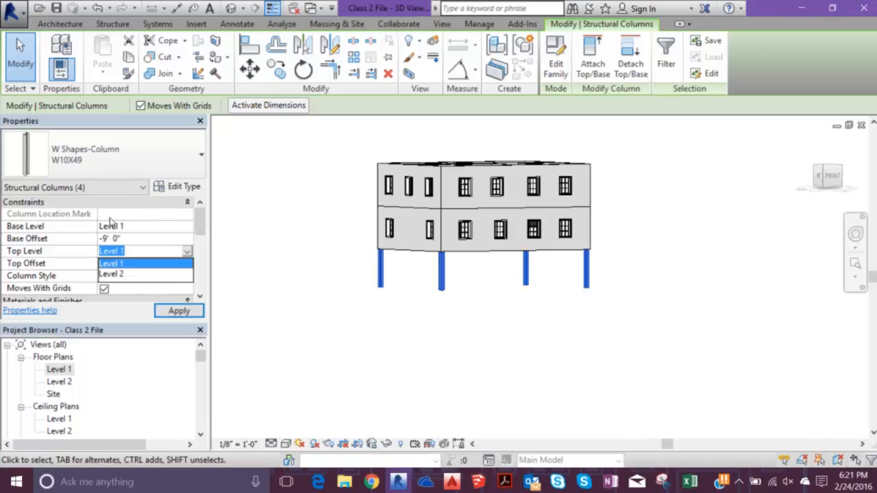
click(128, 274)
key(Return)
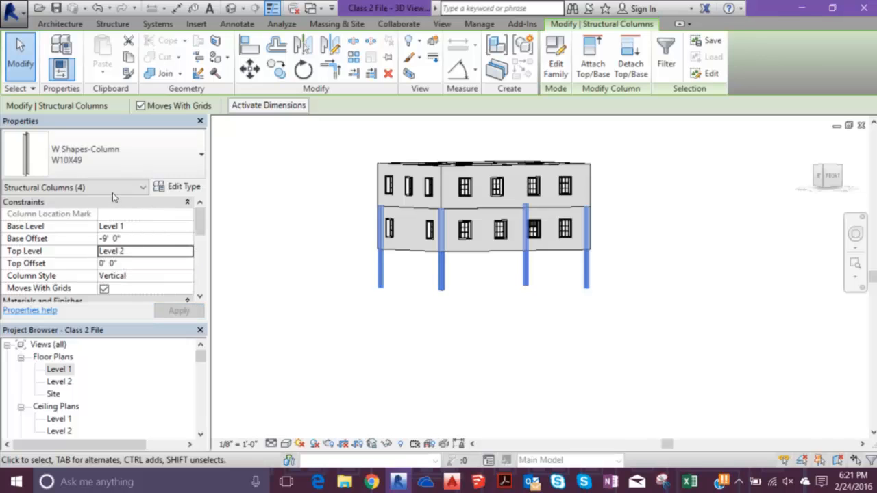
- Set the base offset of the four selected columns to 0
key(shift+Tab)
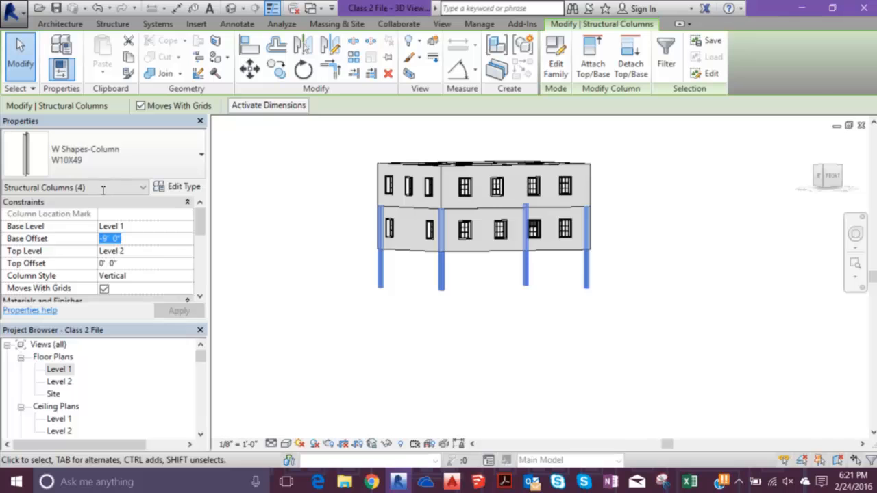
text(-0)
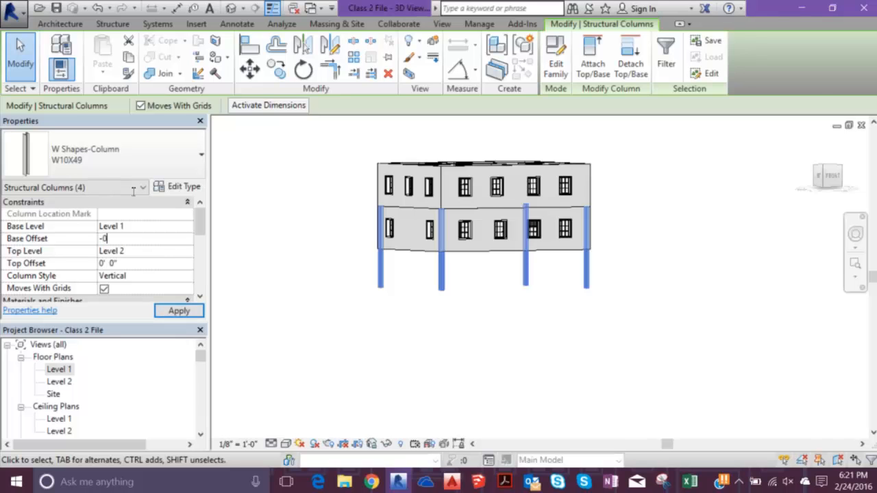
key(Return)
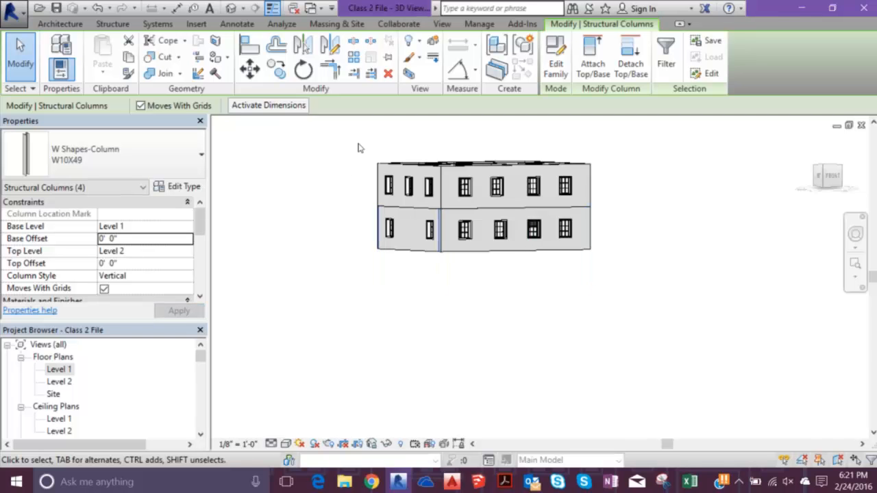
scroll(356, 165, up, 5)
scroll(339, 192, down, 5)
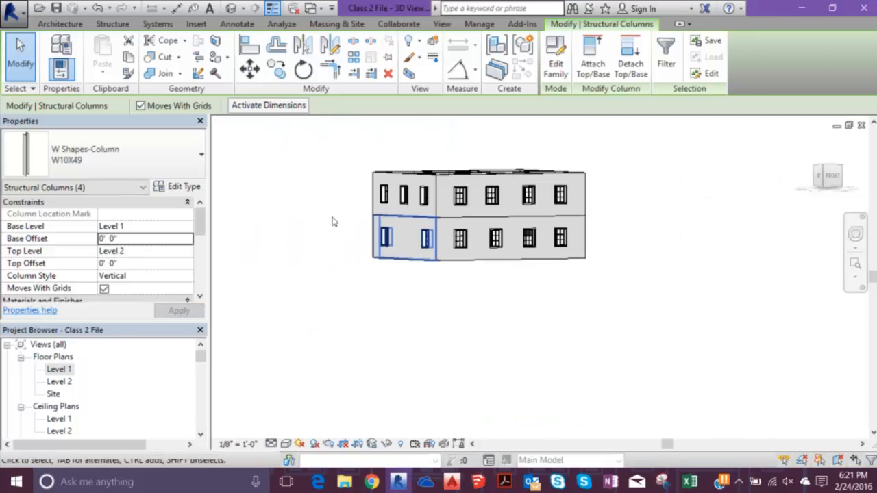
- Select all building elements in the 3D view and filter the structural columns out of the selection
click(275, 123)
drag(333, 147, 638, 295)
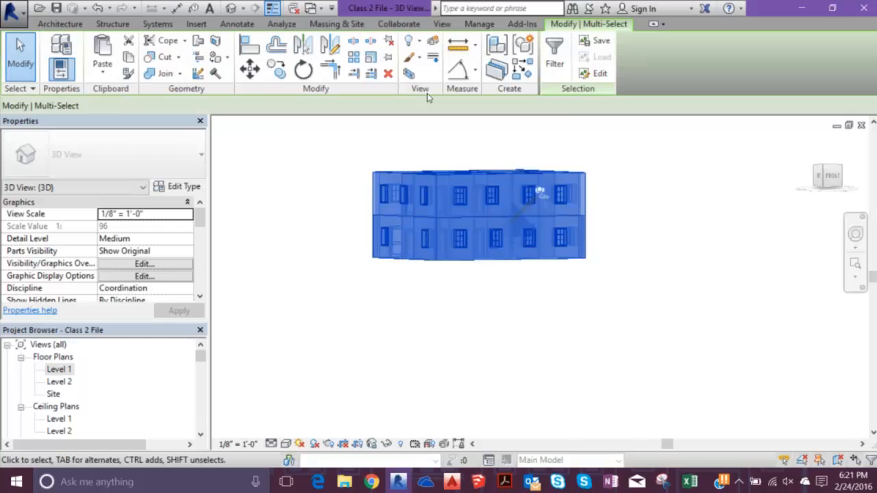
click(555, 55)
key(space)
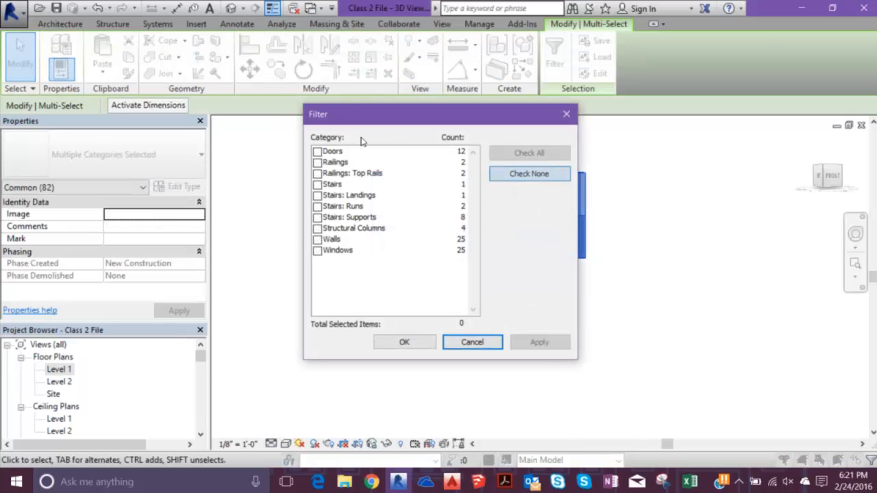
click(529, 153)
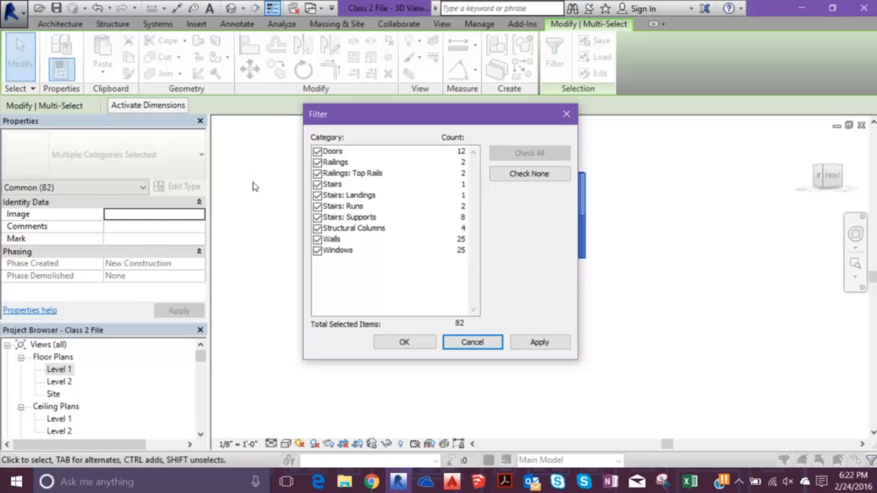
click(317, 228)
click(404, 342)
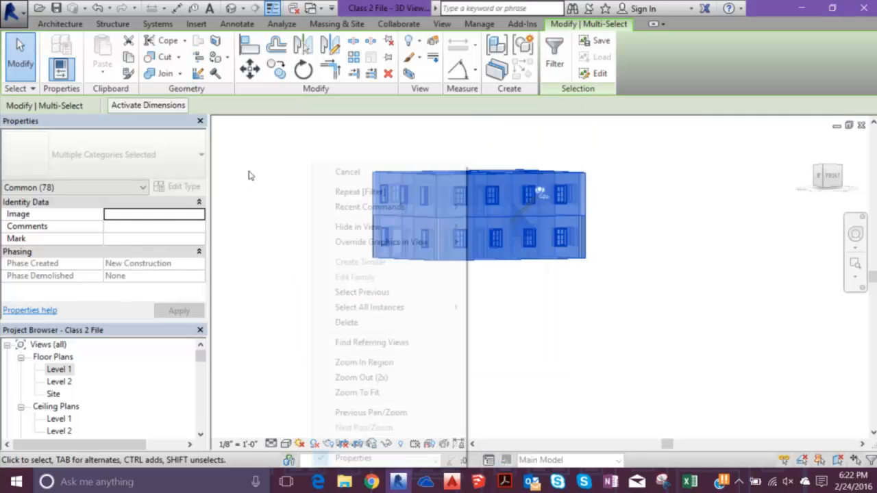
- Hide the selected elements to inspect the columns alone, and undo both the hiding and the last base offset change
mouse_move(357, 226)
click(480, 227)
shift+middle_drag(464, 168, 251, 168)
scroll(340, 155, up, 4)
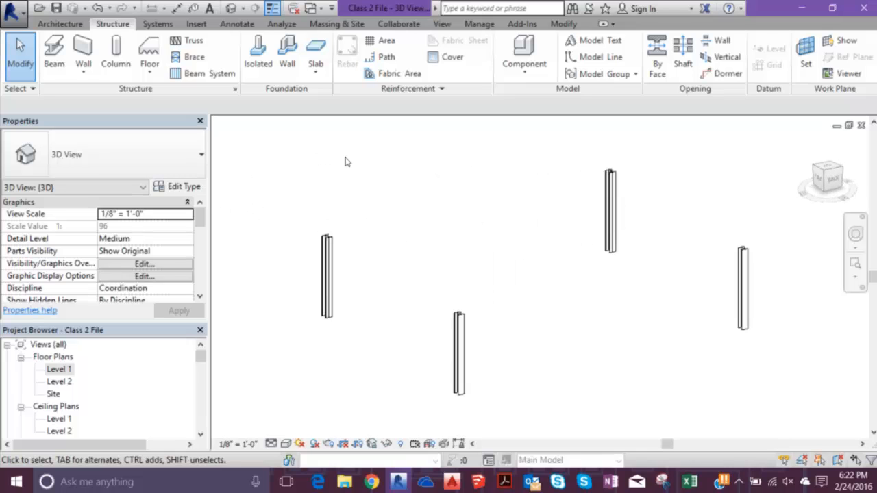
key(ctrl+z)
key(ctrl+z)
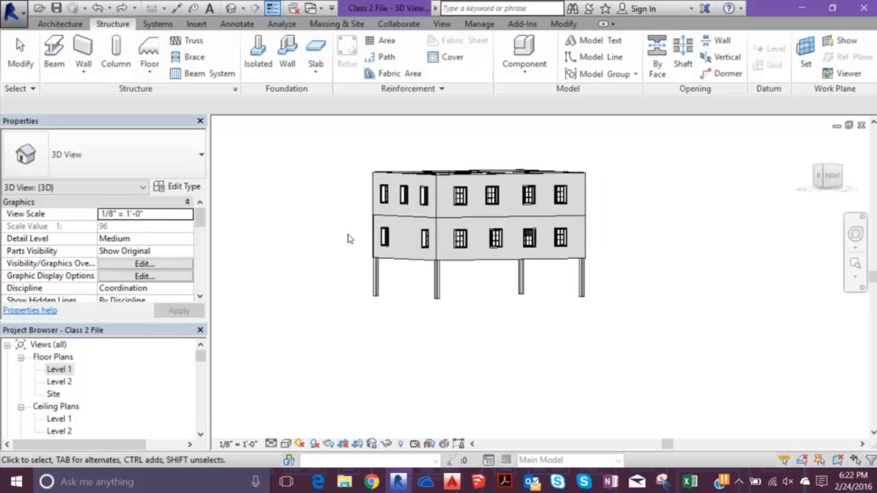
- Select the four structural columns and check which levels are available as their top level
drag(623, 323, 382, 274)
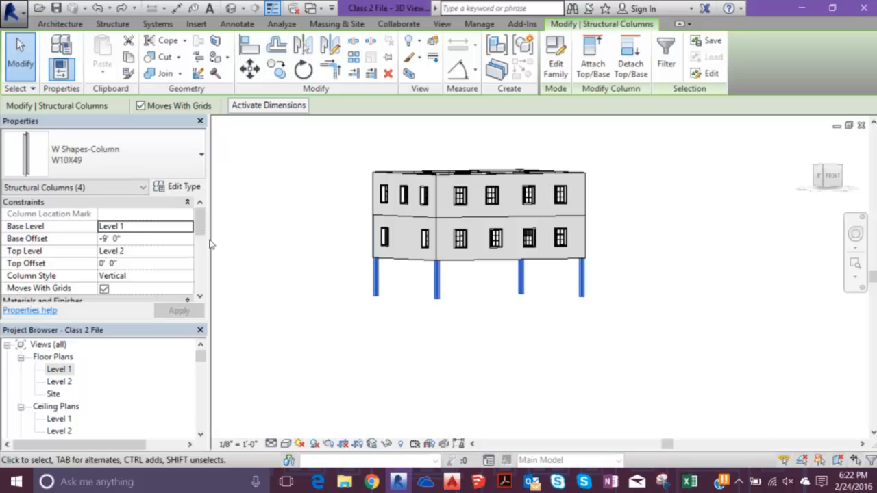
click(187, 252)
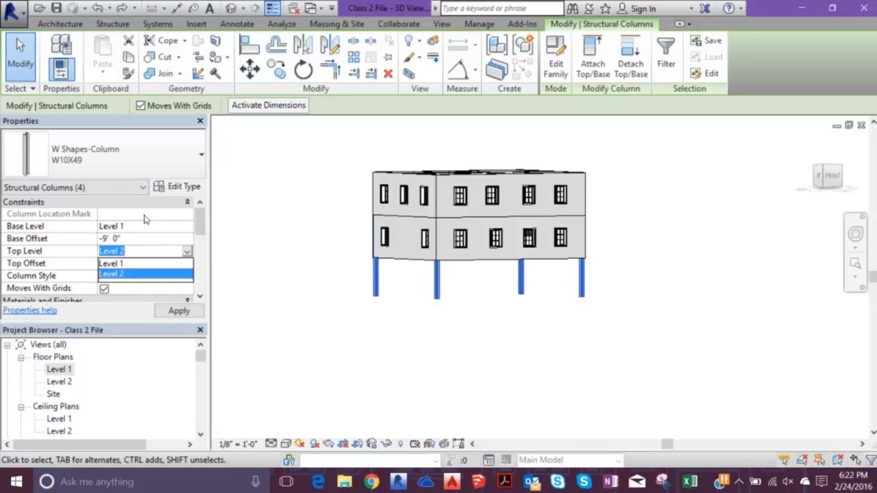
click(150, 204)
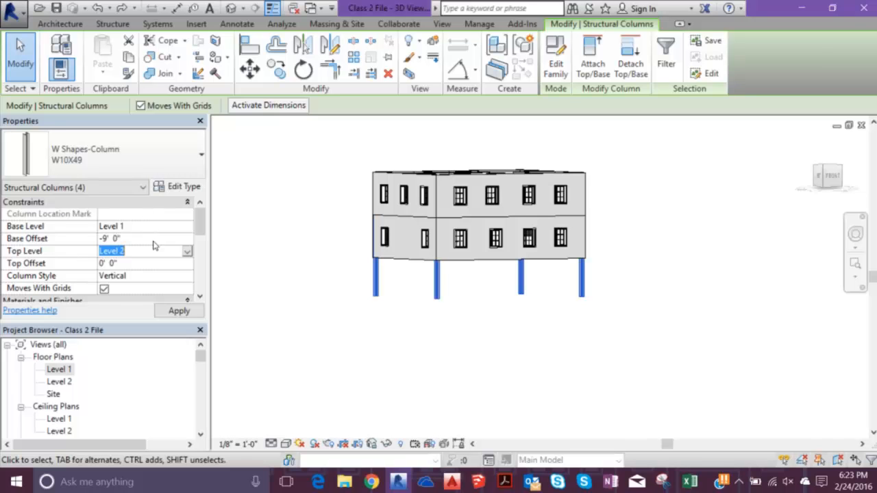
click(256, 222)
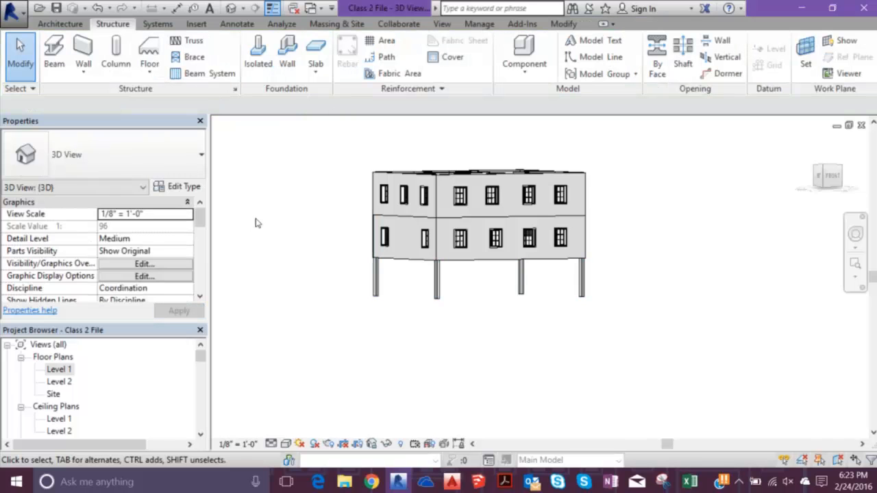
- Open the North elevation and extend the upper ends of grids 1 and 2 well above the roof
scroll(165, 302, down, 5)
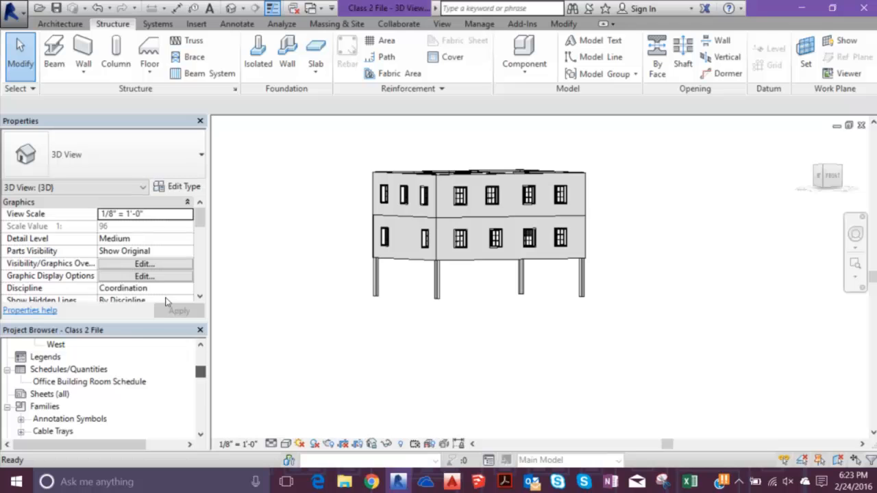
scroll(166, 302, down, 4)
scroll(166, 301, up, 5)
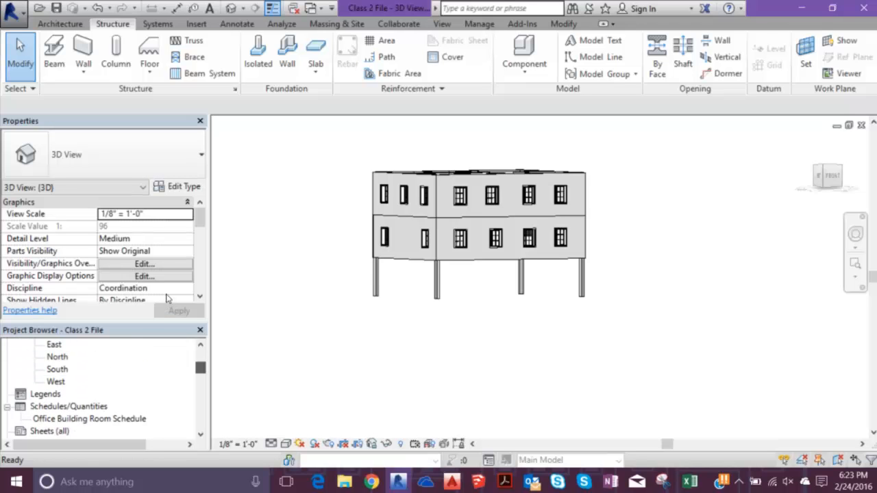
scroll(103, 370, up, 1)
double_click(58, 370)
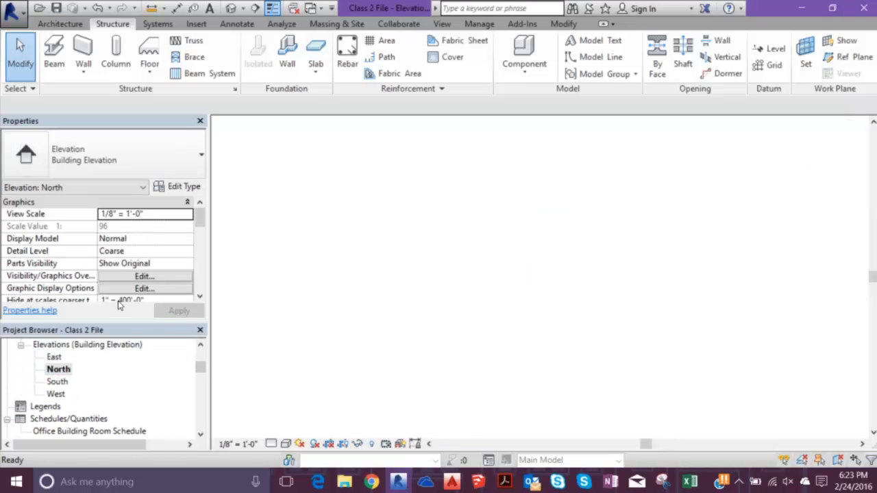
scroll(493, 204, up, 3)
click(436, 243)
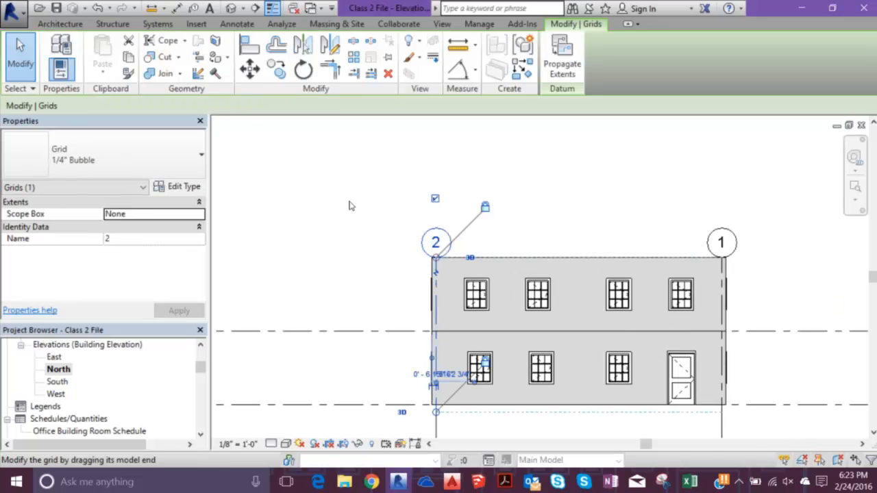
drag(437, 257, 440, 182)
click(304, 172)
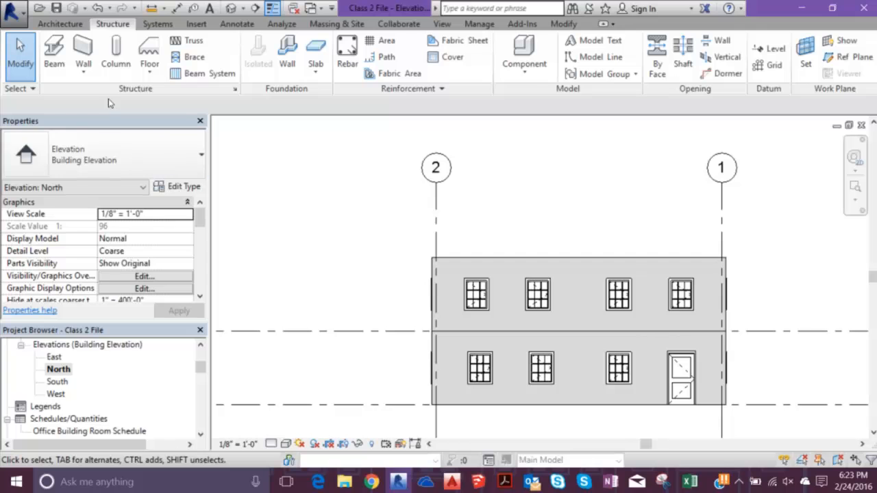
- Draw a new level along the top of the upper-story walls at 20' 0" elevation, and end level placement
click(59, 24)
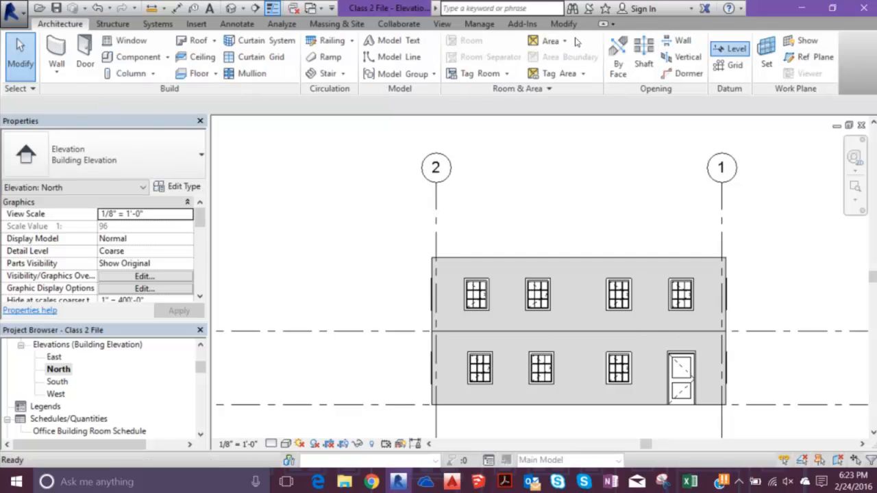
click(730, 48)
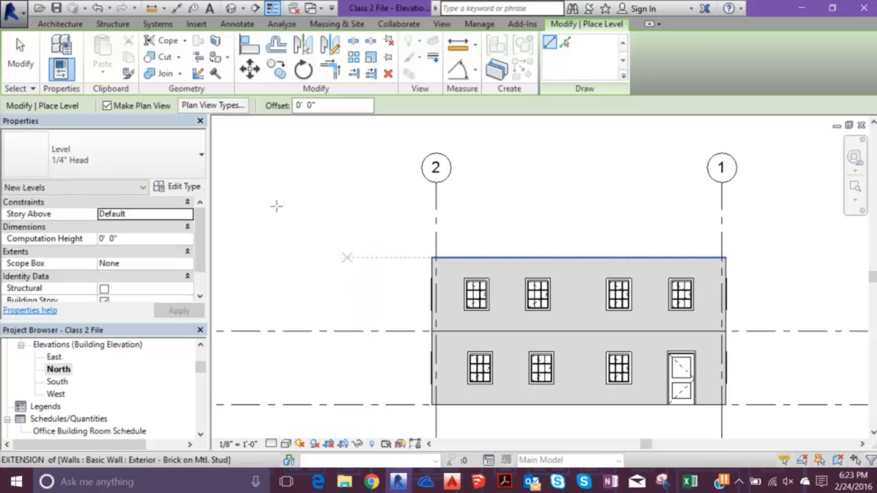
click(248, 206)
middle_drag(620, 205, 266, 161)
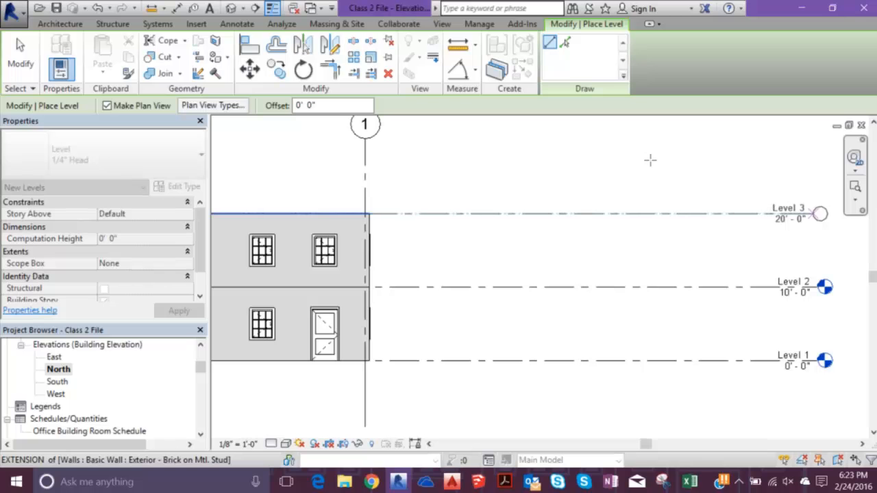
scroll(521, 188, down, 3)
key(Escape)
key(Escape)
- Examine how the new level's ends line up with Levels 1 and 2 in the North elevation
middle_drag(363, 172, 737, 183)
scroll(737, 182, down, 1)
click(479, 182)
drag(449, 181, 307, 181)
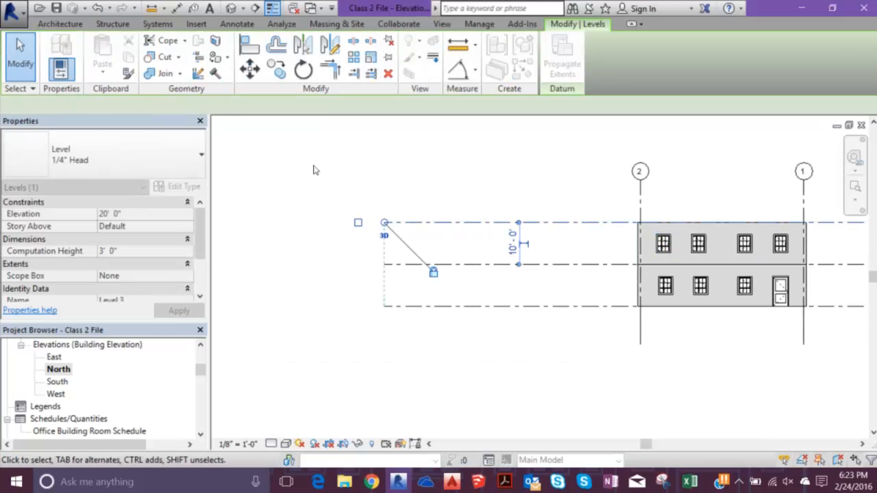
click(324, 166)
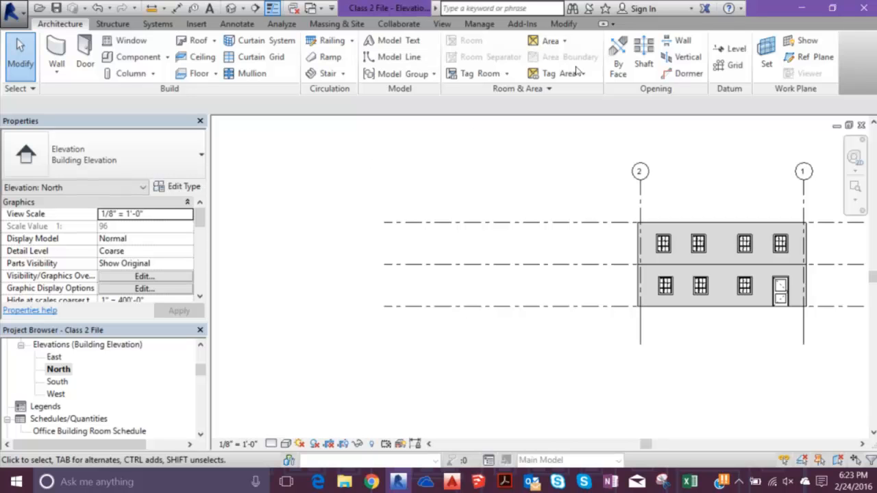
middle_drag(451, 137, 227, 168)
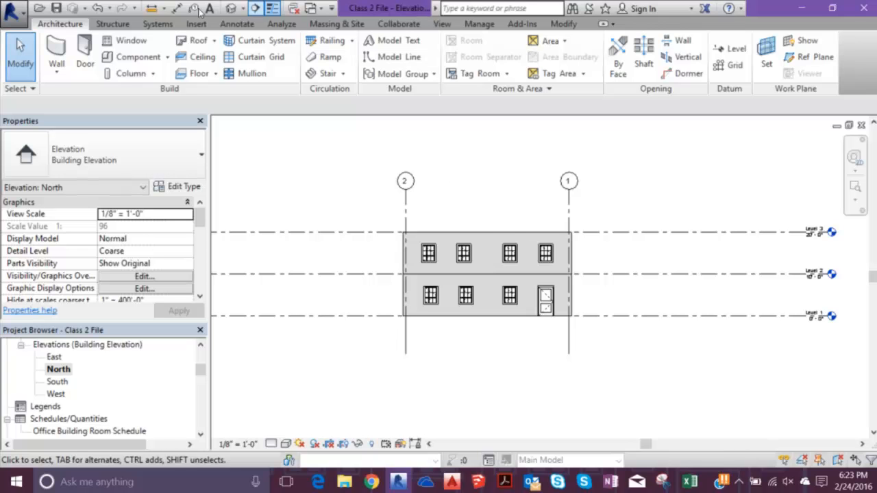
- In the 3D view, set the four structural columns' top level to Level 3 and their base offset to 0
key(3)
key(d)
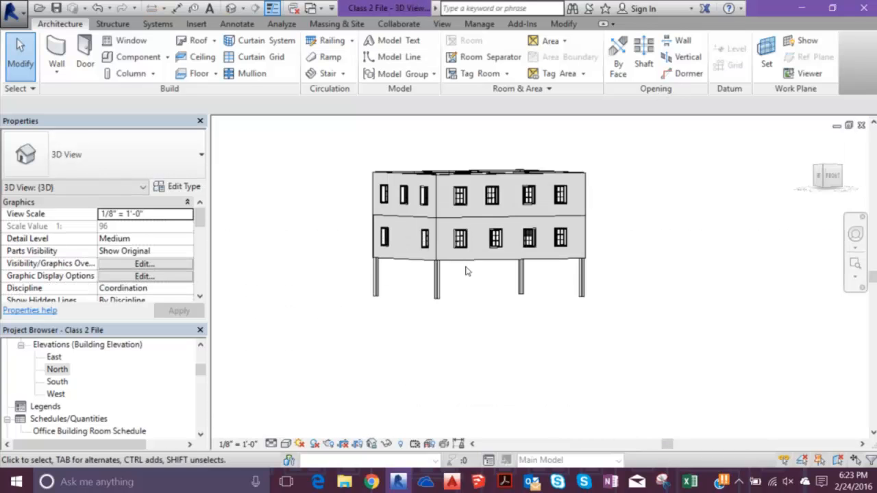
click(146, 255)
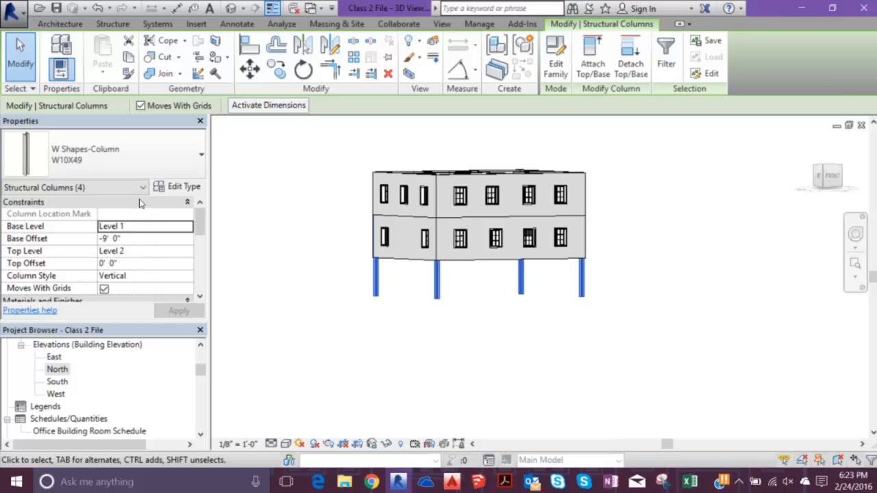
click(111, 284)
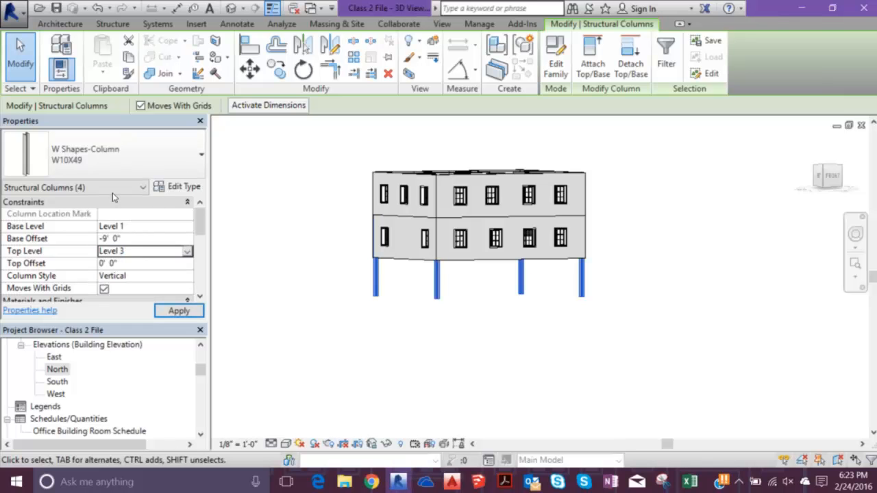
click(114, 240)
text(0)
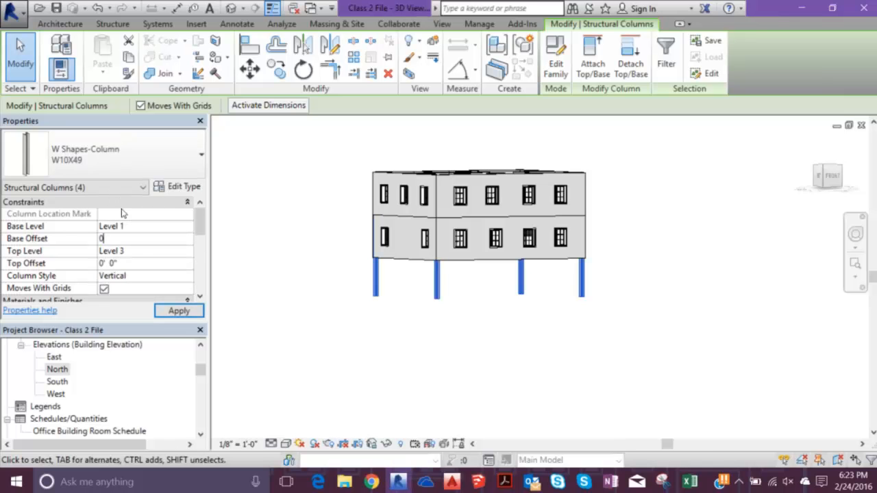
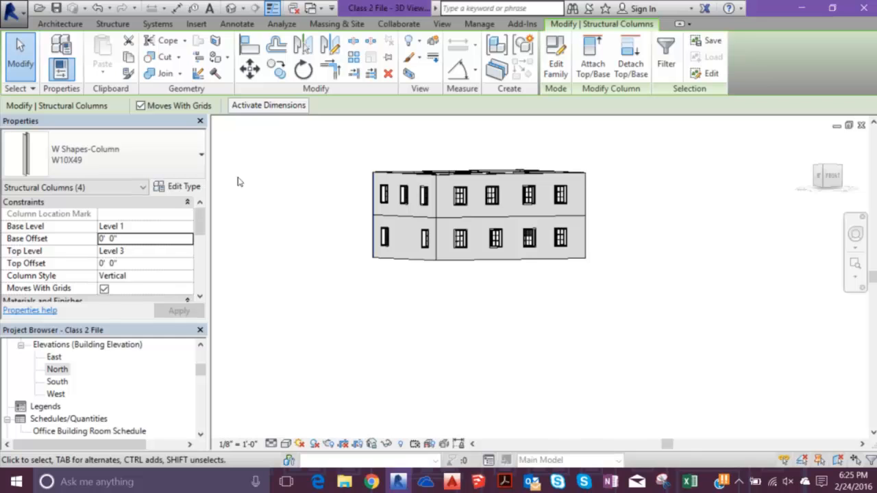
- Deselect the structural columns and open the Level 2 floor plan at the building's southwest corner
click(281, 121)
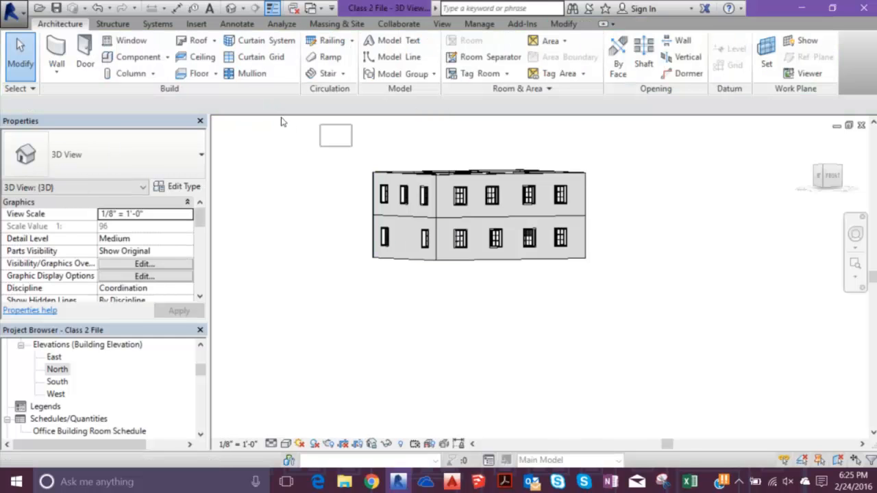
mouse_move(281, 122)
mouse_down()
mouse_move(499, 203)
mouse_move(541, 259)
mouse_move(285, 173)
mouse_up()
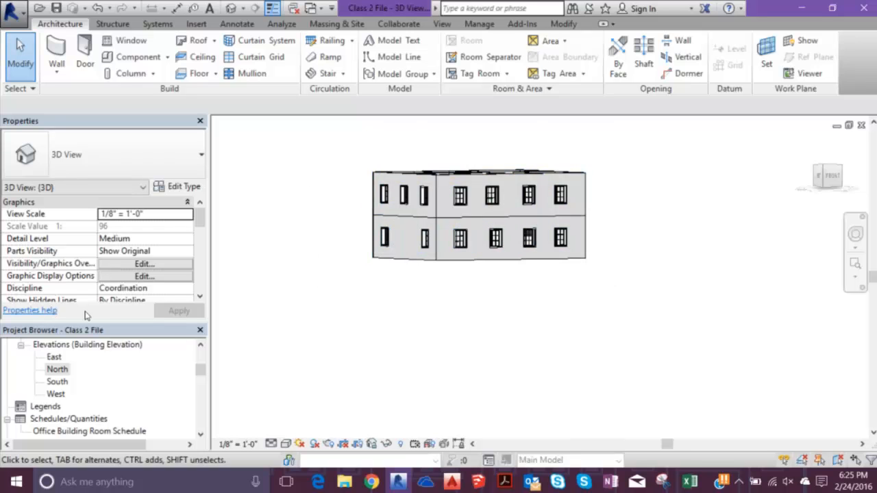
drag(200, 370, 200, 357)
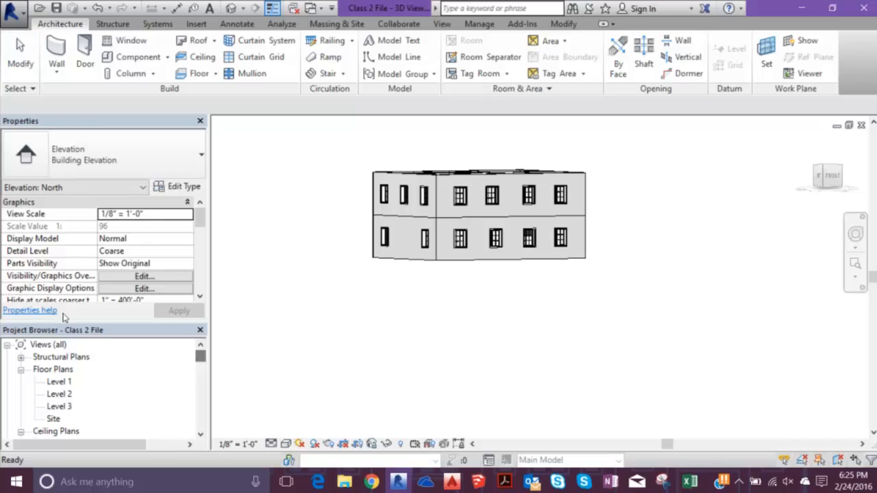
double_click(59, 394)
scroll(418, 346, up, 5)
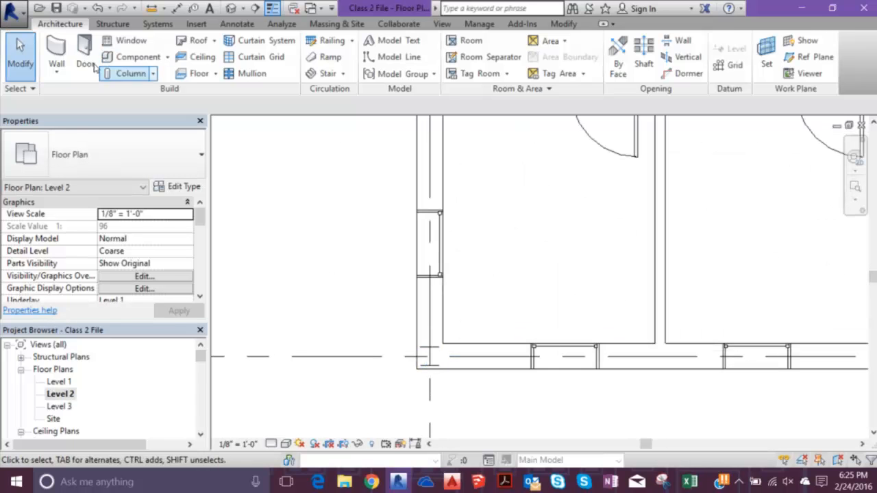
- With 3D snapping on, place a W12X26 structural beam on Level 2 along the south wall between its two corner columns
click(95, 24)
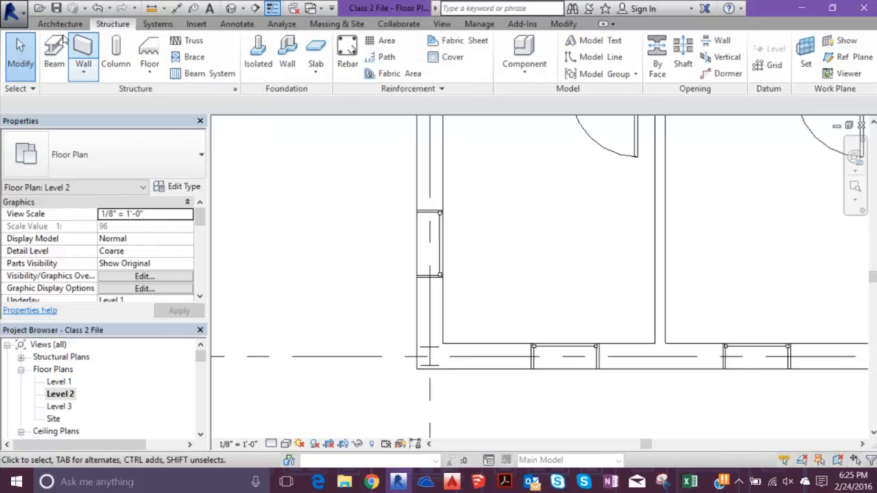
click(54, 55)
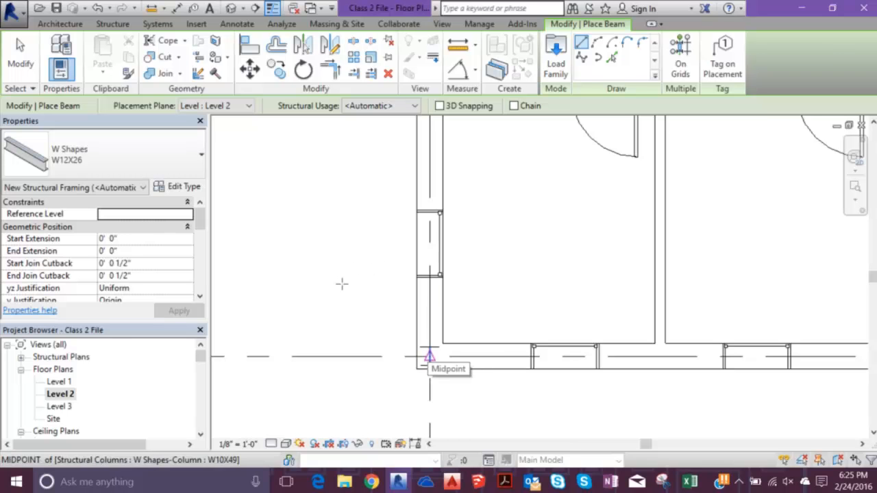
click(439, 106)
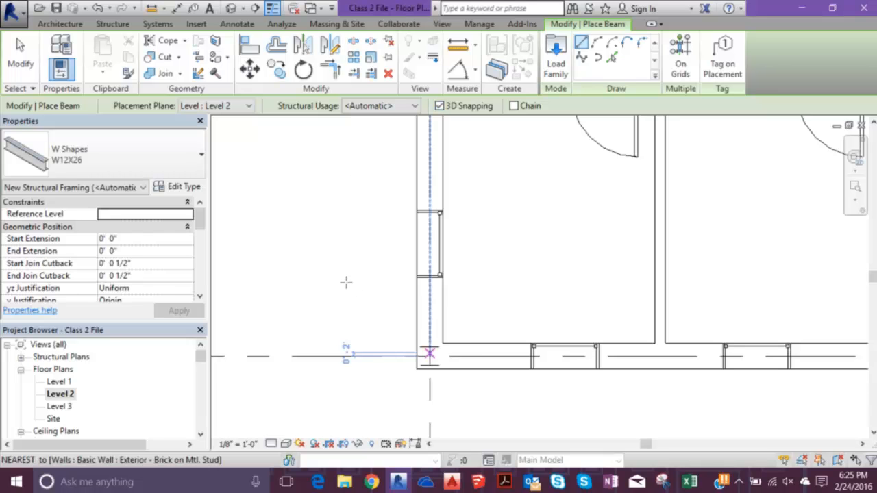
click(430, 357)
scroll(410, 254, down, 4)
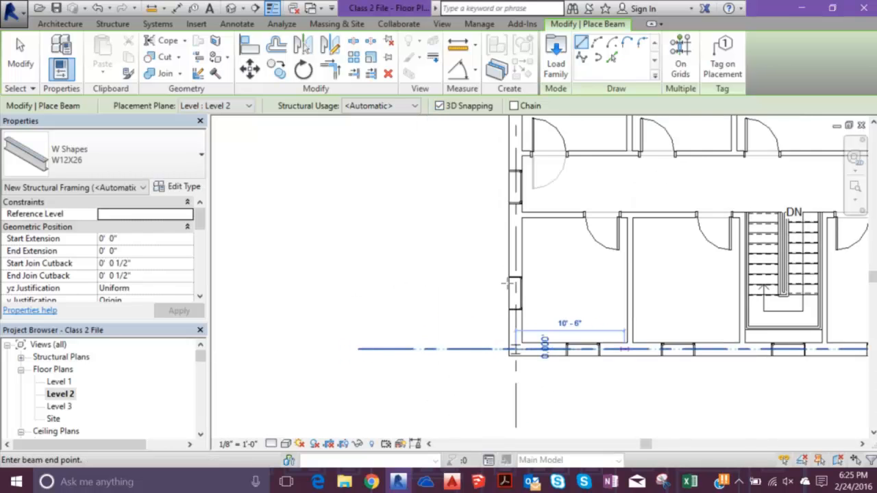
scroll(631, 329, up, 5)
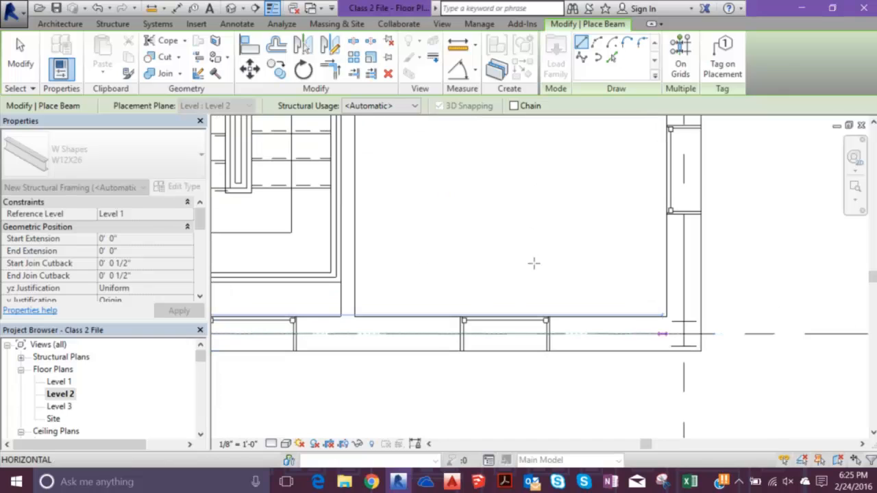
click(684, 333)
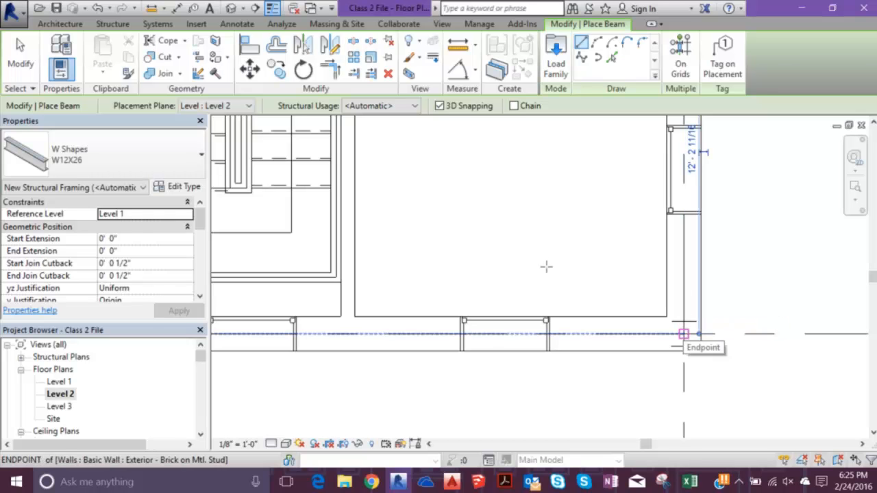
- Place a W12X26 beam along the east wall from the southeast corner column to the northeast corner column
click(684, 334)
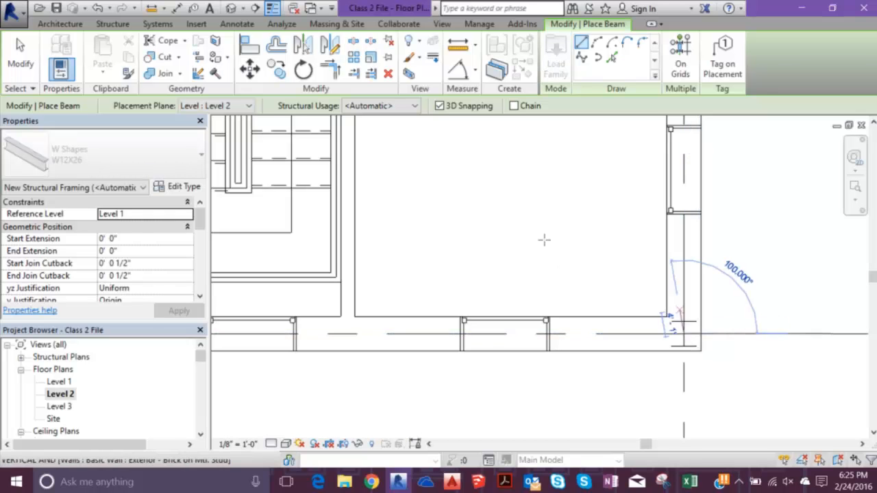
scroll(683, 291, down, 2)
middle_drag(697, 188, 656, 432)
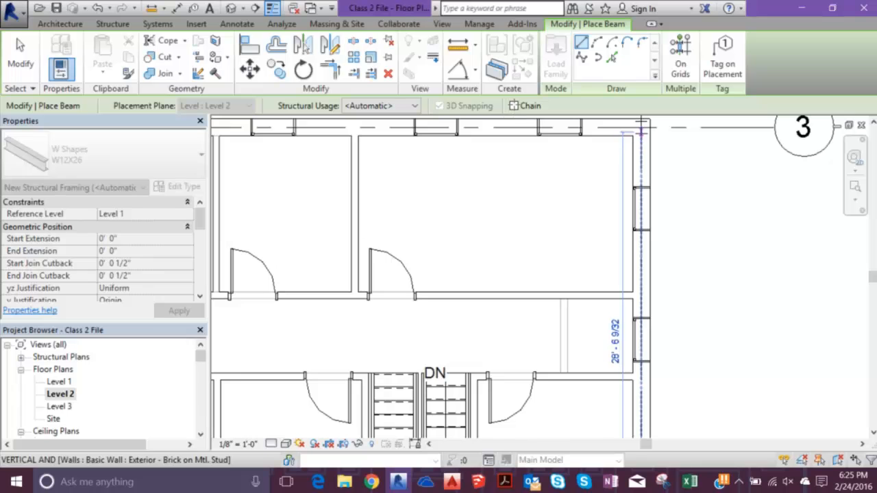
click(642, 123)
- Place a W12X26 beam along the north wall from the northeast corner column to the northwest corner column
middle_drag(503, 118, 480, 264)
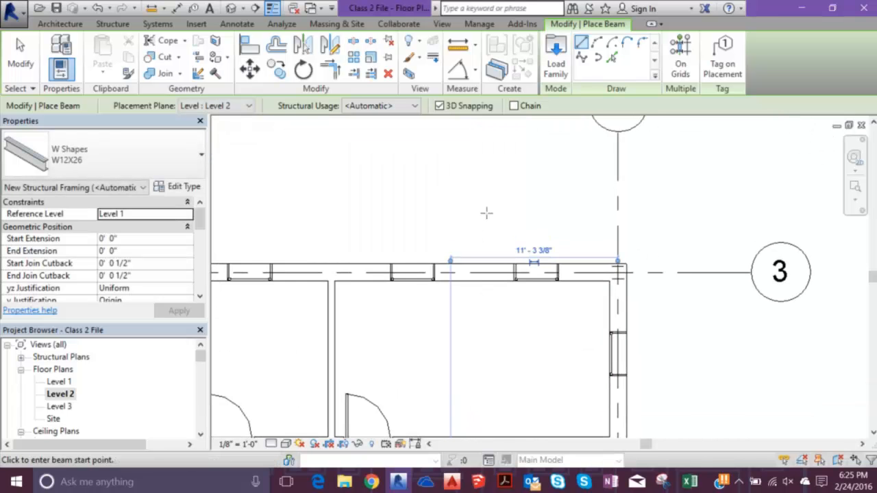
click(619, 273)
middle_drag(380, 251, 705, 212)
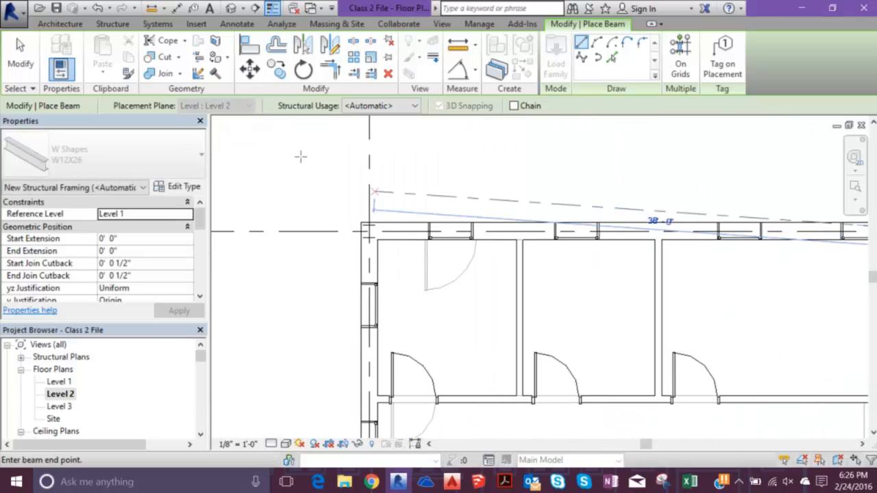
click(286, 228)
- Place the last W12X26 beam along the west wall between its corner columns, end beam placement, and go to the 3D view
middle_drag(295, 234, 306, 222)
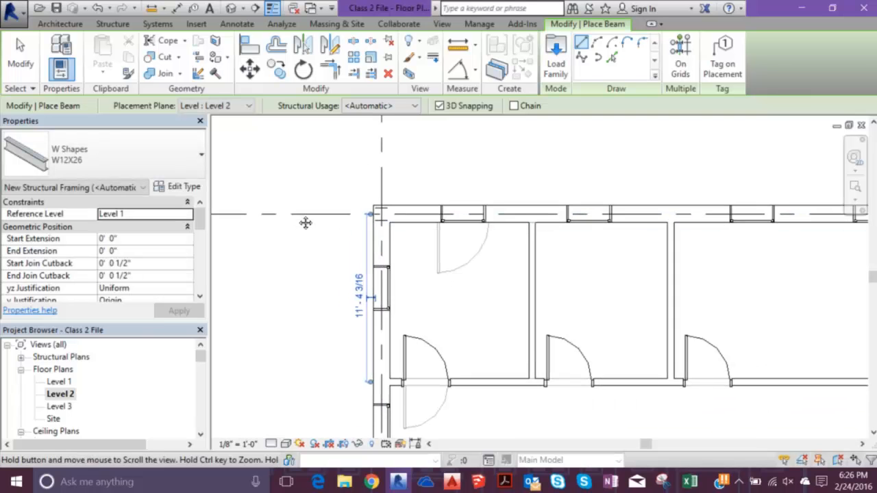
click(382, 214)
middle_drag(298, 258, 336, 36)
middle_drag(322, 298, 335, 212)
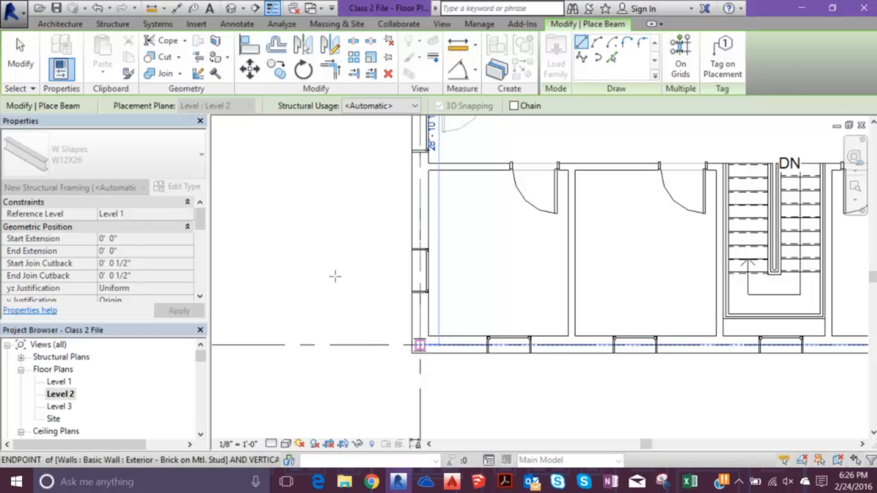
click(333, 272)
key(Escape)
key(Escape)
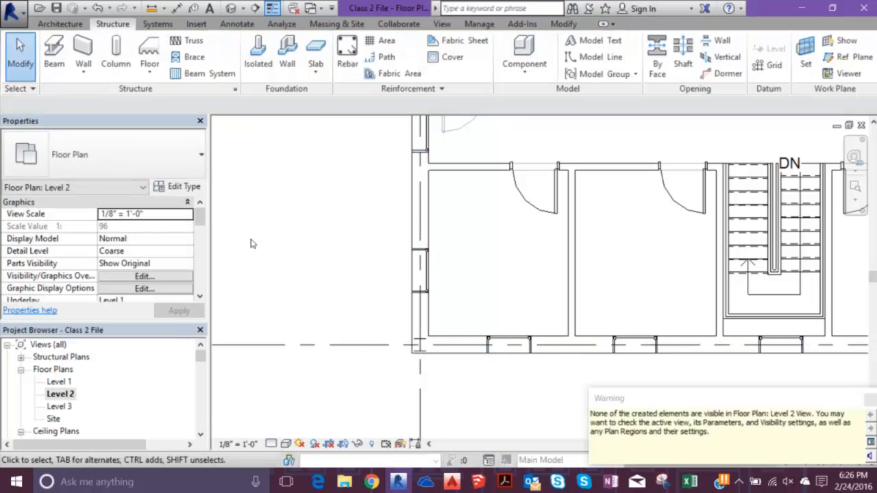
key(3)
key(d)
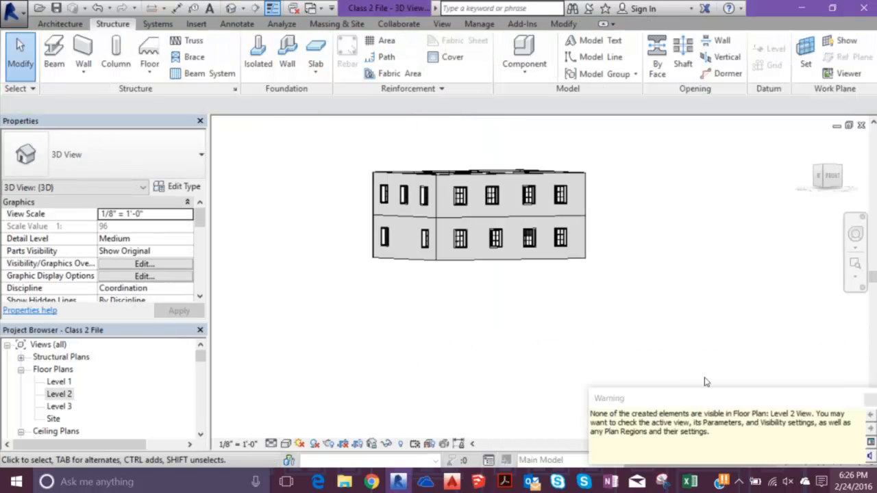
- Select the whole building, filter out the structural columns and structural framing, and hide the remaining elements in the 3D view
drag(313, 130, 708, 308)
click(554, 55)
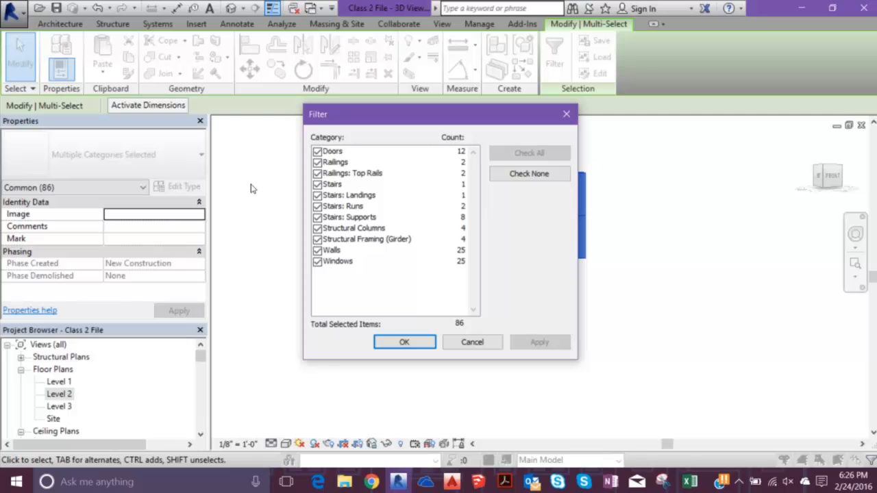
click(317, 229)
click(317, 240)
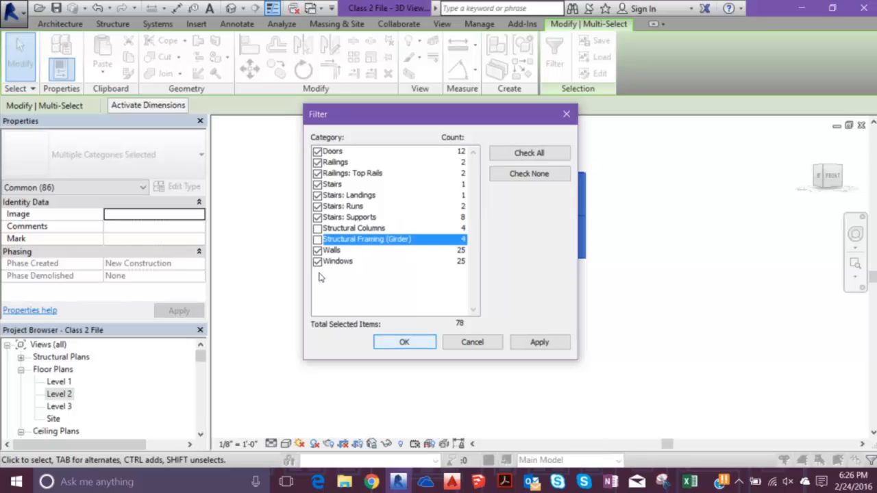
key(Return)
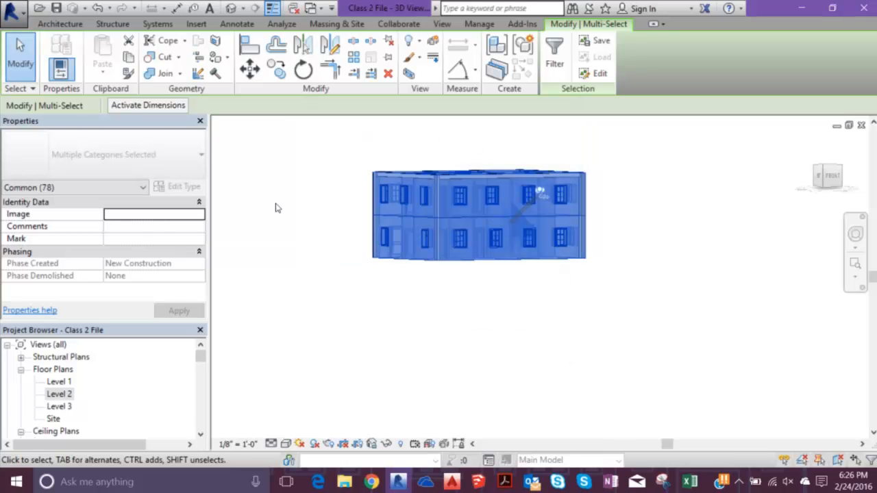
right_click(237, 162)
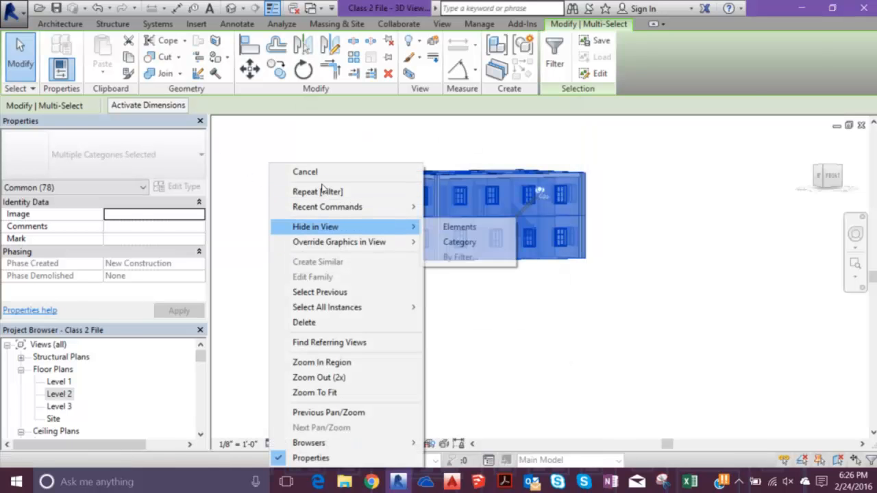
click(480, 229)
- Examine the exposed frame and the level offsets of two opposite girders, and undo the hiding of the other elements
shift+middle_drag(393, 184, 313, 228)
scroll(376, 170, up, 3)
scroll(379, 173, down, 2)
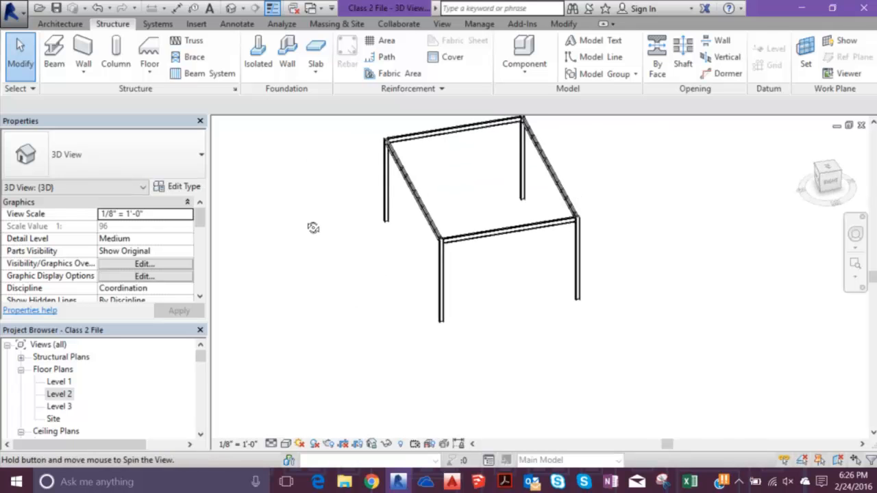
drag(392, 156, 374, 129)
shift+middle_drag(395, 175, 407, 217)
scroll(370, 204, down, 3)
click(386, 210)
drag(407, 216, 379, 104)
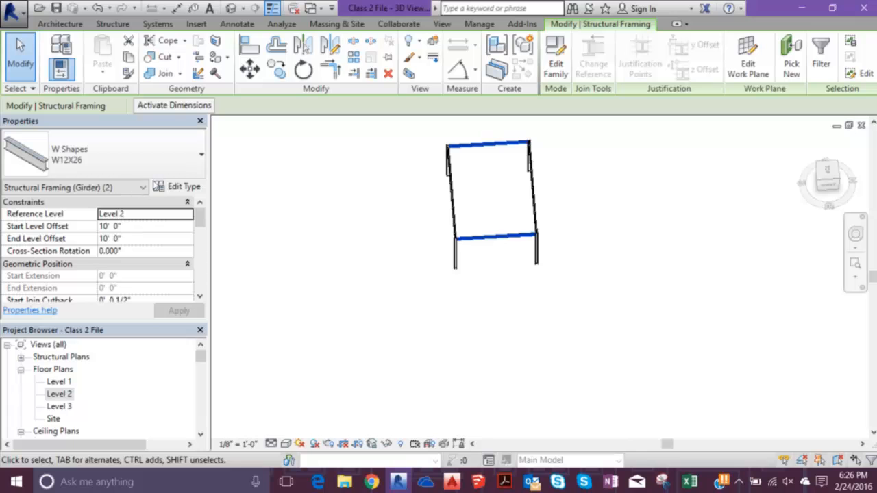
click(291, 193)
shift+middle_drag(288, 198, 375, 128)
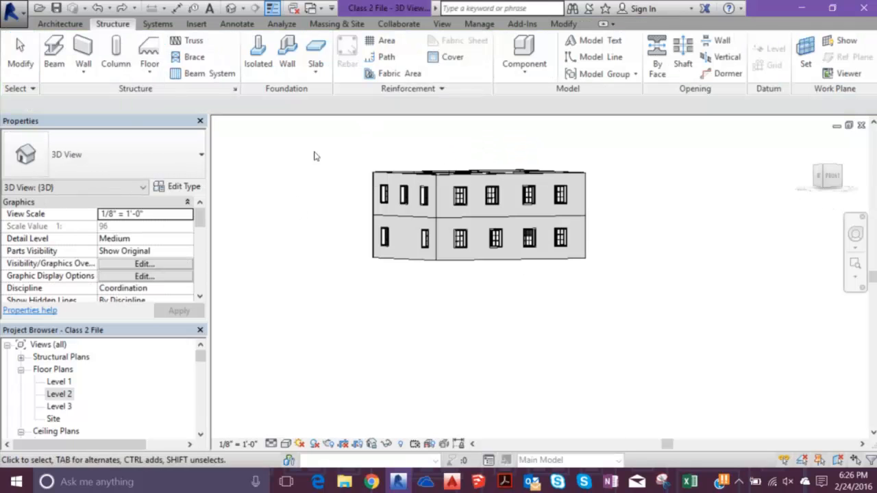
- Hide all building elements in the 3D view except the structural columns and structural framing girders
drag(304, 123, 704, 327)
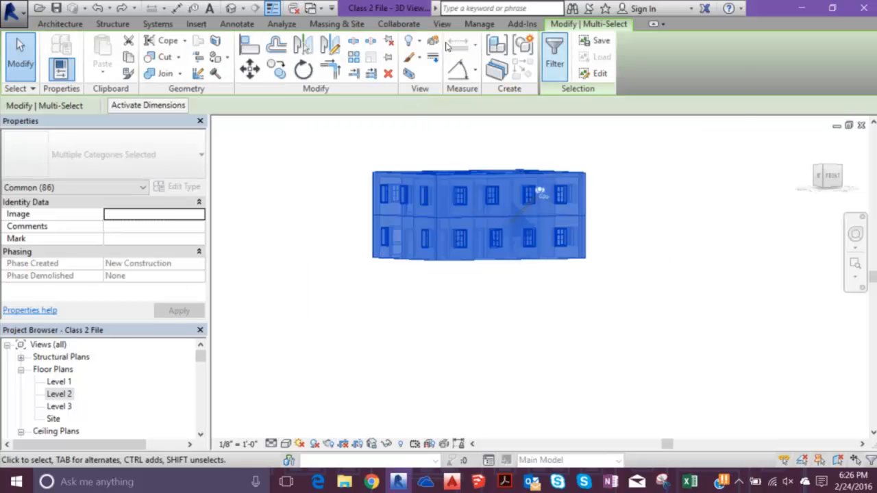
click(555, 51)
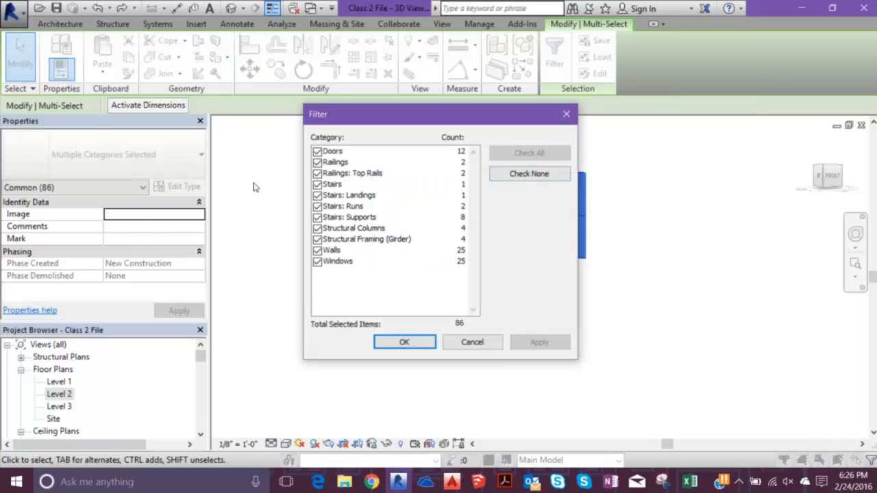
key(Down)
key(space)
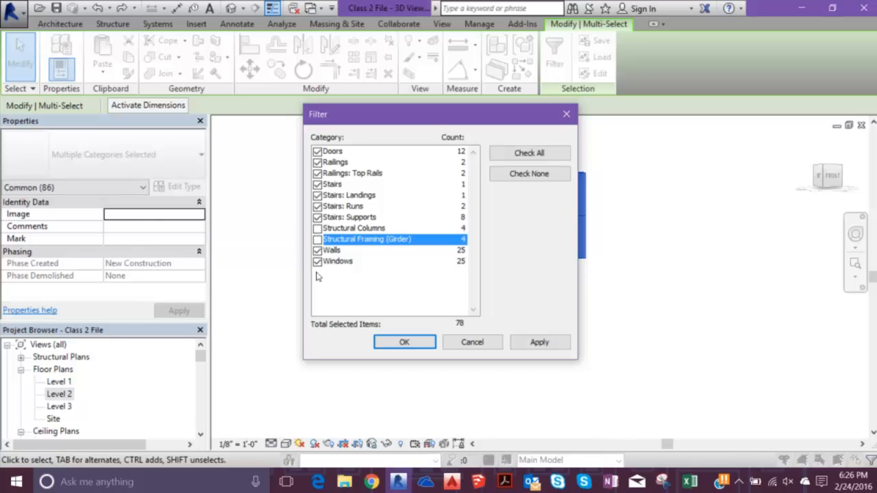
key(Return)
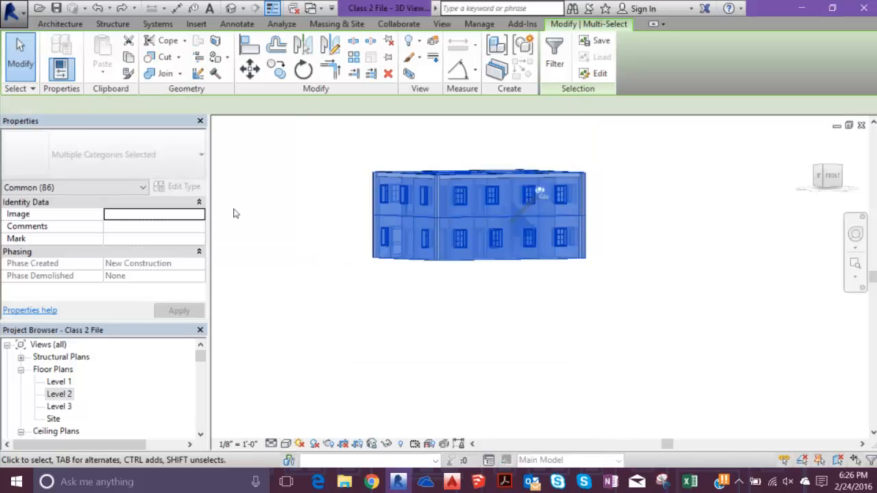
right_click(251, 164)
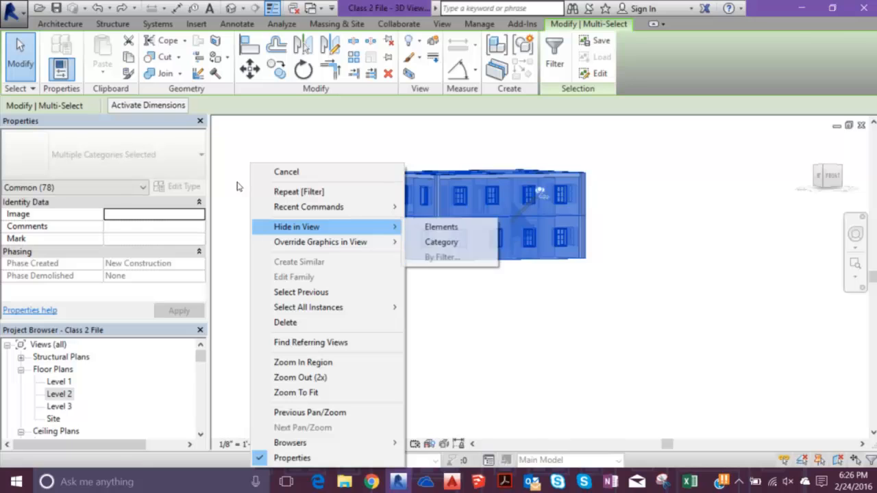
key(Return)
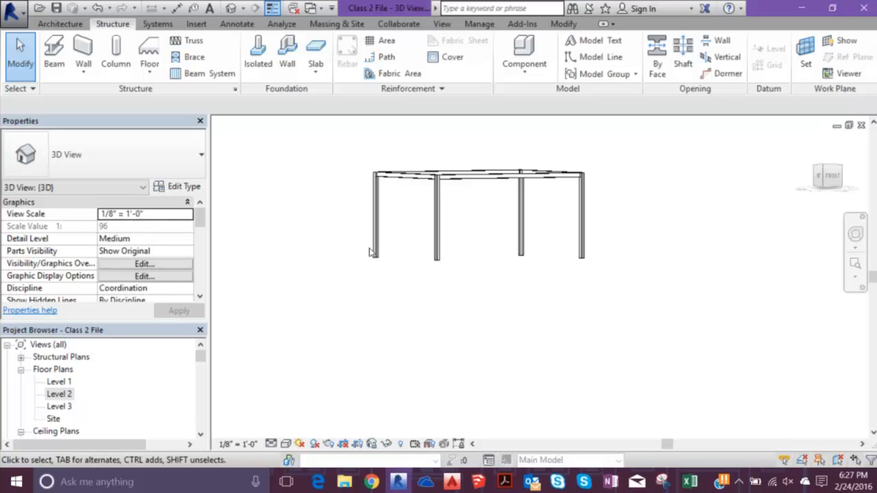
- Select only the four structural framing girders by filtering out the columns, and set their start and end level offsets to 0
shift+middle_drag(452, 206, 350, 259)
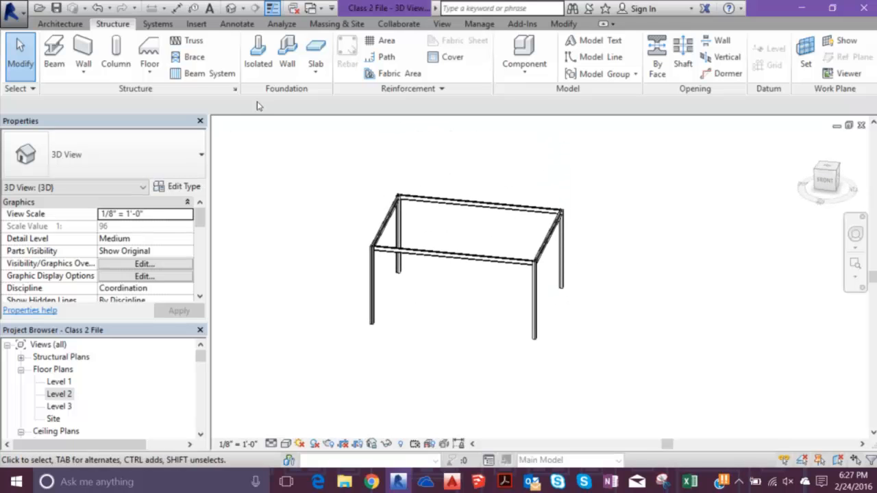
drag(294, 136, 583, 420)
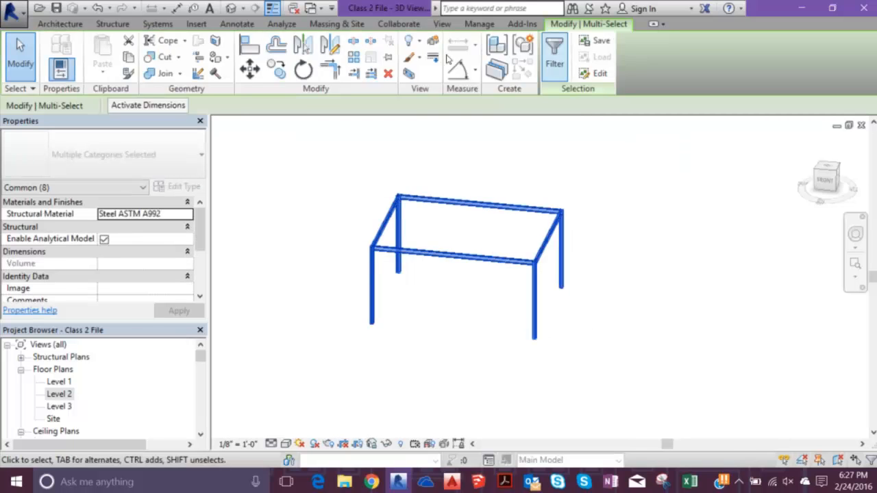
click(555, 55)
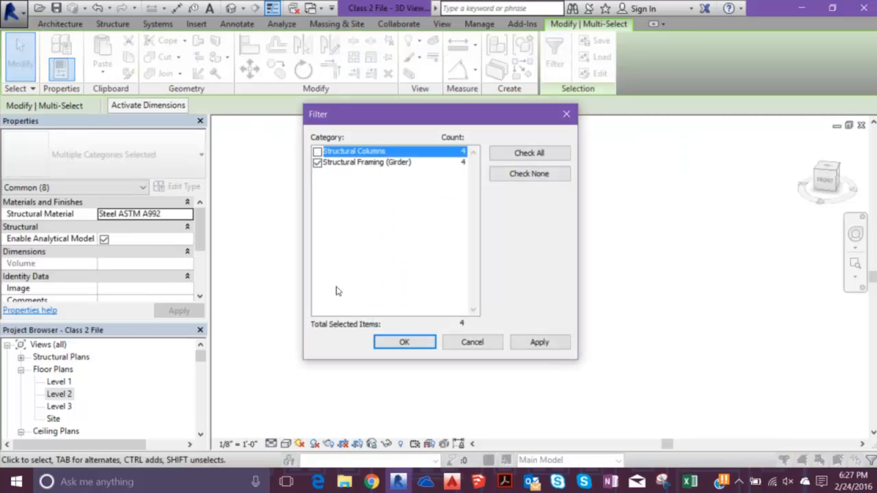
click(404, 342)
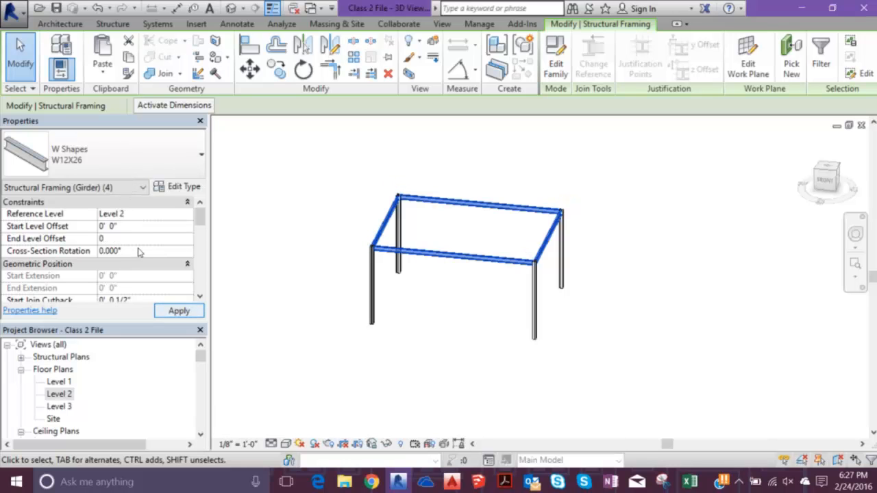
key(Return)
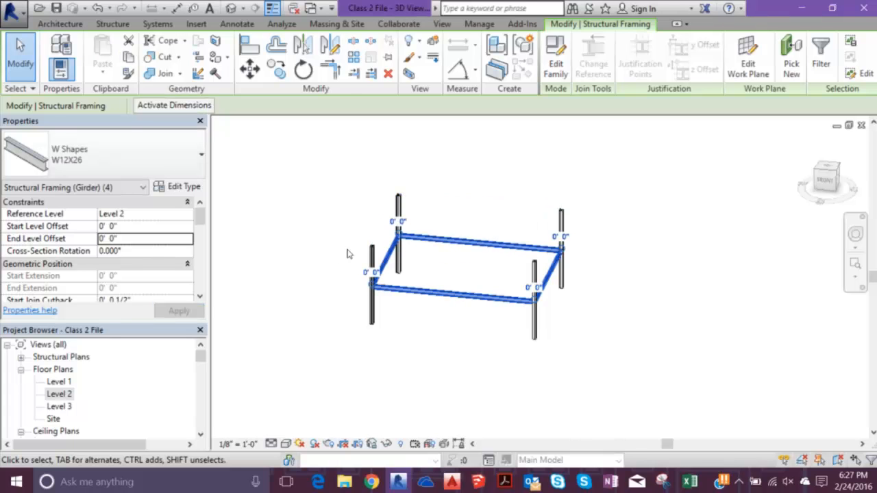
- Examine how the lowered girders meet the structural columns at the corners of the frame
scroll(322, 233, up, 5)
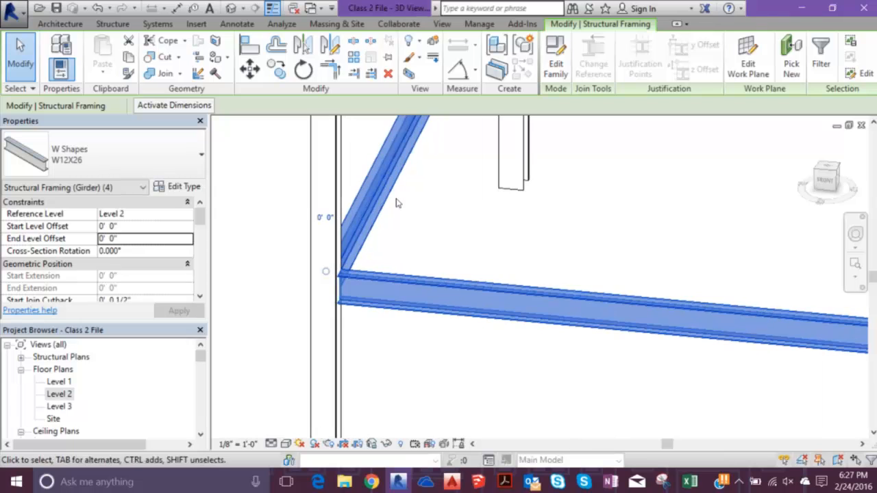
shift+middle_drag(388, 197, 311, 245)
scroll(301, 219, up, 3)
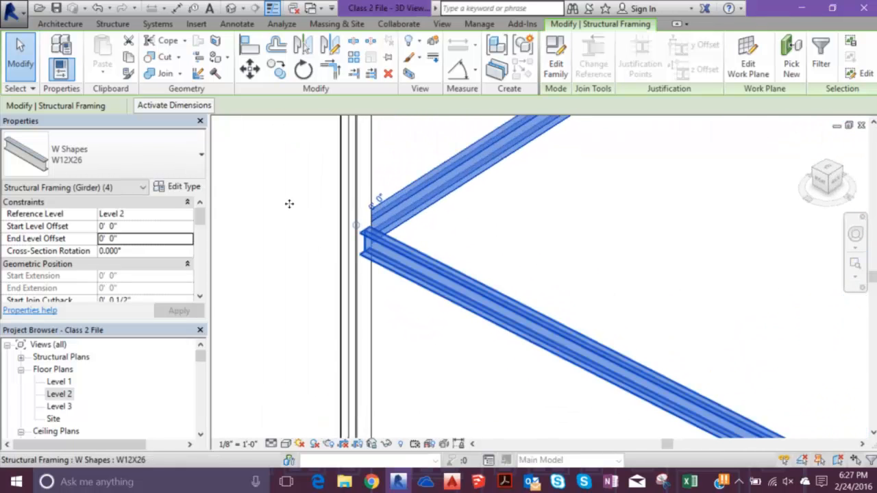
shift+middle_drag(361, 201, 423, 219)
scroll(422, 219, down, 2)
middle_drag(482, 200, 343, 276)
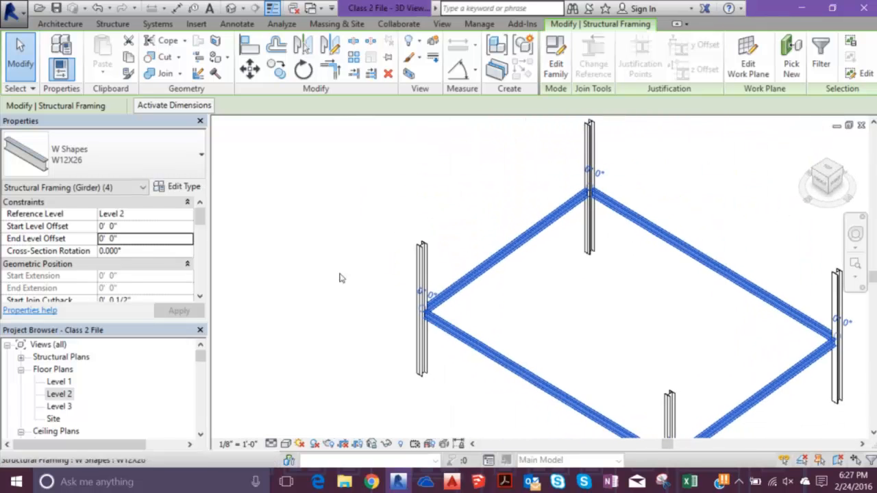
scroll(335, 267, up, 3)
scroll(325, 247, up, 2)
click(318, 220)
shift+middle_drag(487, 206, 365, 219)
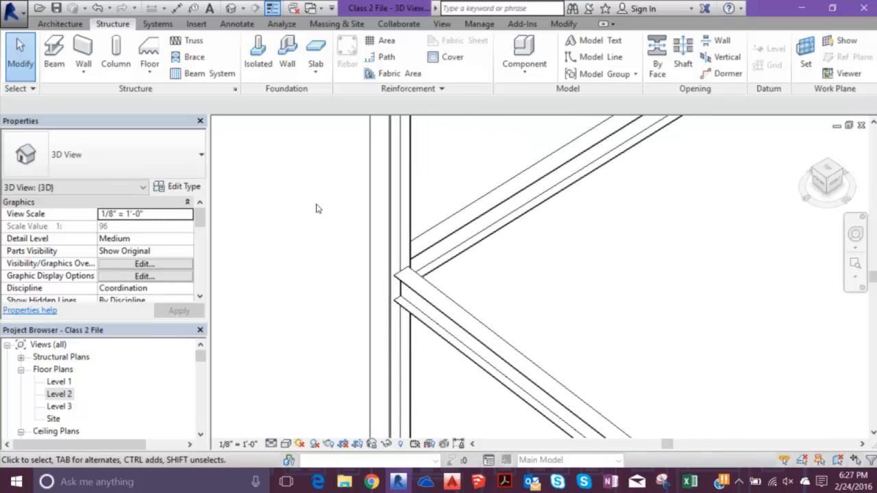
- Change the end reference of the girder at the inspected corner to the web Reference of its W10X49 column
click(331, 237)
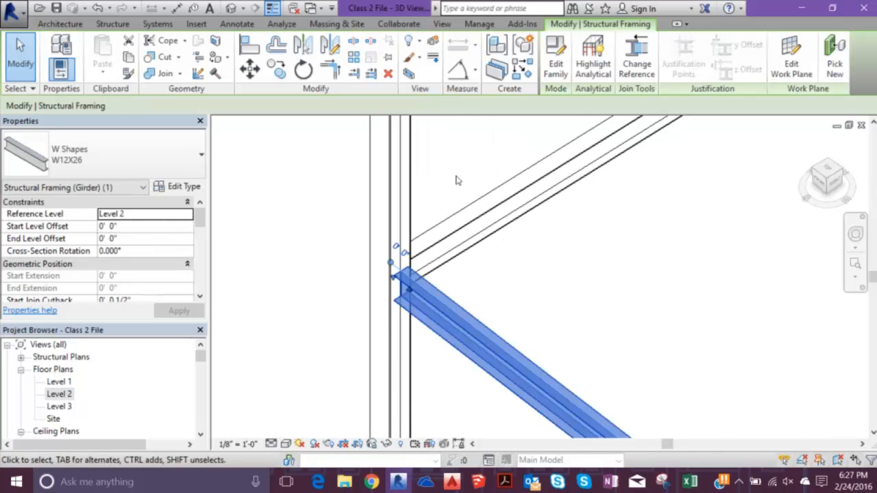
click(278, 130)
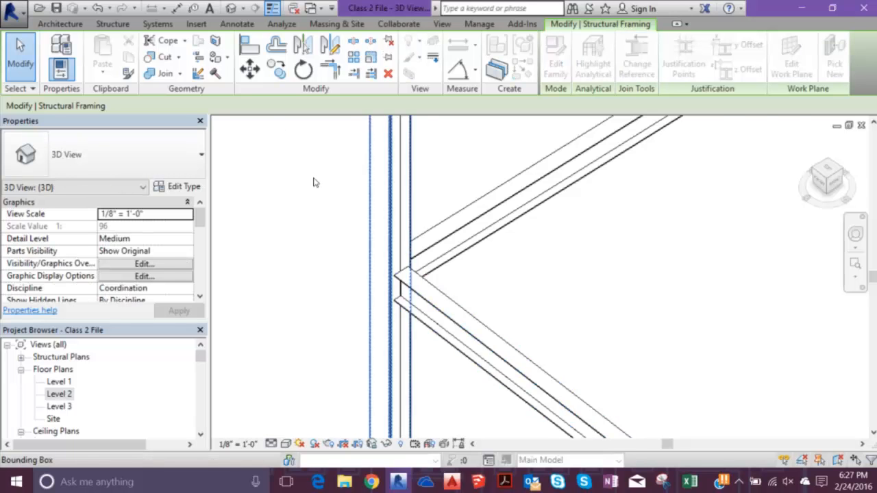
scroll(314, 182, up, 4)
scroll(314, 183, down, 6)
middle_drag(342, 161, 319, 266)
scroll(289, 171, up, 5)
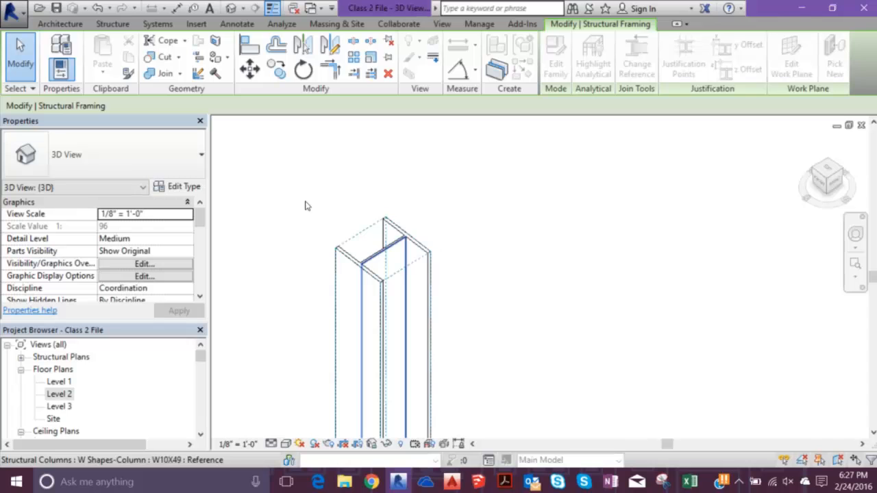
scroll(364, 233, up, 5)
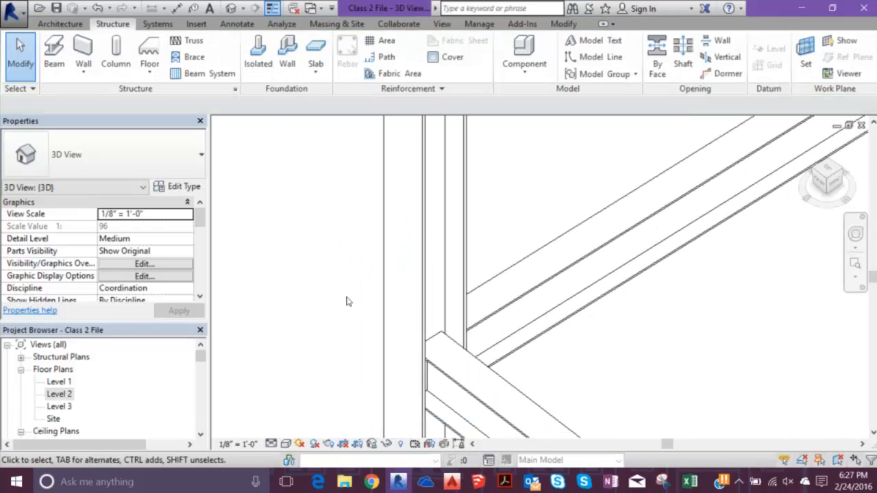
scroll(348, 267, up, 3)
scroll(358, 244, down, 10)
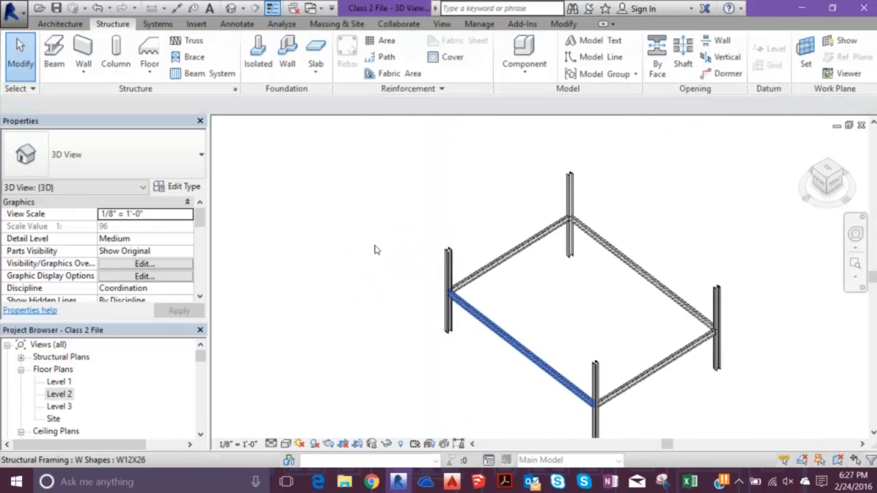
- Align the opposite end of that same W12X26 girder to its corner column with Change Reference
scroll(437, 304, up, 3)
scroll(438, 304, up, 3)
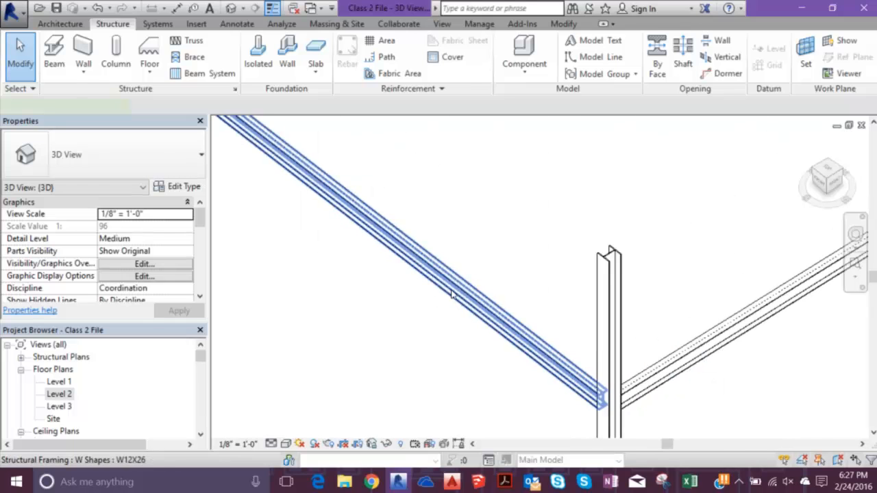
click(452, 295)
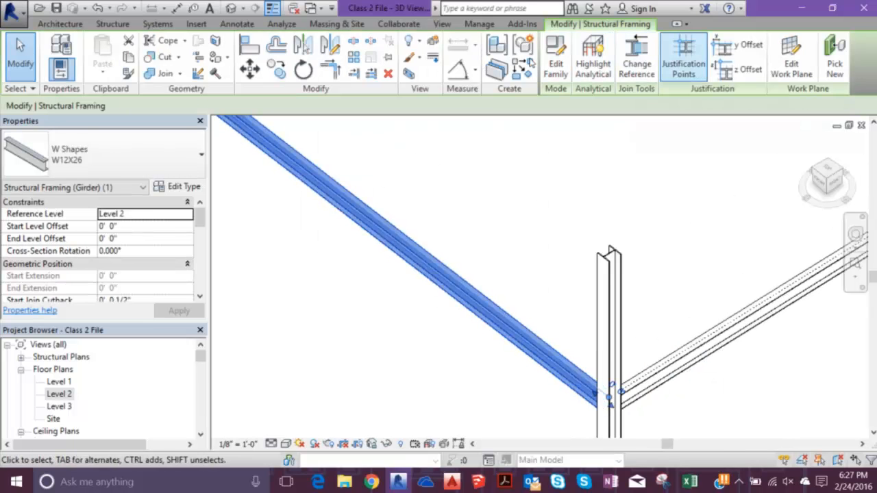
click(637, 58)
shift+middle_drag(472, 192, 554, 197)
middle_drag(656, 142, 471, 214)
scroll(515, 192, up, 3)
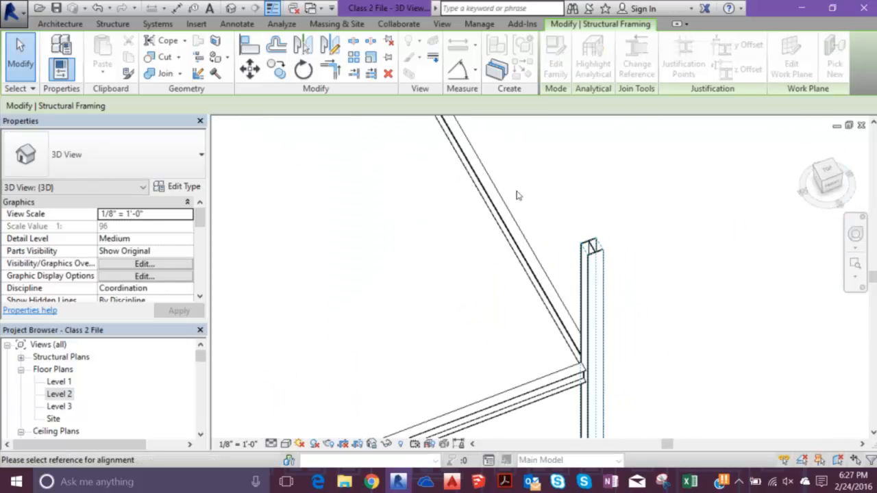
scroll(470, 196, up, 5)
key(Escape)
scroll(468, 197, down, 5)
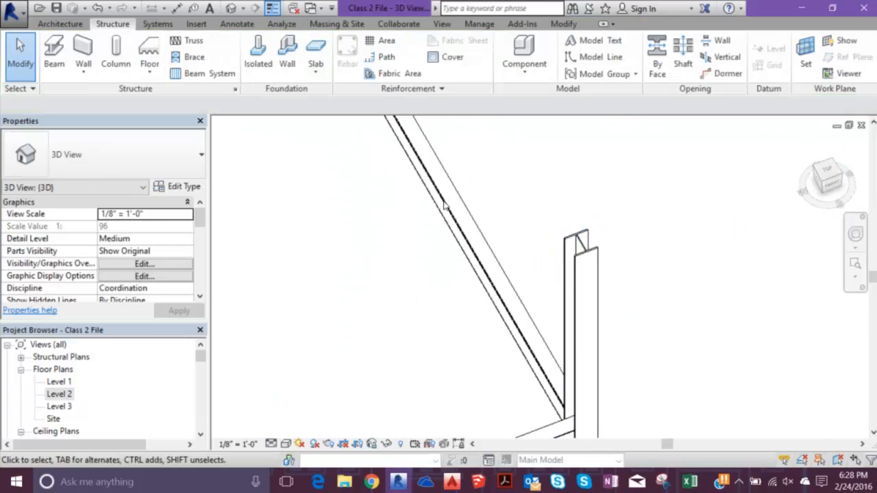
scroll(449, 252, up, 2)
scroll(448, 249, up, 2)
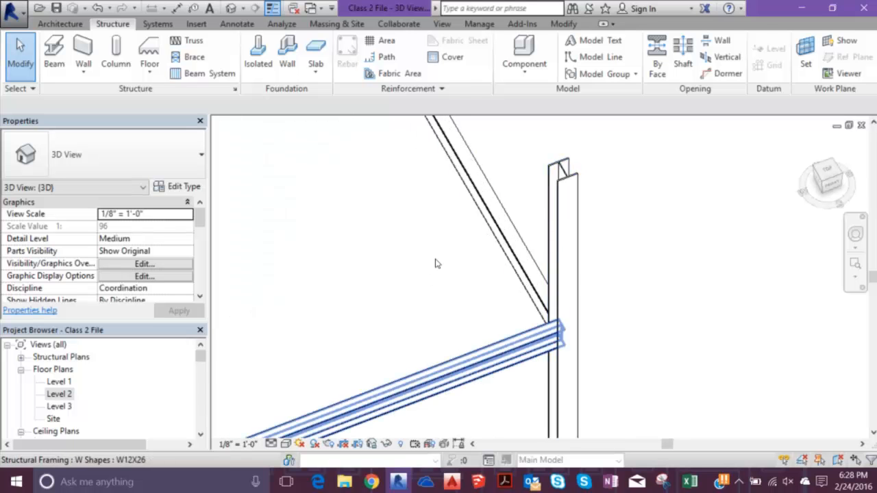
- Change the end reference of the W12X26 girder stopping short of the next corner column to that column's web Reference
scroll(436, 259, down, 2)
scroll(431, 188, up, 5)
scroll(439, 199, down, 2)
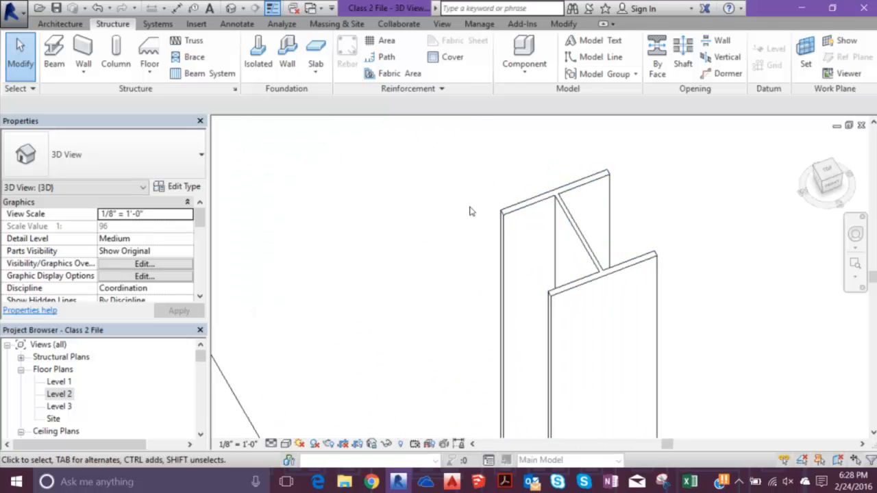
scroll(446, 175, up, 2)
scroll(452, 178, down, 3)
middle_drag(347, 172, 392, 384)
middle_drag(333, 133, 393, 286)
scroll(277, 211, up, 2)
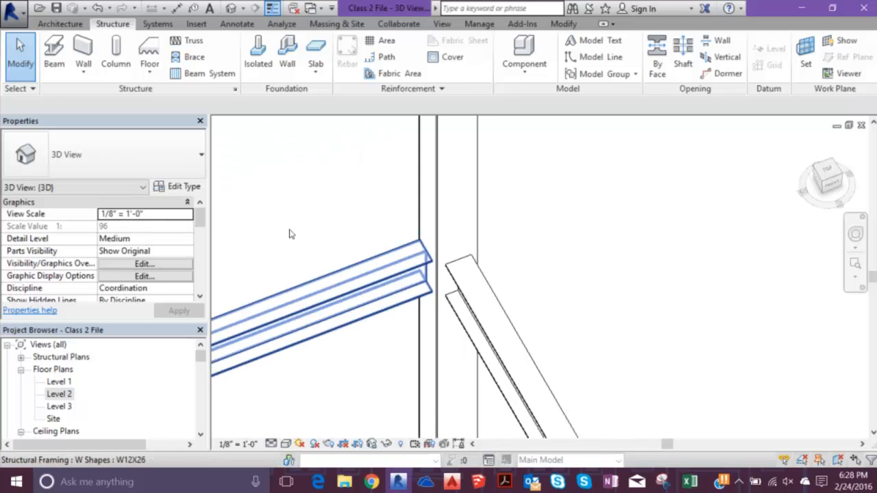
click(291, 233)
scroll(282, 206, up, 3)
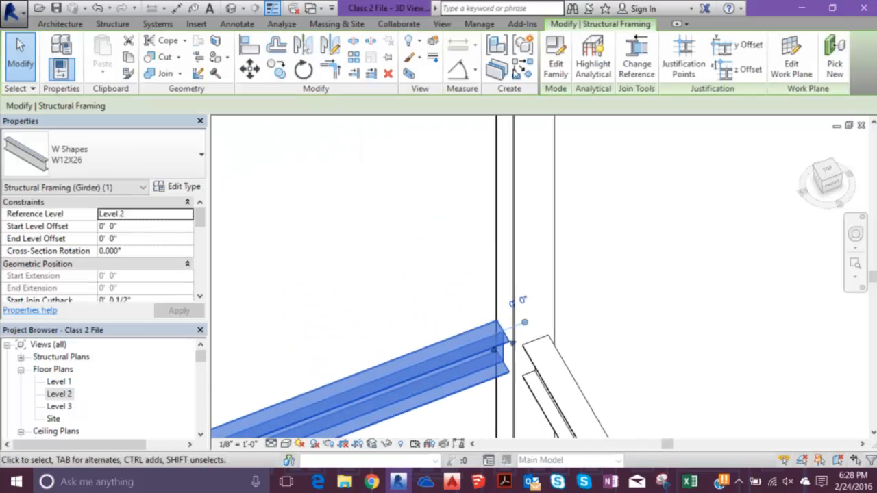
key(Escape)
scroll(412, 274, down, 2)
scroll(405, 276, up, 1)
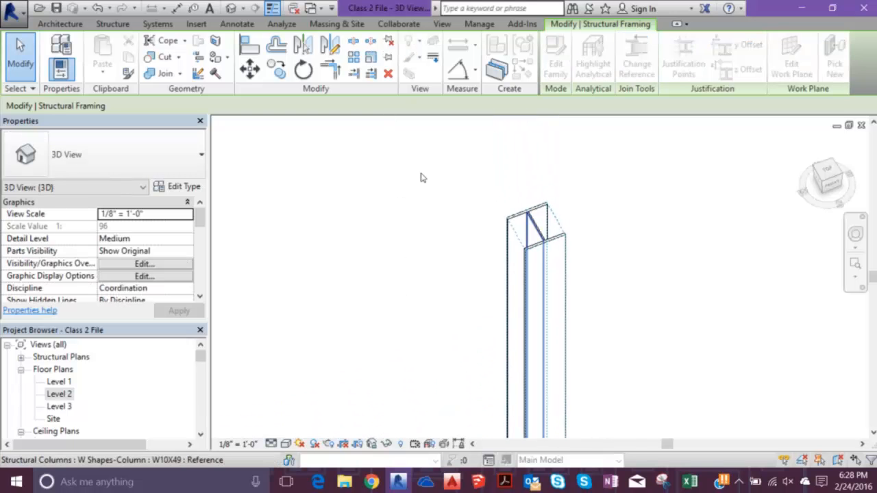
scroll(363, 198, down, 3)
- Align the end of the long girder at the rear corner to the W10X49 column's web Reference with Change Reference
shift+middle_drag(308, 243, 244, 155)
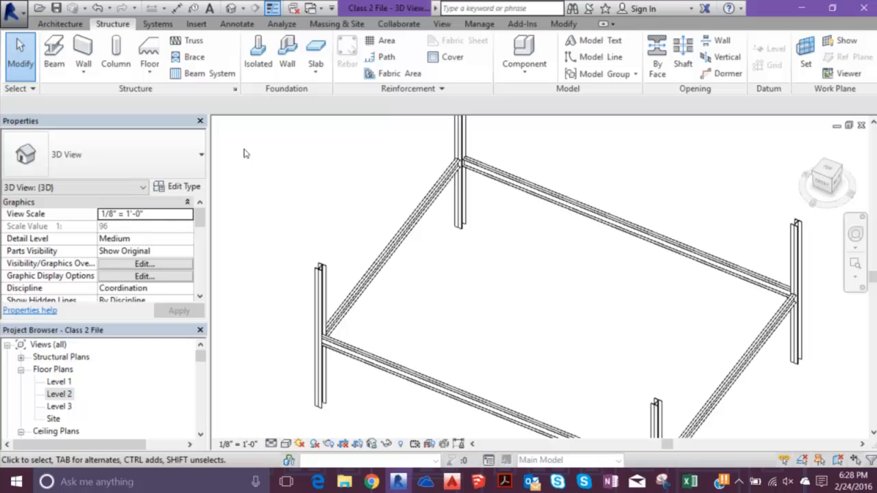
scroll(254, 216, up, 5)
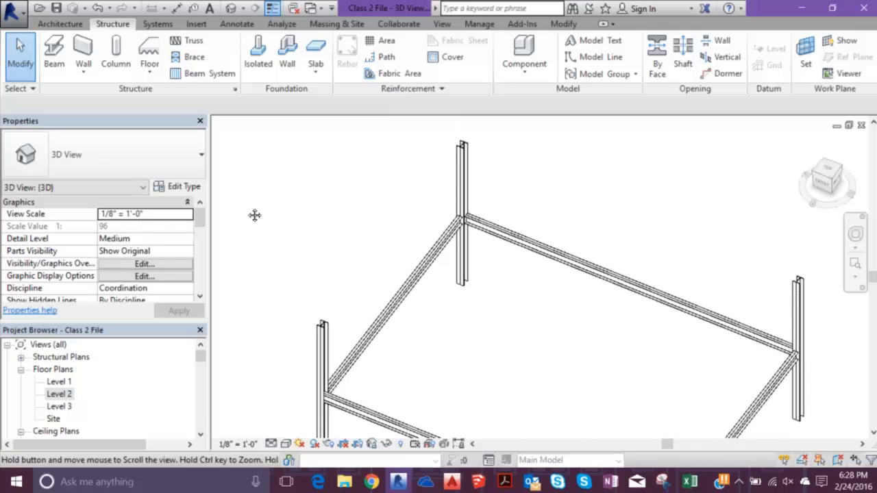
click(399, 219)
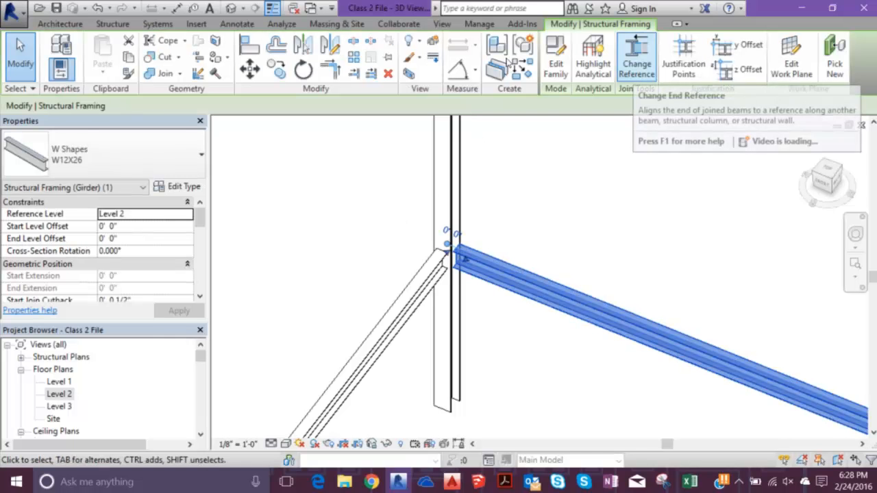
click(637, 55)
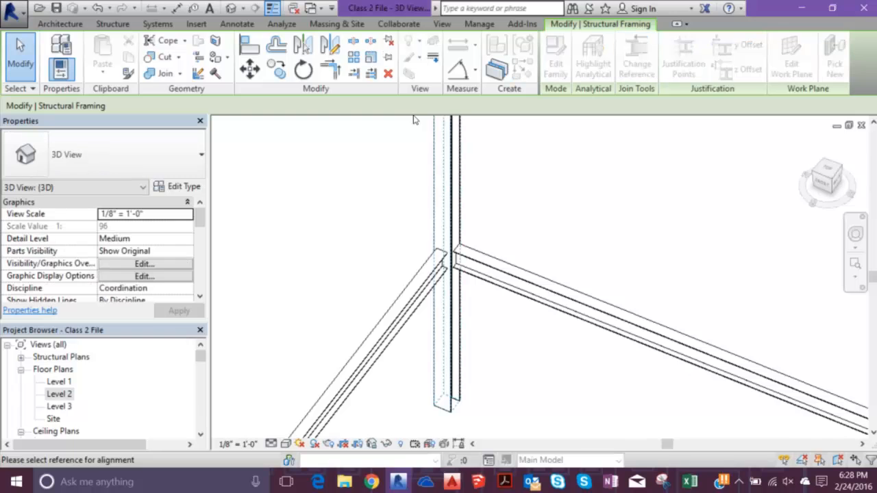
scroll(439, 250, down, 3)
scroll(381, 213, up, 5)
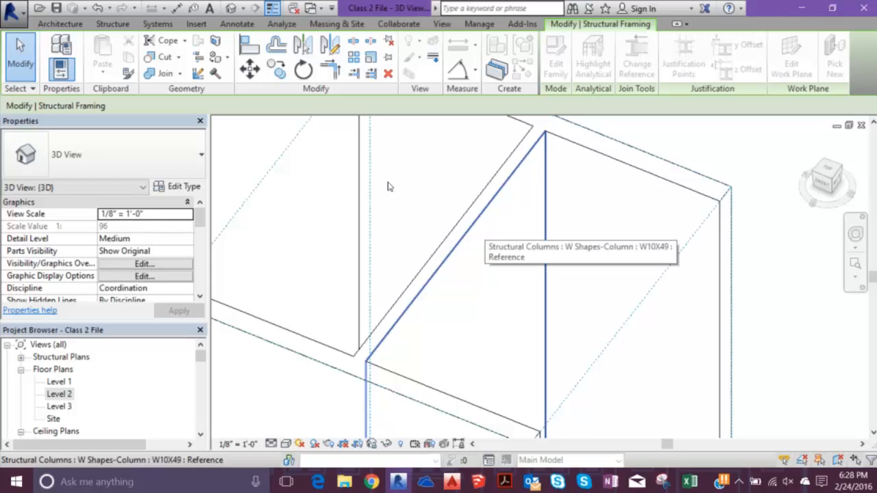
click(387, 186)
scroll(439, 203, down, 4)
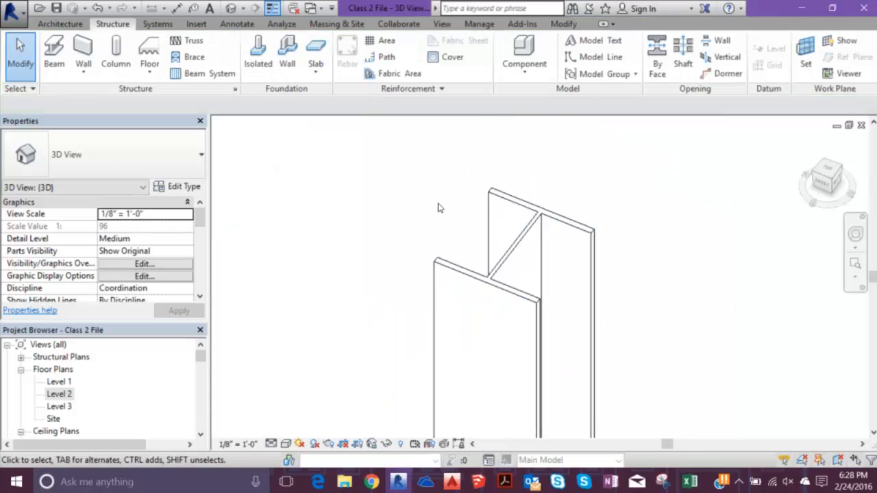
scroll(521, 268, up, 5)
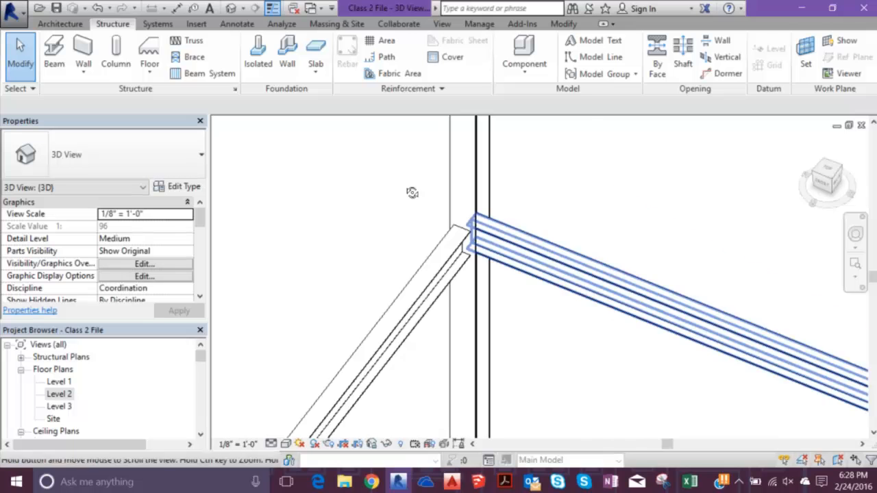
- Examine the remaining girder-to-column connections and the overall frame
scroll(412, 193, up, 3)
scroll(489, 108, up, 3)
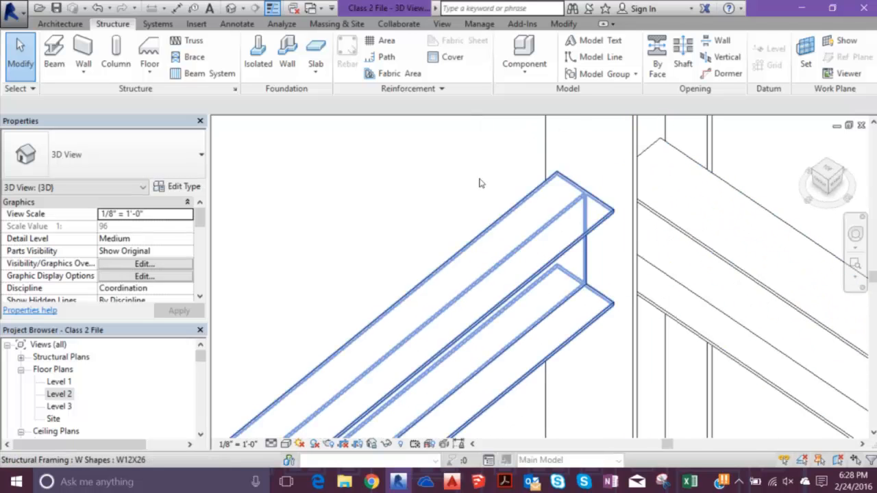
scroll(480, 185, down, 3)
scroll(464, 189, down, 5)
shift+middle_drag(437, 199, 463, 200)
scroll(463, 200, up, 3)
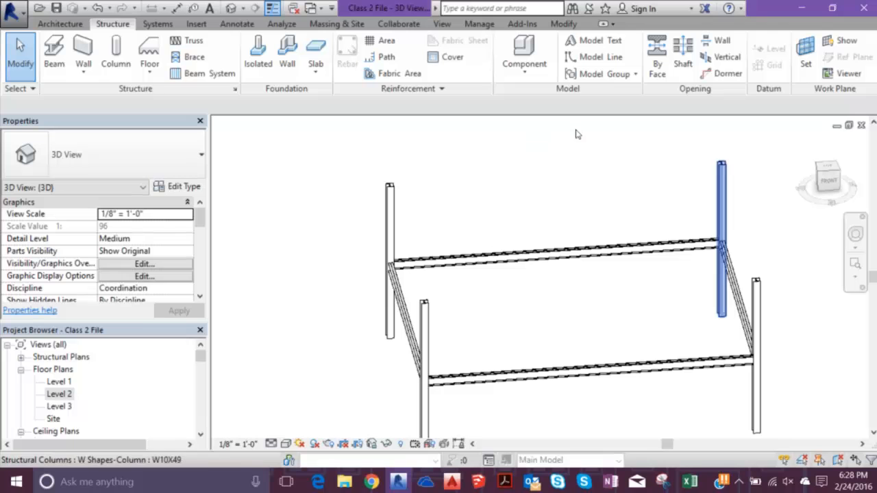
- Place a W12X26 beam between the tops of the two front corner columns, with 3D Snapping on
click(56, 49)
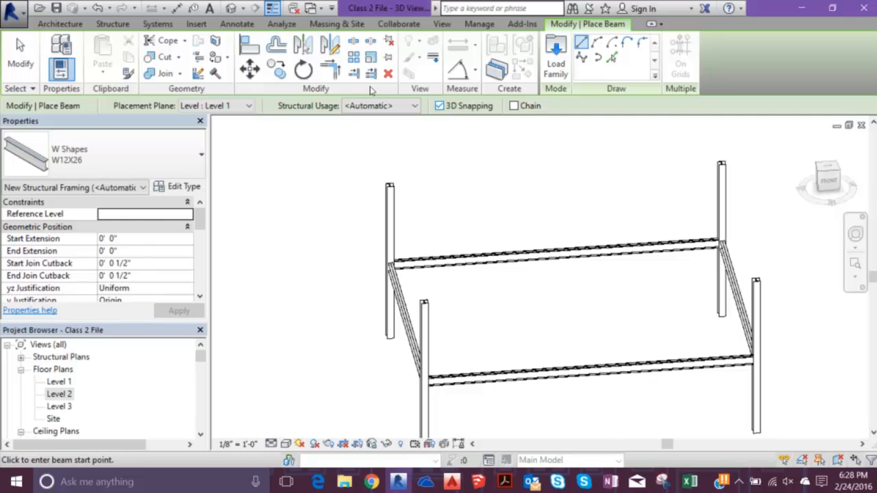
scroll(333, 238, up, 5)
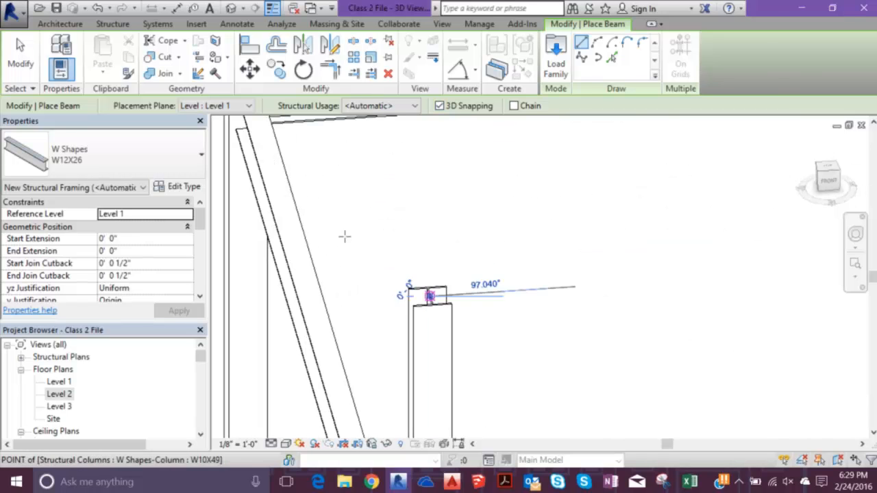
click(344, 236)
scroll(479, 219, down, 5)
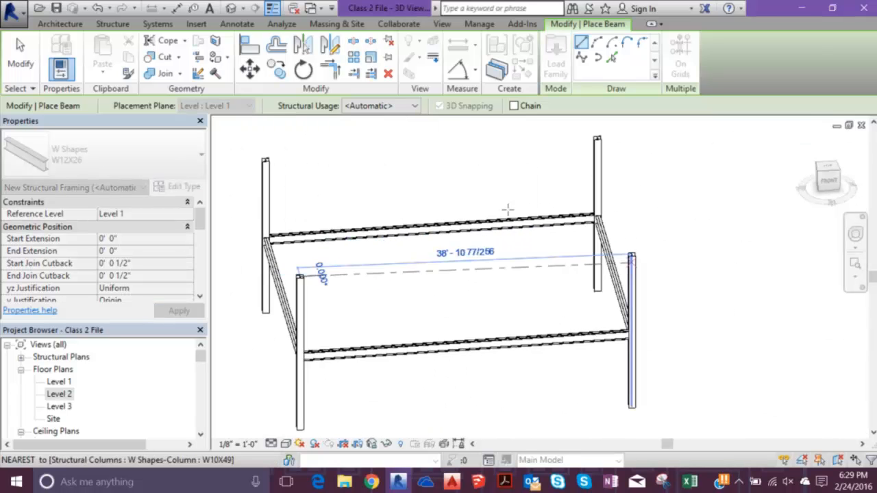
scroll(507, 206, up, 5)
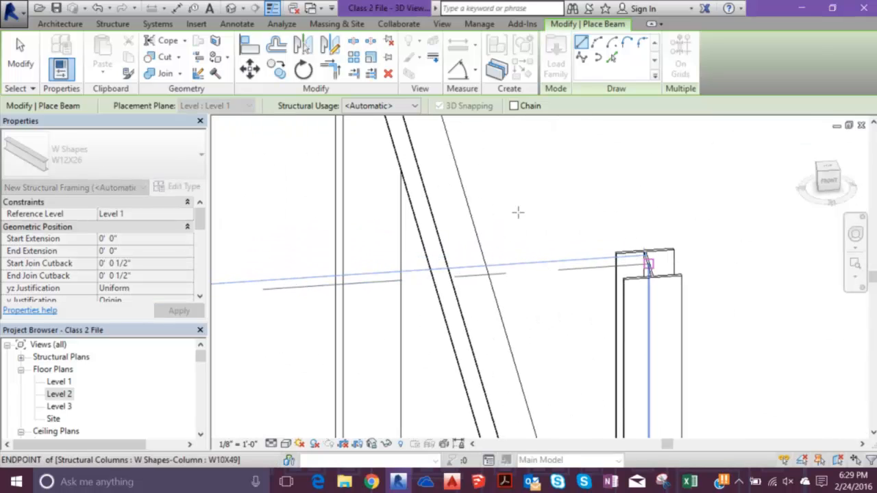
click(517, 213)
scroll(500, 210, down, 5)
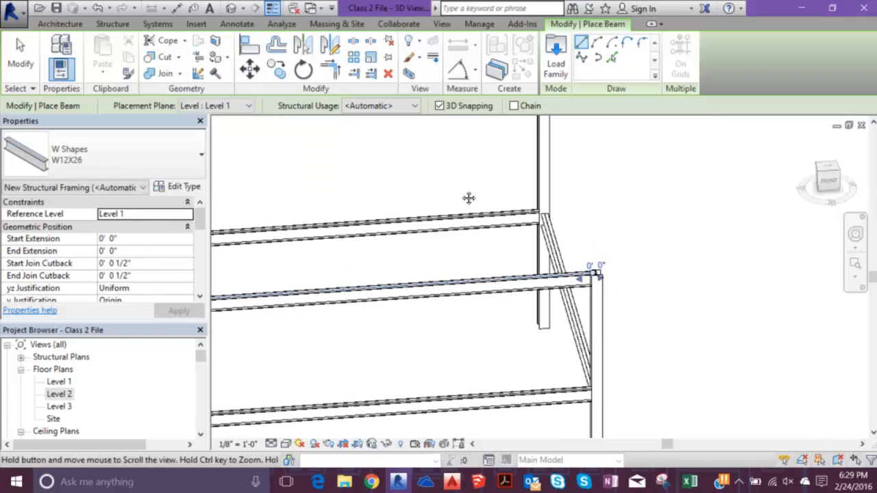
- Place a W12X26 beam between the tops of the two rear corner columns
scroll(418, 168, up, 5)
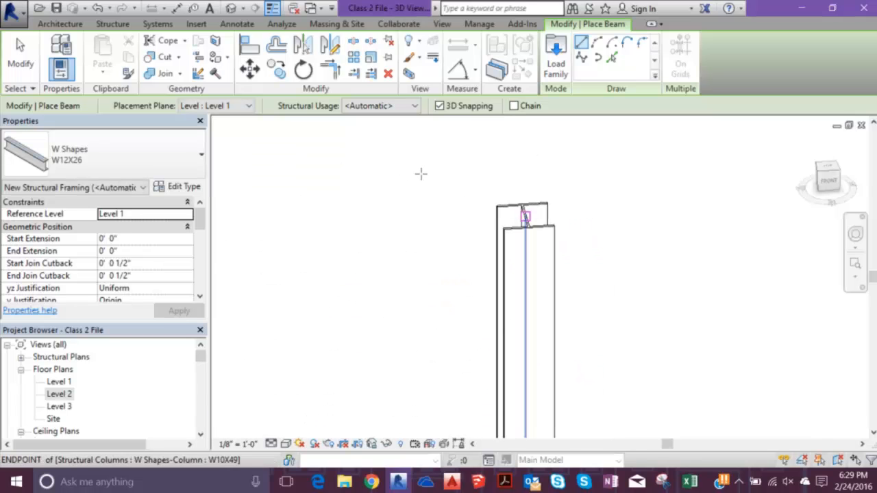
click(416, 170)
scroll(322, 176, down, 5)
scroll(353, 180, up, 4)
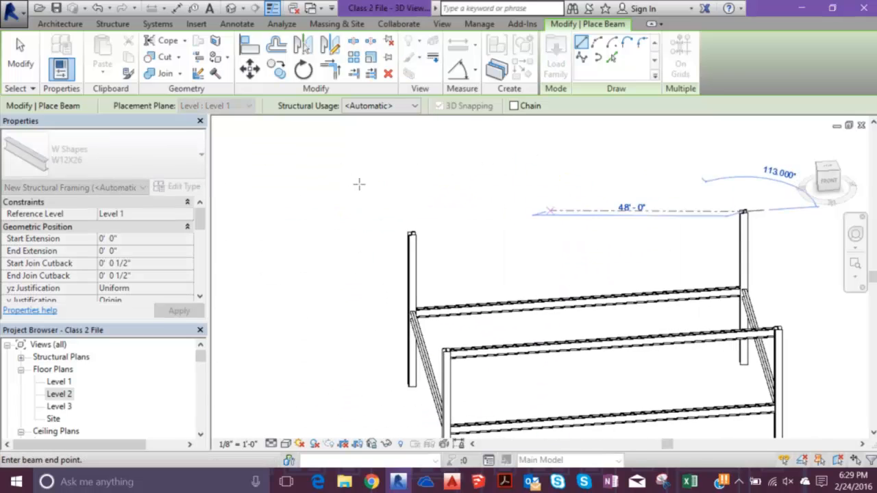
scroll(336, 176, up, 3)
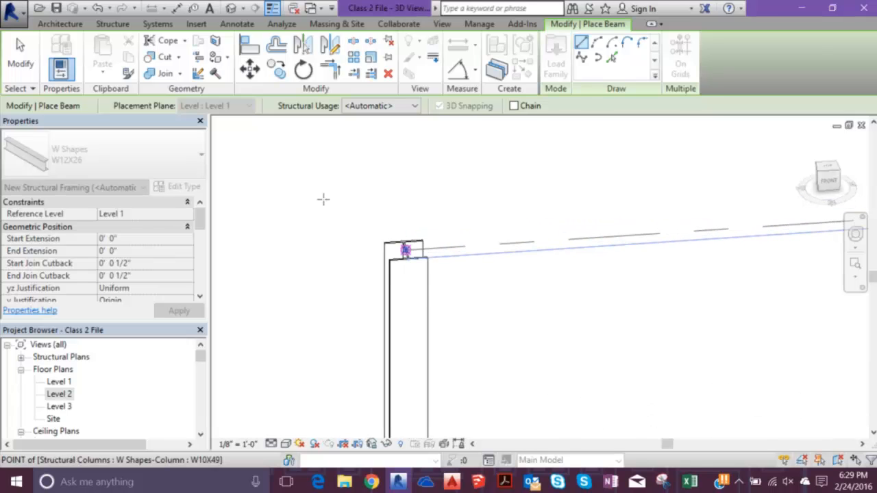
scroll(333, 209, up, 2)
click(406, 250)
key(Escape)
key(Escape)
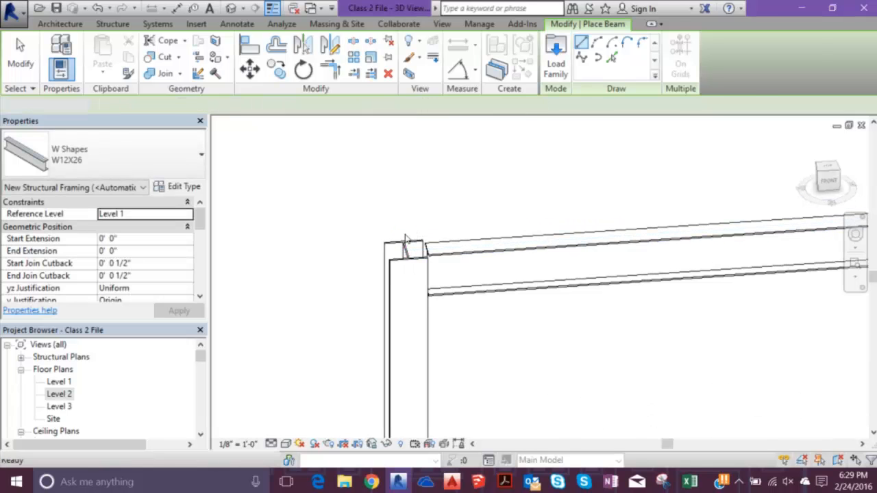
- Place a W12X26 beam along the left side of the frame, from the rear column's top to the front column's top
scroll(406, 240, down, 5)
mouse_move(447, 253)
shift+middle_down()
mouse_move(555, 243)
mouse_move(438, 256)
shift+middle_up()
scroll(432, 257, up, 5)
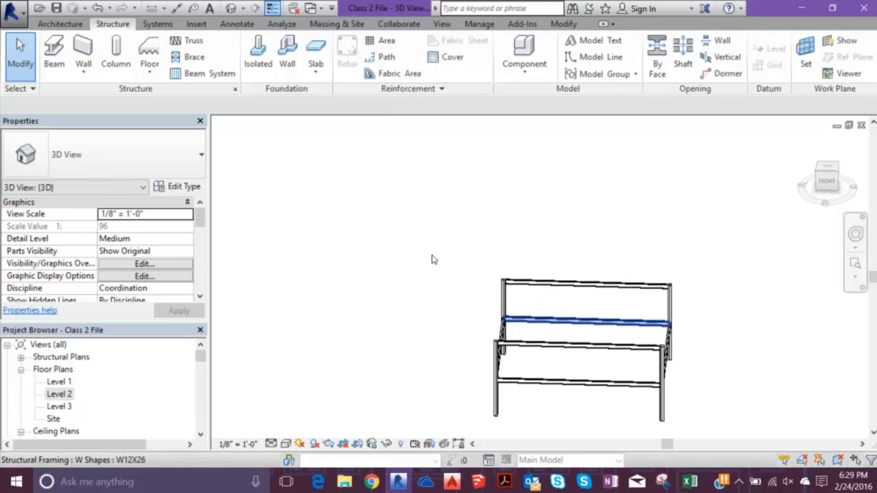
click(53, 52)
click(341, 162)
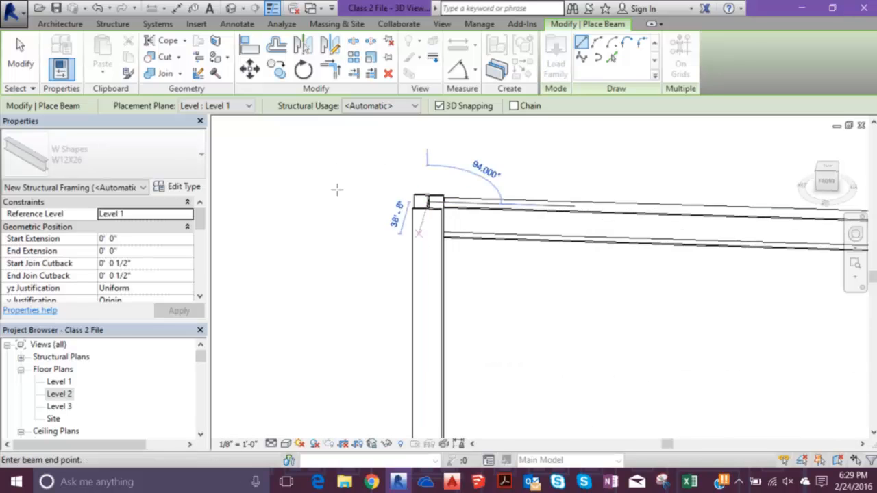
scroll(322, 233, down, 5)
scroll(319, 278, up, 5)
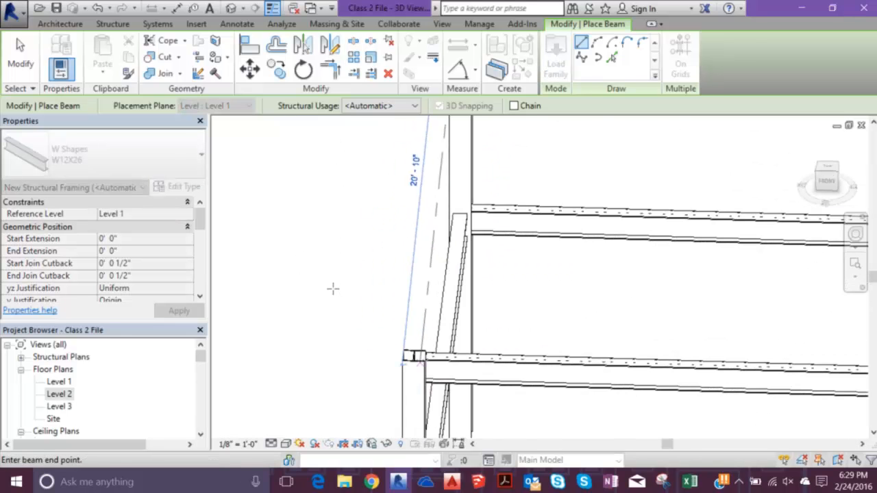
click(414, 355)
- Place a W12X26 beam along the right side of the frame, from the front column's top to the rear column's top
middle_drag(431, 274, 110, 172)
middle_drag(582, 205, 81, 205)
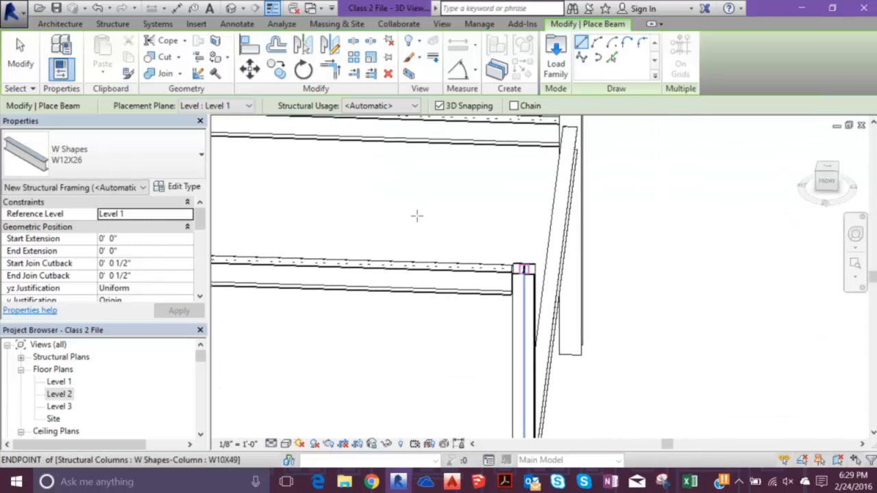
click(420, 215)
scroll(420, 213, down, 3)
middle_drag(434, 178, 421, 292)
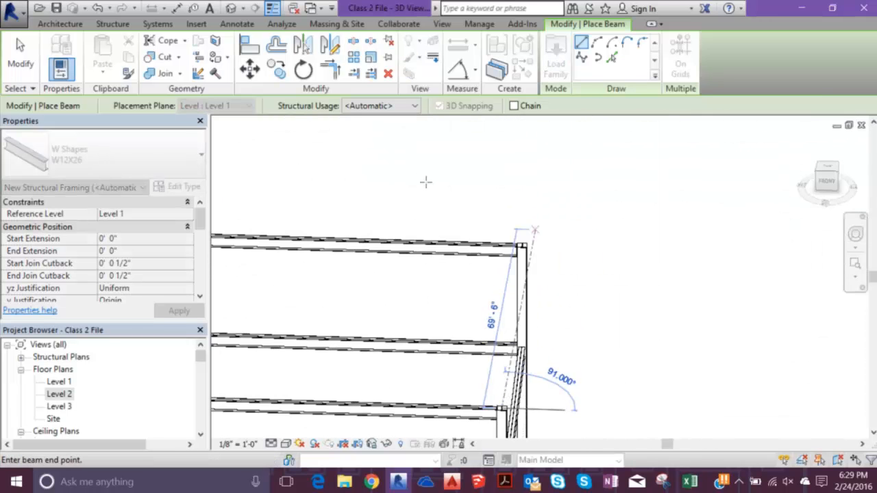
scroll(423, 191, up, 5)
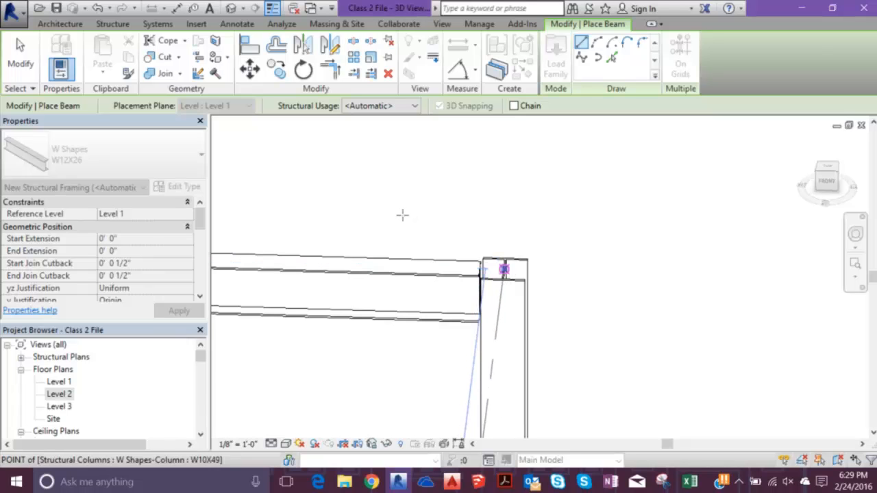
click(388, 224)
key(Escape)
key(Escape)
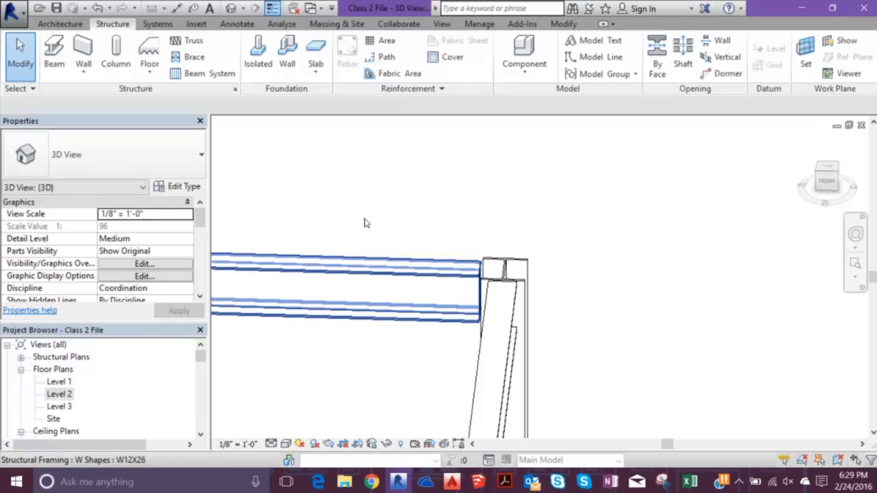
- Align the right end of the rear Level 3 girder to its corner column's web with Change Reference
click(368, 223)
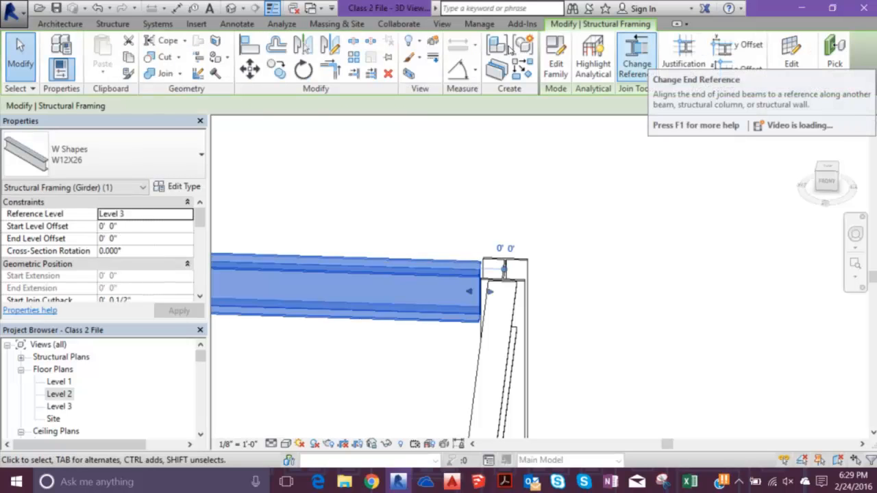
click(637, 55)
scroll(403, 217, up, 4)
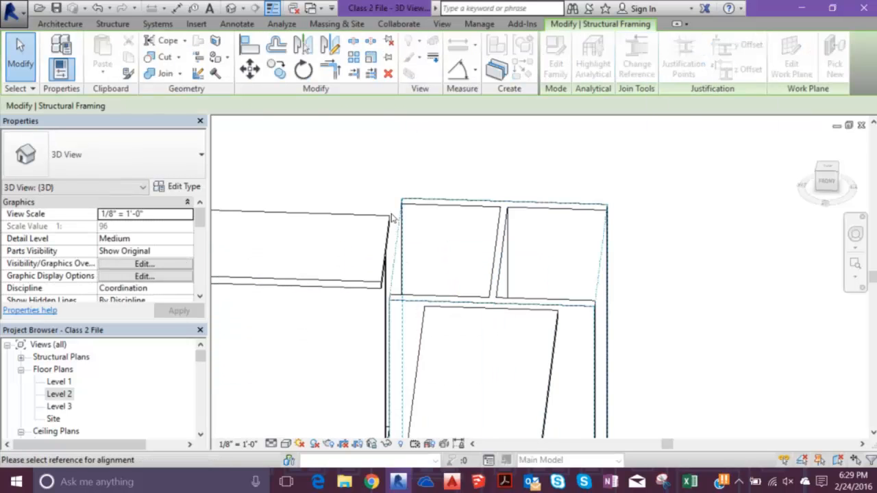
click(394, 218)
- Align the left end of the rear Level 3 girder to its W10X49 column's web with Change Reference
scroll(356, 216, down, 6)
middle_drag(325, 207, 644, 186)
scroll(473, 200, up, 5)
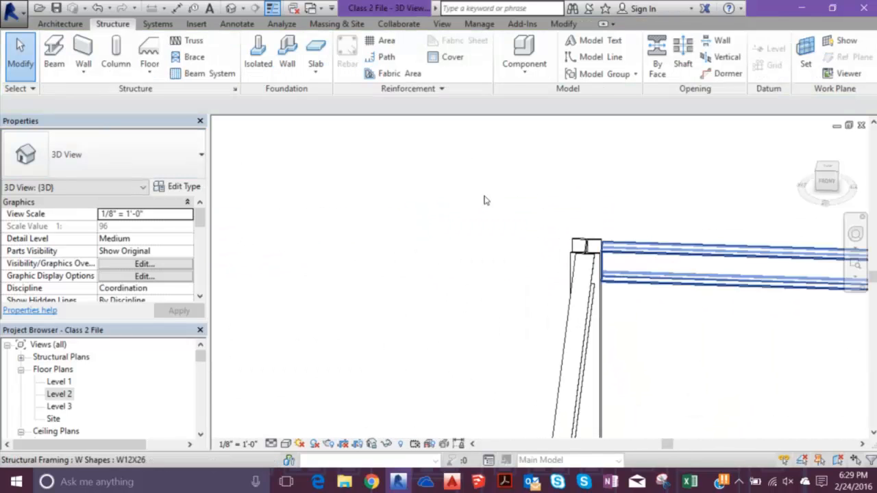
click(467, 221)
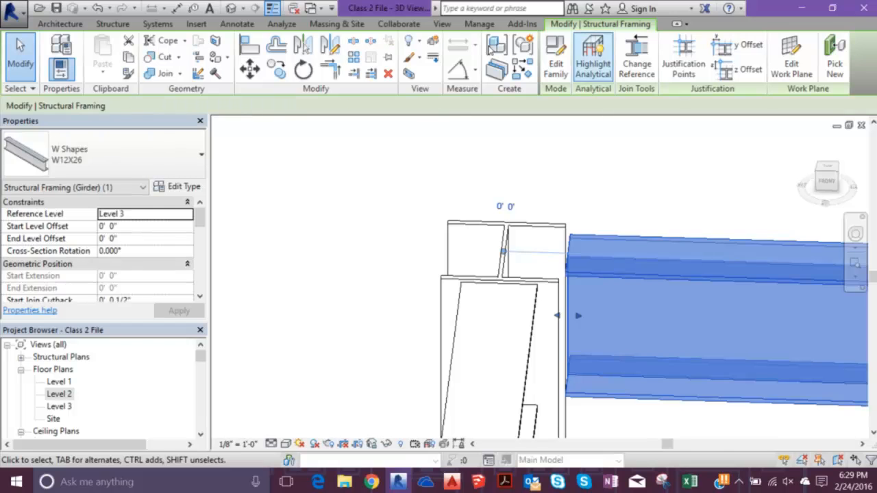
key(a)
key(l)
click(405, 205)
- Align the left end of the front Level 3 girder to the W10X49 column's web Reference with Change Reference
scroll(404, 205, down, 6)
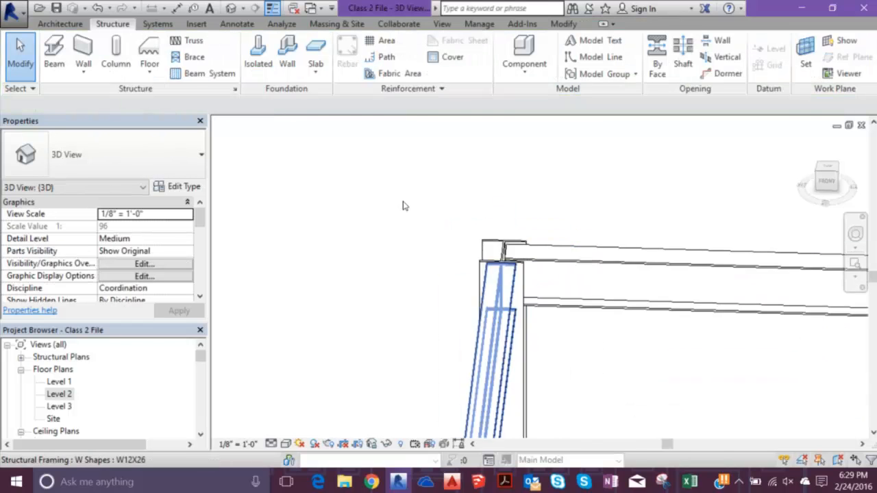
middle_drag(434, 254, 441, 187)
scroll(404, 222, up, 5)
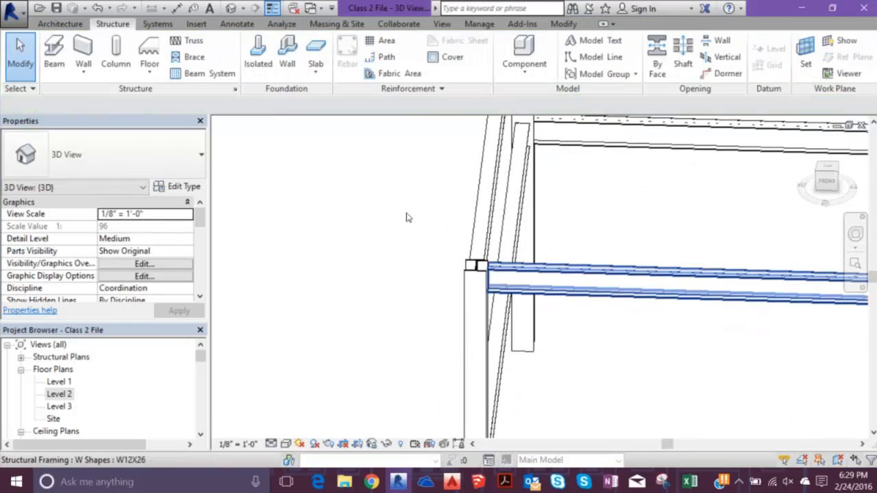
click(427, 221)
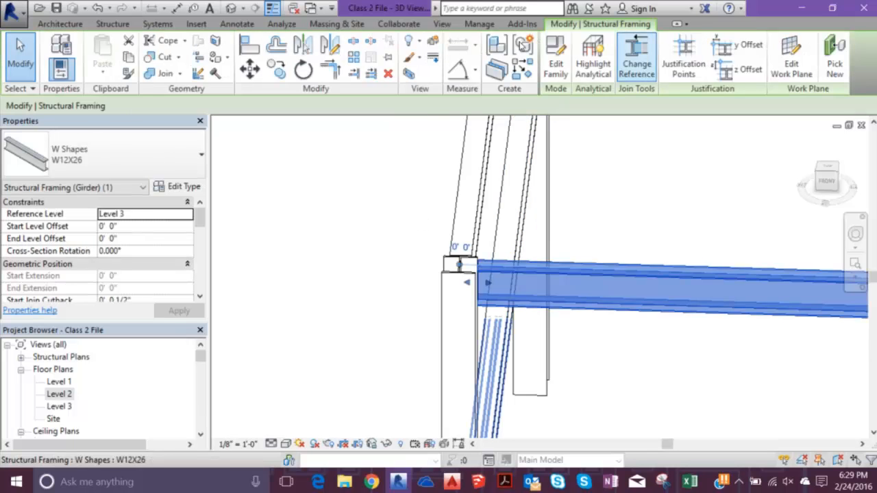
key(a)
key(l)
scroll(354, 215, up, 4)
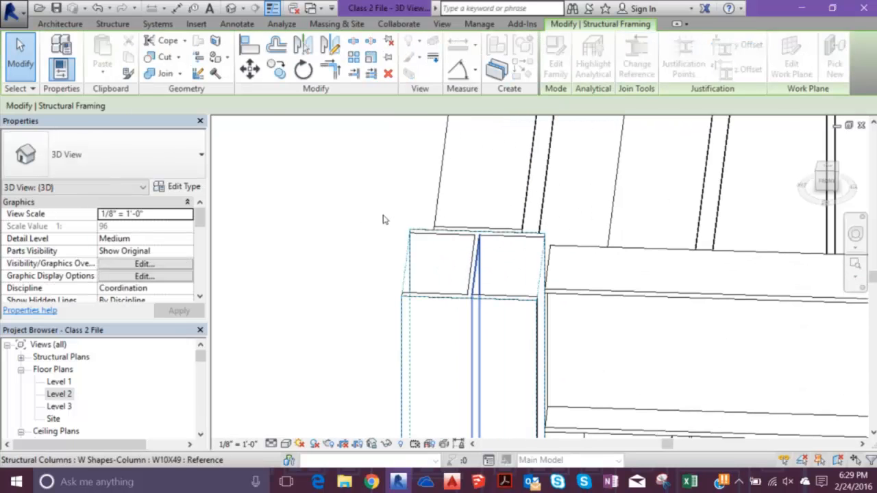
key(Escape)
- Align the right end of the front Level 3 girder to its corner column's web with Change Reference
scroll(413, 227, down, 6)
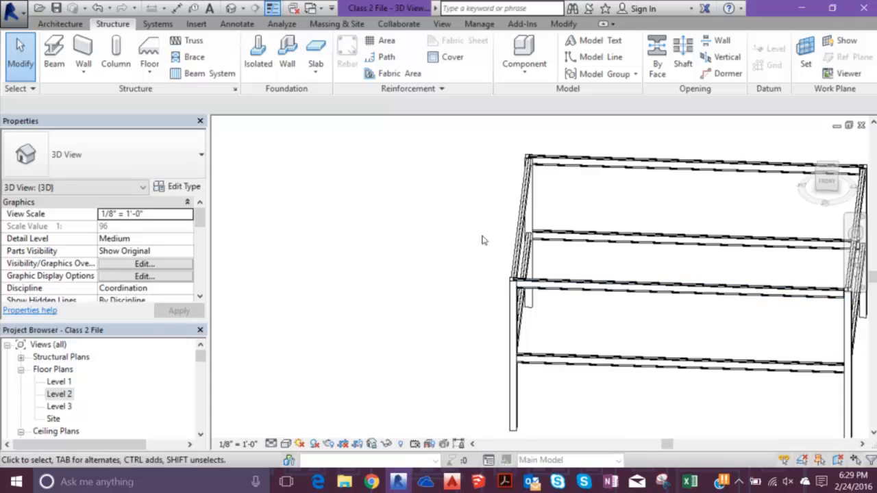
middle_drag(598, 237, 317, 190)
shift+middle_drag(436, 197, 422, 218)
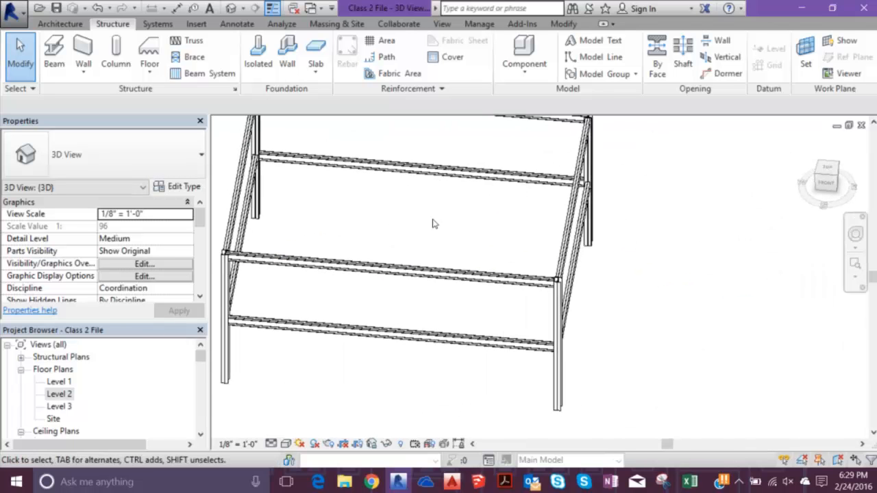
scroll(433, 224, up, 5)
click(437, 233)
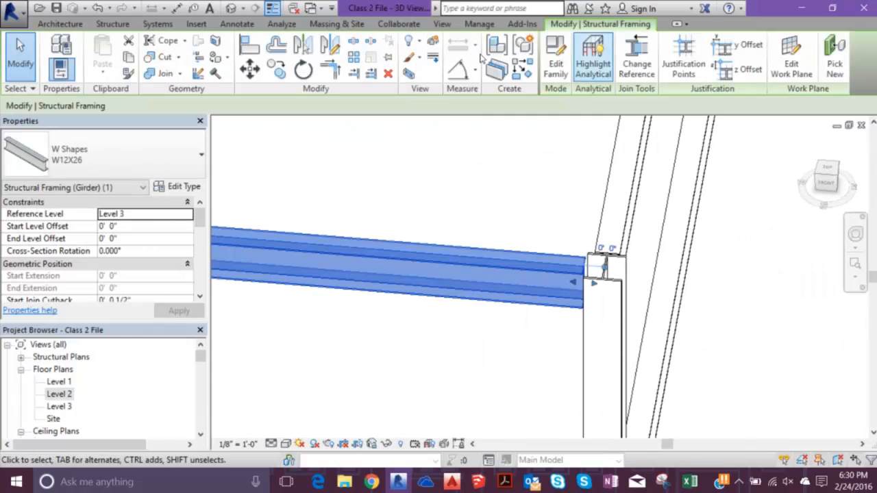
key(a)
key(l)
middle_drag(454, 266, 511, 269)
scroll(604, 152, up, 4)
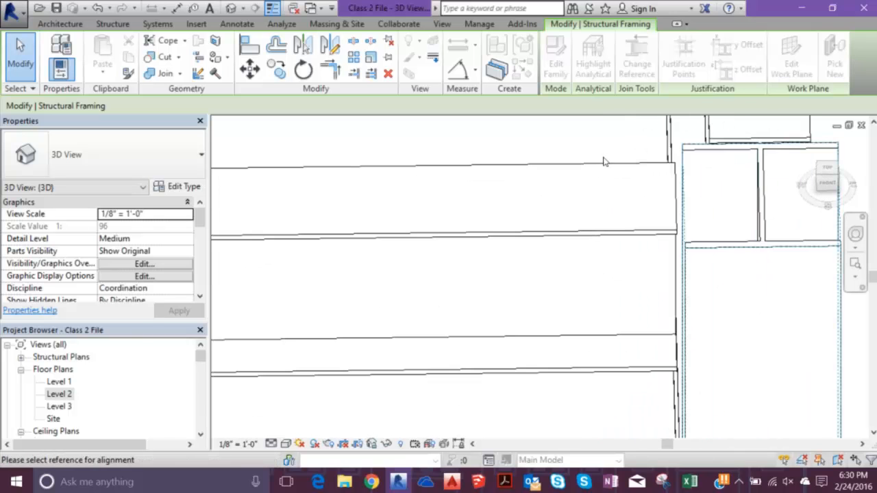
click(605, 162)
key(Escape)
key(Escape)
scroll(388, 122, down, 6)
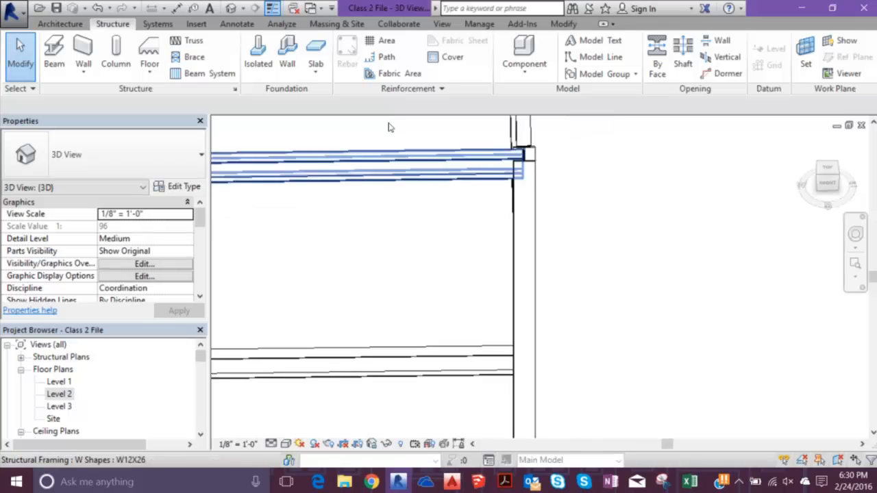
- Close the 3D view and duplicate the Level 1 floor plan as an independent view without detailing
shift+middle_drag(550, 276, 356, 177)
click(59, 395)
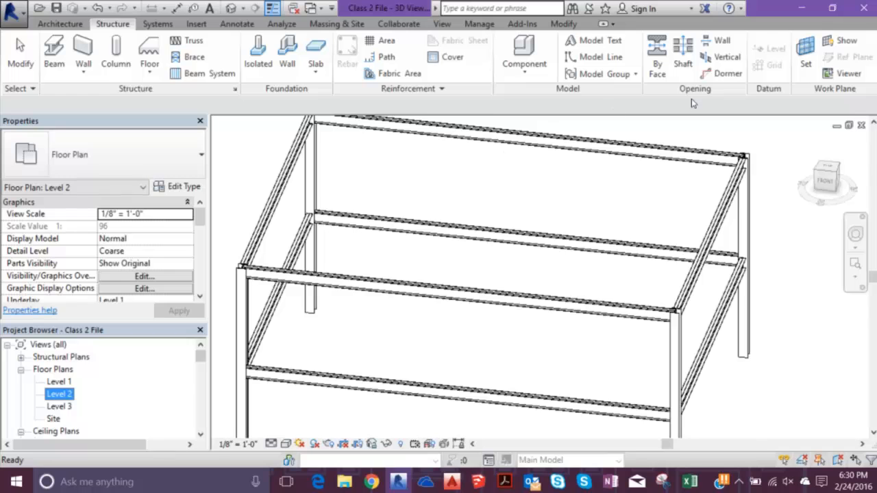
click(862, 125)
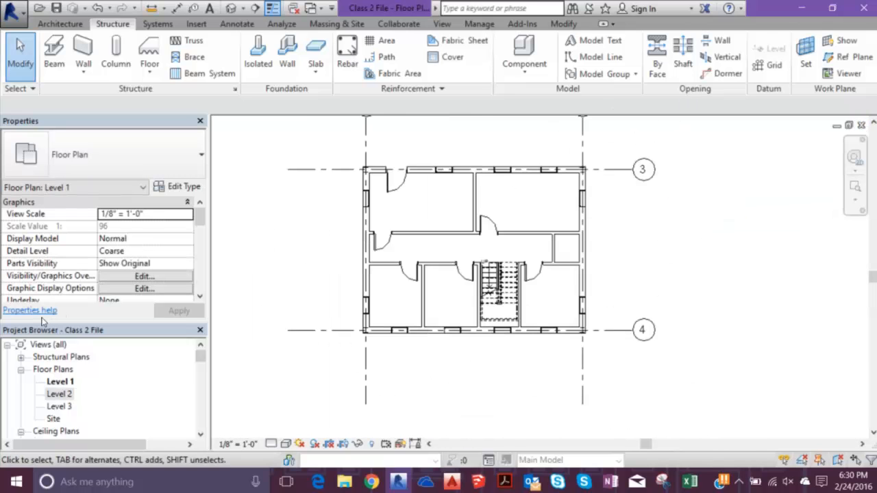
right_click(67, 379)
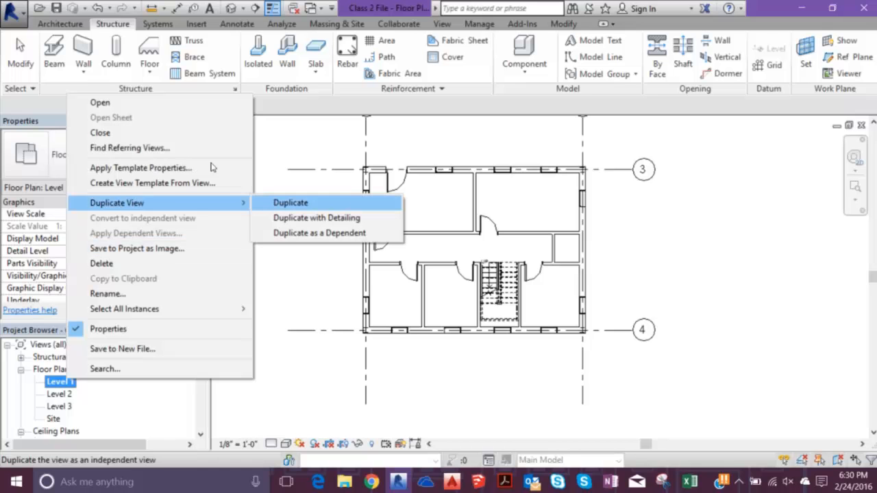
click(291, 203)
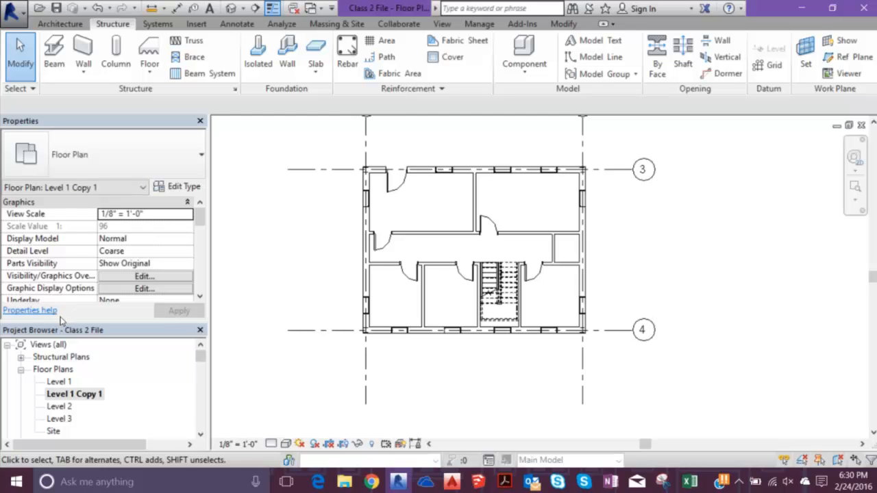
- Duplicate the Level 2 floor plan as an independent view without detailing
click(59, 407)
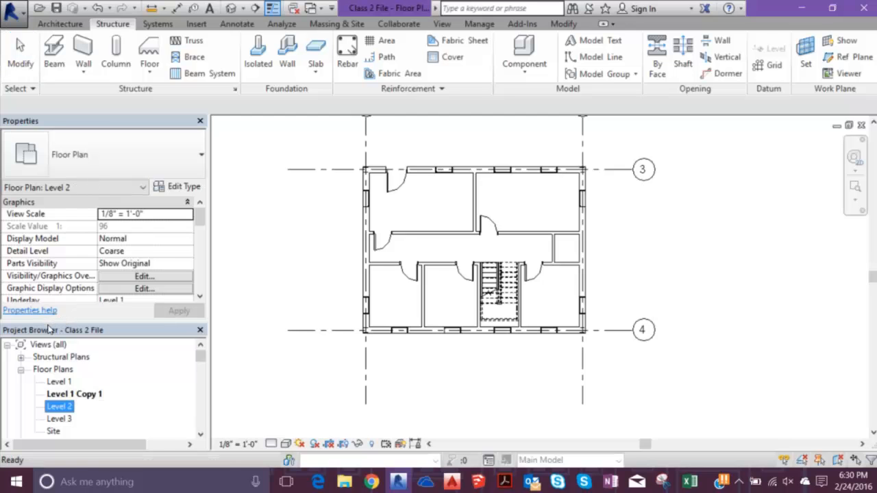
right_click(61, 407)
mouse_move(124, 230)
click(267, 231)
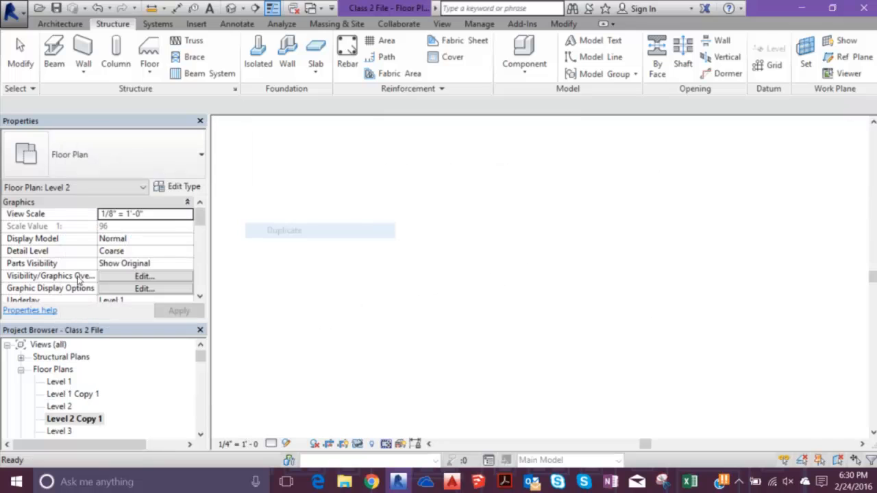
- Rename the duplicated Level 1 floor plan to "Level 1 Structural"
click(69, 396)
right_click(73, 393)
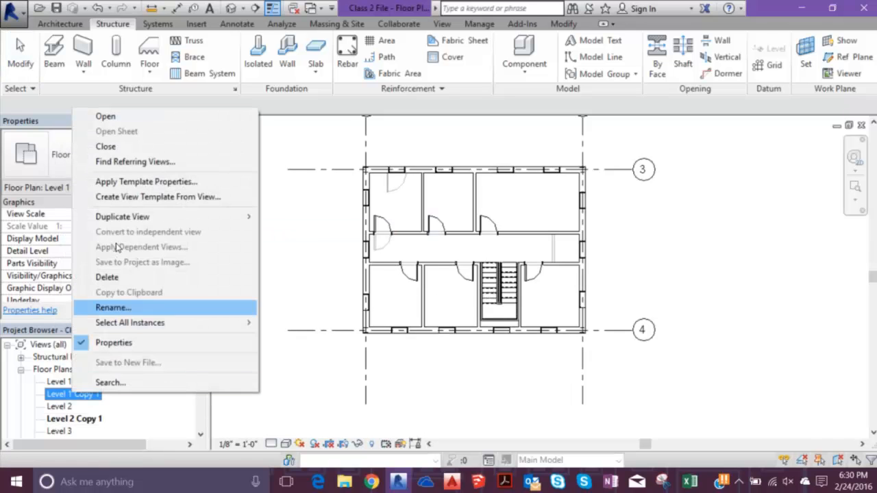
click(113, 307)
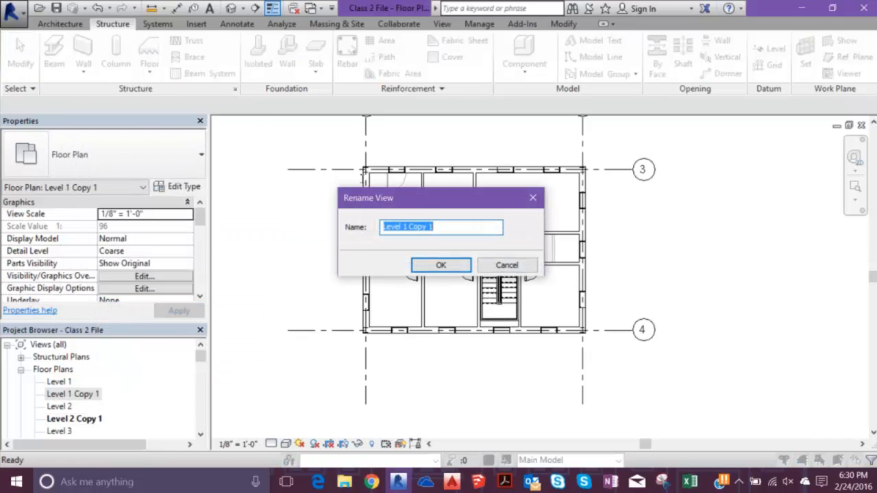
key(Right)
text(S)
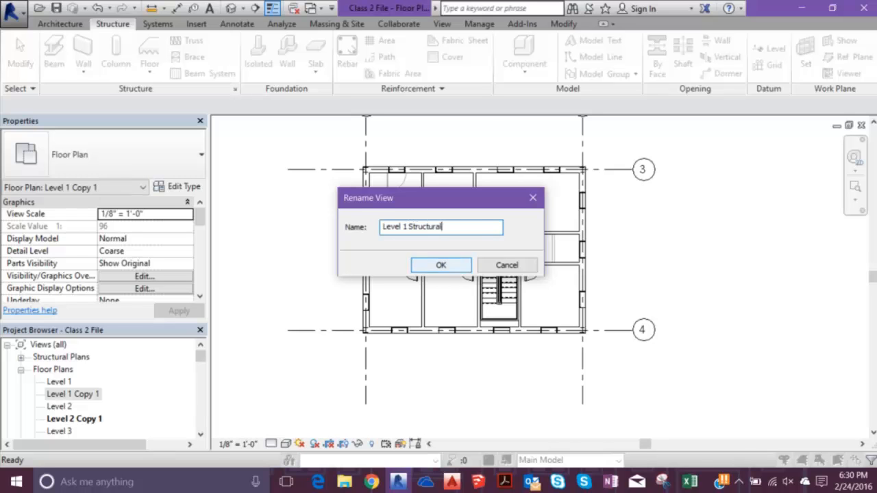
key(Return)
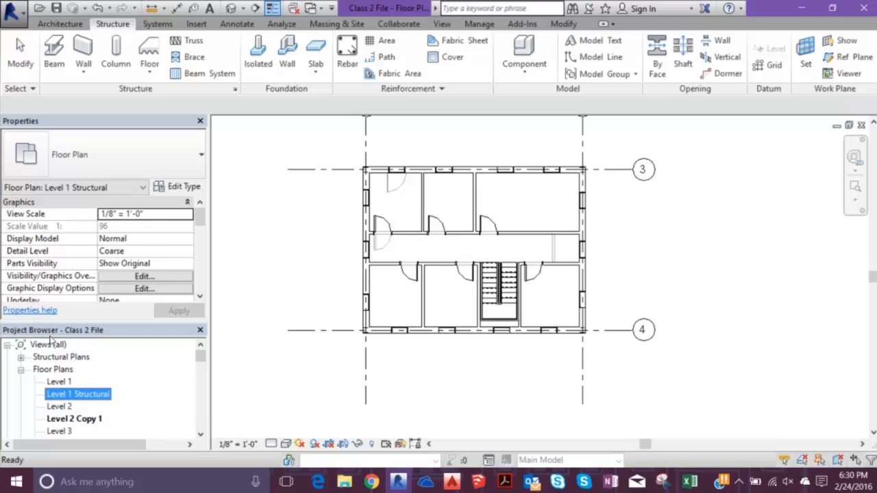
- Rename the duplicated Level 2 floor plan to "Level 2 Structural"
right_click(74, 419)
click(82, 334)
key(End)
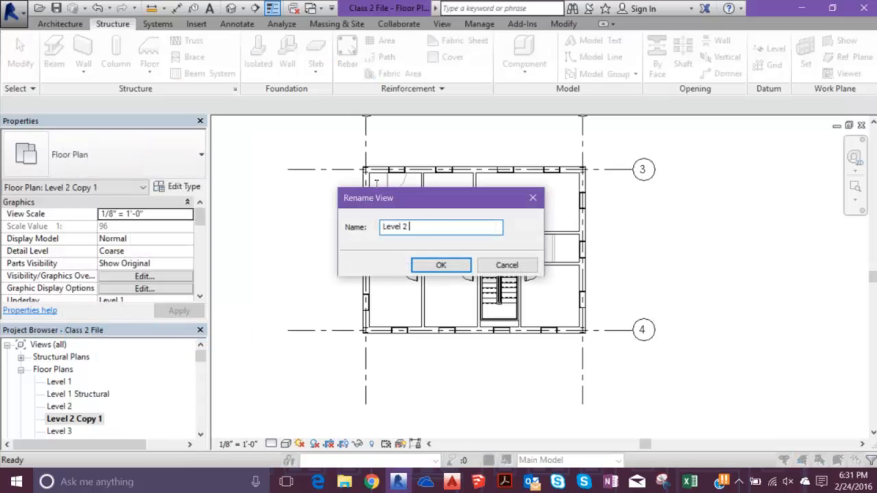
text(Structural)
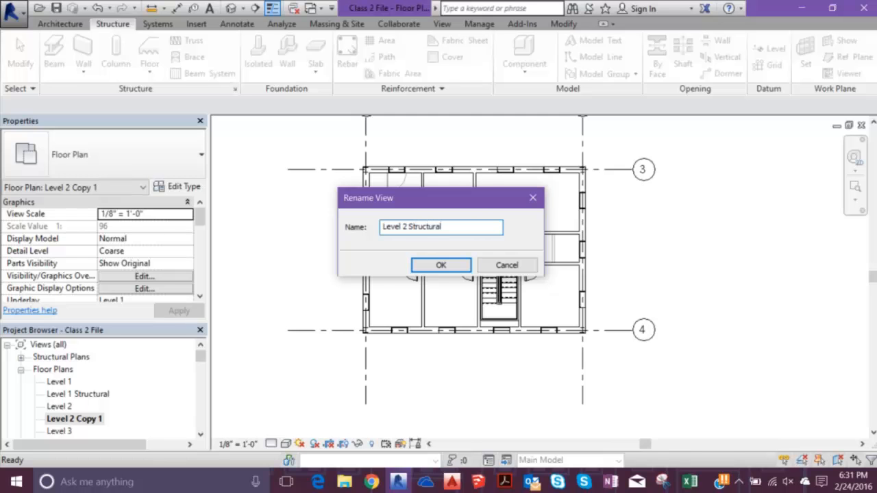
key(Return)
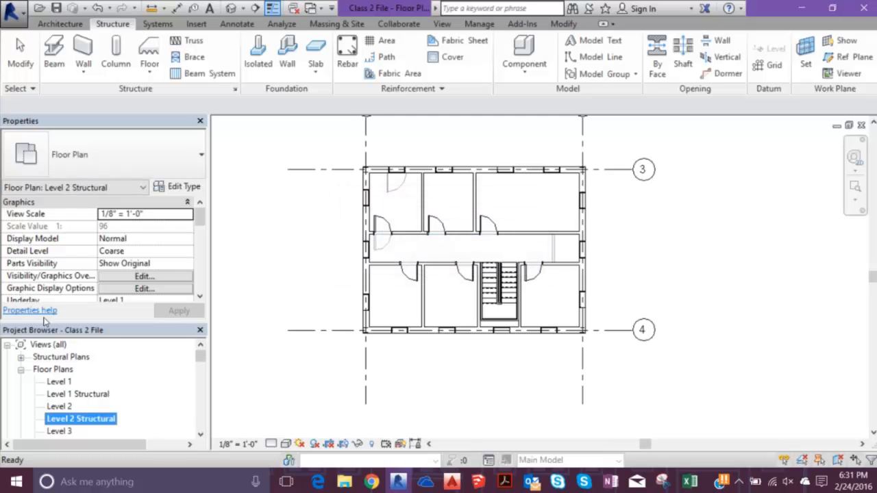
key(Up)
key(Up)
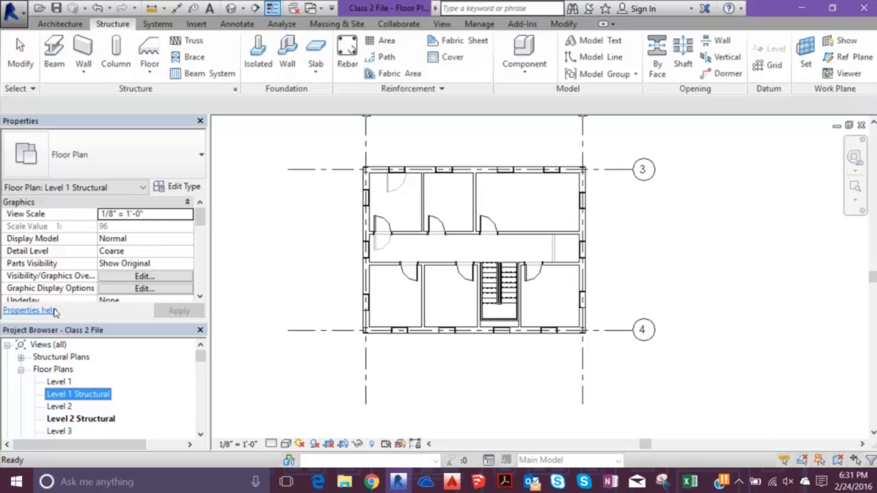
right_click(66, 382)
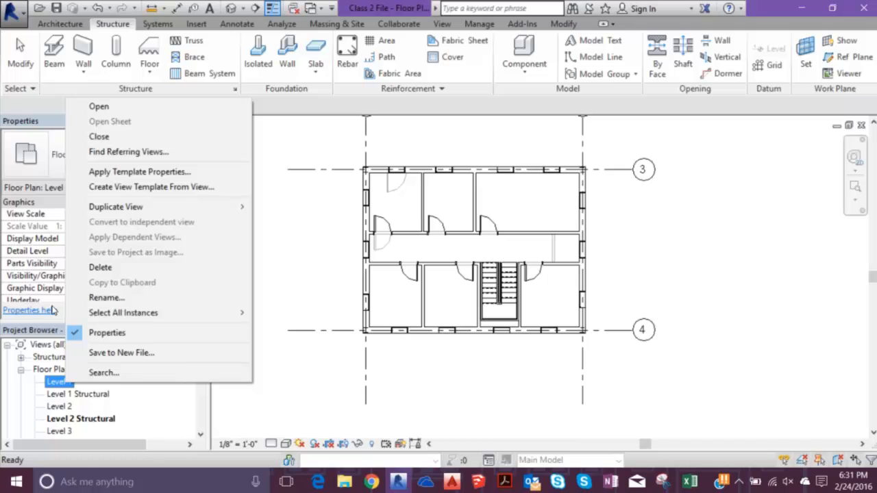
mouse_move(128, 206)
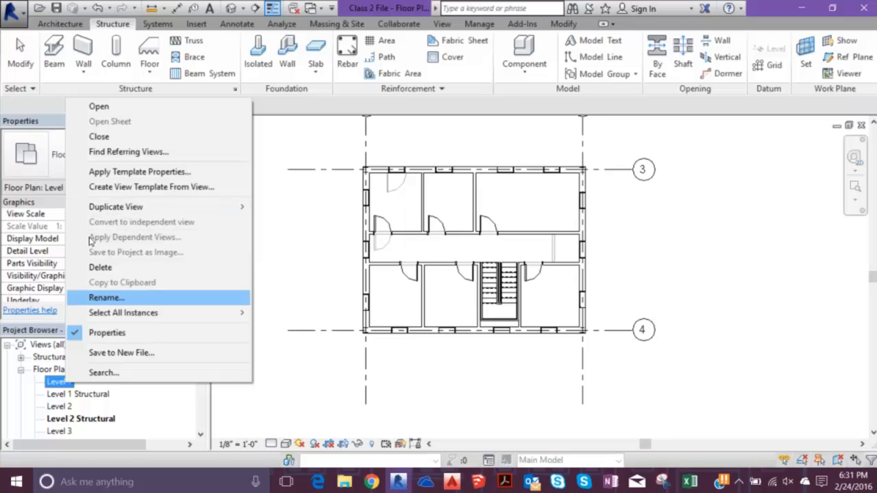
click(103, 298)
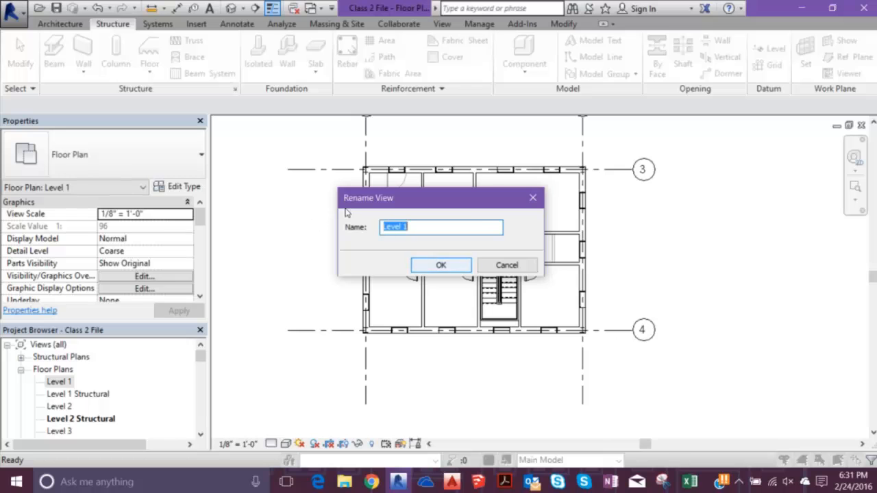
key(Return)
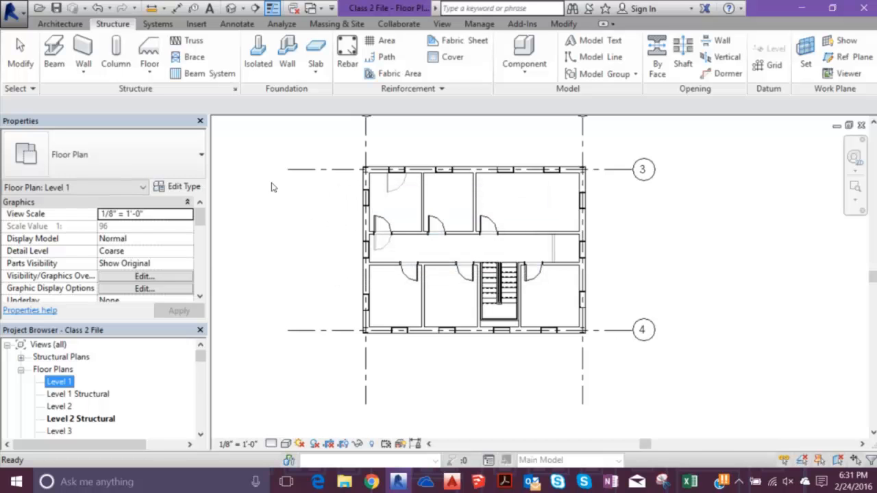
scroll(276, 172, up, 1)
click(262, 202)
mouse_move(281, 244)
middle_down()
mouse_move(268, 264)
mouse_move(241, 256)
mouse_move(279, 248)
middle_up()
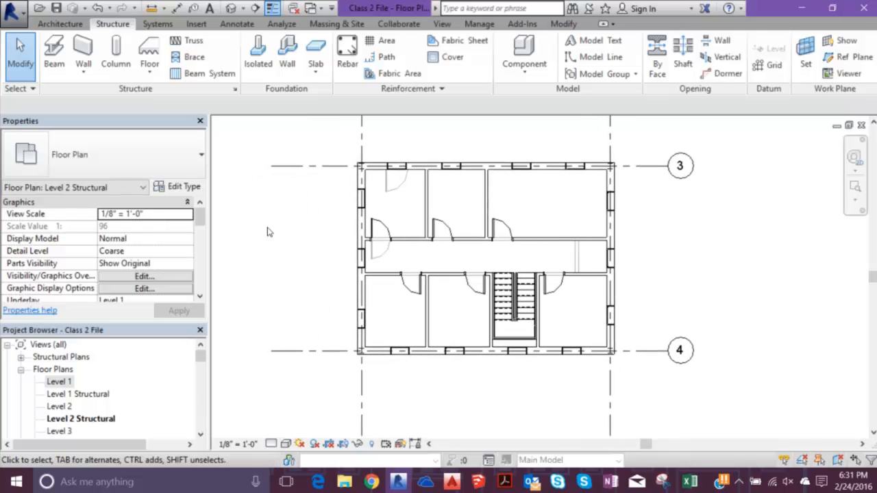
- Open the Level 1 Structural floor plan, start the Truss command and agree to load a structural truss family
double_click(77, 394)
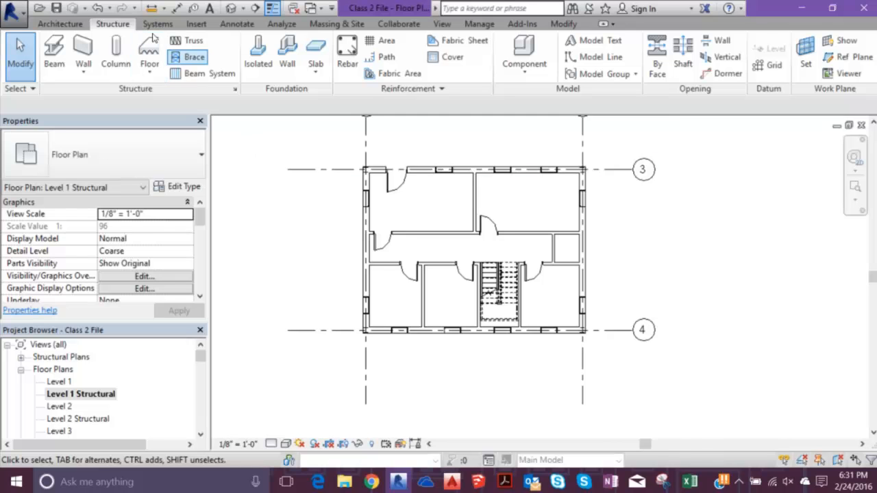
click(186, 40)
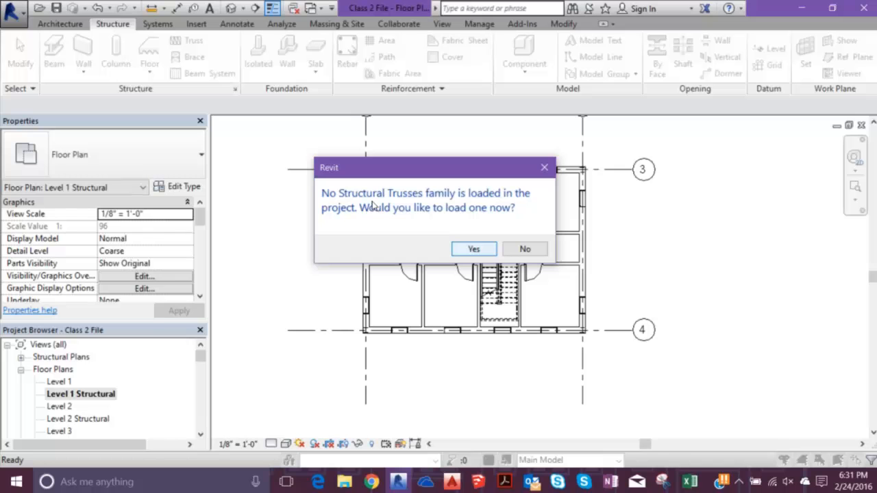
key(Return)
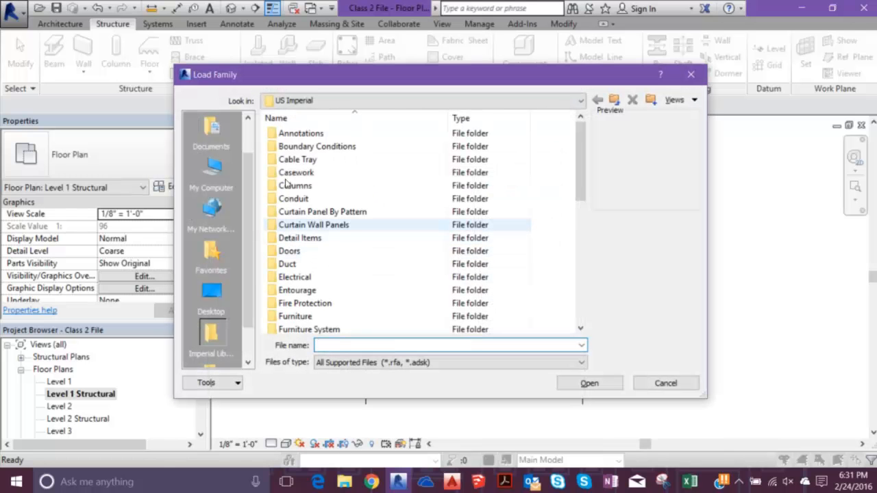
scroll(282, 152, down, 7)
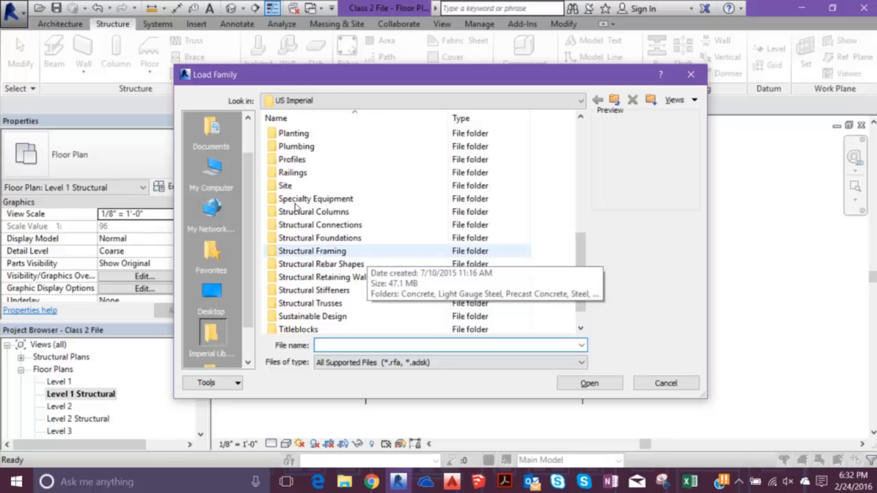
key(Return)
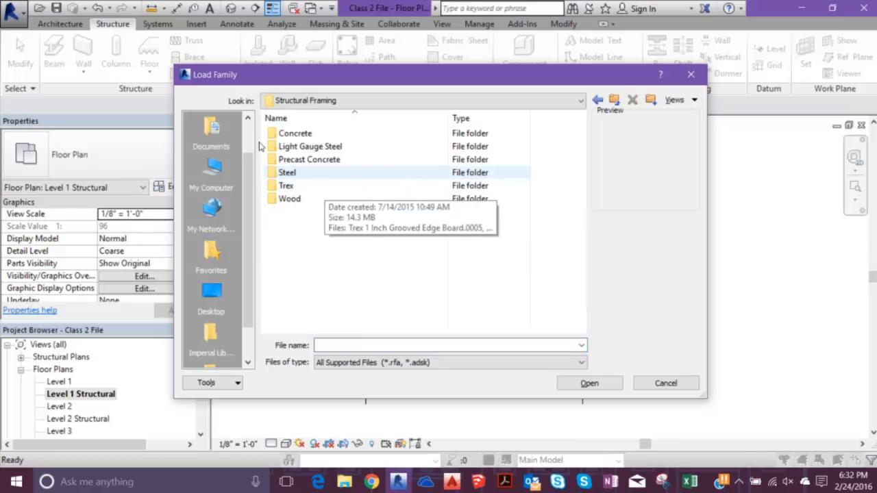
key(BackSpace)
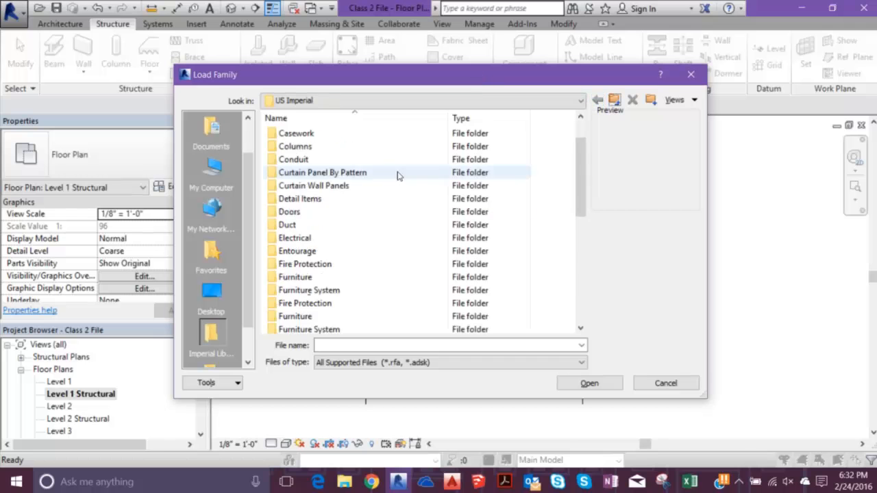
- Load the Warren Truss-11 Panel family from the Structural Trusses library folder
scroll(394, 183, down, 5)
scroll(394, 183, down, 1)
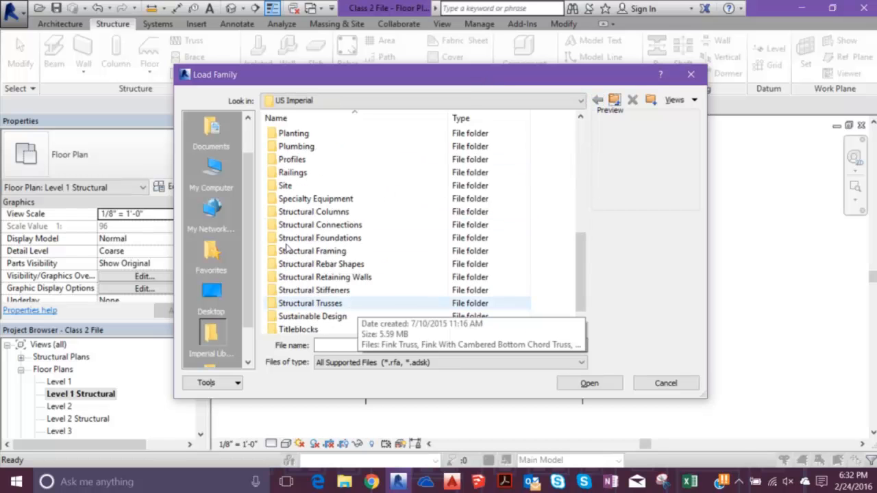
double_click(310, 303)
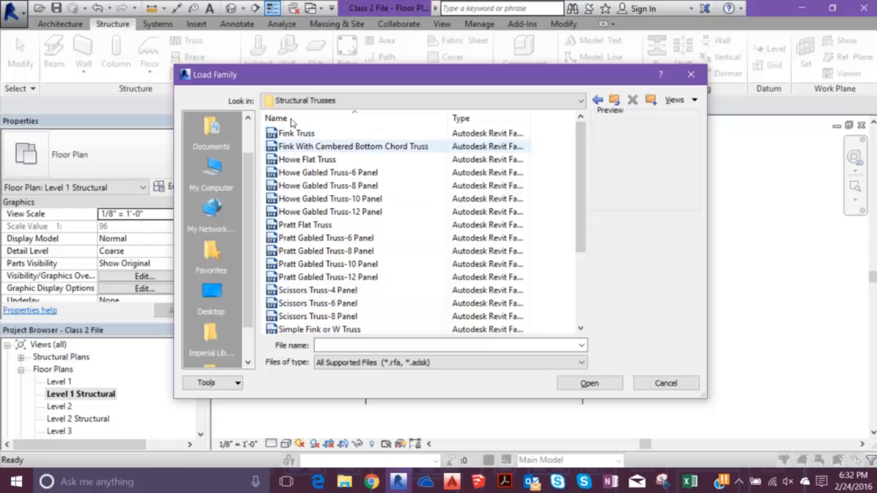
scroll(316, 232, down, 2)
click(313, 303)
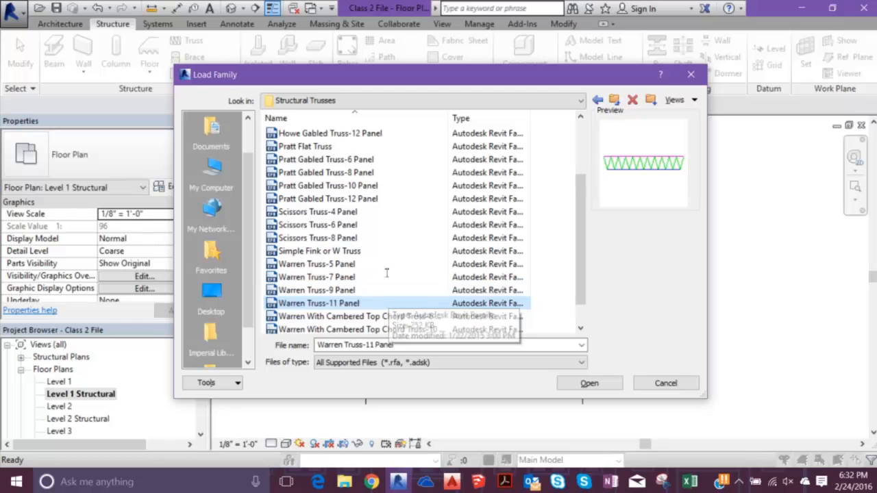
key(Return)
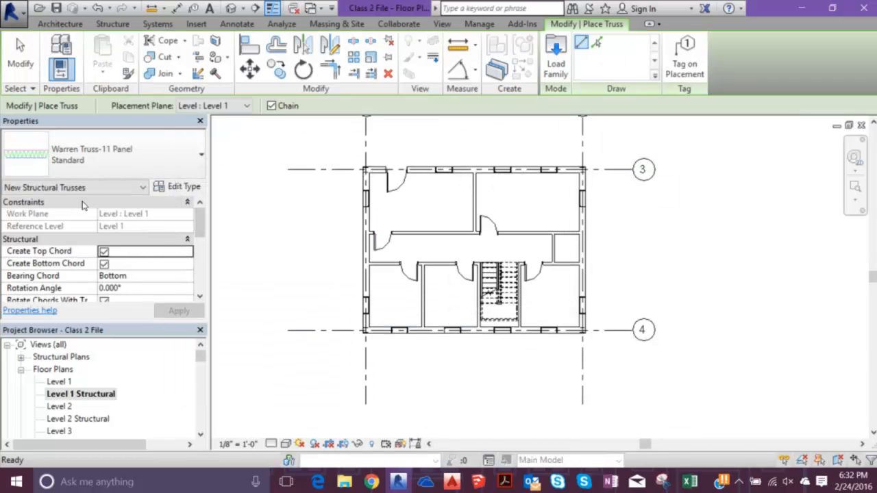
- Examine the structural properties of the Warren truss, including bearing chord and rotation angle, and leave the Truss command without placing it
scroll(160, 206, down, 1)
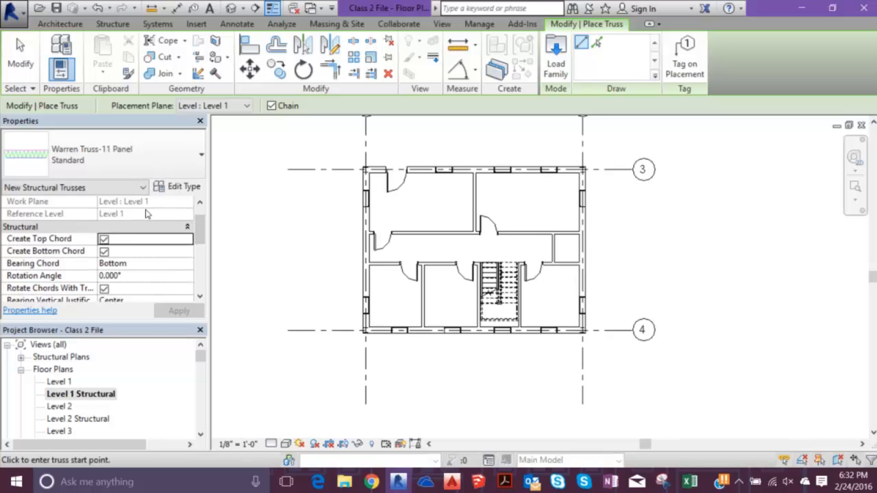
click(144, 263)
click(106, 276)
key(Escape)
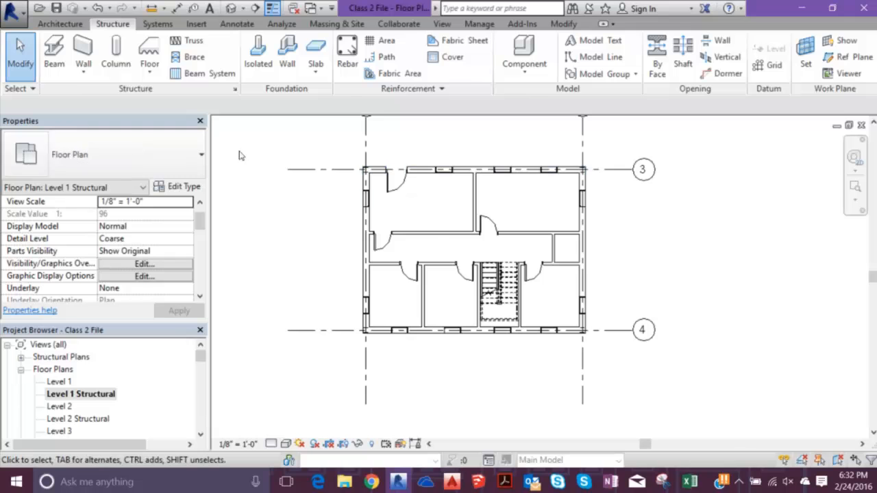
- Draw a vertical model line from grid 4 to grid 3, about 2'-1" inside the grid line through the building's left wall
click(42, 24)
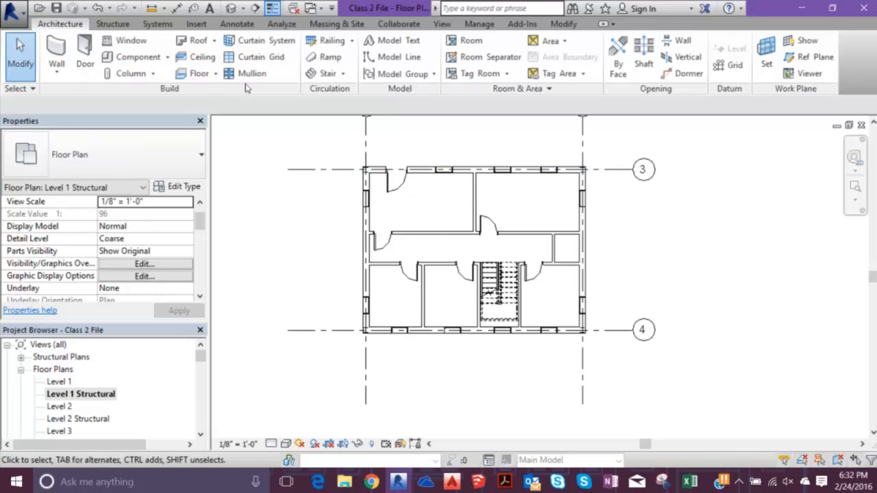
click(384, 56)
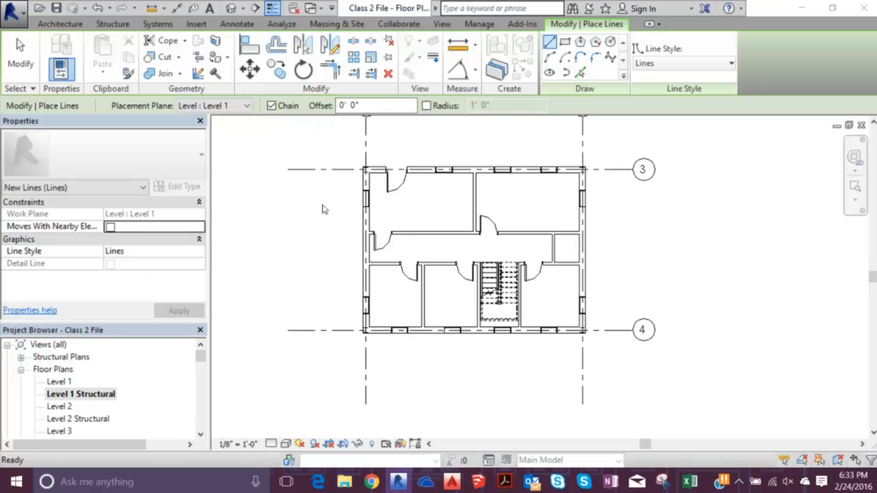
scroll(300, 285, up, 2)
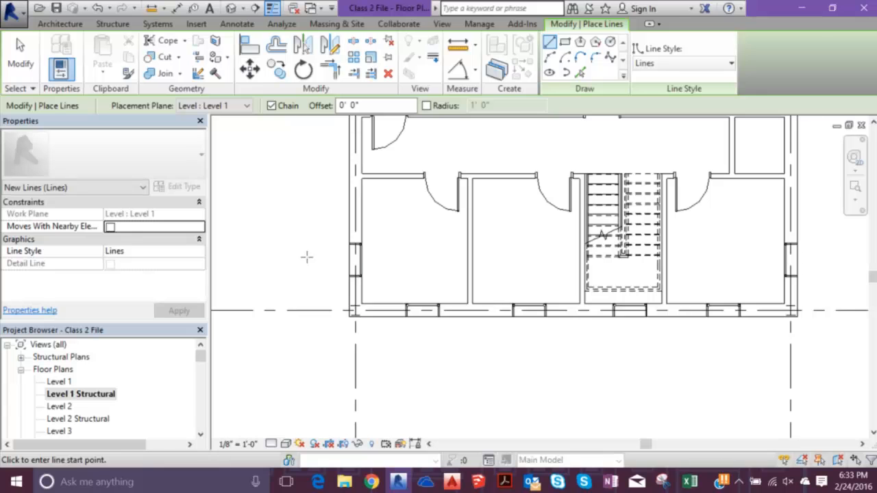
scroll(306, 247, up, 3)
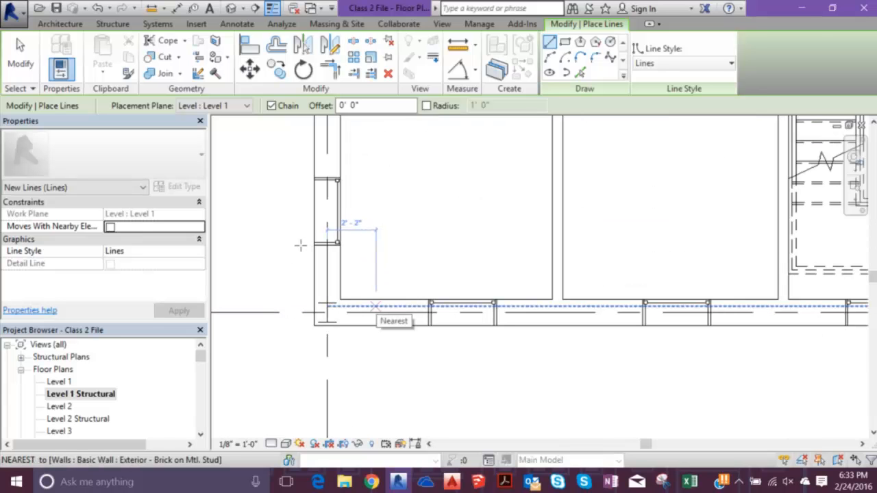
click(372, 305)
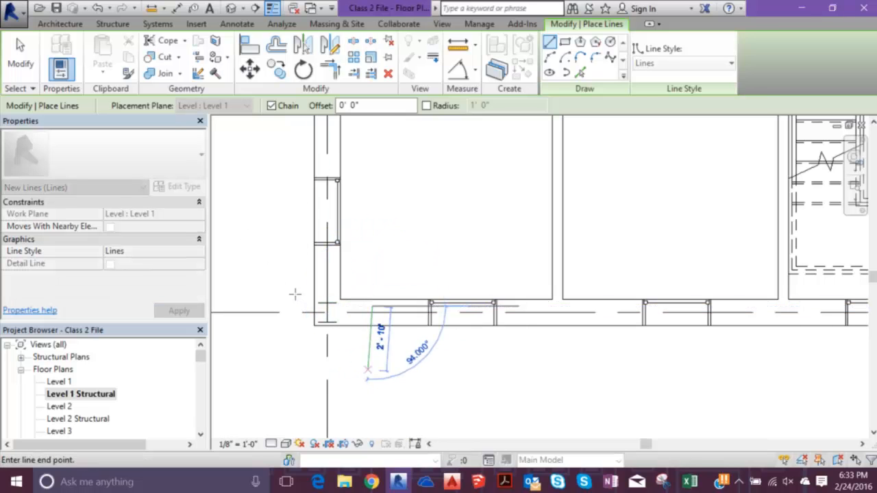
key(Escape)
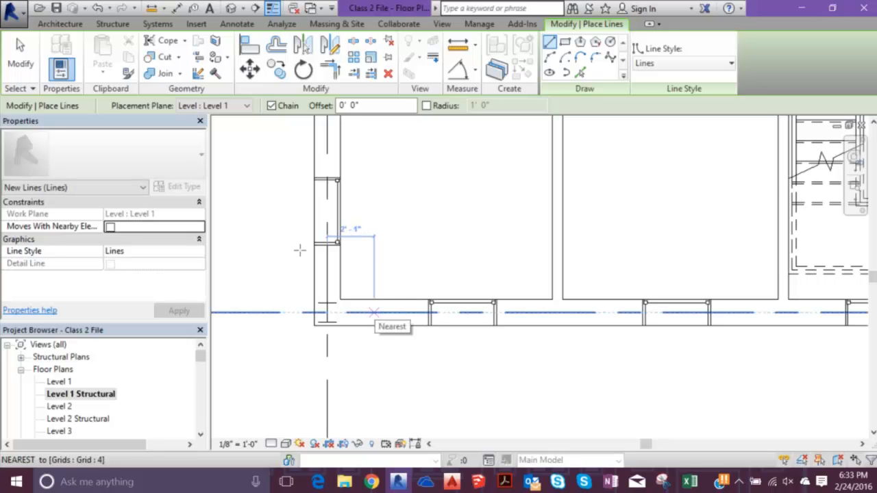
click(298, 250)
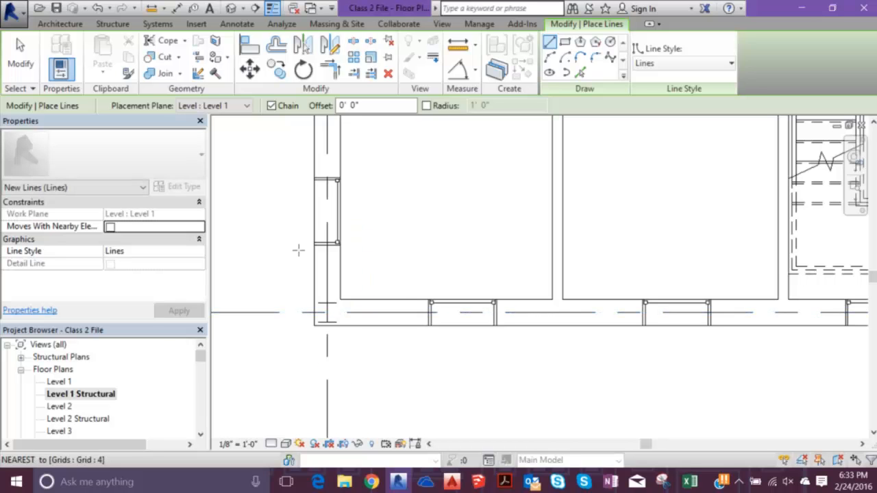
scroll(300, 194, down, 5)
middle_drag(318, 199, 317, 250)
scroll(297, 170, up, 6)
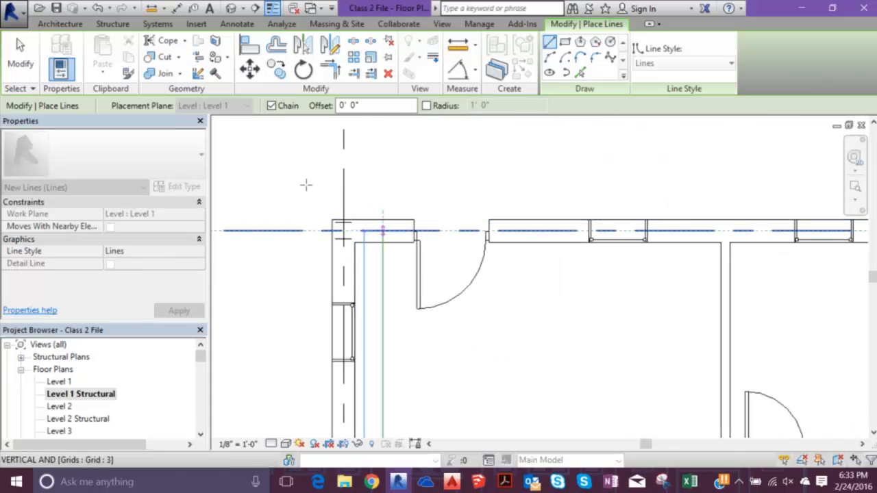
key(Escape)
key(Escape)
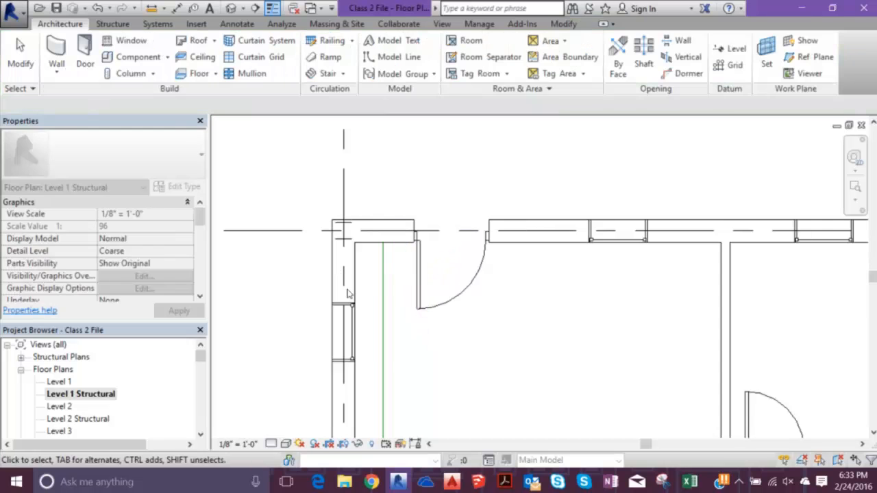
- Offset copies of the left model line toward the building's interior at 2'-0" spacing, filling the lower-left room
scroll(350, 296, down, 3)
middle_drag(356, 348, 360, 80)
click(329, 211)
key(o)
key(f)
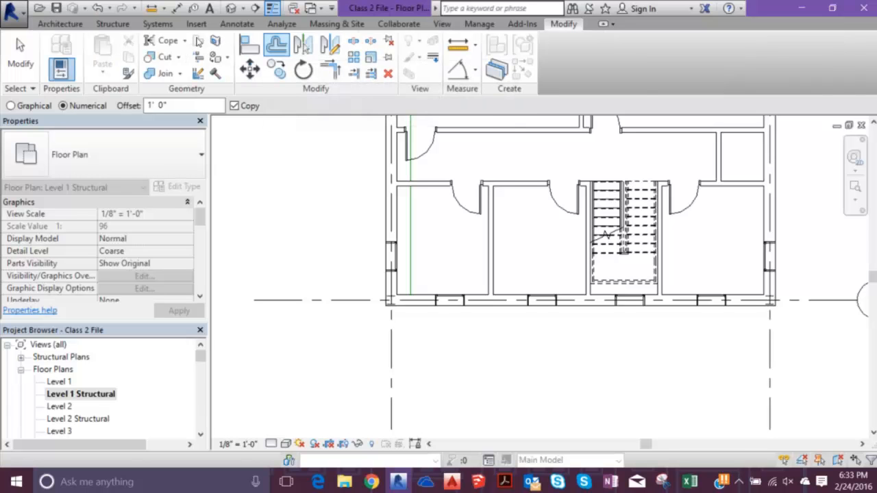
click(59, 24)
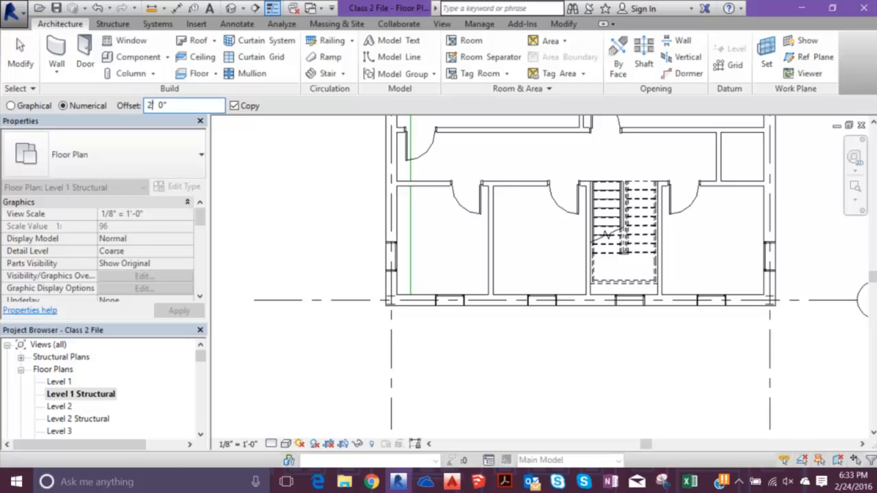
click(335, 191)
click(359, 191)
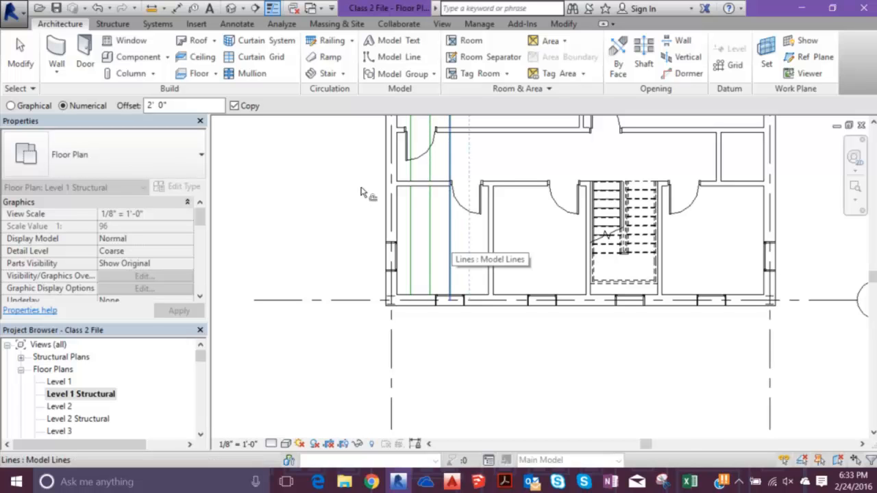
scroll(361, 192, up, 2)
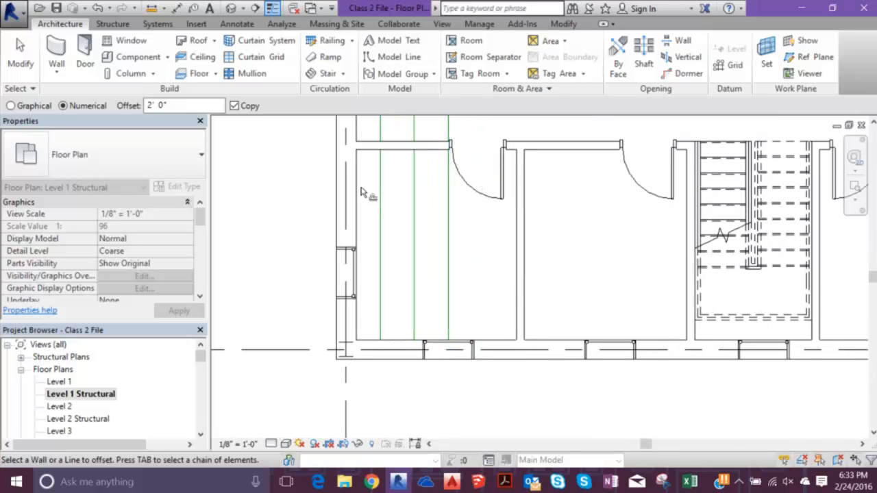
click(367, 195)
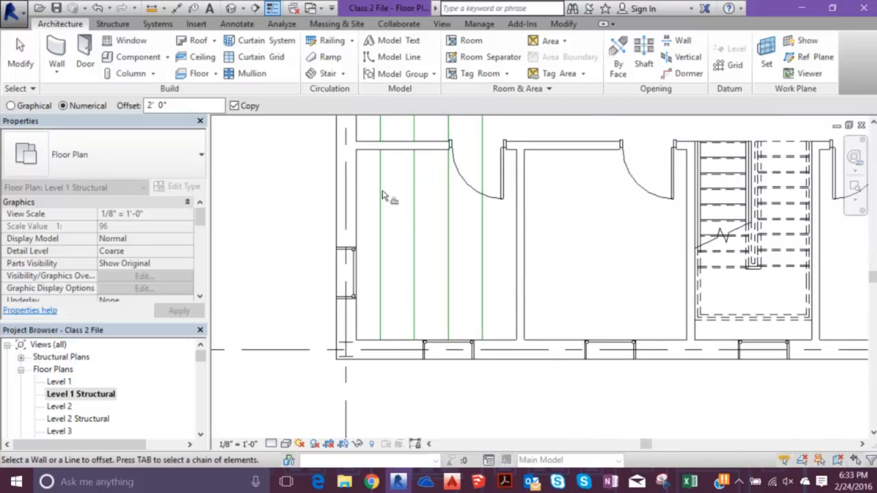
- Continue the 2'-0" offset copies of the model line across the second lower room and through the stair
click(391, 194)
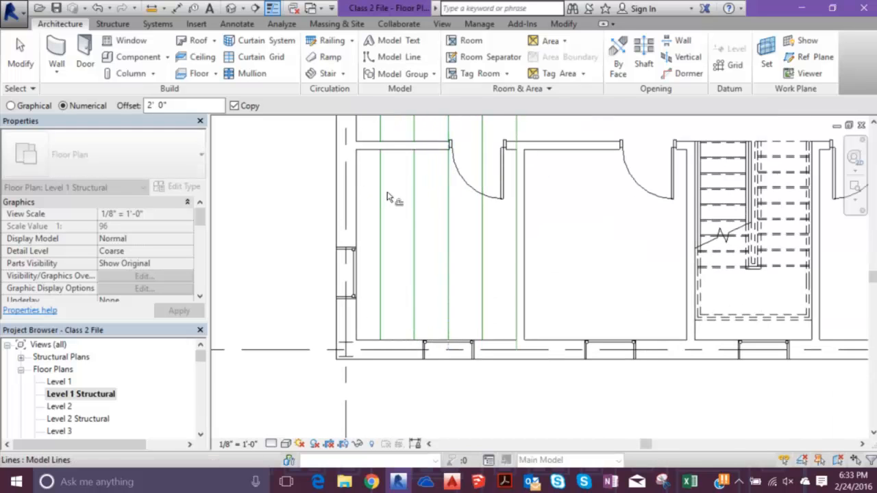
click(417, 108)
click(449, 146)
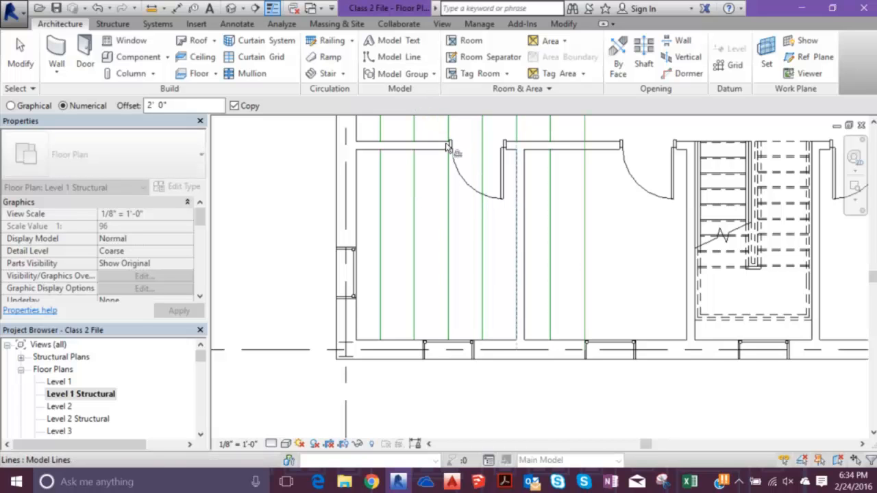
click(475, 169)
middle_drag(499, 170, 464, 210)
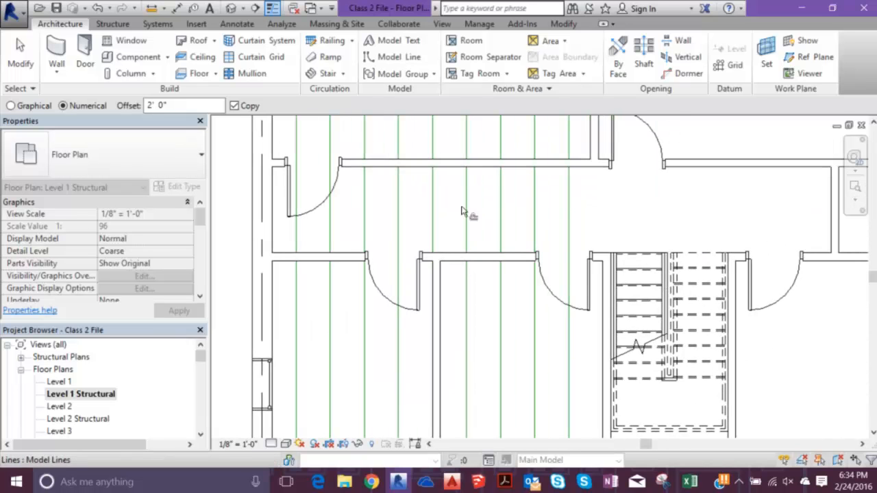
click(485, 167)
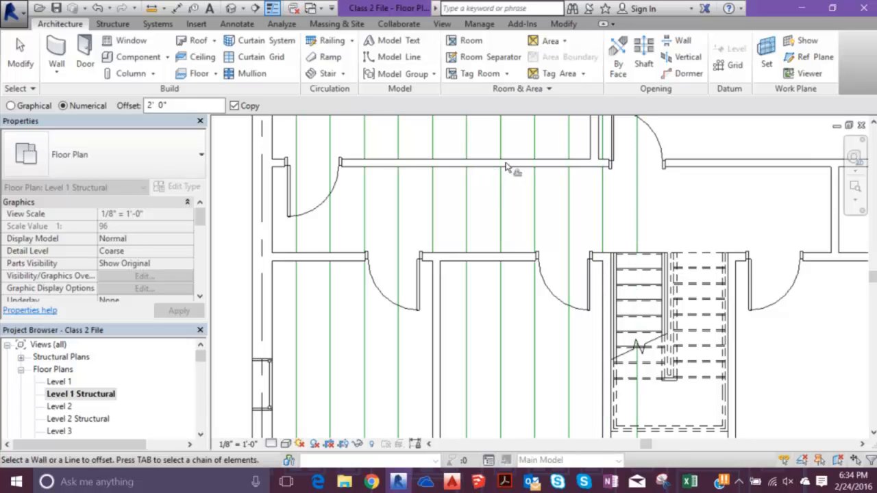
click(513, 165)
click(538, 166)
click(579, 172)
- Offset further 2'-0" model line copies from the stair to the right exterior wall, finishing the layout across the bay
middle_drag(588, 181, 484, 189)
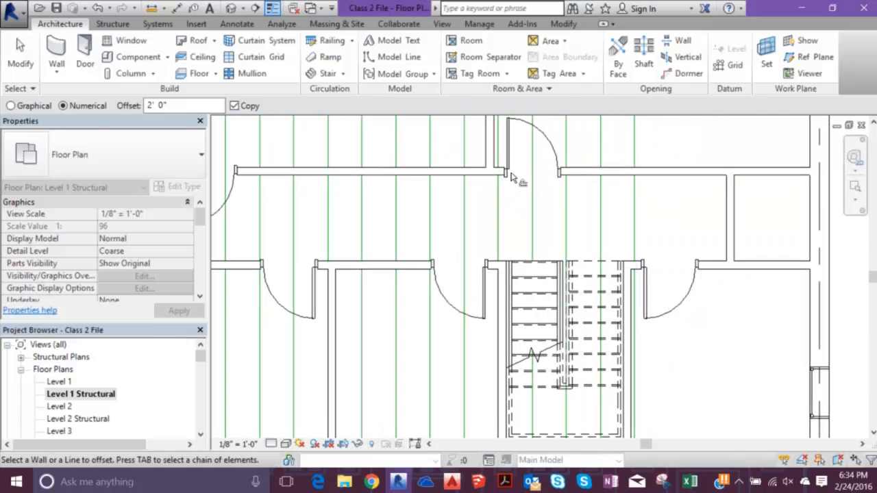
click(535, 169)
click(566, 168)
click(561, 166)
click(592, 115)
middle_drag(620, 155, 571, 164)
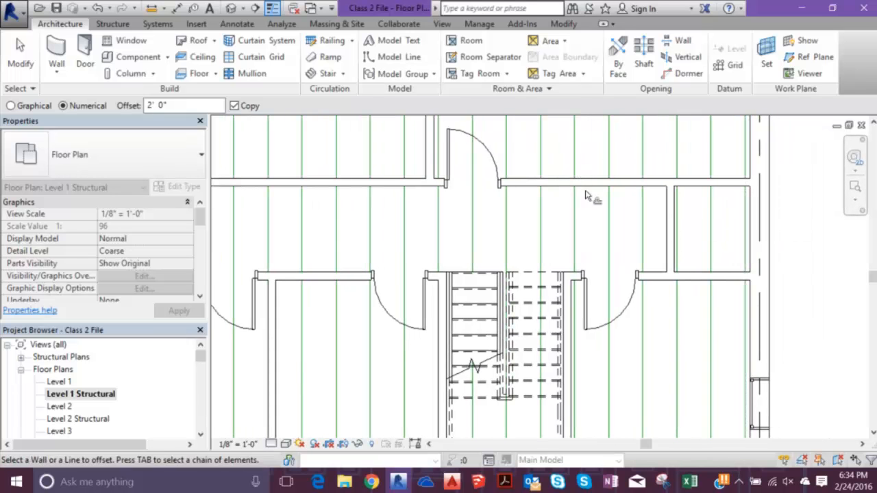
key(Escape)
scroll(559, 182, down, 3)
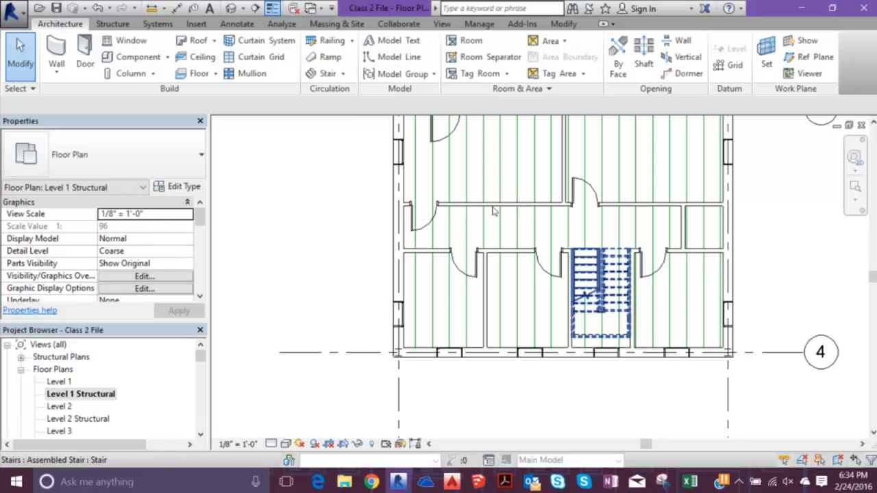
- Start placing Warren Truss-11 Panel trusses on the Level 1 plane by picking the leftmost model lines between grids 3 and 4
click(99, 24)
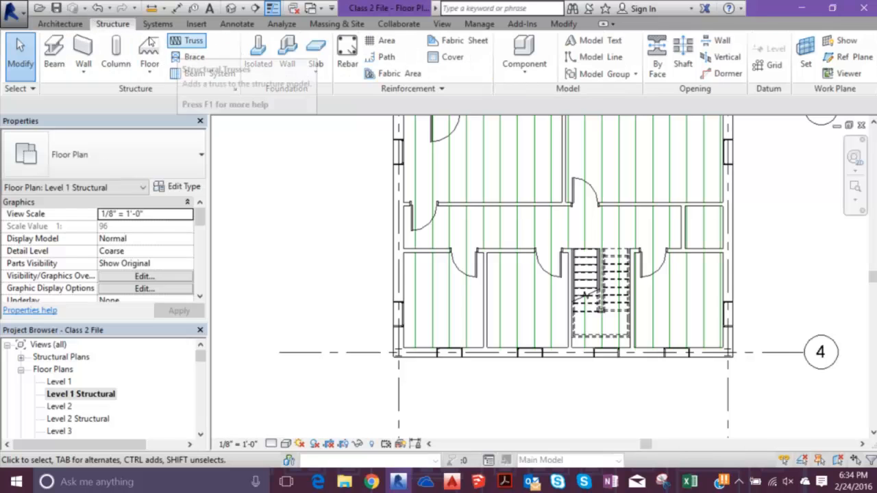
click(183, 41)
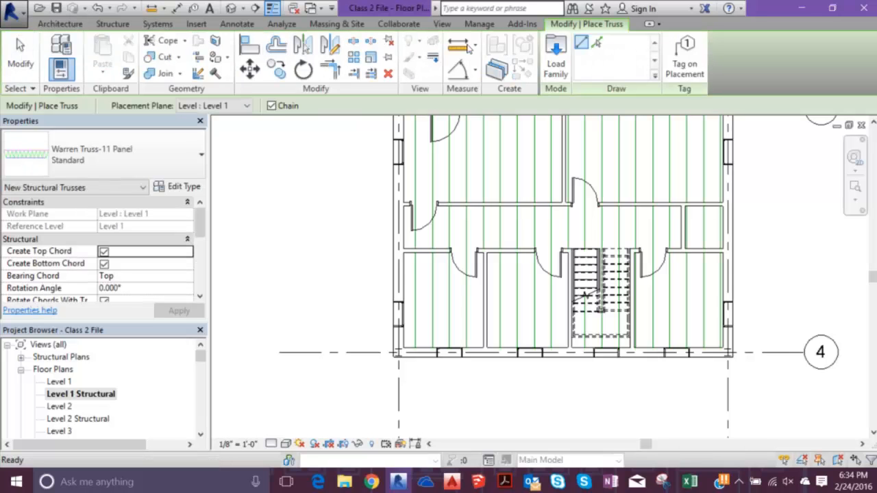
click(333, 224)
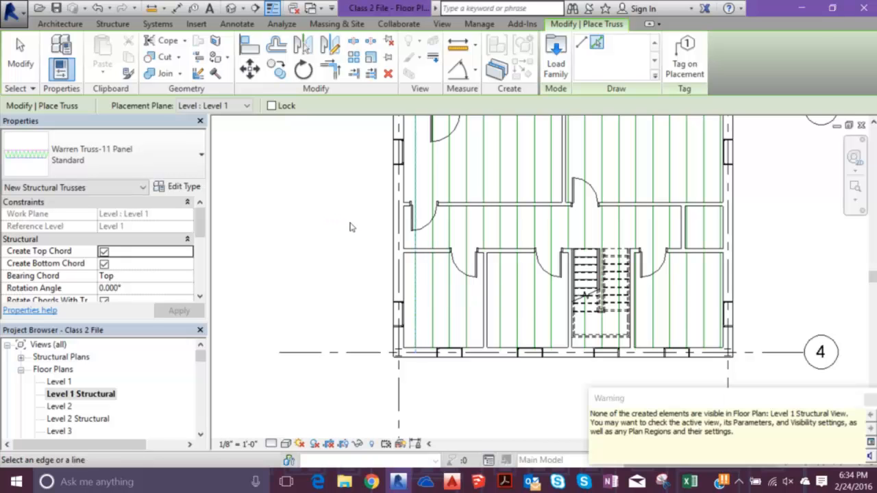
click(348, 224)
click(361, 245)
click(372, 245)
click(388, 179)
click(400, 180)
click(416, 181)
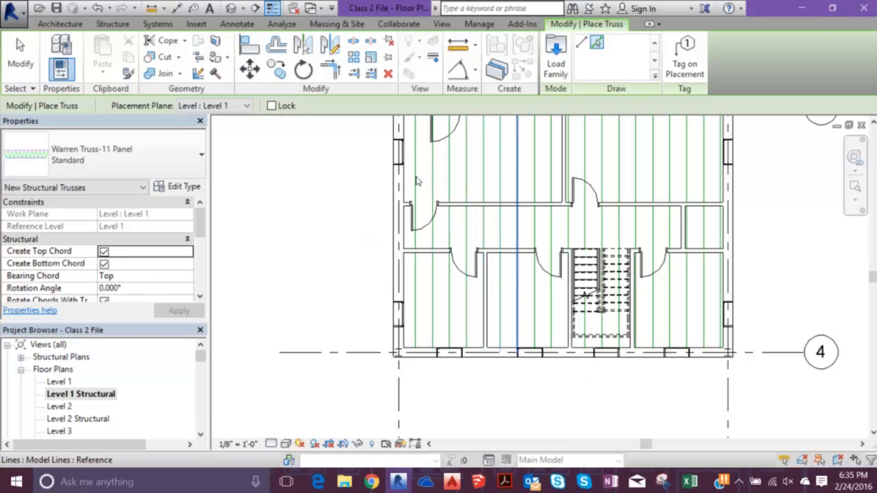
- Place Warren trusses along the middle model lines, from the second lower room through the stair area
click(443, 178)
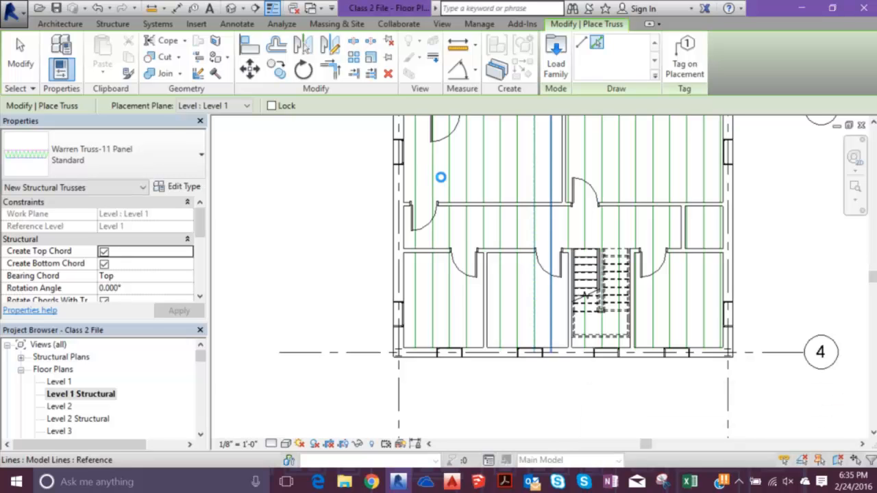
click(415, 179)
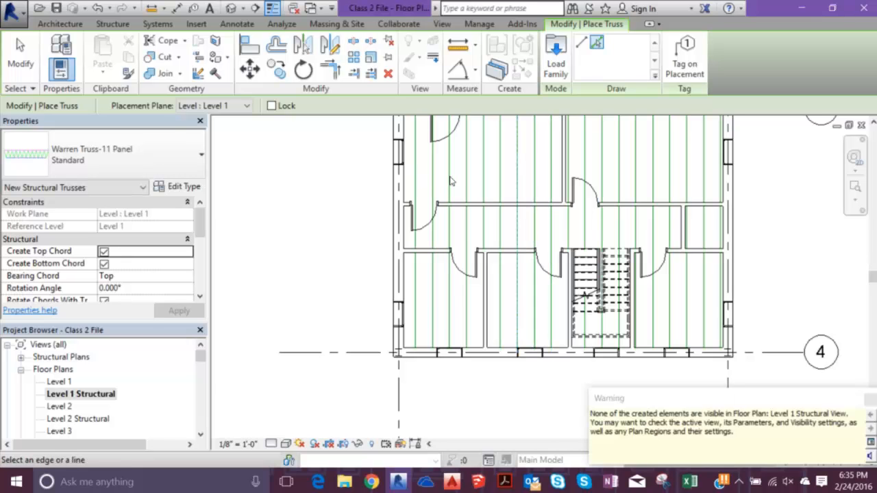
click(452, 181)
click(469, 179)
click(468, 180)
click(499, 185)
click(507, 184)
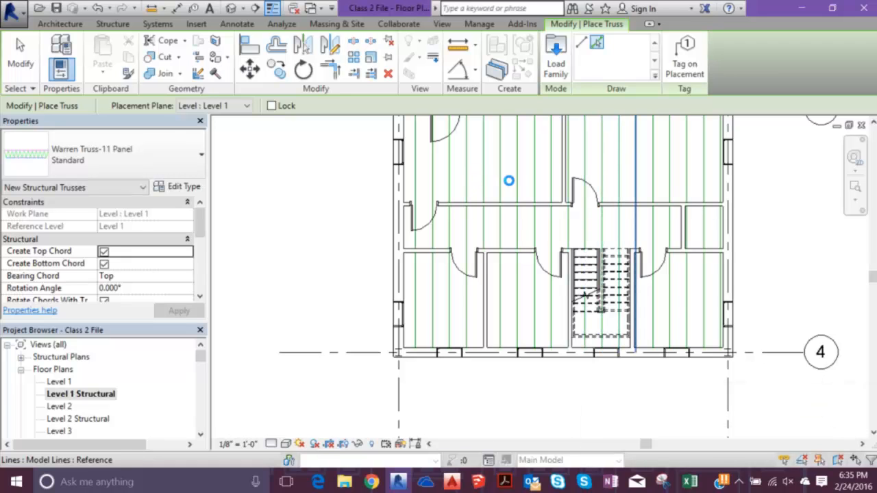
- Place Warren trusses along the remaining model lines up to the right exterior wall and end truss placement
click(523, 184)
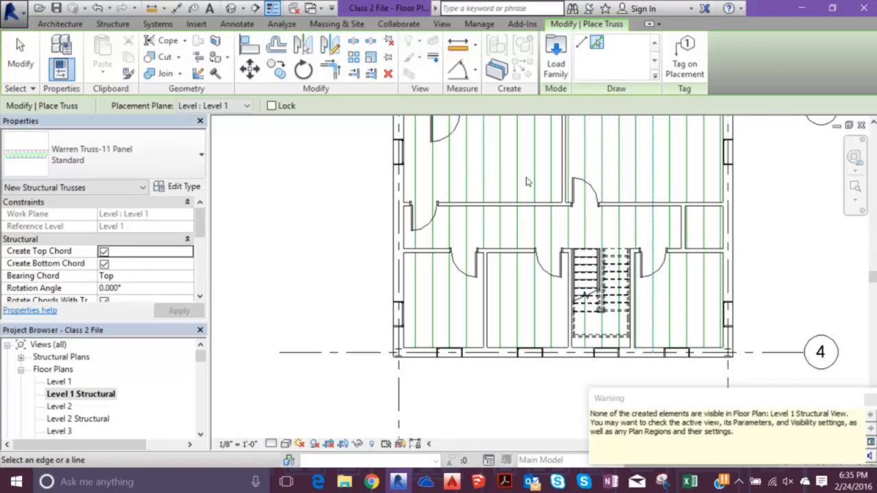
click(540, 181)
click(544, 179)
click(551, 140)
click(573, 143)
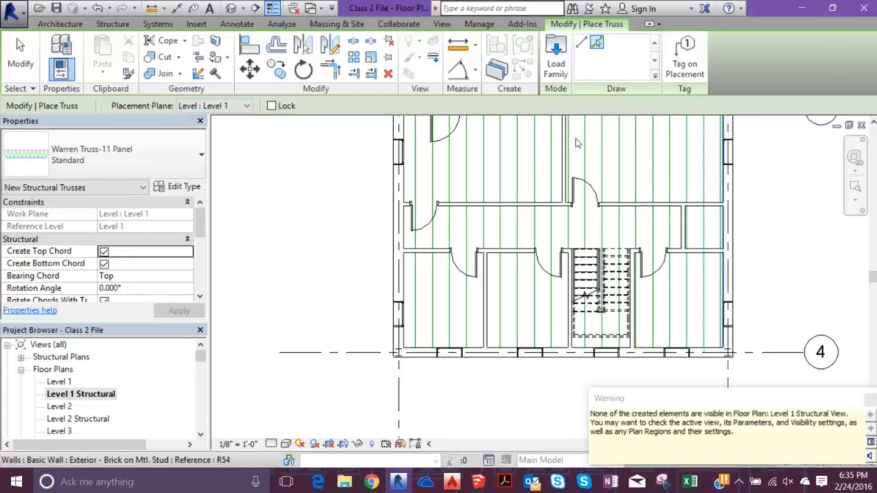
click(577, 141)
key(Escape)
key(Escape)
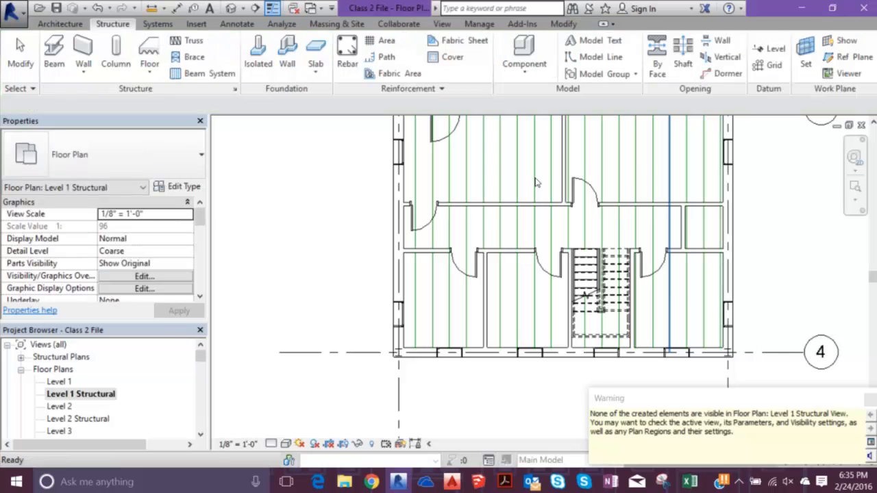
- Open the default 3D view and examine the placed trusses beneath the structural frame from the right and back sides
middle_drag(233, 147, 227, 182)
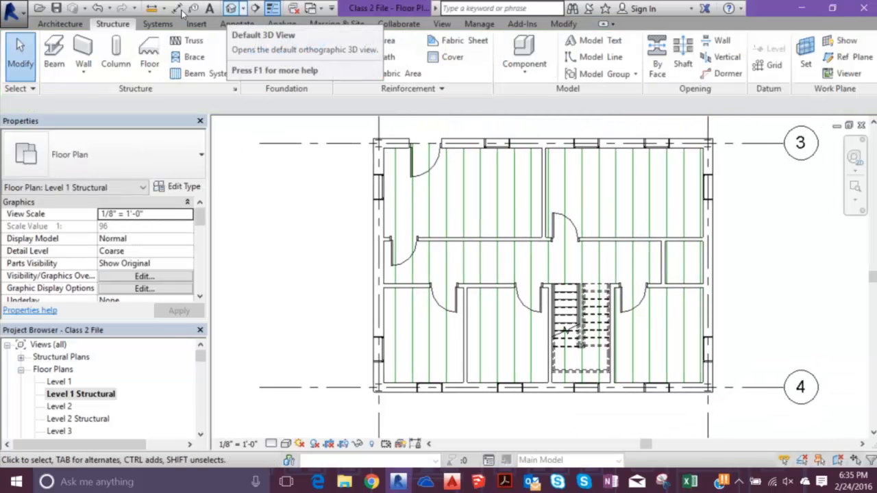
click(231, 8)
shift+middle_drag(416, 342, 366, 292)
drag(490, 321, 364, 291)
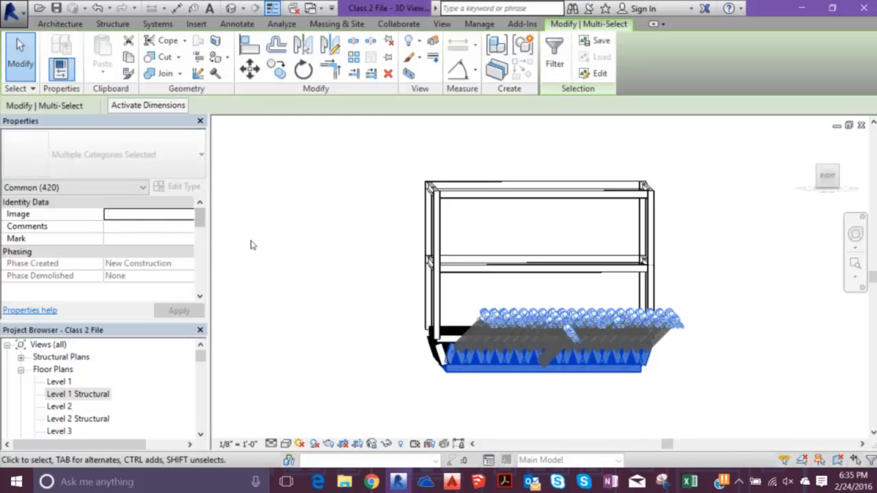
shift+middle_drag(254, 222, 325, 199)
click(277, 224)
shift+middle_drag(464, 176, 384, 213)
drag(344, 269, 618, 373)
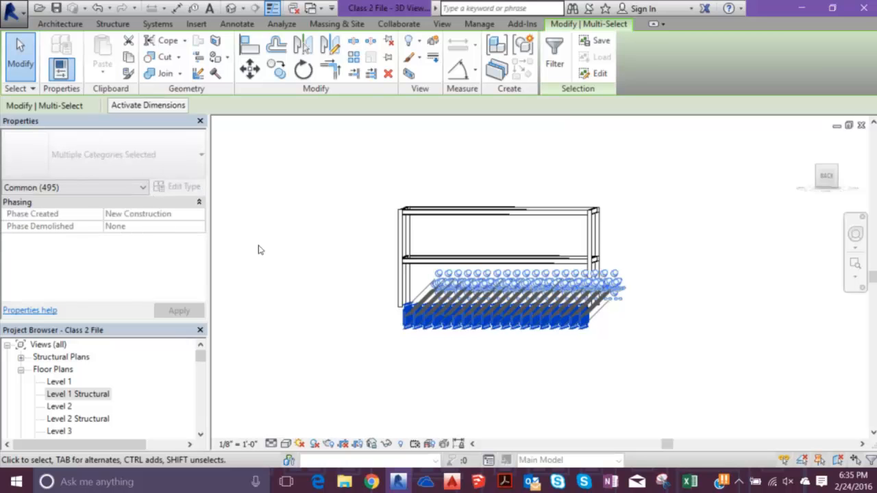
click(288, 251)
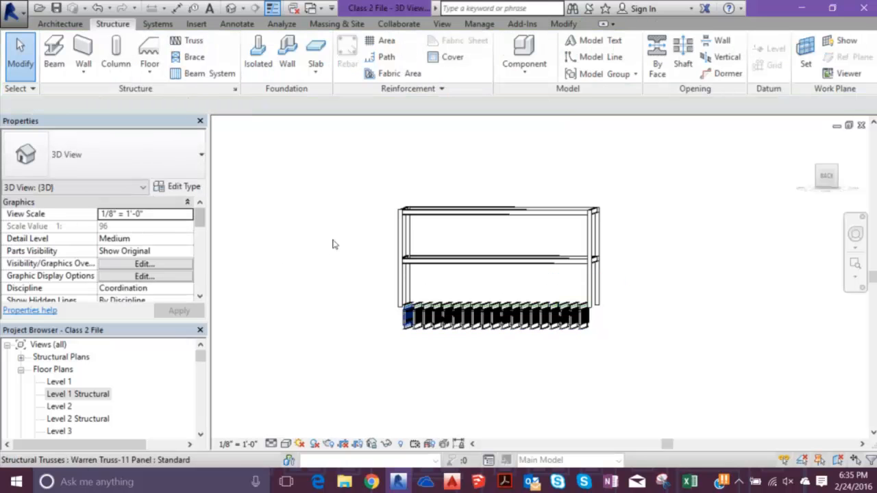
- Select the outermost Warren truss and review its type properties for chords, webs and construction without changing them
shift+middle_drag(349, 242, 331, 268)
scroll(303, 243, up, 8)
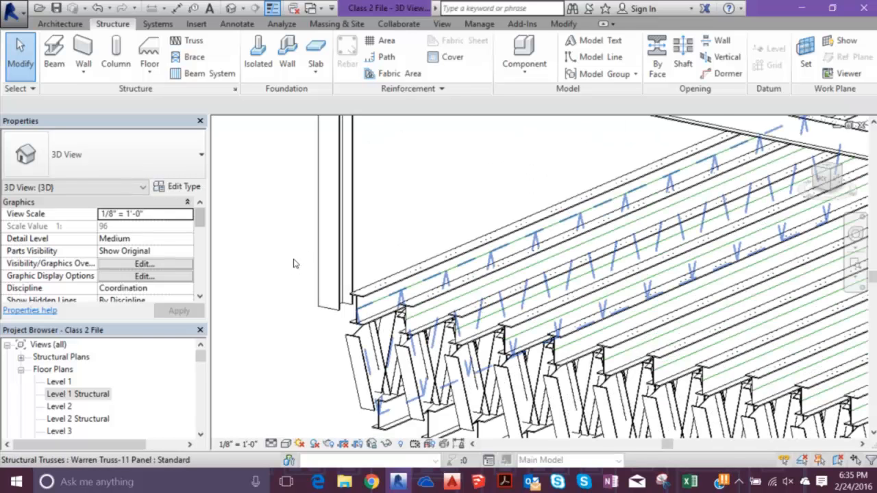
click(293, 264)
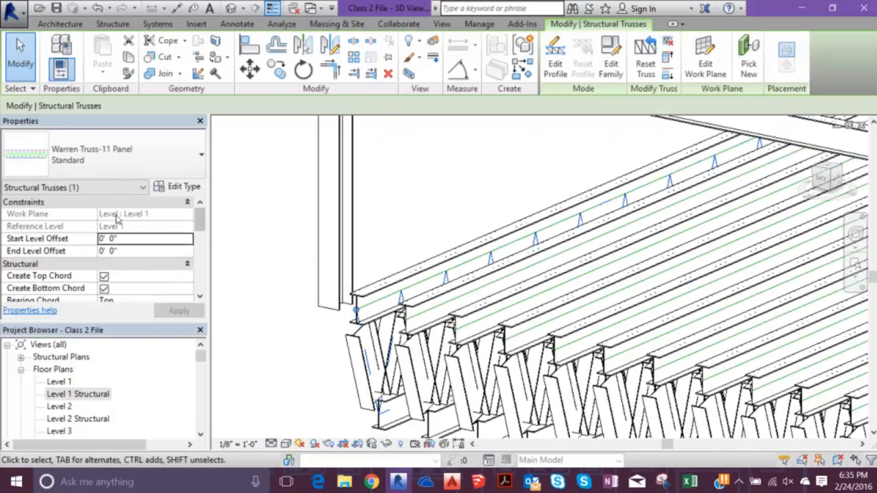
click(115, 142)
click(119, 135)
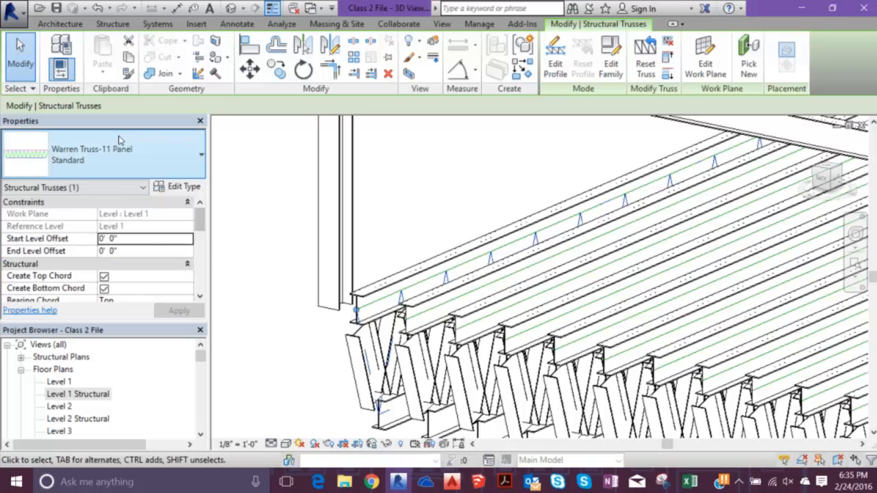
click(179, 187)
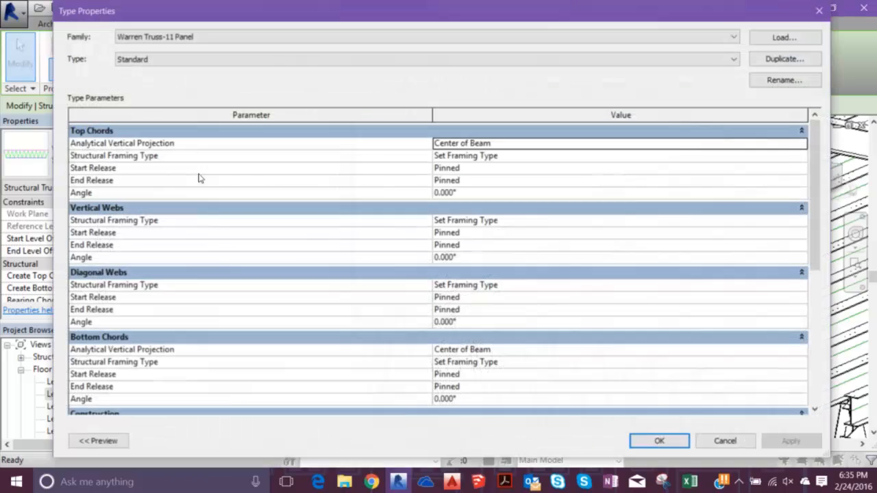
scroll(401, 163, down, 1)
scroll(401, 163, down, 5)
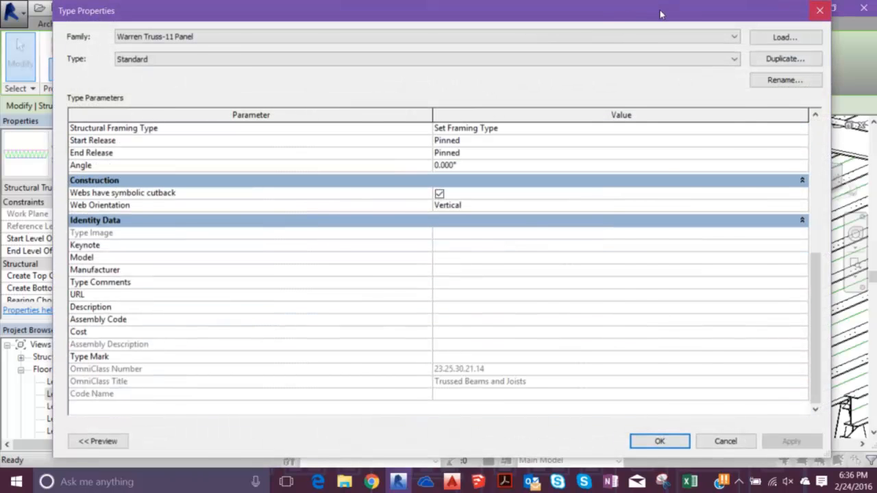
click(819, 10)
- Try a truss height of 1'-0" on the selected outermost Warren truss
scroll(164, 186, down, 1)
scroll(164, 192, down, 3)
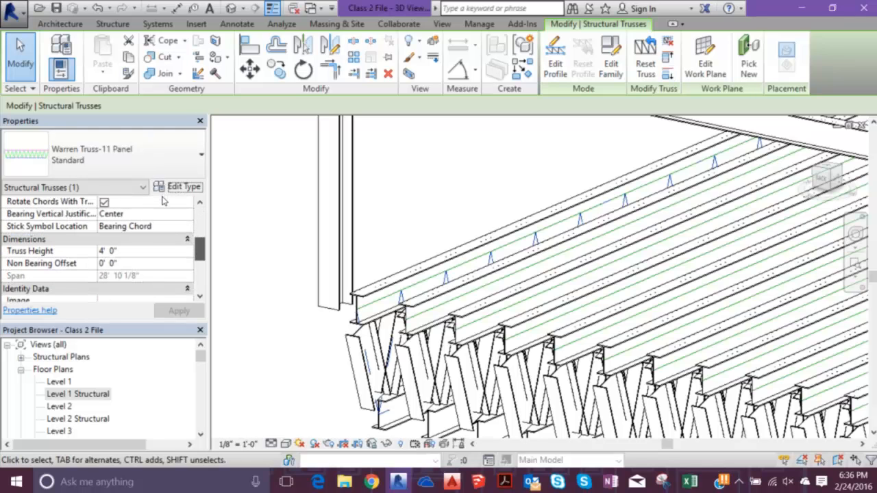
drag(200, 250, 200, 248)
click(129, 263)
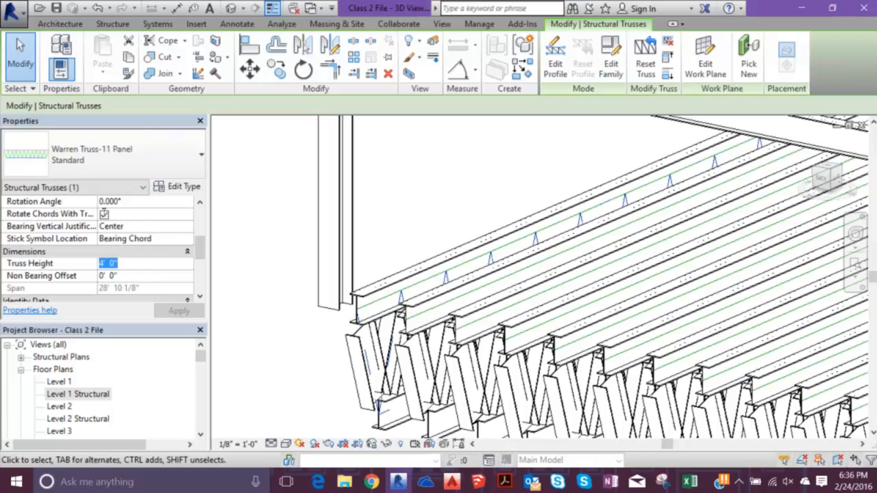
text(1)
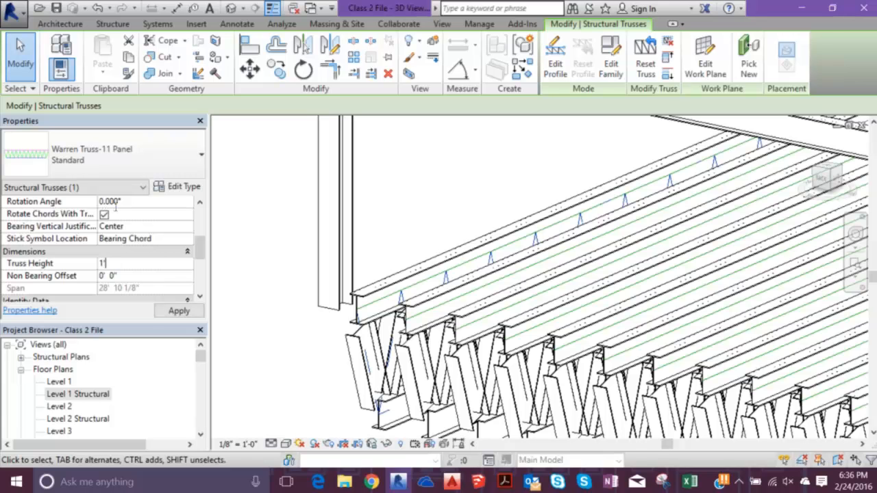
key(Return)
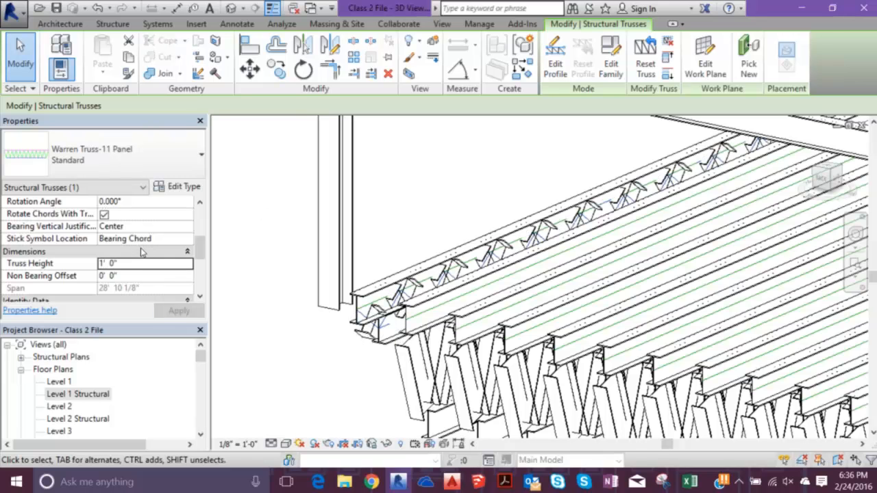
click(253, 283)
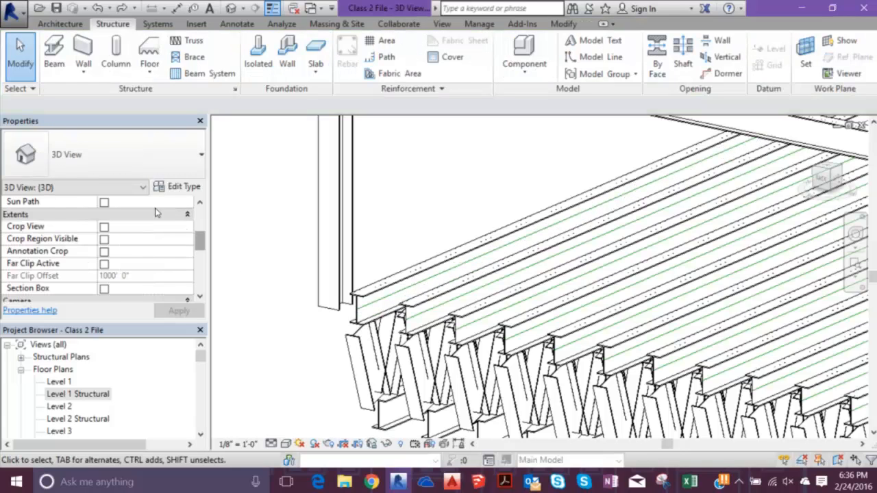
- Examine the Warren trusses from several angles and review the outermost truss's instance properties for level offsets, chords, bearing and dimensions
click(357, 321)
drag(200, 244, 200, 276)
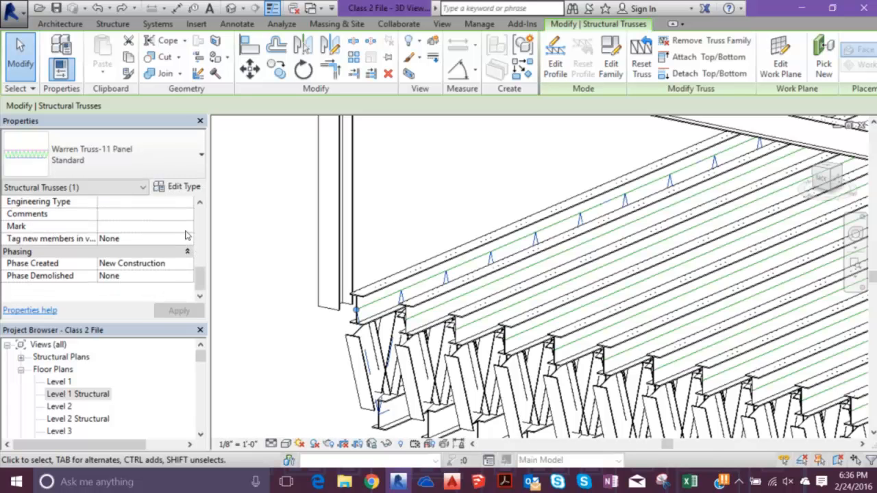
key(Escape)
scroll(293, 289, down, 5)
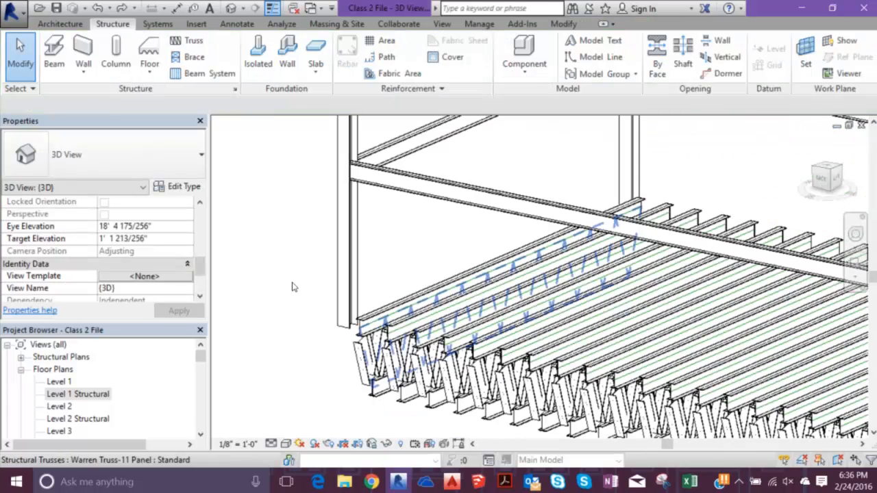
middle_drag(304, 301, 254, 235)
shift+middle_drag(472, 274, 267, 274)
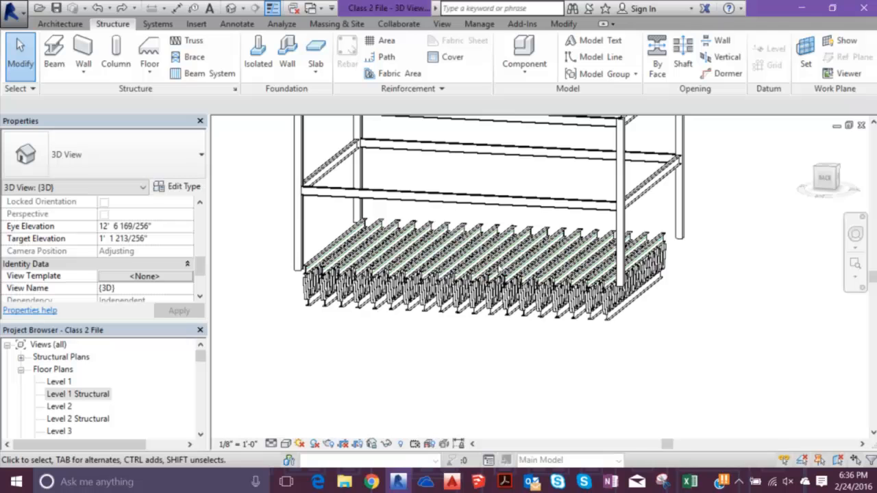
click(634, 278)
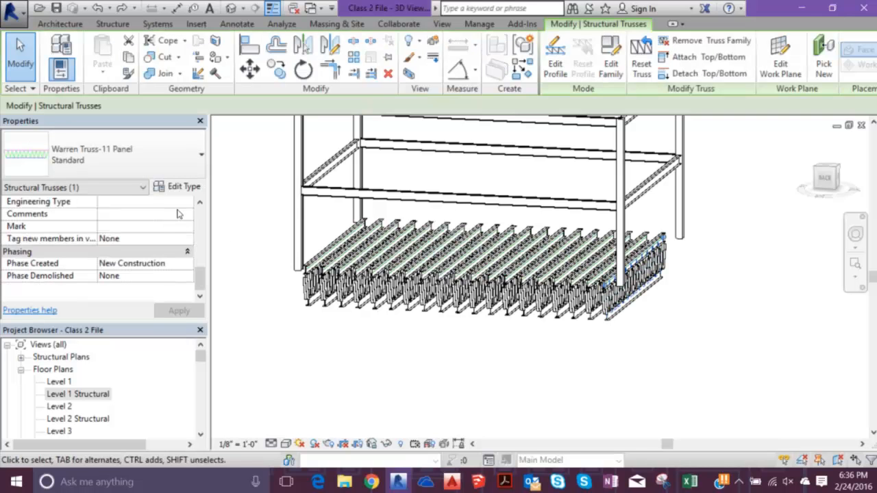
scroll(161, 226, up, 3)
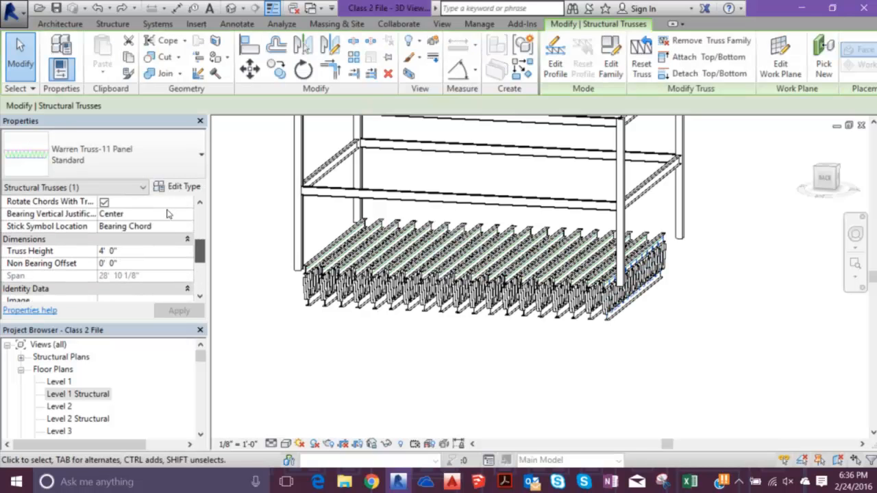
scroll(168, 214, up, 5)
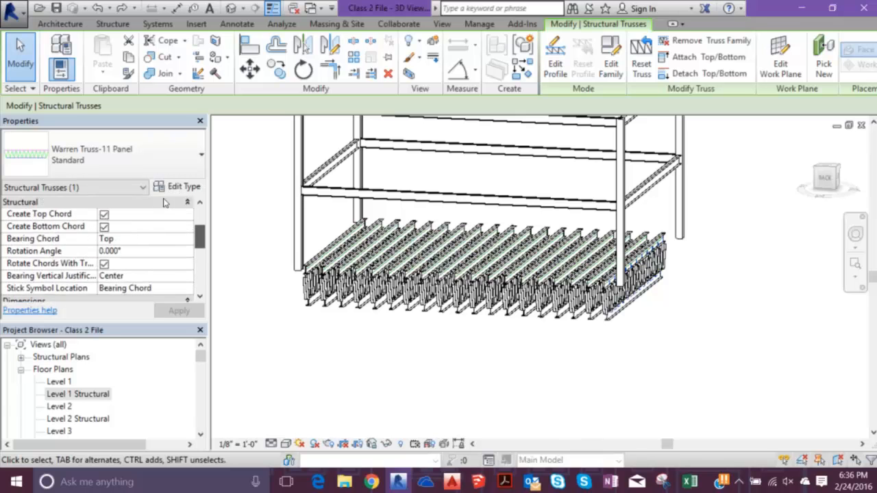
scroll(165, 194, up, 2)
scroll(165, 192, down, 1)
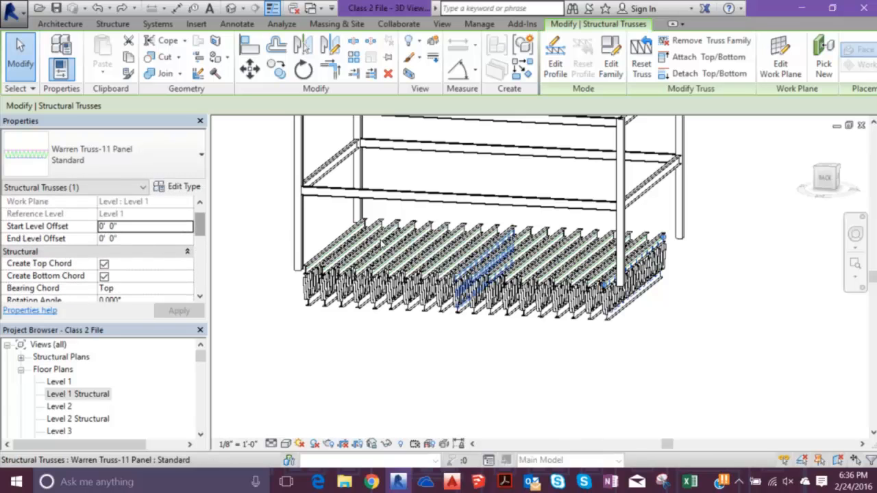
- Select all the Warren trusses beneath the structural frame together and delete them, keeping the model lines
shift+middle_drag(505, 301, 533, 255)
drag(690, 320, 228, 229)
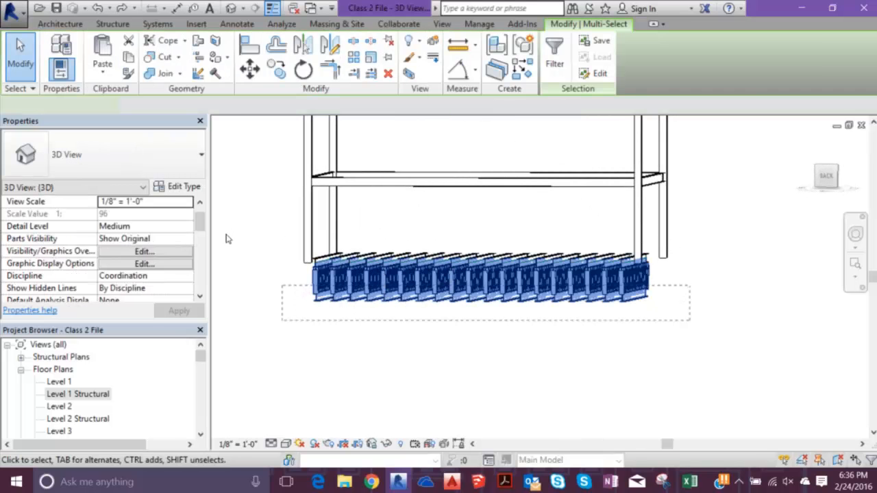
key(Delete)
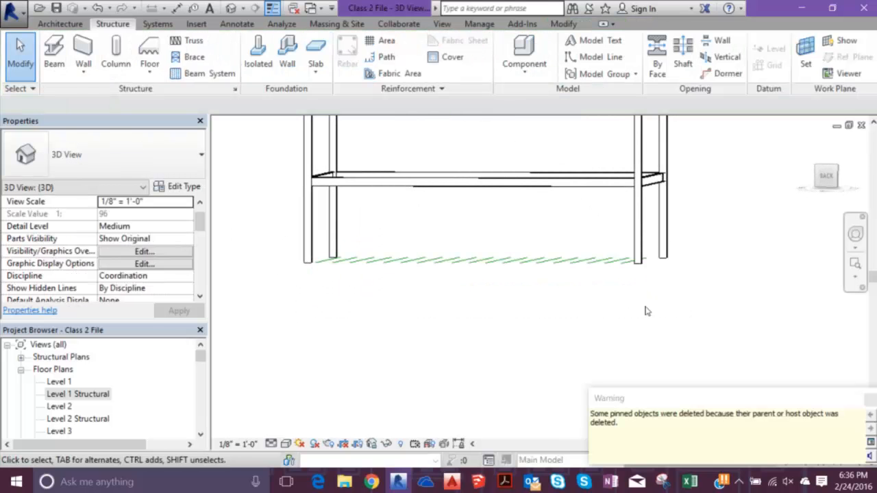
- Select all the model lines at the base of the frame and review their work plane, graphics and phasing properties
shift+middle_drag(532, 268, 522, 308)
shift+middle_drag(516, 257, 537, 266)
click(537, 263)
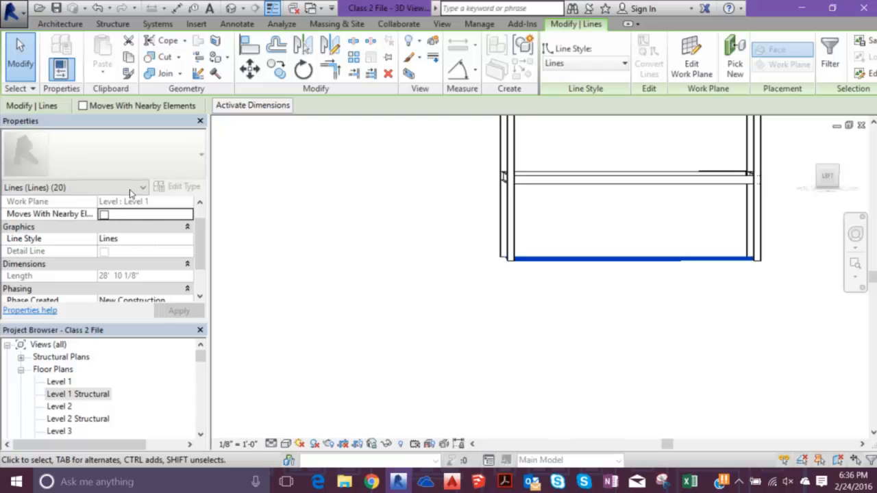
scroll(158, 198, down, 3)
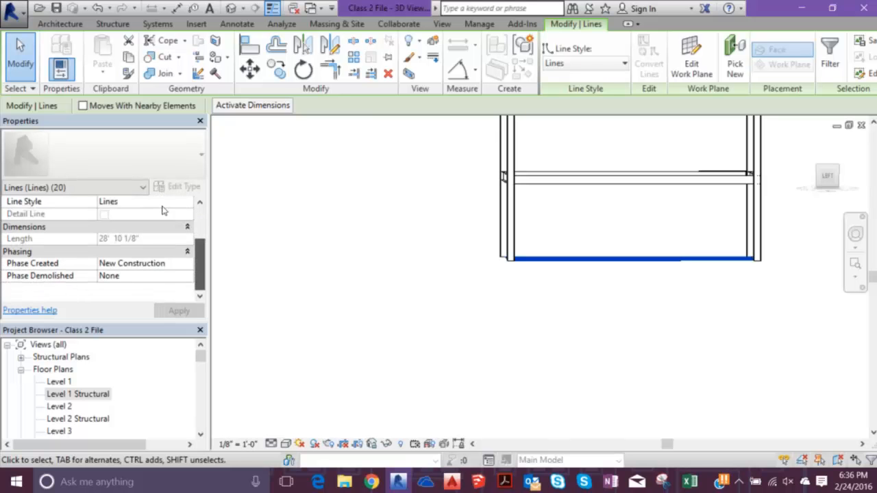
shift+middle_drag(422, 227, 423, 279)
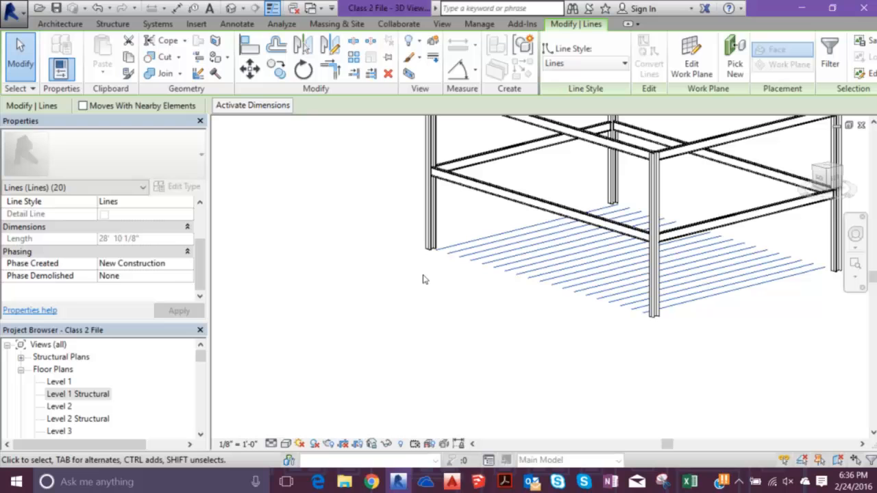
- Open the North elevation, select the whole building and filter the selection down to only the Lines category
click(161, 354)
scroll(162, 353, down, 5)
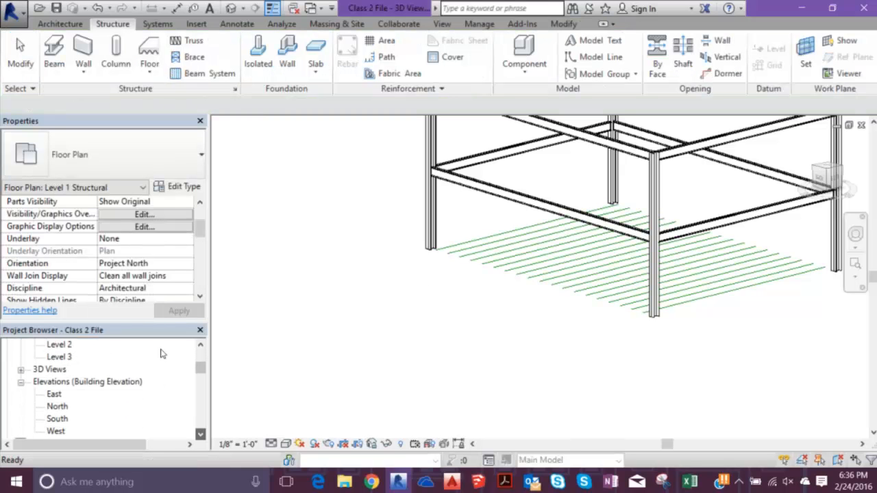
scroll(162, 354, down, 1)
double_click(58, 395)
scroll(406, 264, up, 5)
drag(295, 117, 740, 401)
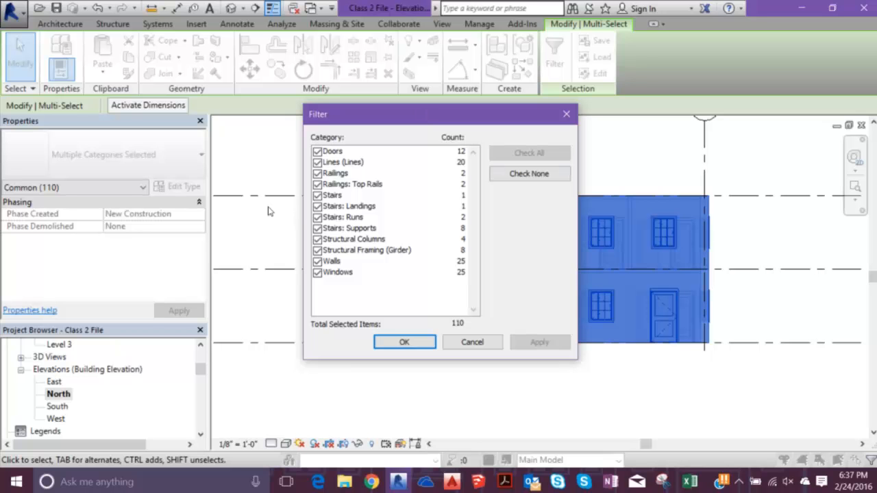
click(529, 173)
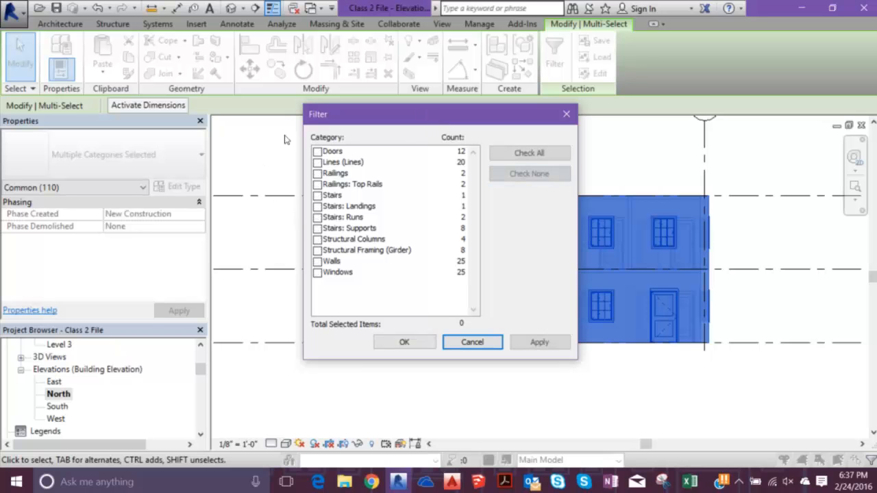
click(318, 162)
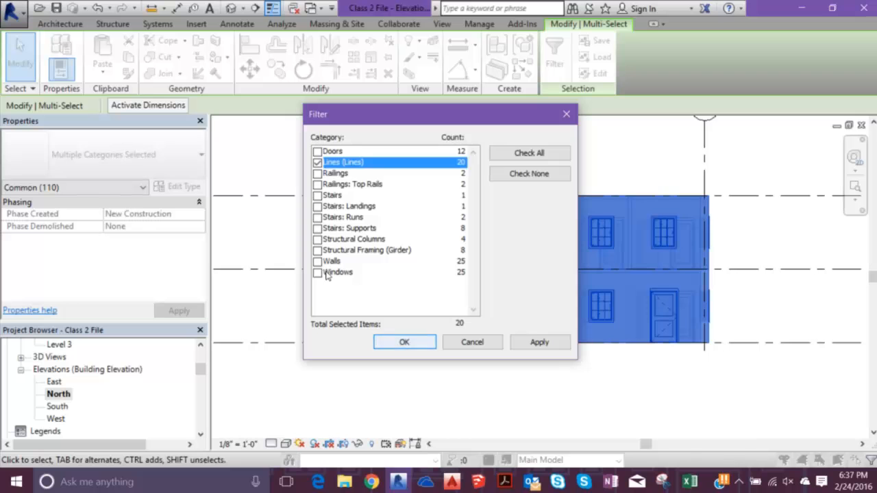
key(Return)
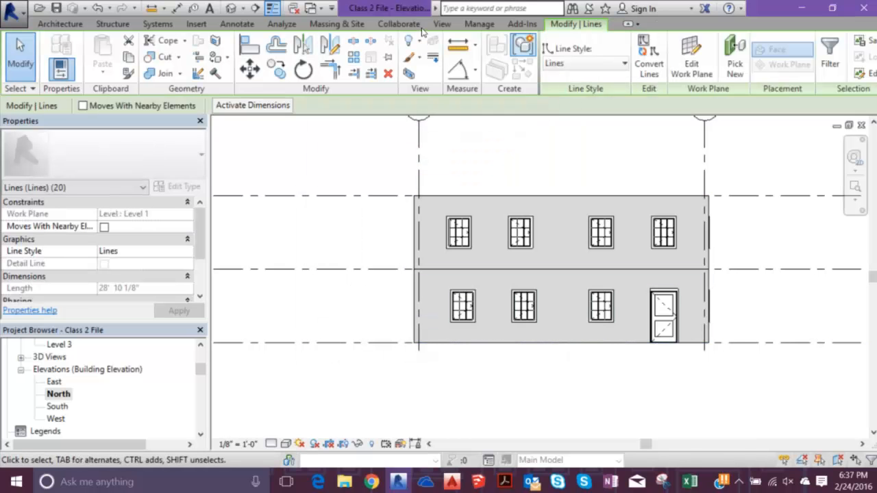
- Try to move the selected model lines upward off Level 1, then clear the command and selection
click(250, 69)
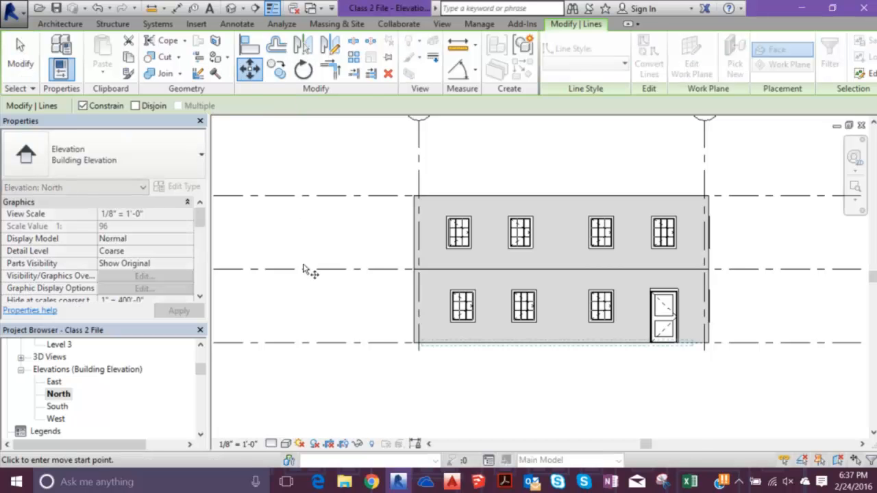
click(336, 277)
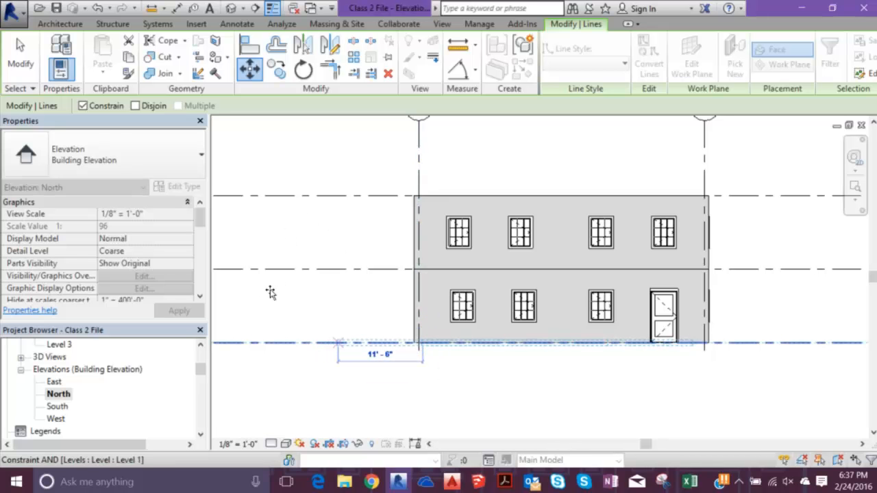
key(Escape)
key(Escape)
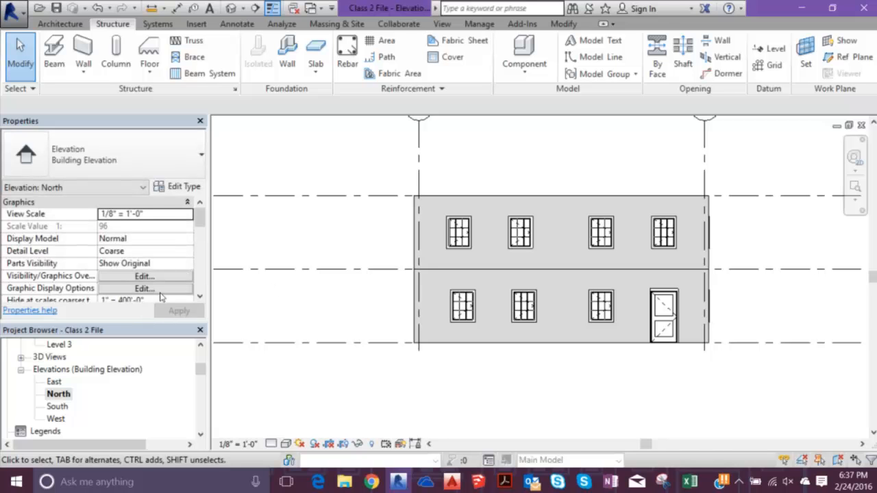
- Open the Level 2 floor plan and draw a model line over the leftmost underlying line, between the upper and lower exterior walls
scroll(82, 383, up, 3)
double_click(60, 406)
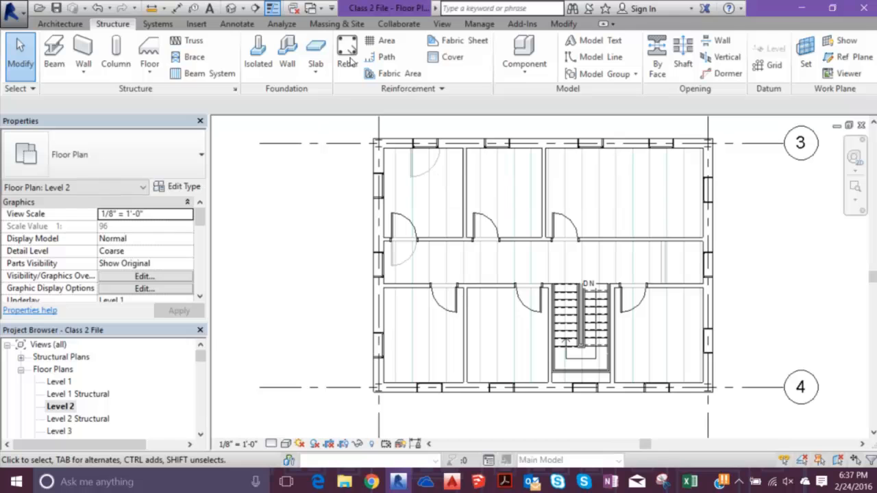
click(59, 23)
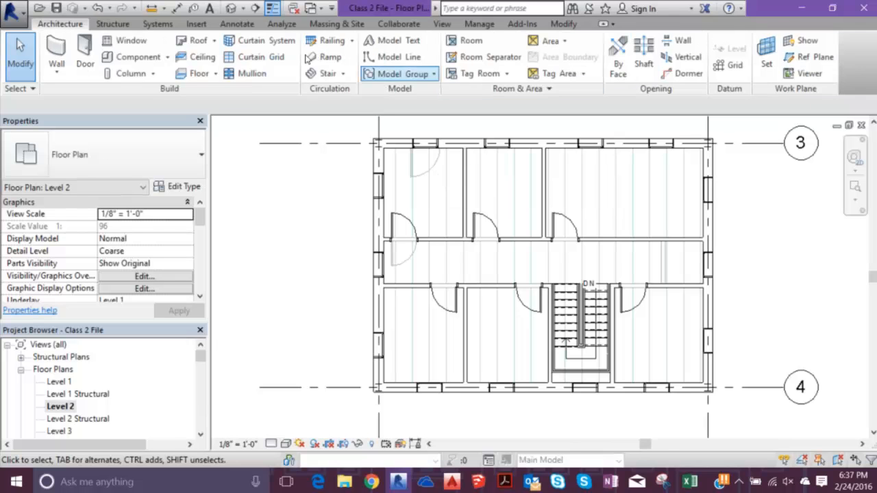
scroll(398, 143, up, 3)
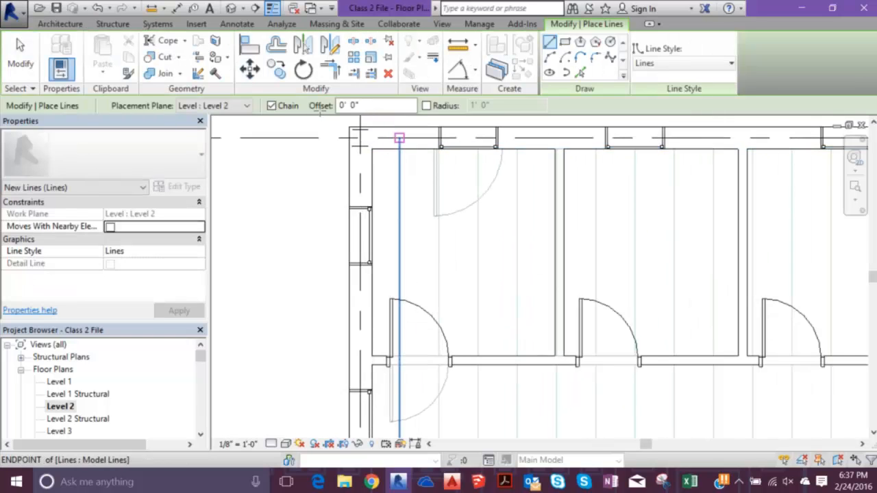
click(400, 137)
middle_drag(417, 403, 446, 101)
click(342, 319)
key(Escape)
key(Escape)
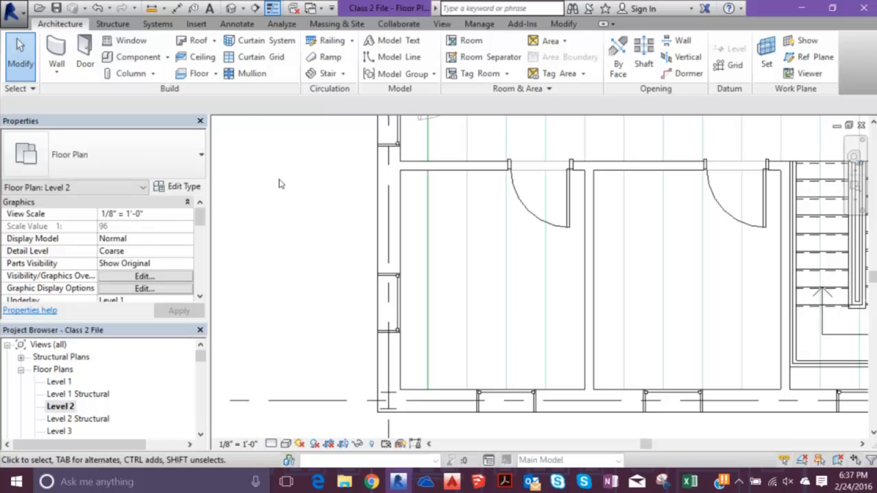
key(f)
key(d)
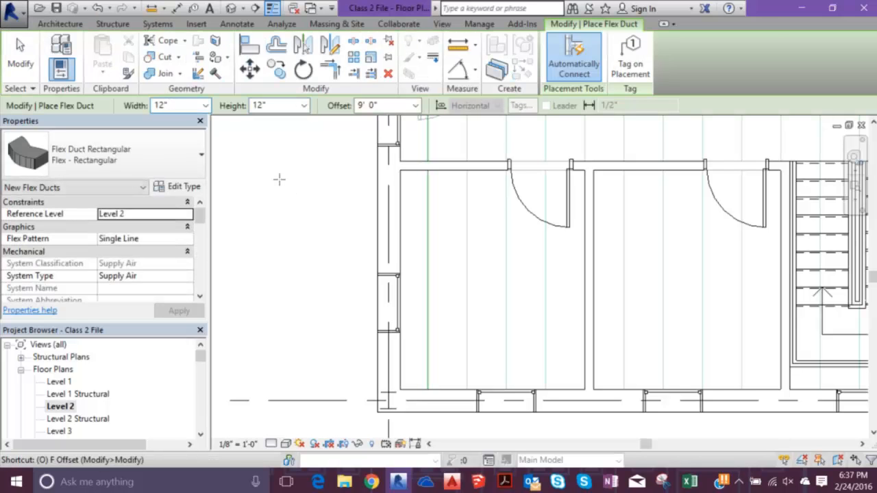
key(Escape)
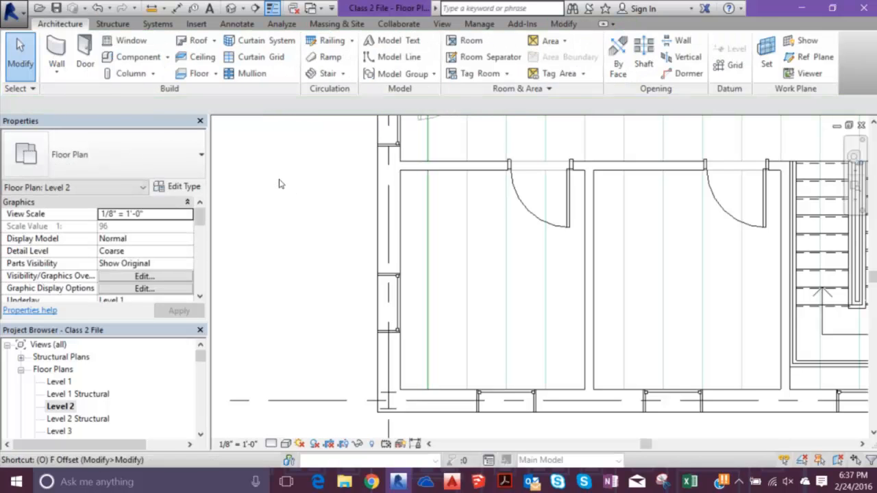
- Offset the Level 2 model line repeatedly as copies at 2'-0" spacing, from the left exterior wall toward the stair
key(f)
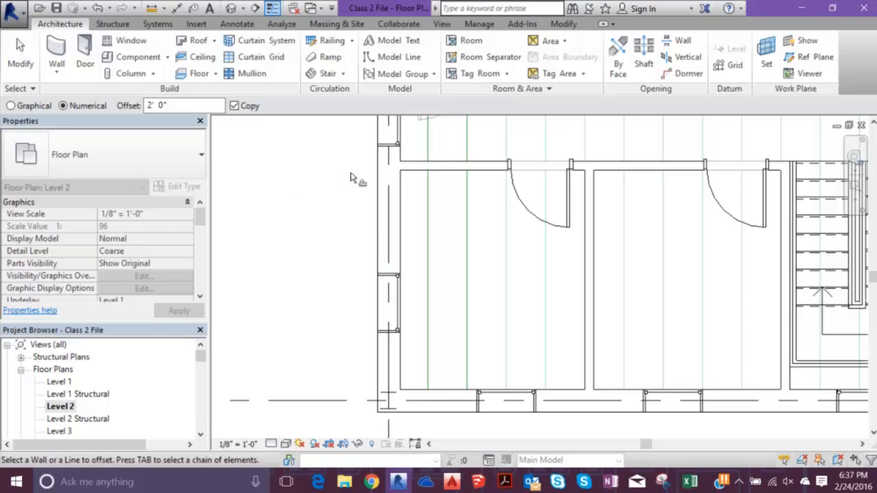
click(471, 184)
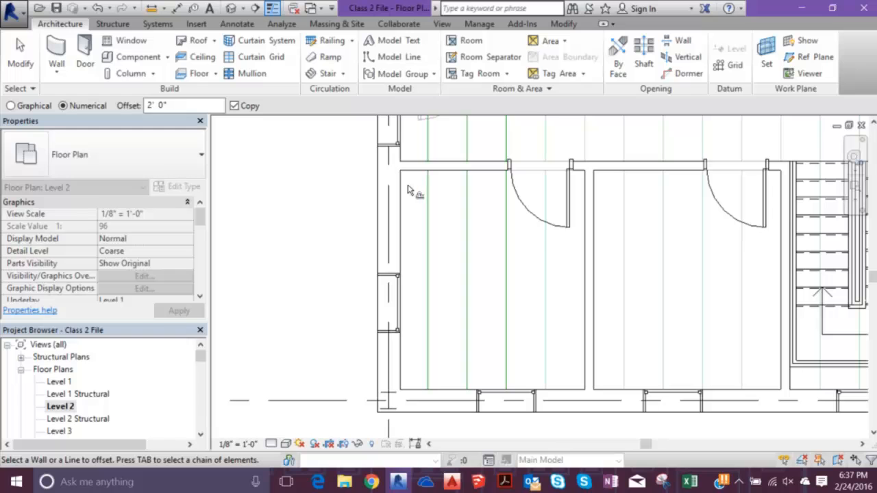
click(442, 196)
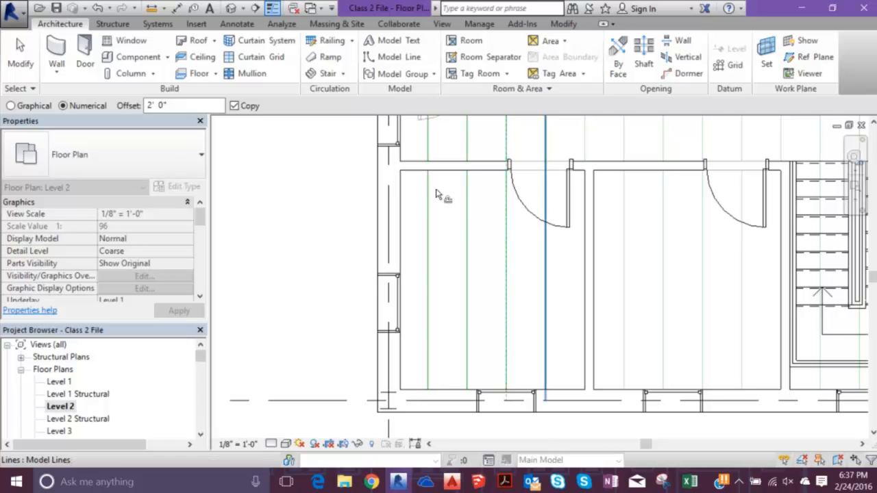
click(470, 108)
middle_drag(504, 108, 416, 185)
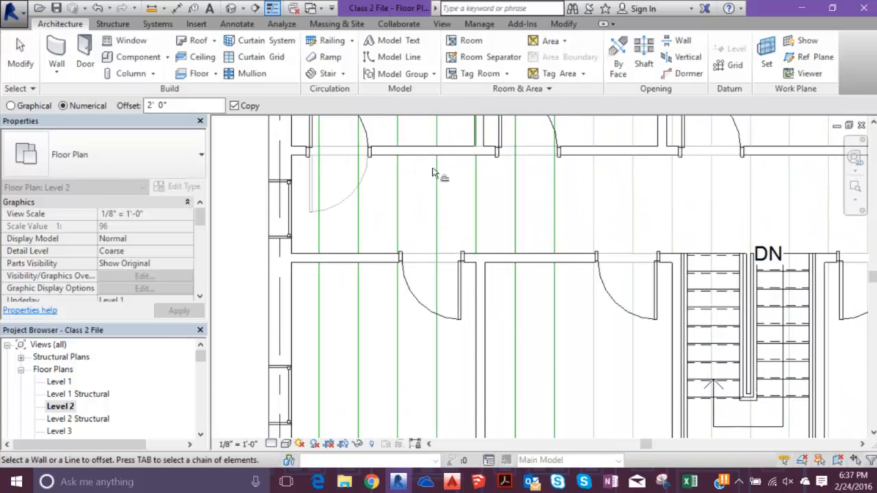
click(476, 158)
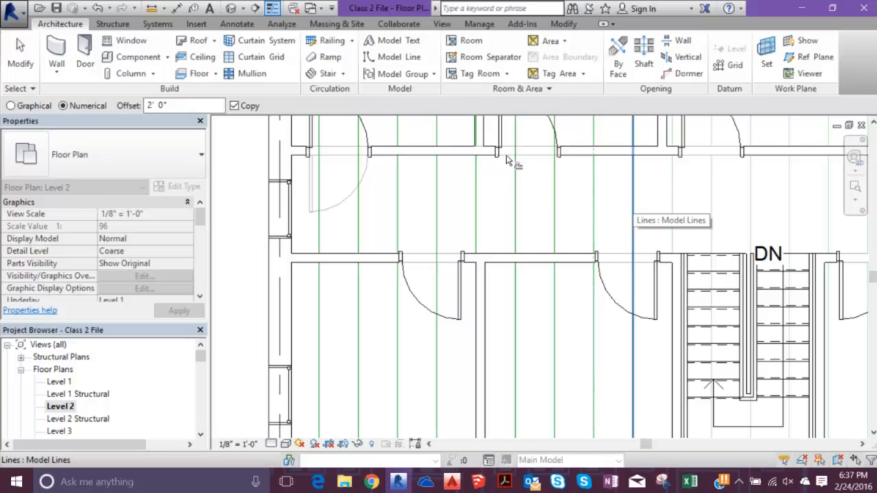
click(508, 157)
click(538, 156)
- Offset the remaining model lines as copies at 2'-0" spacing, from beside the stair across to the right exterior wall
middle_drag(582, 166, 482, 192)
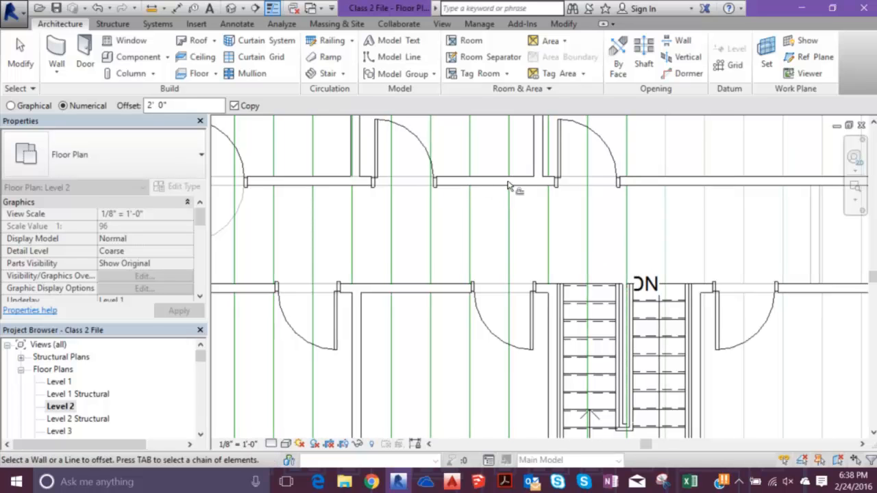
click(502, 187)
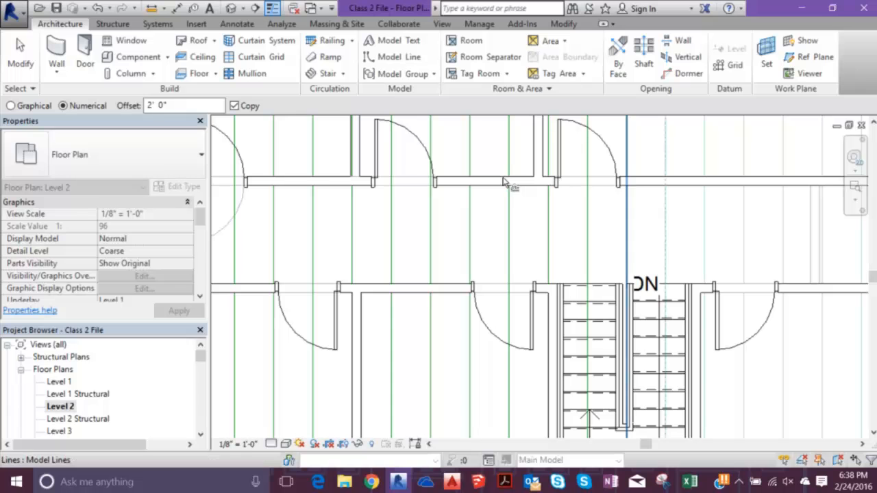
click(534, 181)
middle_drag(599, 199, 503, 210)
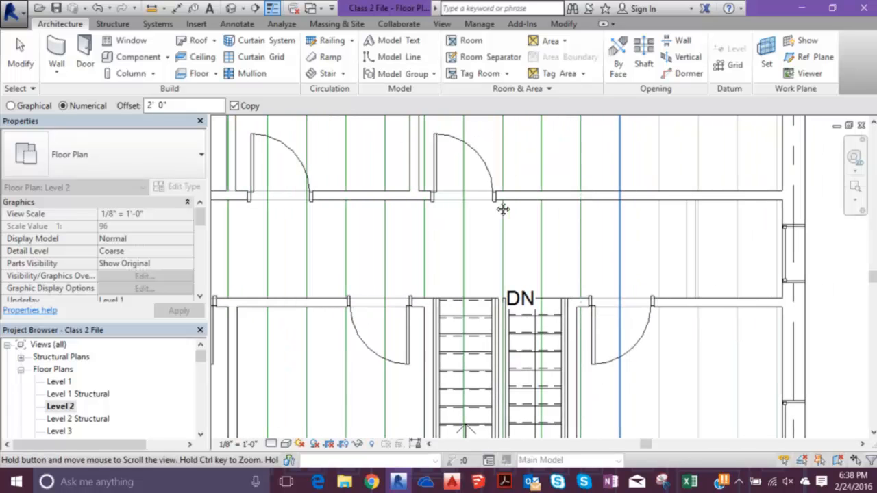
click(466, 199)
click(497, 193)
click(527, 191)
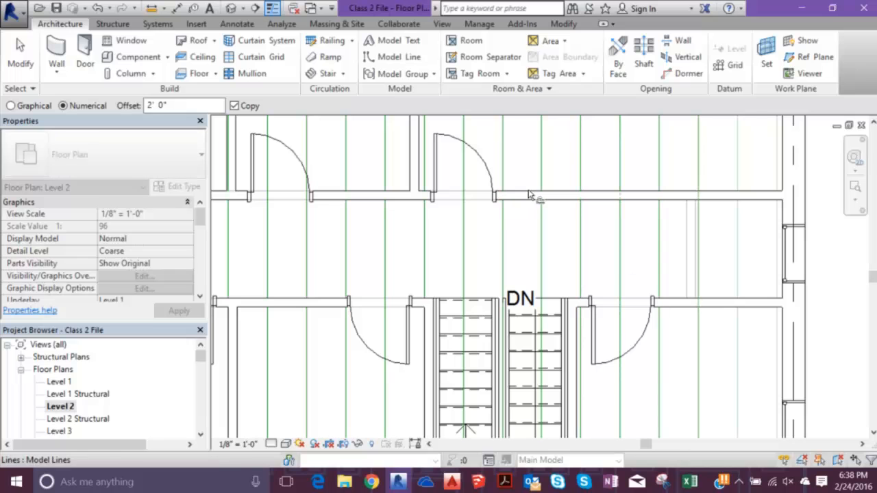
click(560, 142)
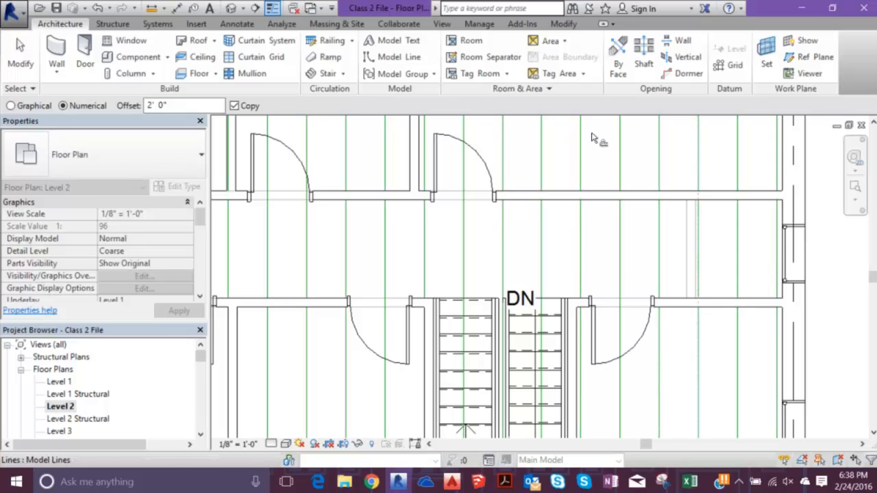
key(Escape)
key(Escape)
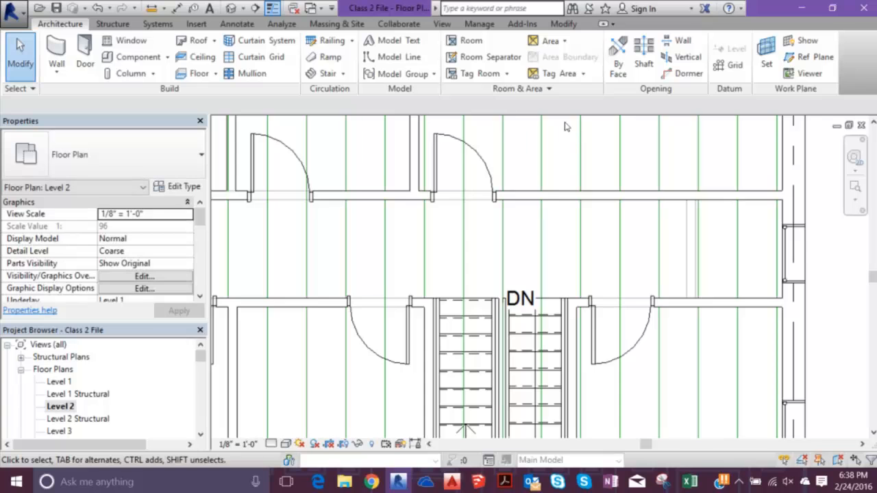
- Start placing a truss on Level 2 and browse the US Imperial family library to the Structural Trusses folder
scroll(494, 239, down, 4)
middle_drag(493, 239, 486, 247)
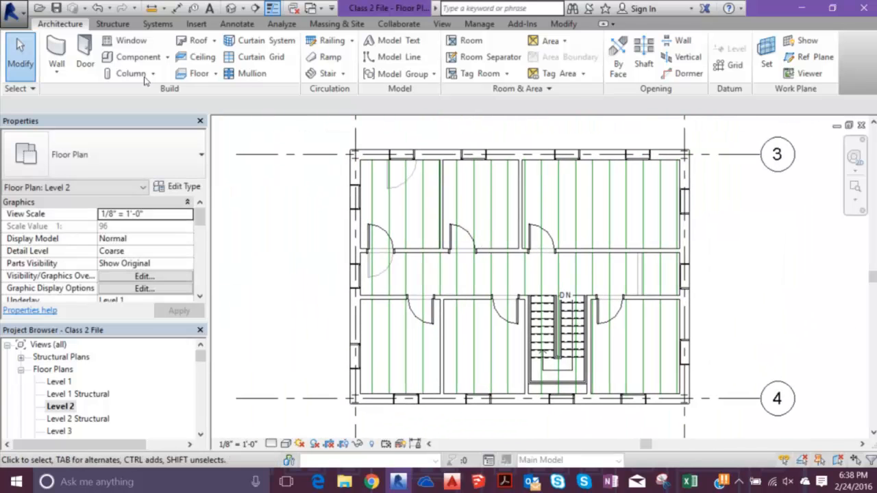
click(98, 24)
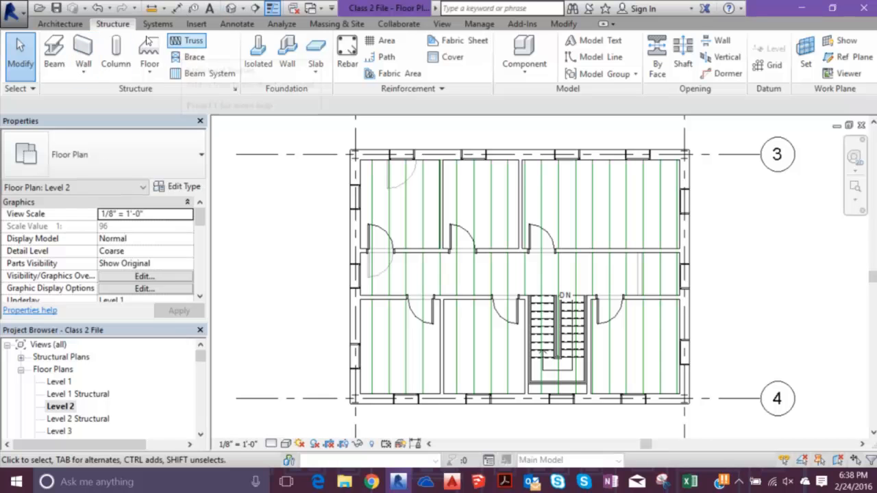
click(556, 58)
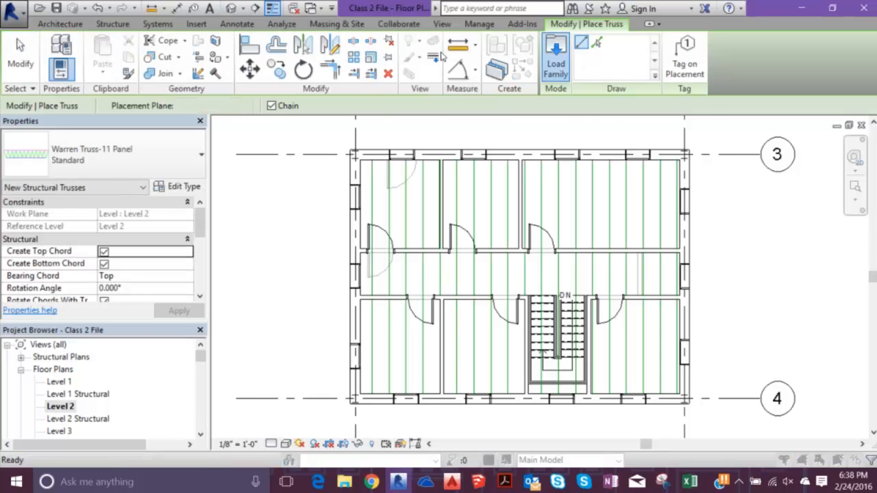
scroll(296, 213, down, 7)
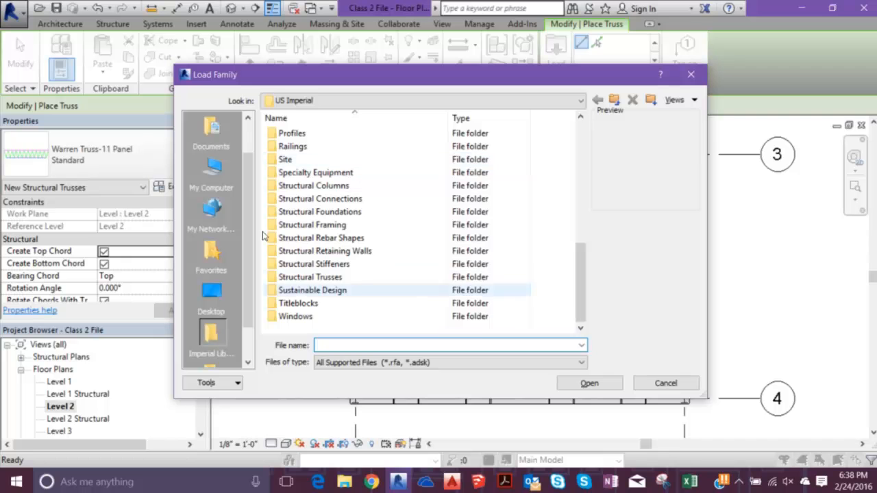
double_click(310, 277)
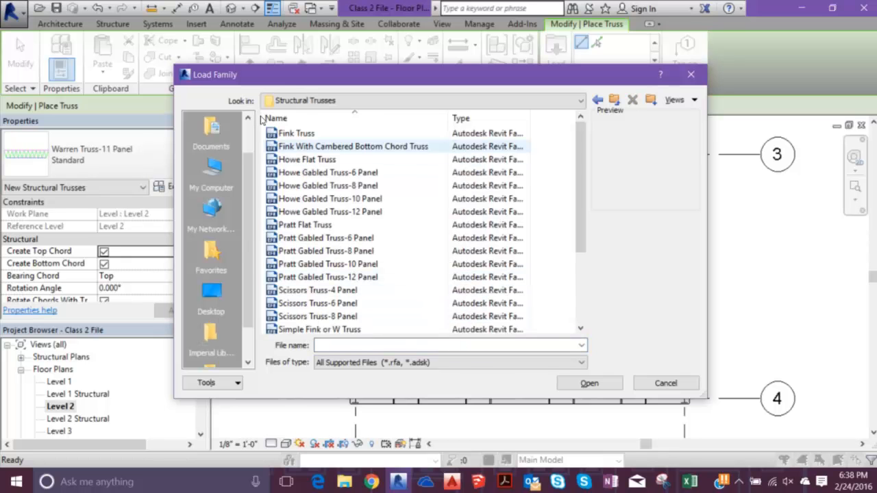
- Examine the previews of the Fink, Pratt gabled and cambered Warren truss families for a suitable floor truss shape
click(320, 134)
click(323, 146)
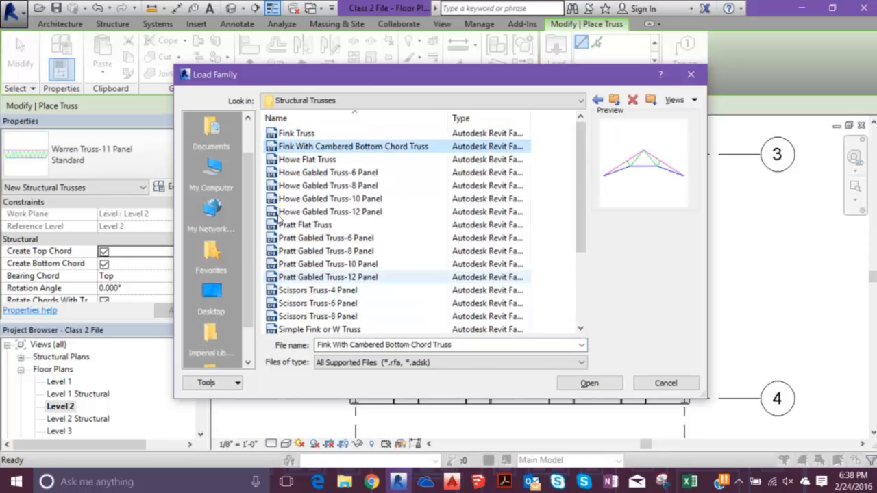
click(288, 237)
click(281, 250)
scroll(277, 233, down, 1)
scroll(274, 228, down, 1)
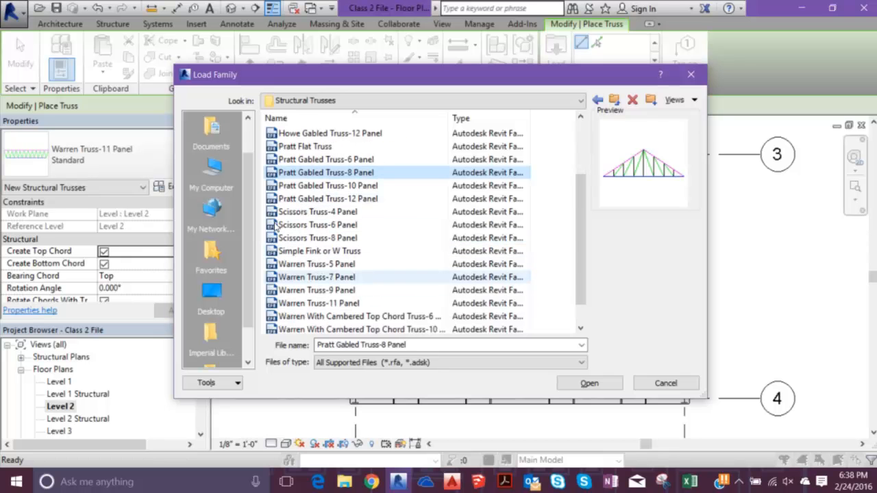
scroll(274, 223, down, 1)
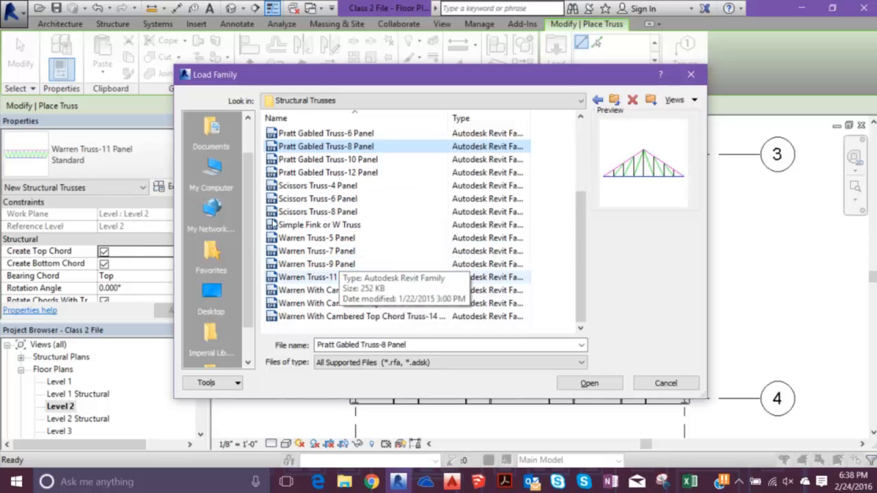
click(329, 290)
- Compare the Warren Truss-5 Panel and 7 Panel previews and load the Warren Truss-5 Panel family
click(295, 238)
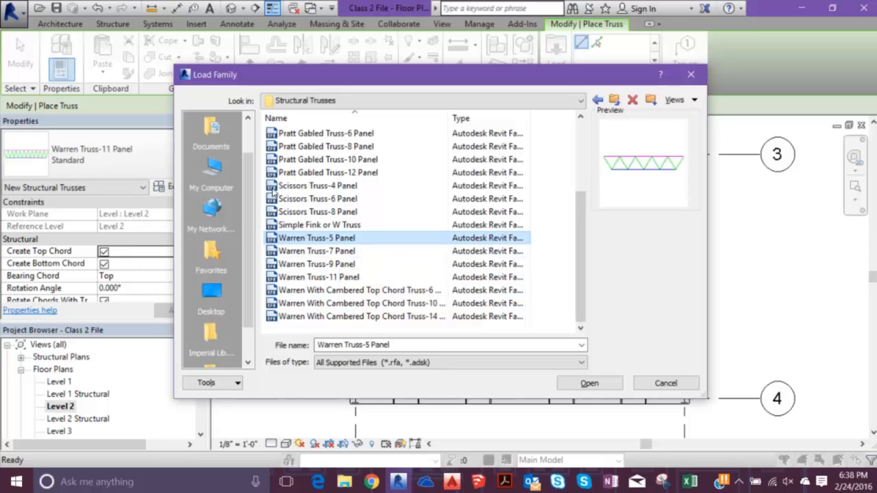
key(Up)
key(Down)
key(Down)
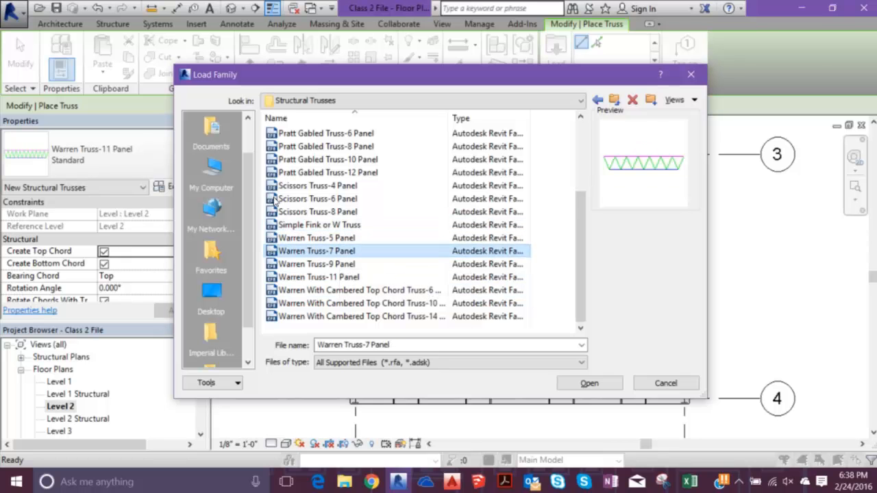
key(Up)
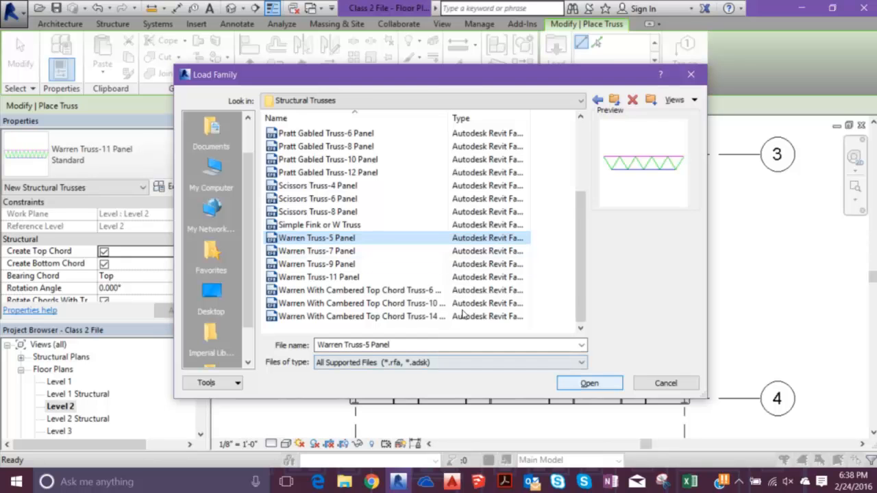
key(Return)
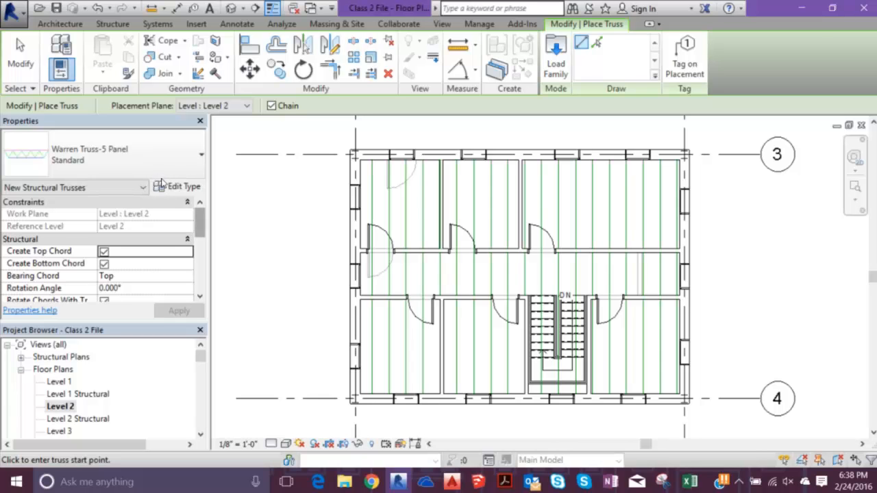
- Set the new Warren Truss-5 Panel's truss height to 1' 0" and check its remaining instance properties
scroll(159, 206, down, 8)
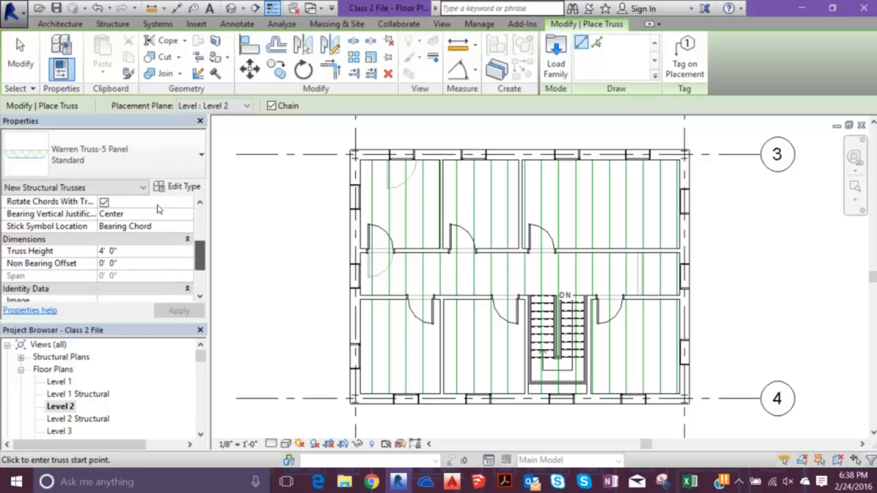
scroll(159, 209, down, 1)
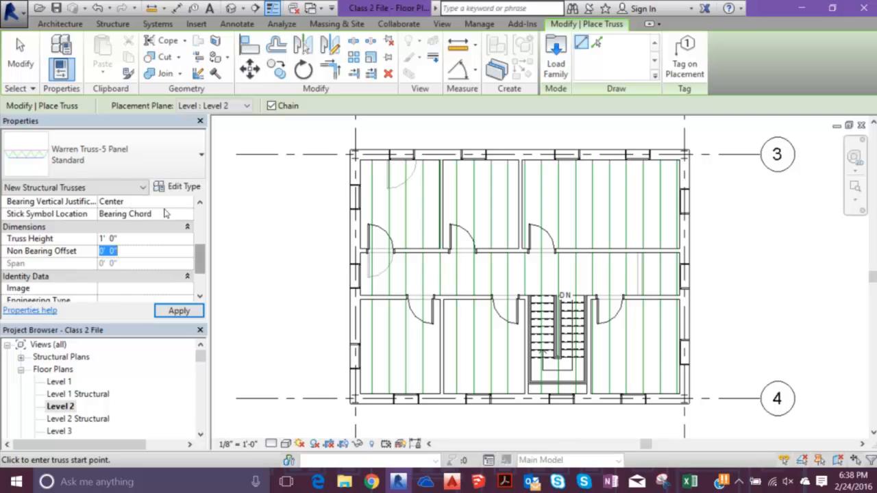
scroll(164, 220, down, 4)
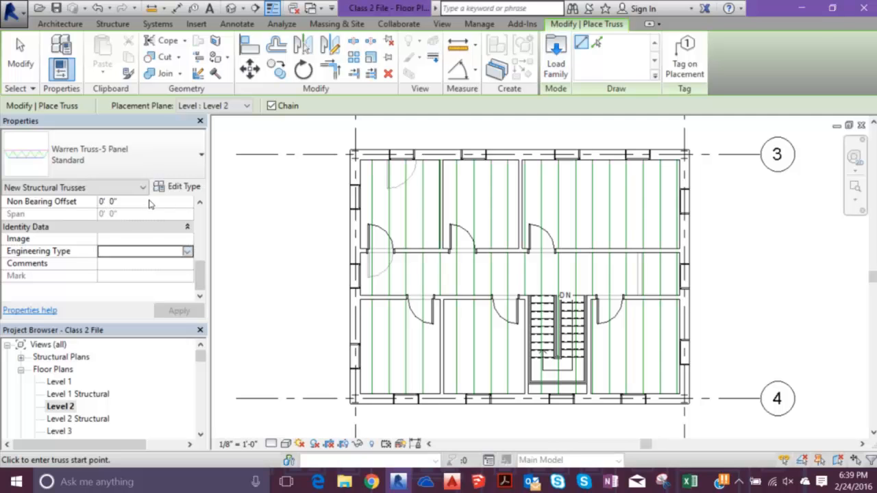
- Place Warren Truss-5 Panel trusses by picking each Level 2 model line between the side exterior walls, and end the command
click(597, 42)
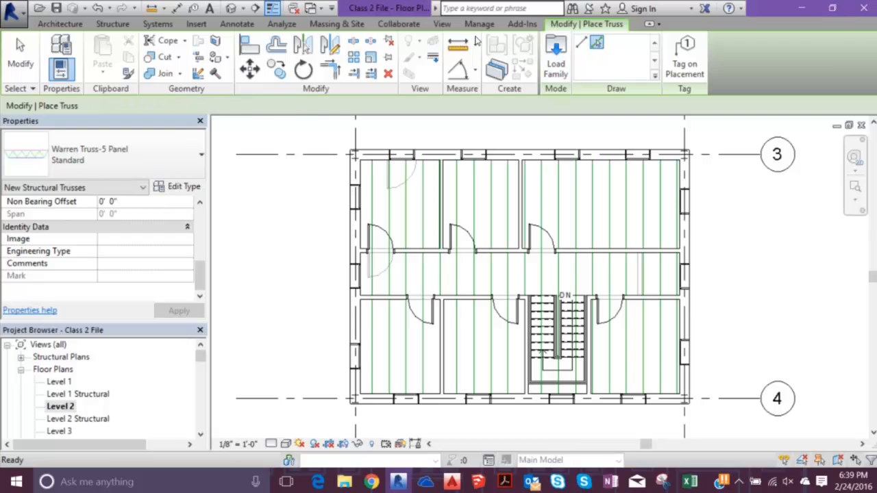
click(310, 159)
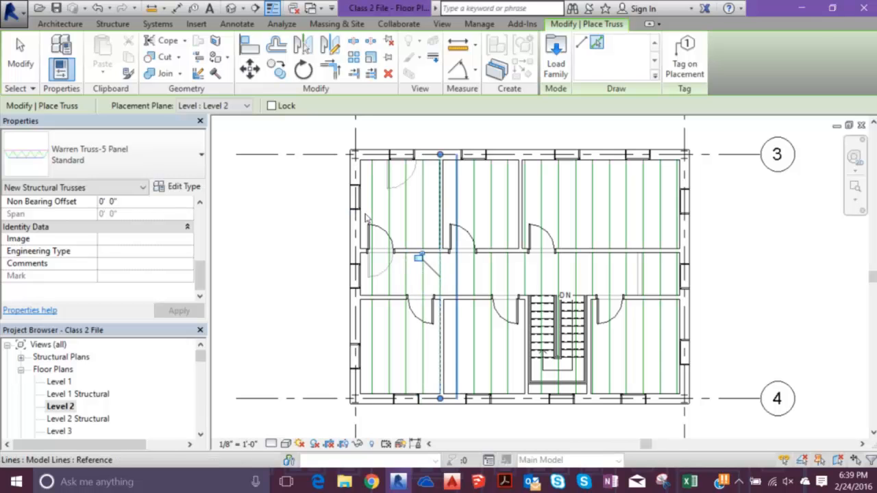
click(378, 214)
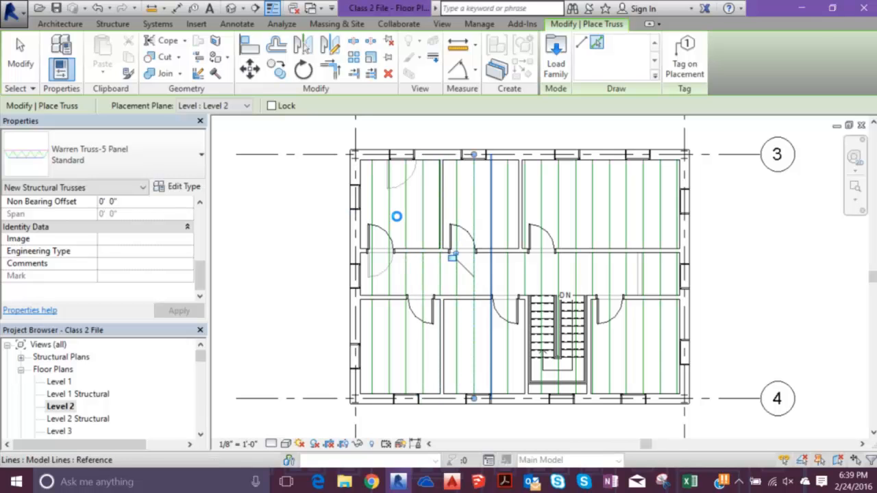
click(396, 217)
click(411, 216)
click(432, 221)
click(449, 218)
click(456, 219)
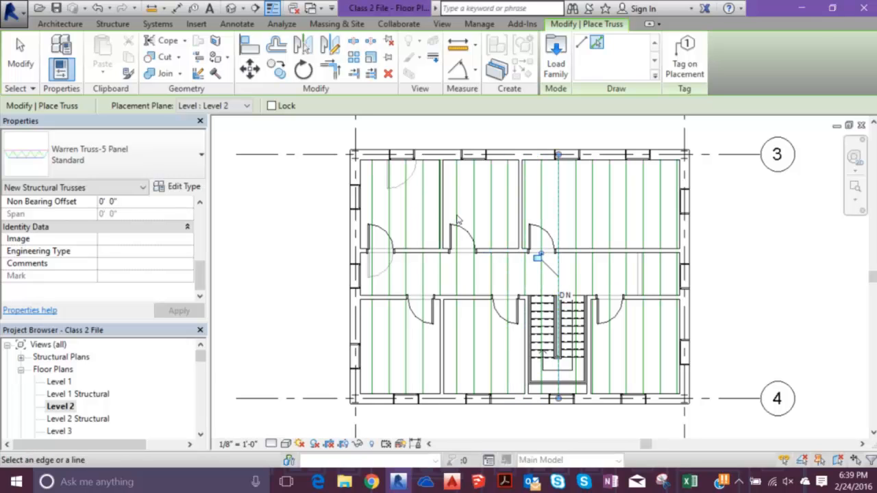
click(459, 215)
click(472, 216)
click(504, 220)
click(513, 219)
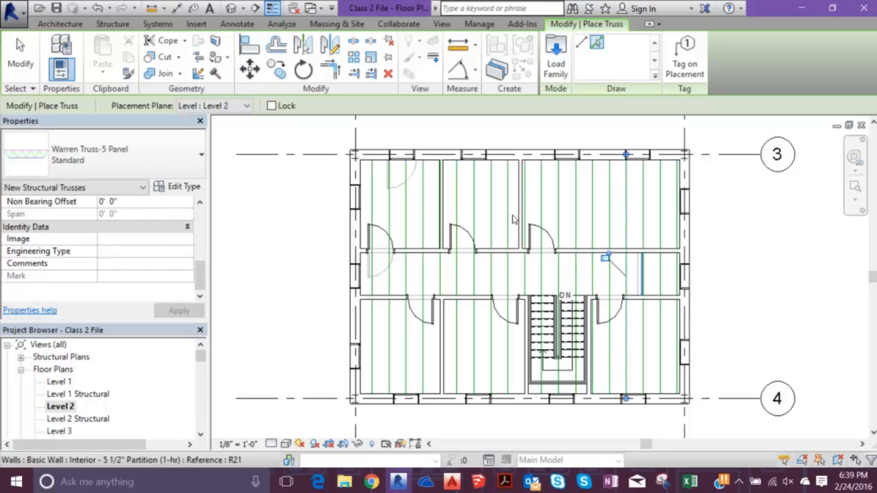
click(527, 161)
click(534, 162)
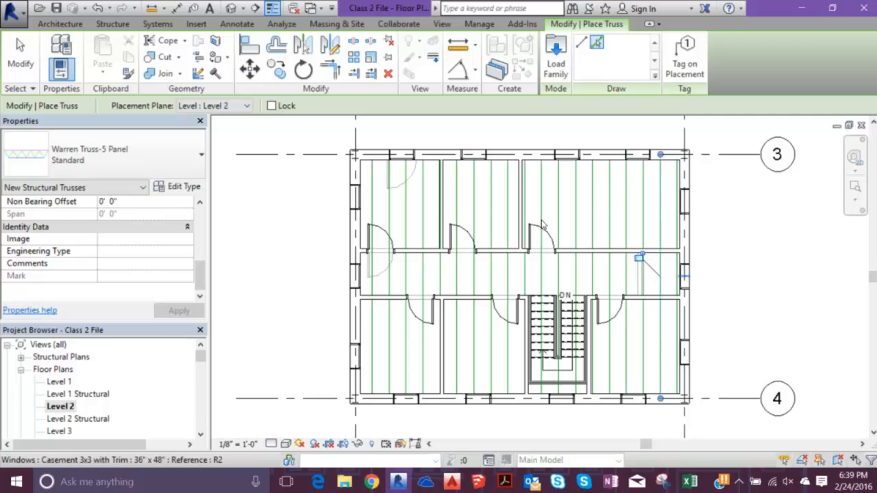
key(Escape)
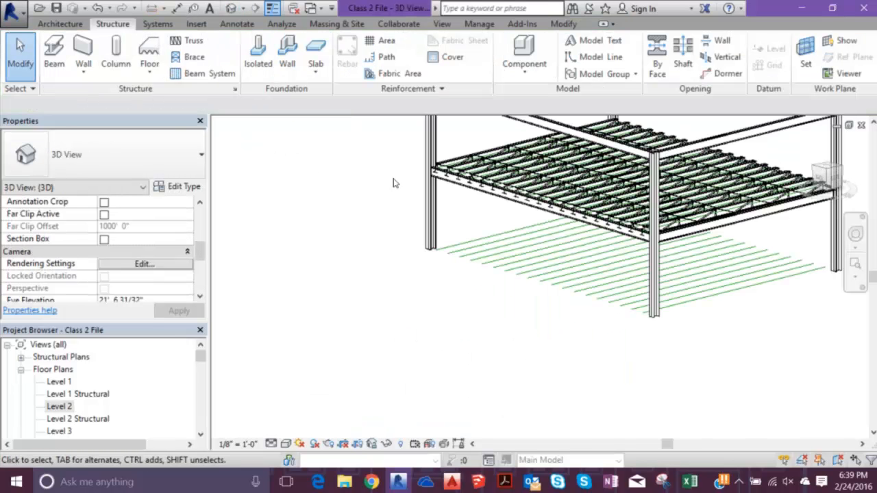
- Examine how the Level 2 floor trusses bear on the girder at the corner column and review one truss's instance properties
scroll(741, 199, up, 5)
shift+middle_drag(573, 245, 687, 282)
scroll(689, 268, up, 2)
shift+middle_drag(560, 209, 568, 215)
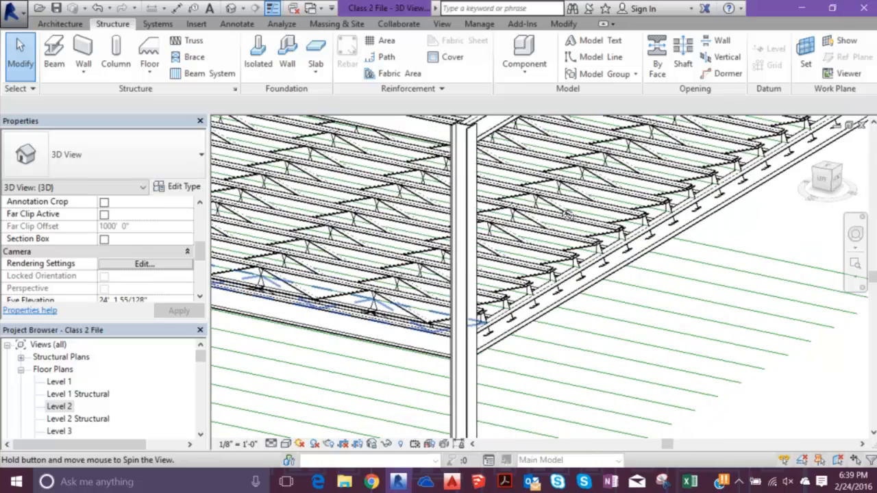
scroll(396, 236, up, 2)
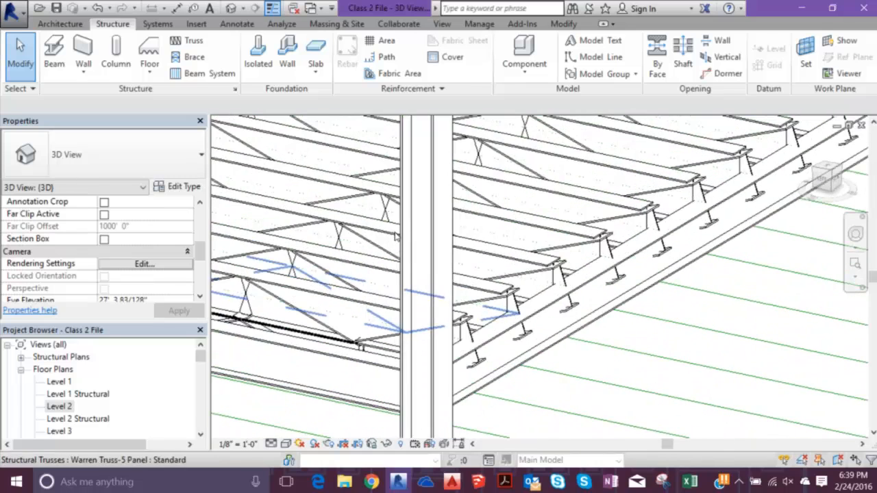
click(395, 236)
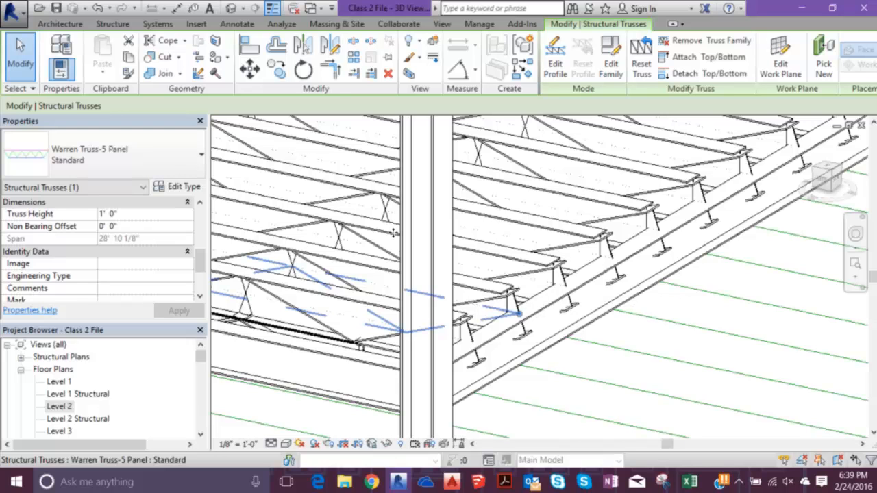
scroll(392, 231, down, 5)
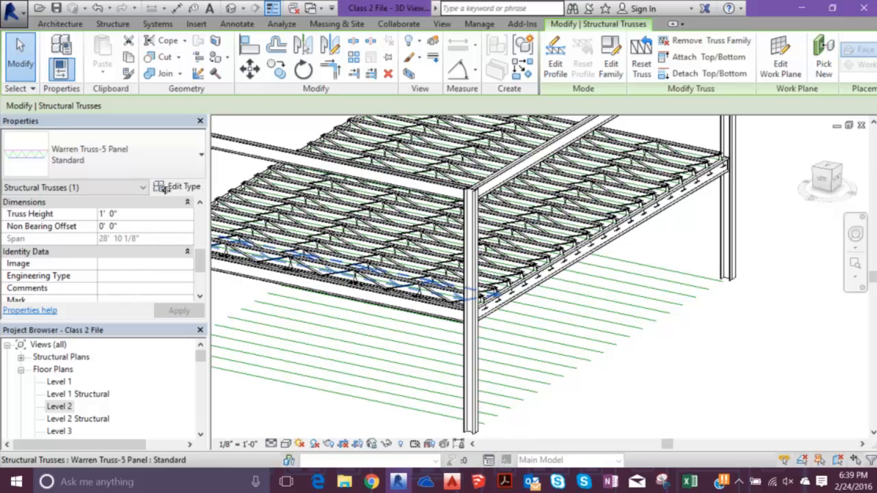
scroll(161, 225, down, 3)
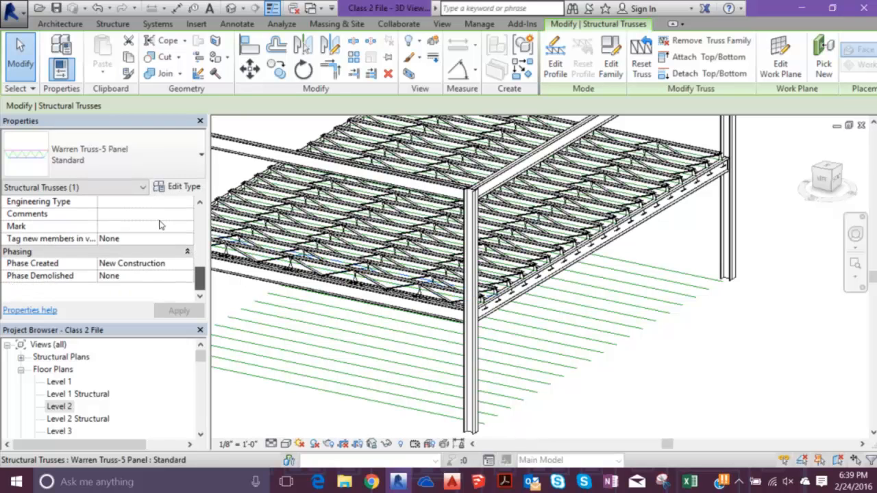
scroll(161, 222, up, 1)
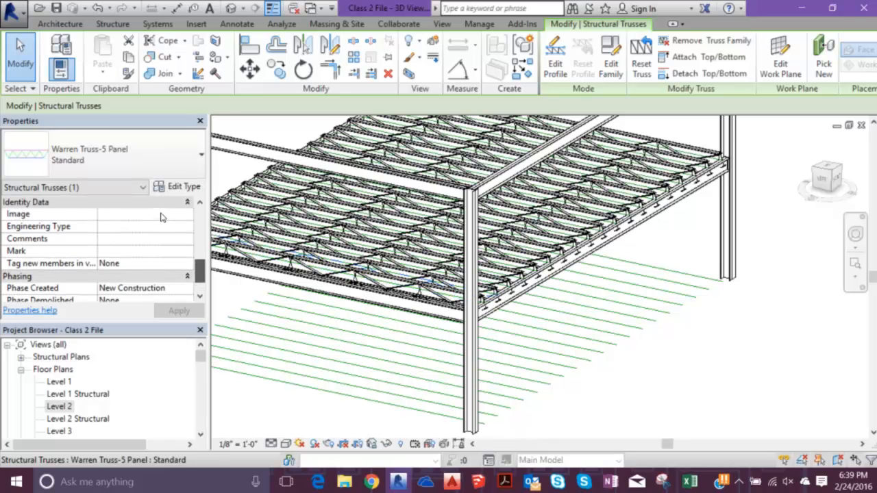
scroll(162, 217, up, 5)
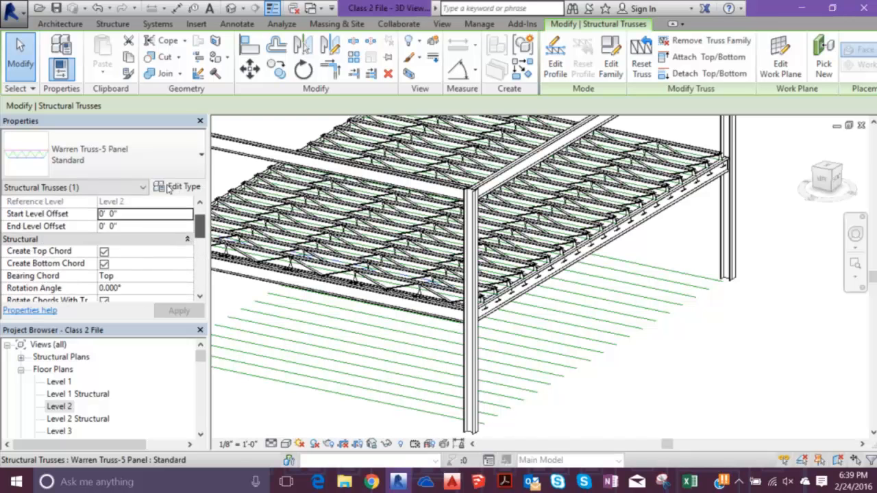
- Delete the set of model lines lying at the base of the columns, below the floor trusses
shift+middle_drag(446, 288, 425, 232)
middle_drag(329, 241, 398, 217)
drag(478, 407, 411, 324)
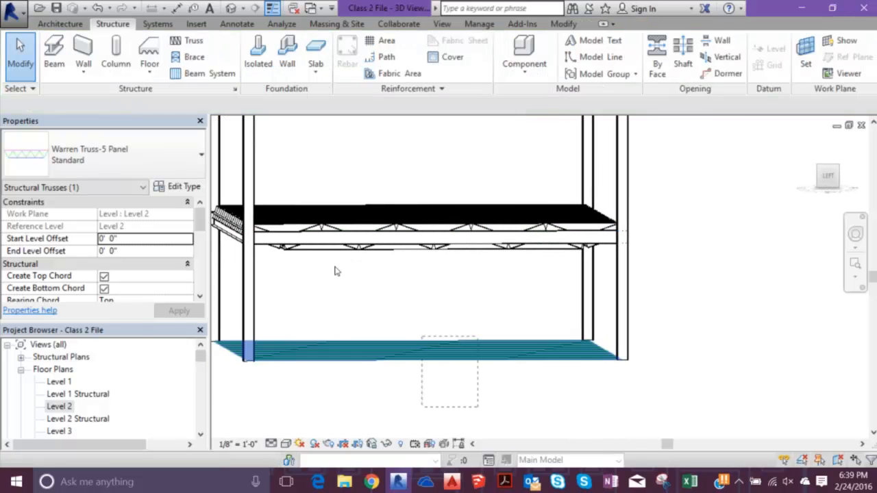
key(Delete)
scroll(343, 245, down, 1)
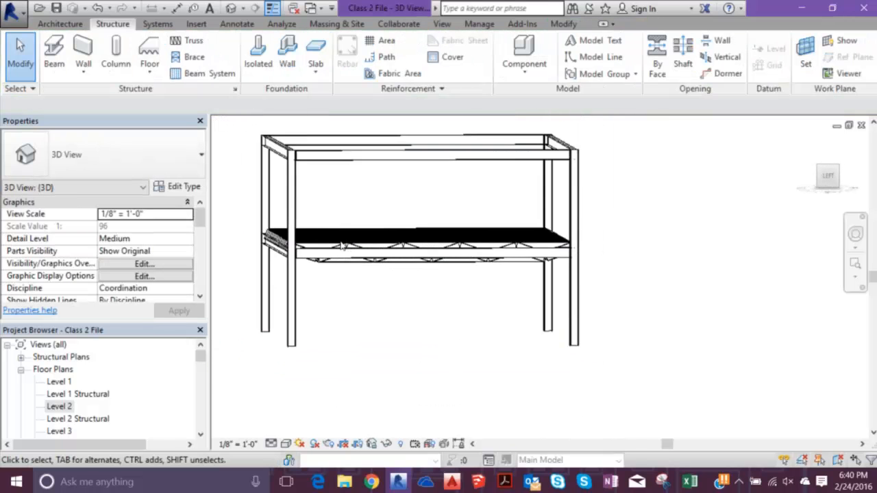
- Reveal the hidden elements in the 3D view, select the whole building with all categories kept, and unhide the selection by category
shift+middle_drag(351, 234, 257, 366)
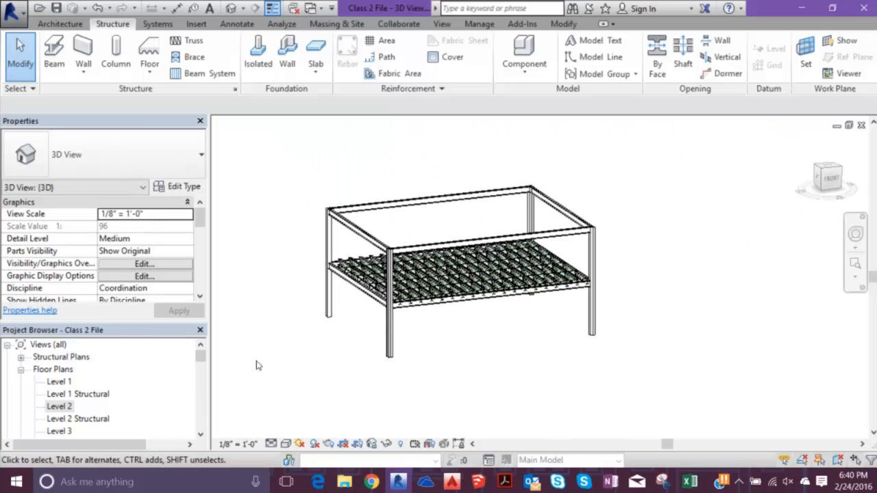
click(402, 444)
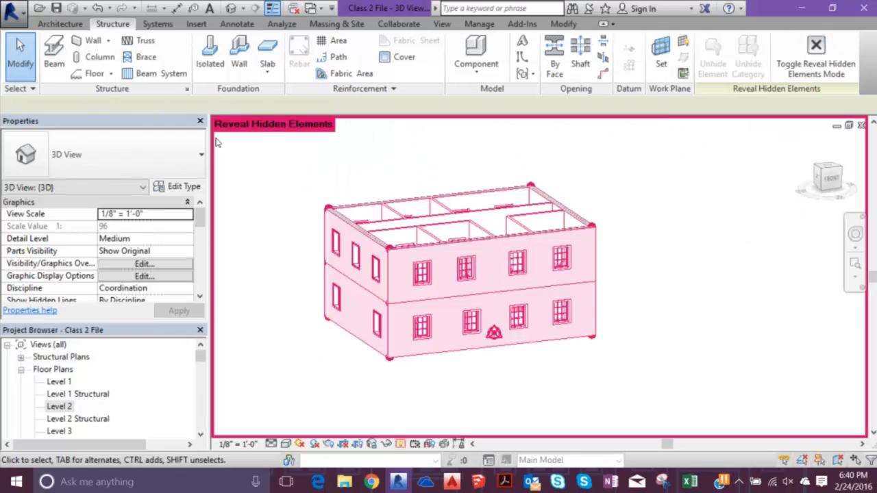
drag(489, 266, 543, 305)
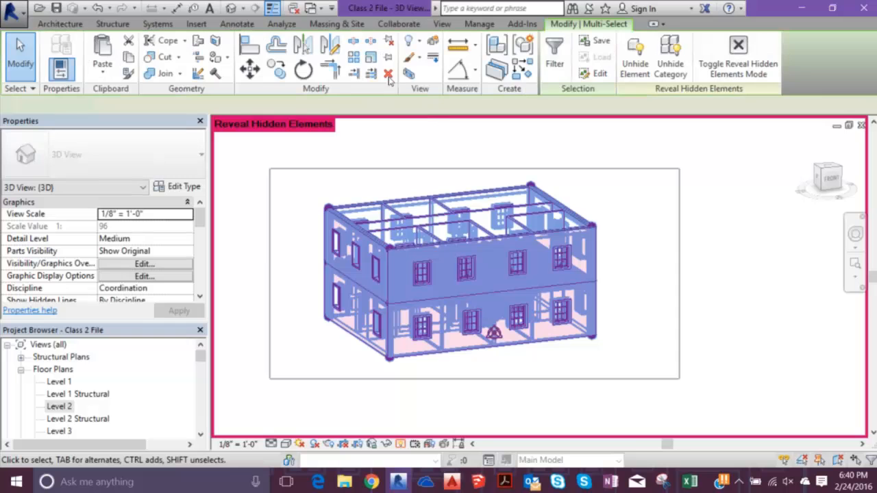
click(555, 55)
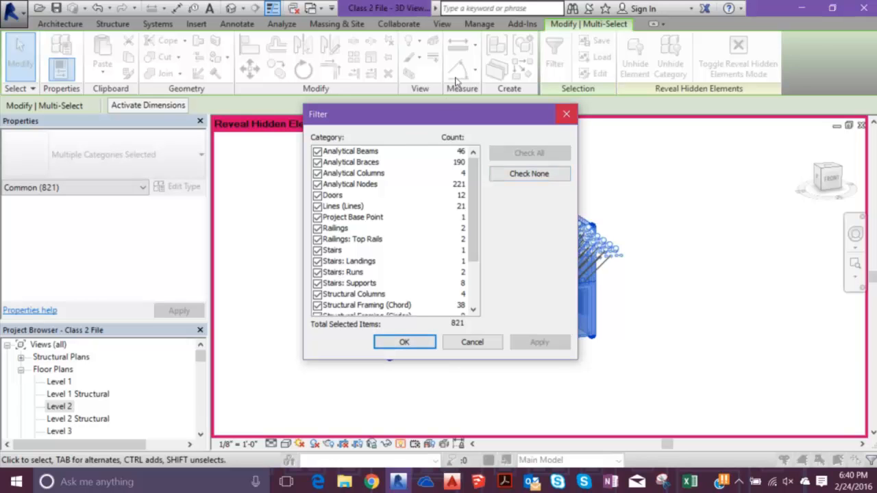
key(Return)
right_click(490, 152)
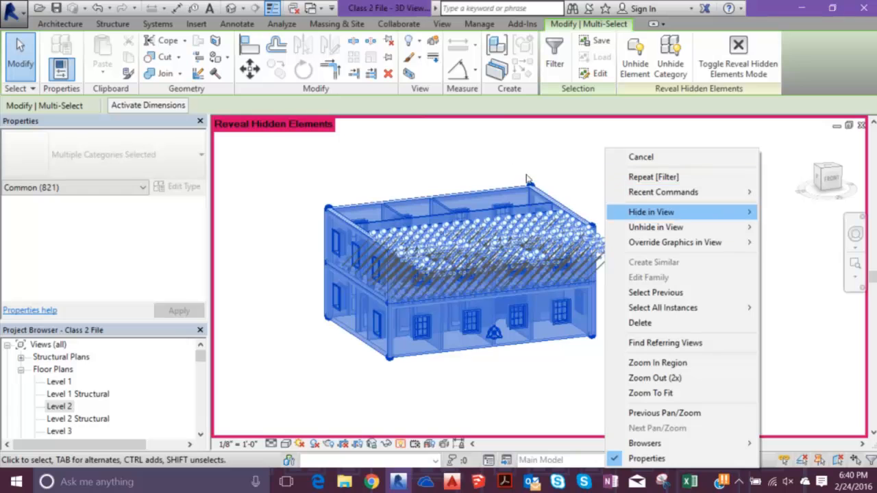
mouse_move(660, 227)
click(795, 227)
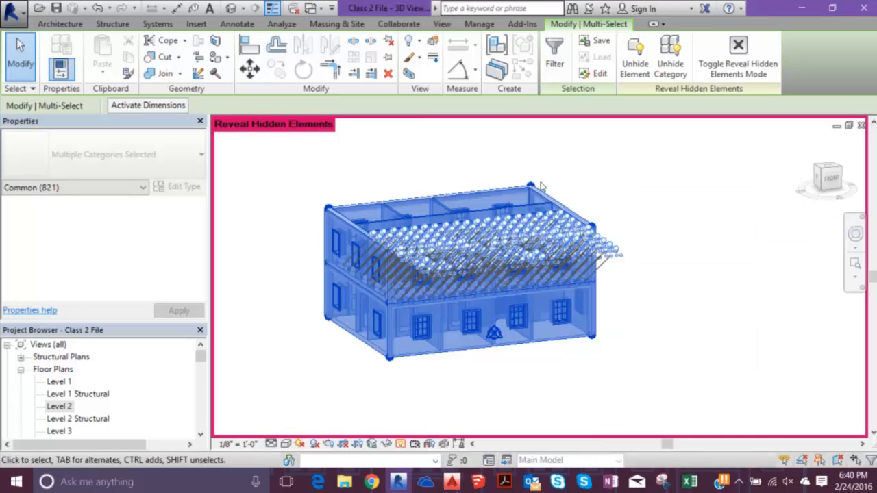
click(526, 164)
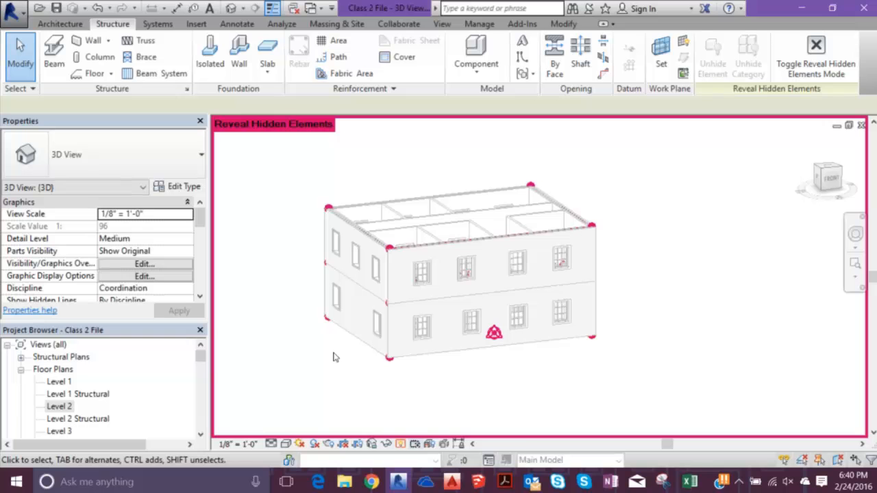
- Filter the whole-building selection to chord, girder and web structural framing, hide those elements in the view, and exit reveal hidden mode
drag(291, 163, 658, 386)
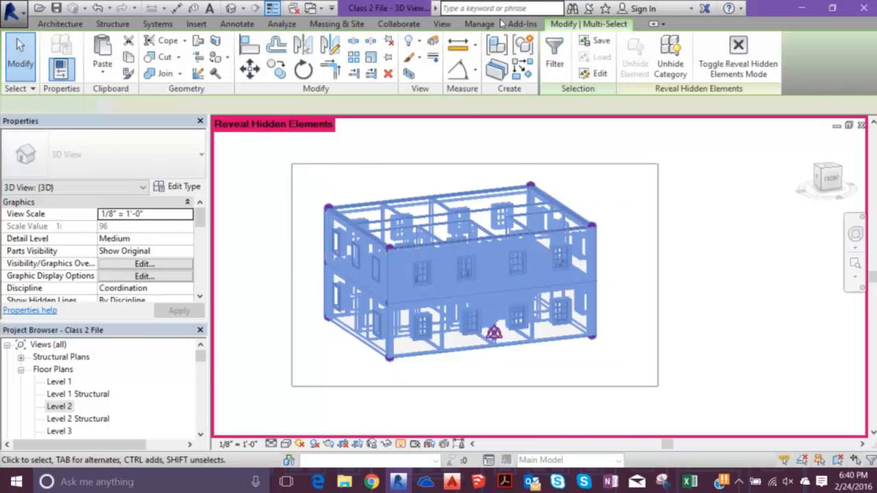
click(555, 55)
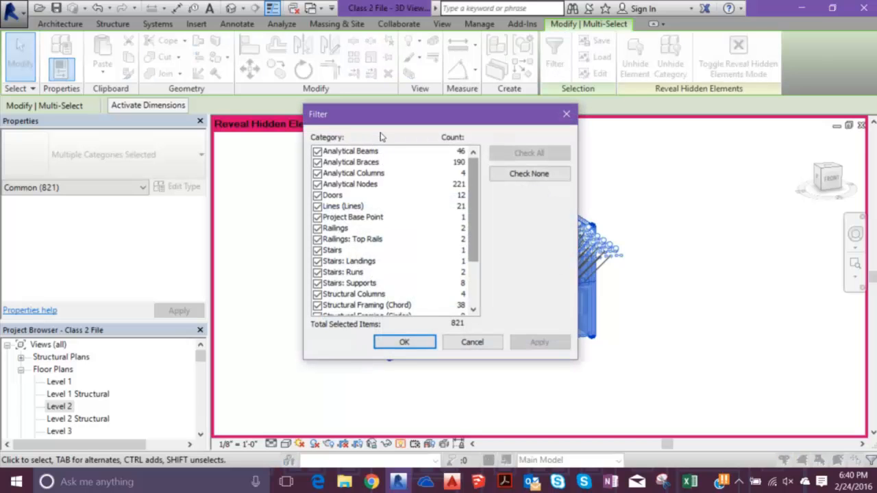
scroll(381, 151, down, 3)
click(530, 174)
click(318, 240)
click(317, 250)
click(317, 261)
click(404, 342)
right_click(606, 162)
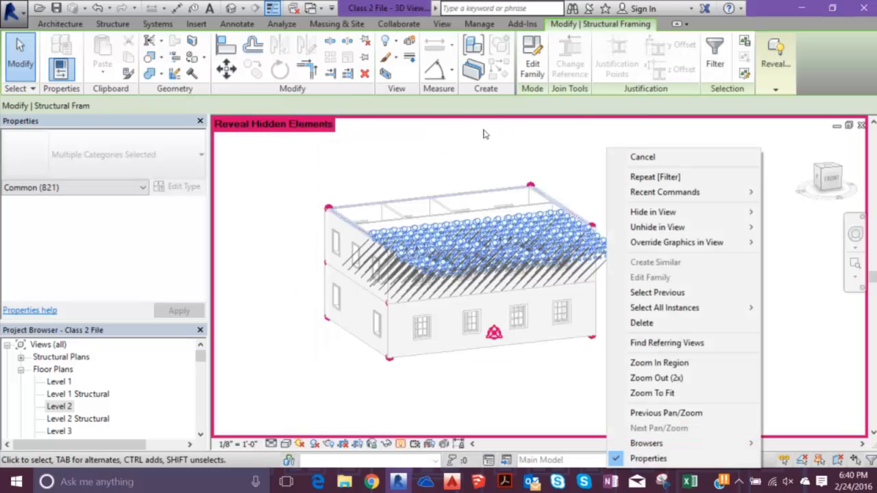
mouse_move(653, 211)
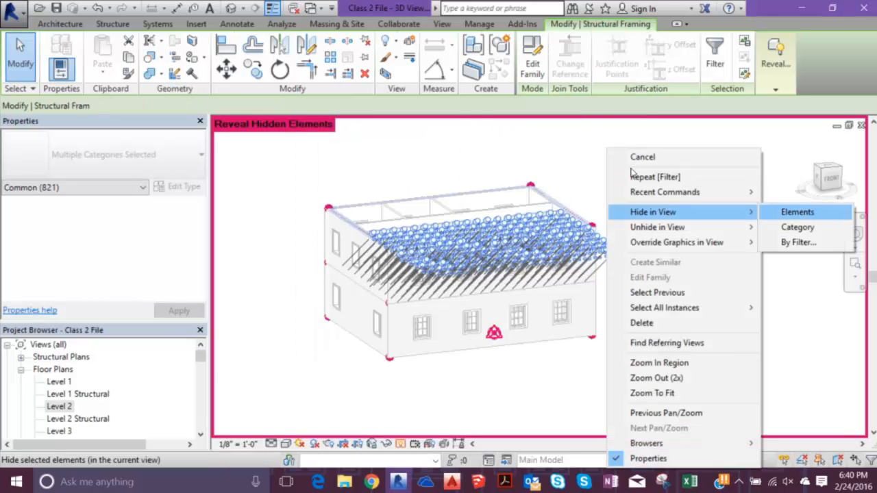
click(797, 212)
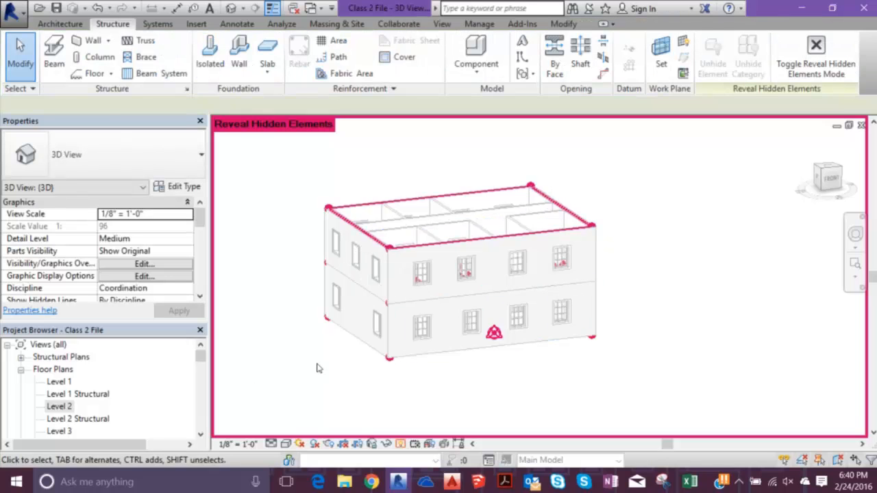
key(r)
key(h)
- Select the whole building, exclude stair supports, structural columns and structural trusses with the filter, and hide the remaining categories in the 3D view
drag(271, 120, 645, 388)
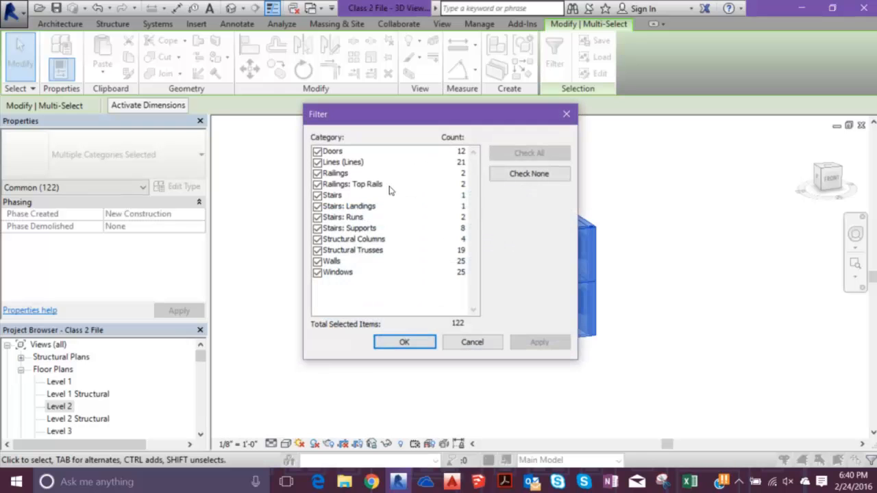
click(317, 229)
click(317, 240)
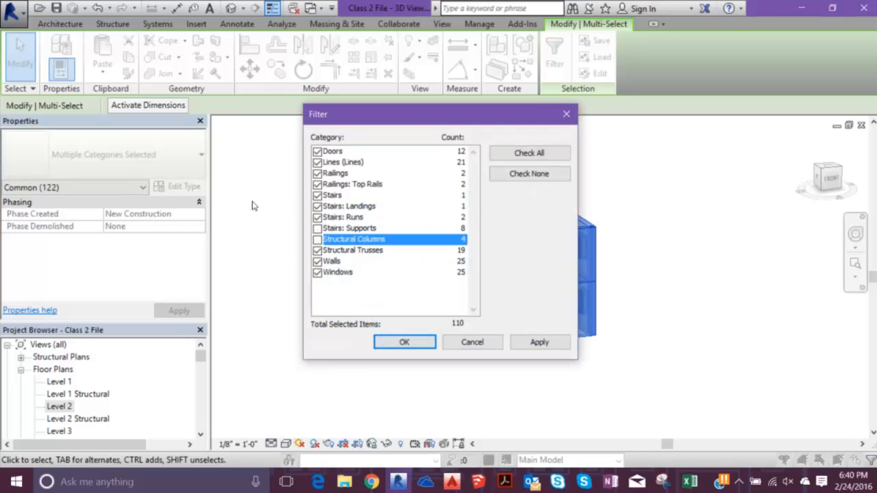
click(318, 251)
click(405, 342)
right_click(598, 164)
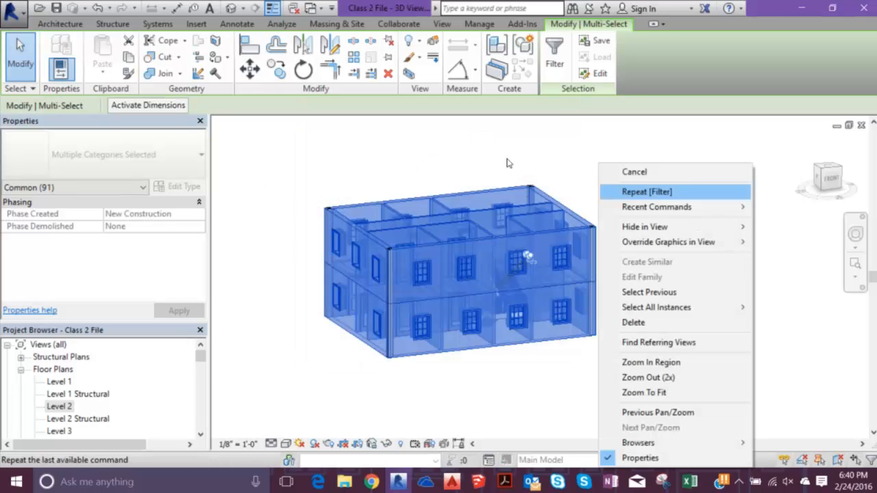
key(Return)
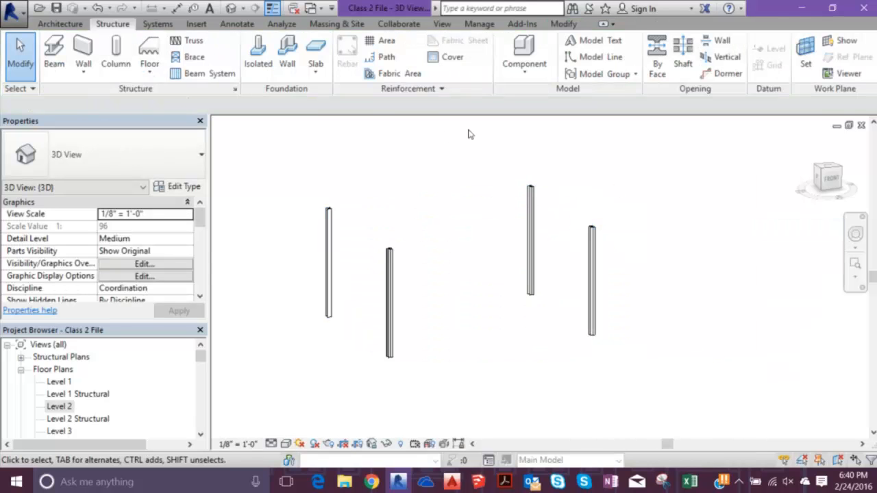
- Reveal the hidden elements, filter the selection to chord, girder and web framing plus structural trusses, and unhide them in the 3D view
click(401, 444)
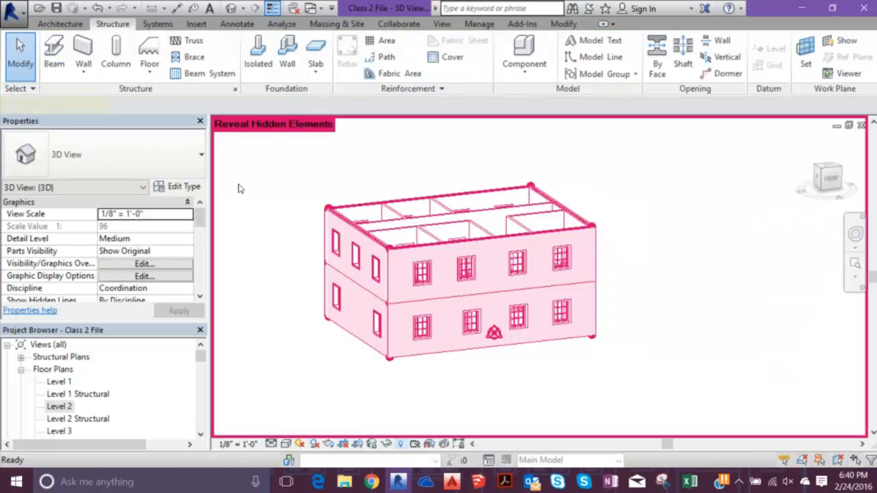
drag(291, 159, 625, 355)
click(556, 56)
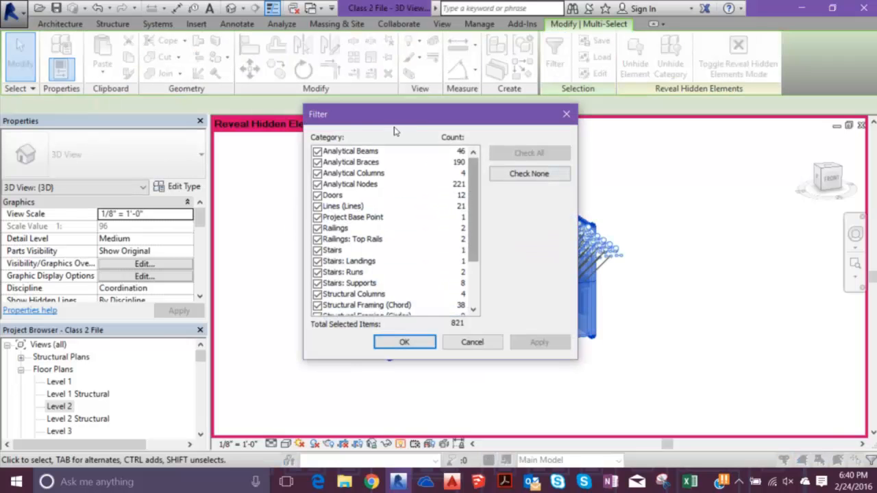
click(529, 174)
scroll(365, 192, down, 2)
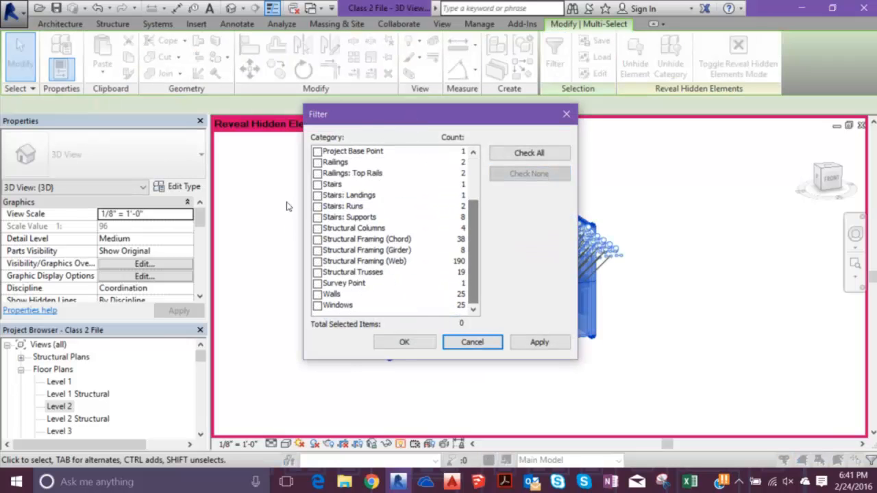
click(318, 239)
click(318, 251)
click(317, 262)
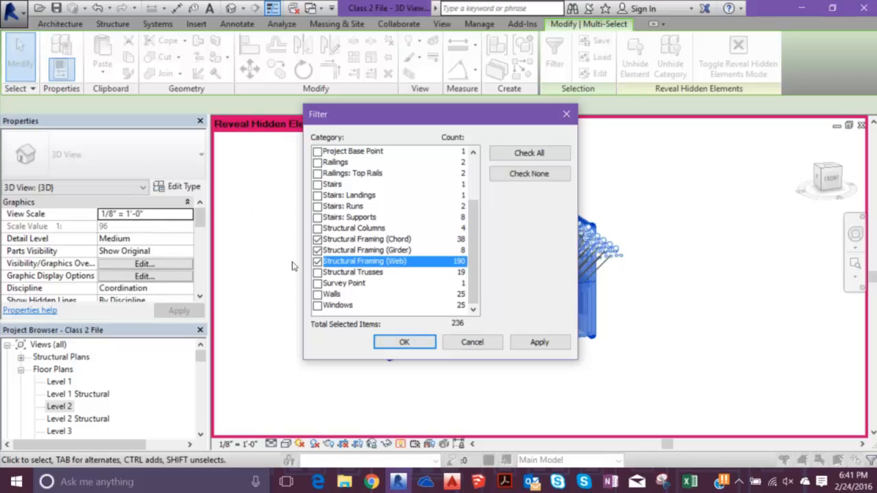
click(317, 273)
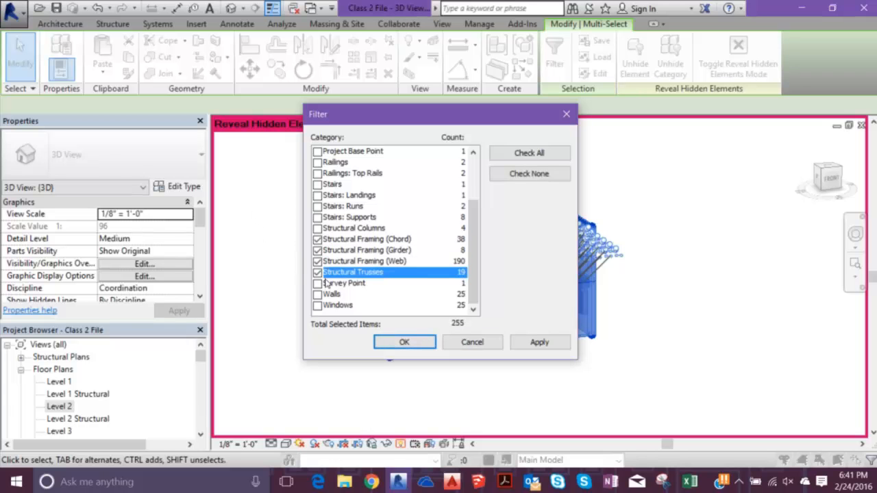
click(404, 342)
right_click(667, 167)
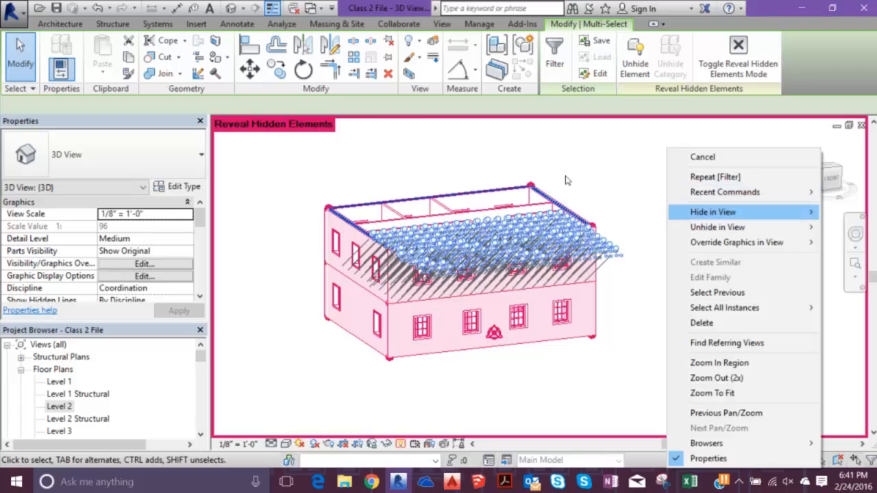
mouse_move(755, 227)
click(612, 227)
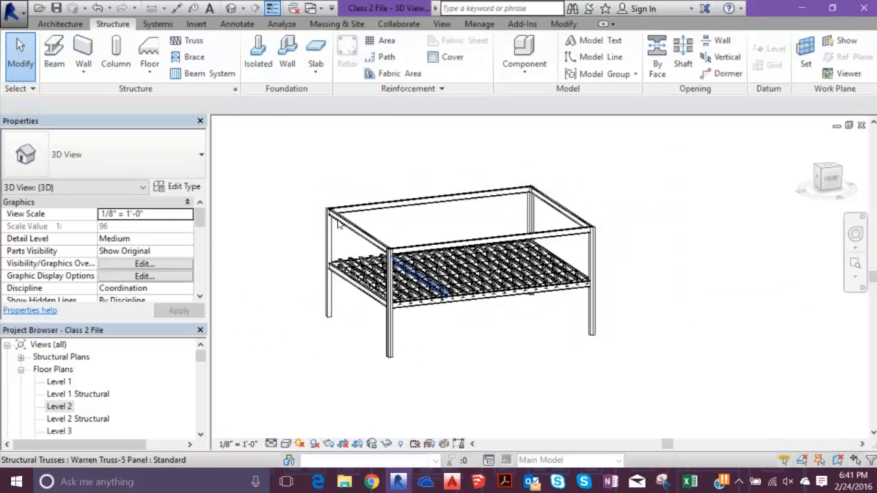
- Inspect a floor truss where it meets the Level 2 edge girder, and select the W12X26 girder
scroll(414, 273, up, 5)
scroll(318, 257, up, 2)
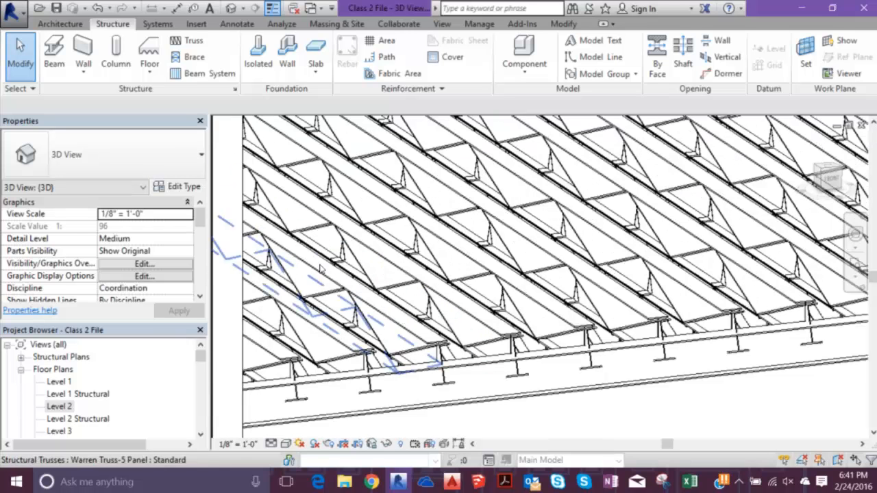
click(330, 270)
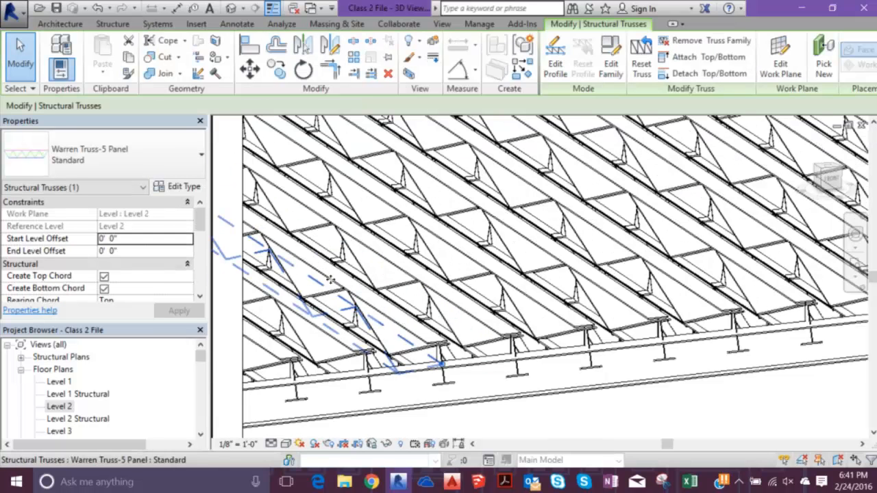
key(Escape)
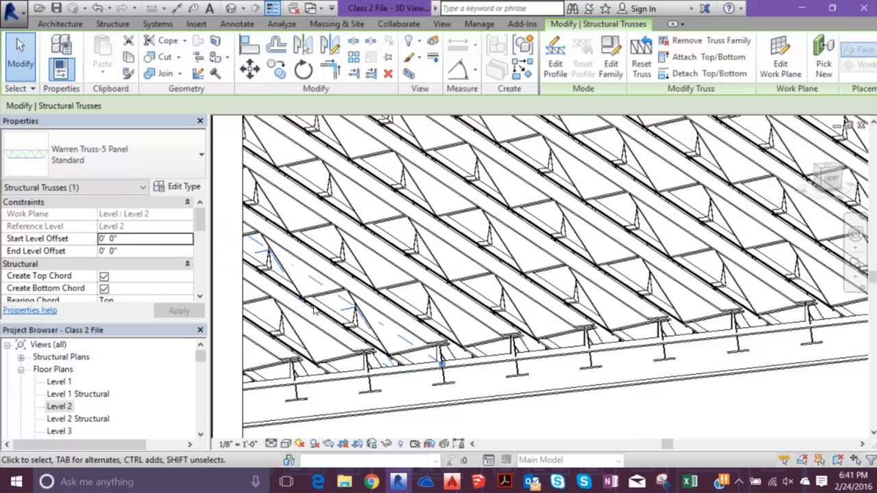
click(393, 381)
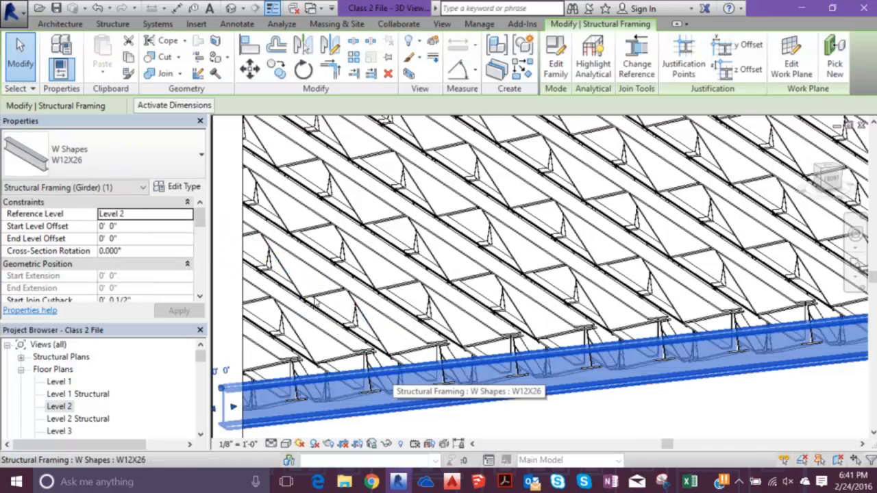
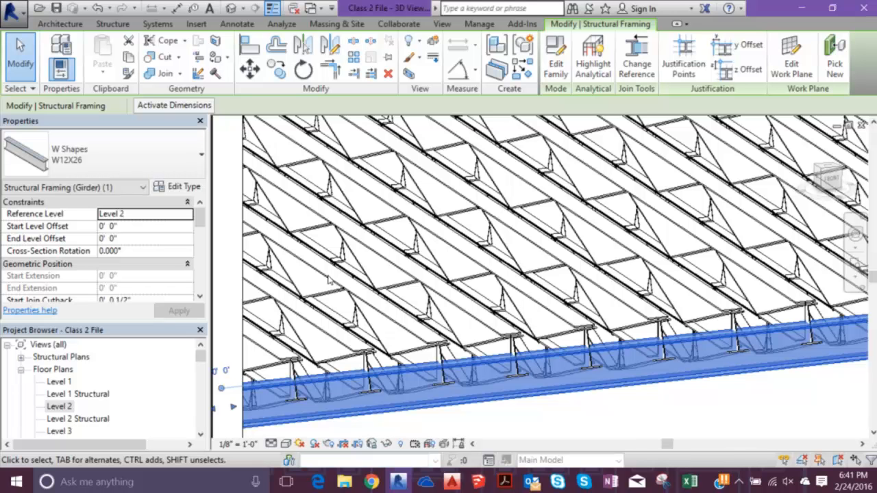
- Clear the girder selection and inspect the Level 2 floor trusses around the corner column
scroll(404, 308, down, 5)
key(Escape)
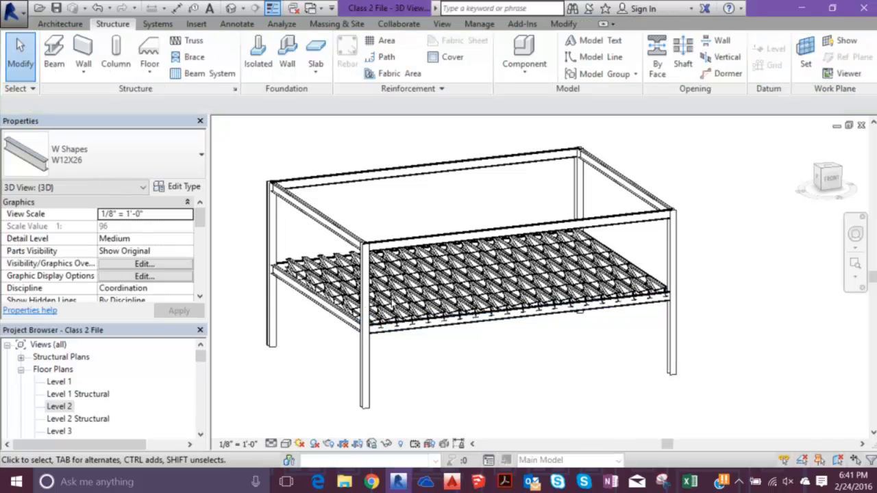
mouse_move(466, 206)
shift+middle_down()
mouse_move(505, 190)
mouse_move(459, 200)
shift+middle_up()
scroll(506, 189, up, 5)
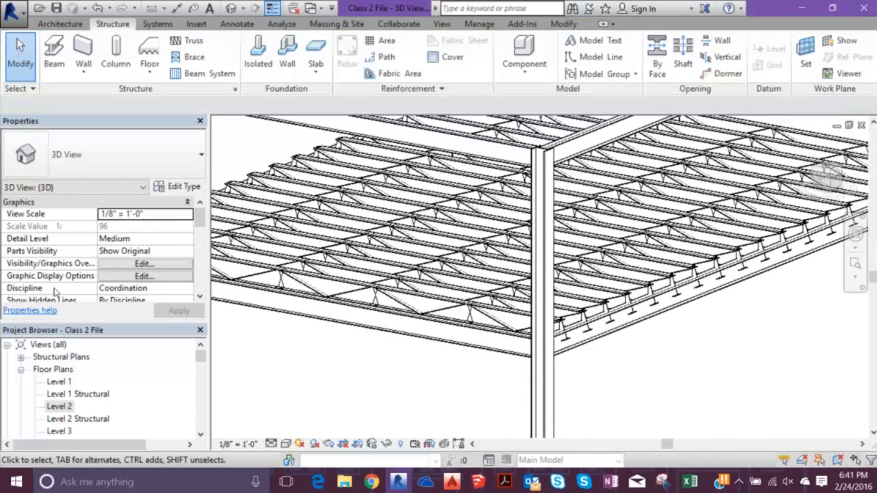
double_click(59, 382)
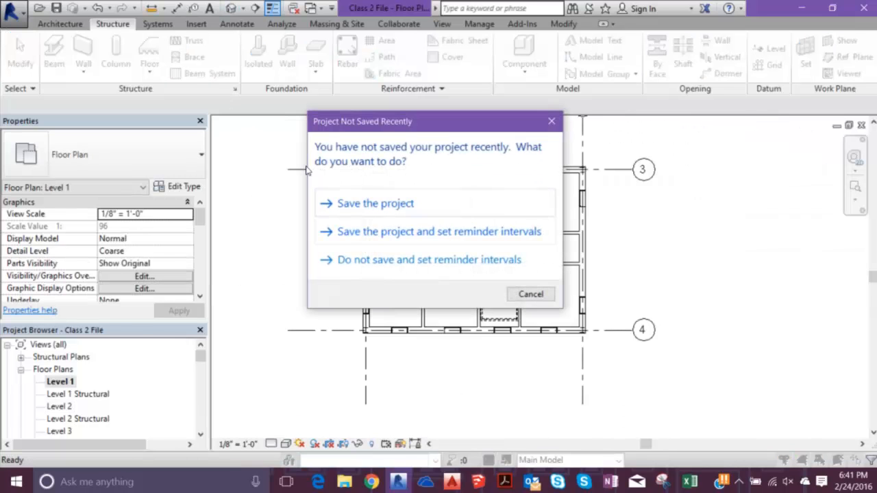
key(Escape)
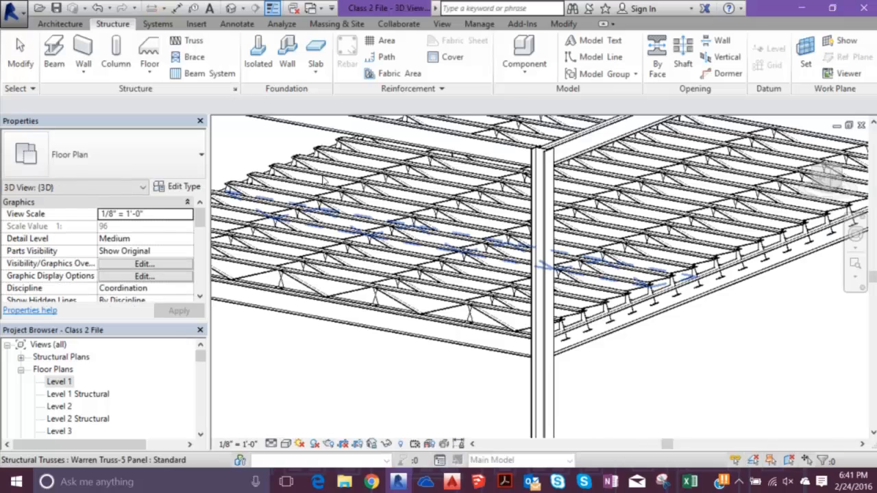
- Reveal the hidden elements, select the whole building, unhide it by elements in the 3D view, and check the upper-floor rooms
scroll(327, 188, down, 6)
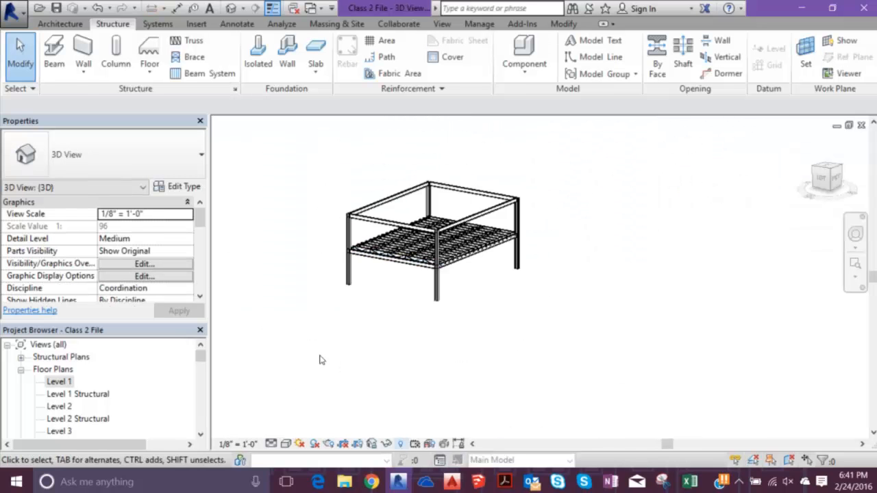
click(401, 444)
drag(305, 157, 619, 350)
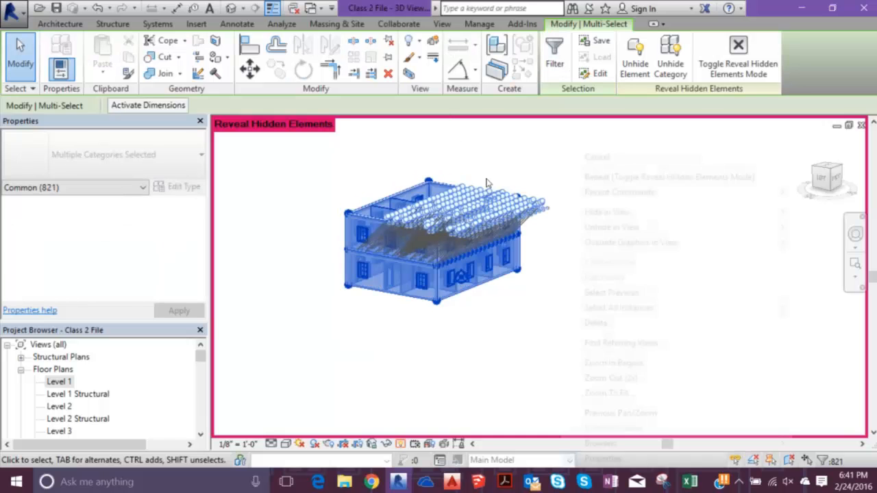
mouse_move(570, 227)
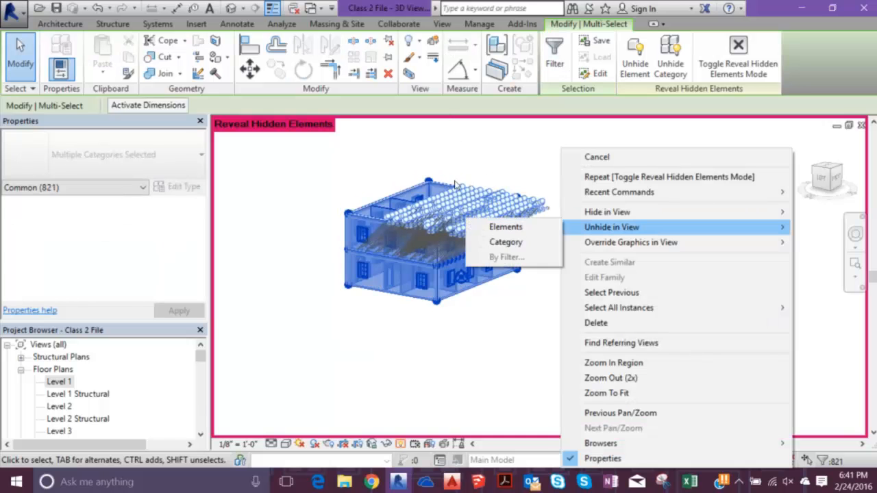
click(506, 227)
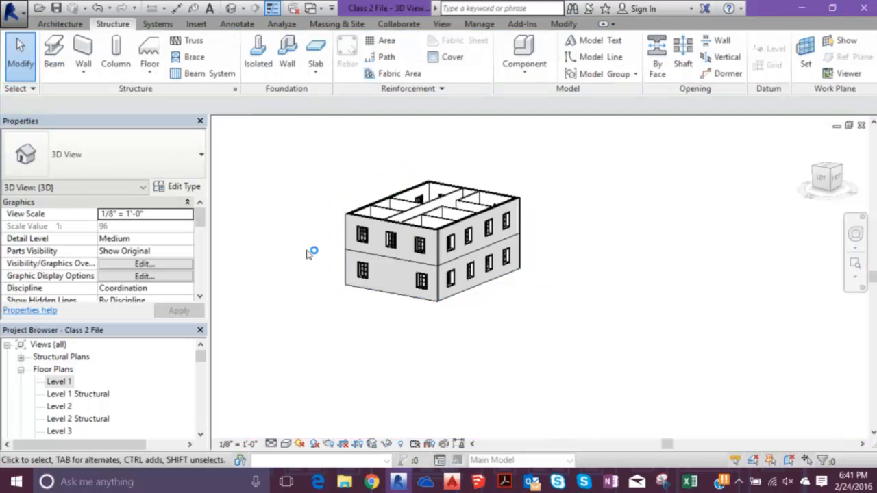
shift+middle_drag(305, 254, 251, 334)
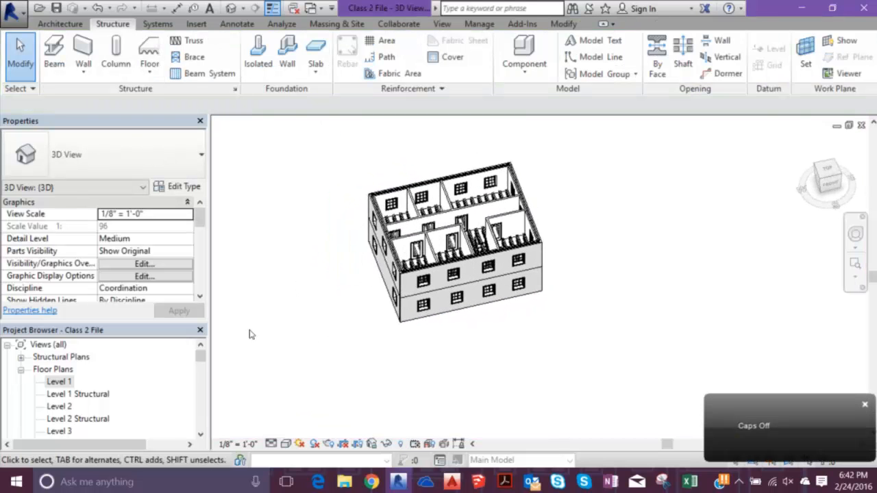
scroll(406, 218, up, 6)
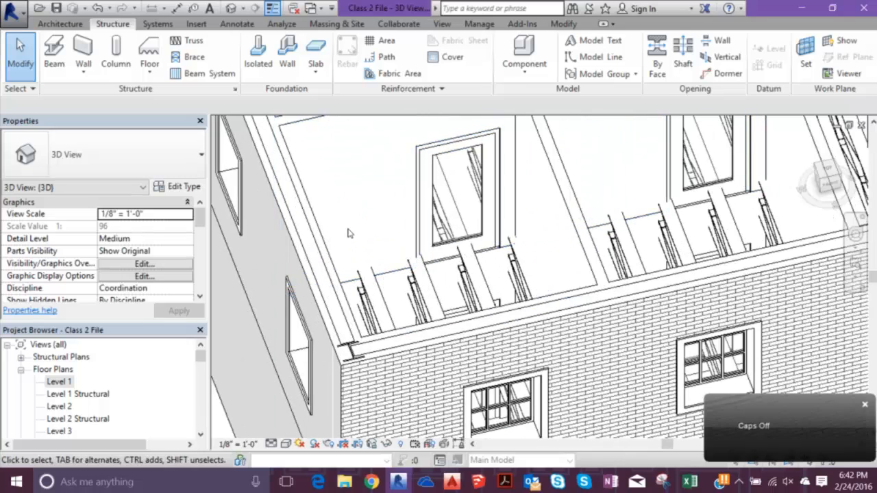
scroll(335, 226, down, 2)
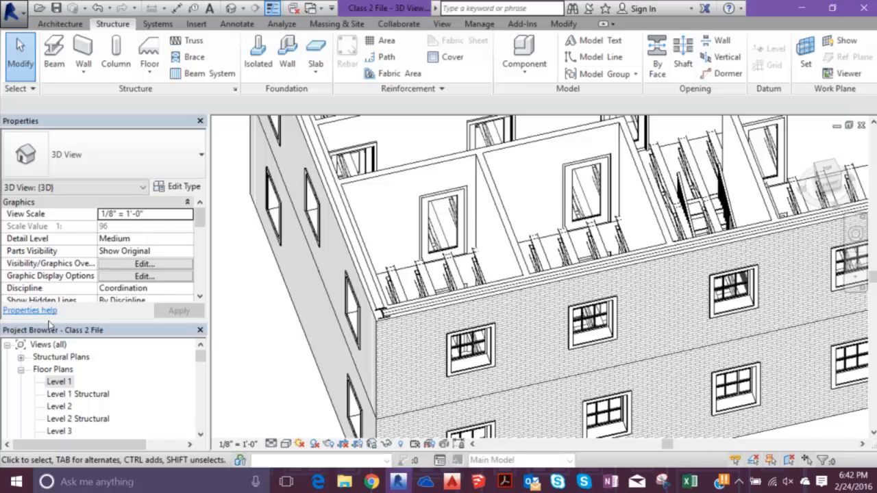
- In the Level 2 floor plan, select across the building, filter the selection to Lines only, and hide those elements in the view
double_click(59, 406)
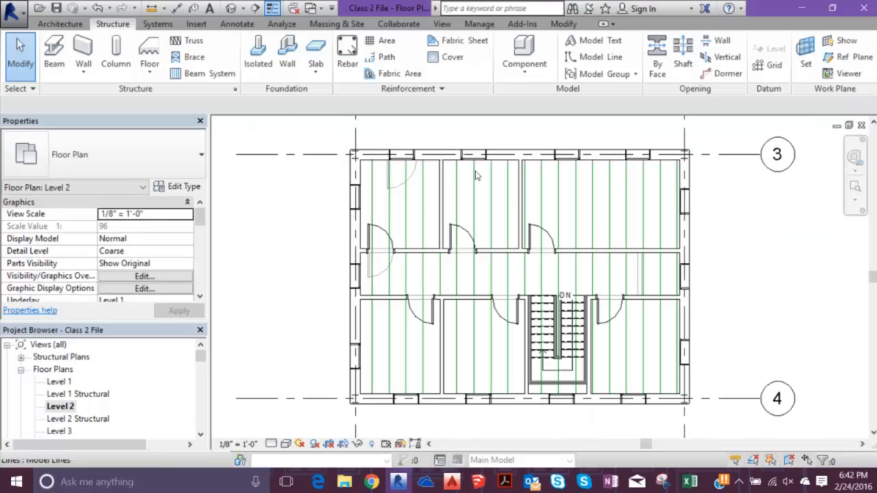
drag(752, 231, 262, 218)
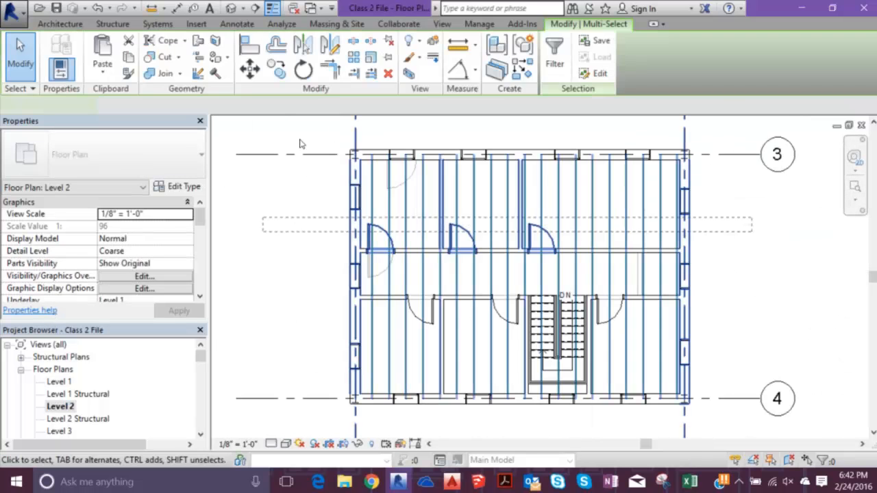
click(554, 57)
click(317, 175)
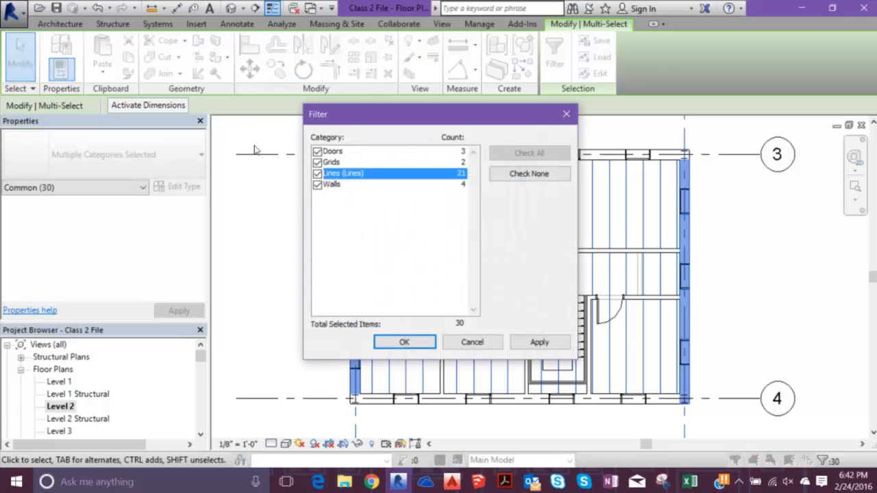
click(318, 184)
click(317, 164)
click(318, 152)
click(404, 341)
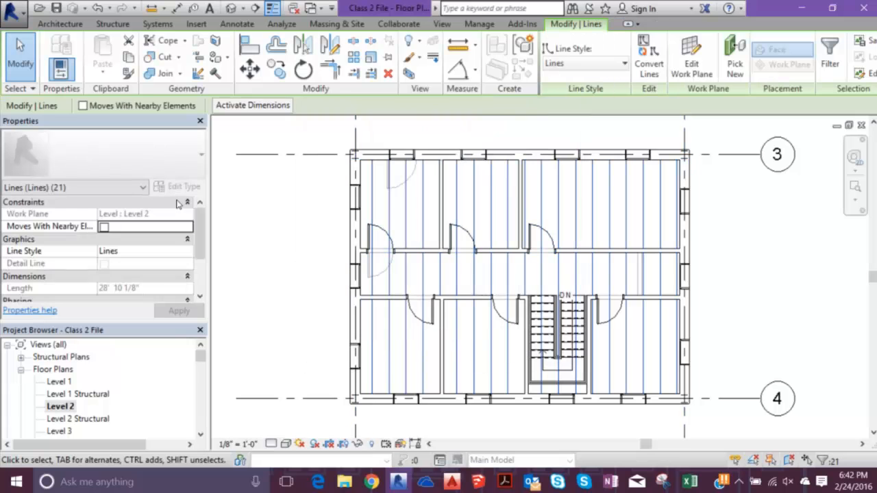
right_click(203, 199)
click(255, 187)
right_click(256, 163)
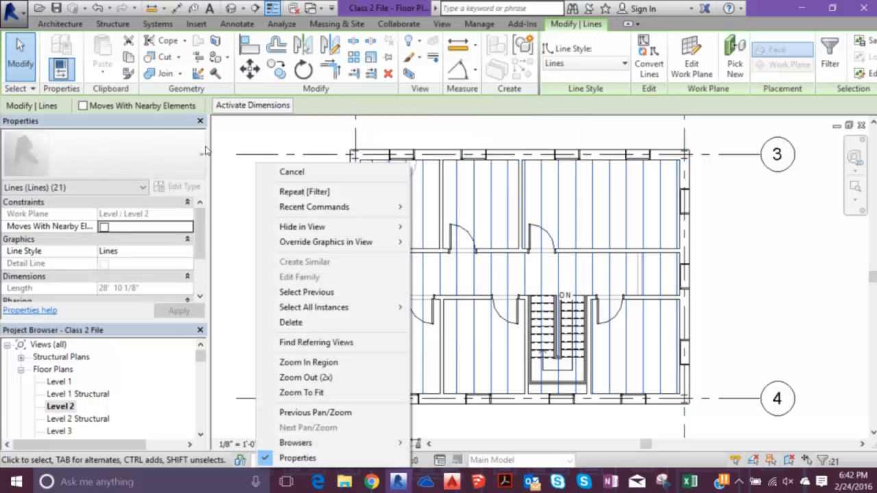
mouse_move(302, 227)
click(447, 227)
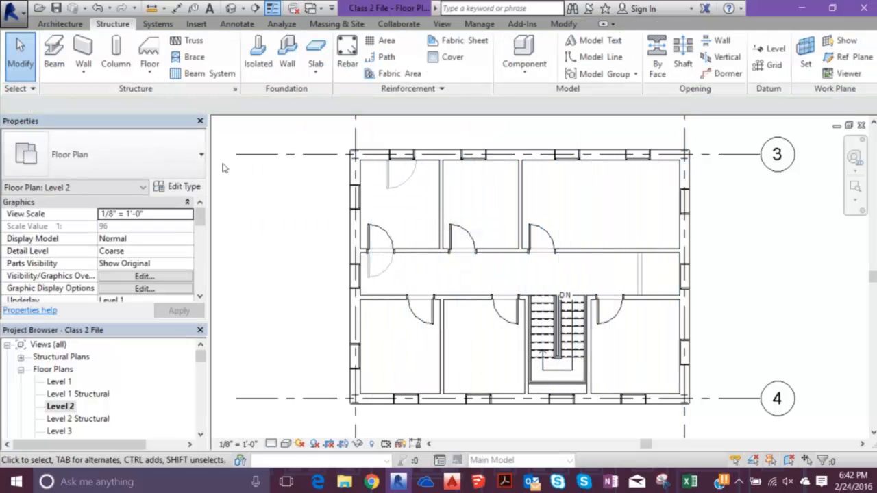
- Start an architectural floor on Level 2 and duplicate the Wood Joist 10" - Wood Finish type as Hardwood Flooring
click(58, 25)
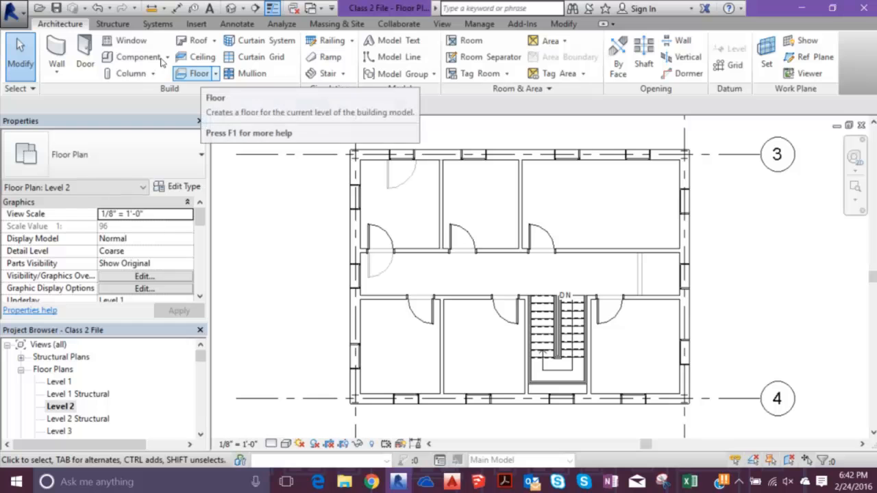
click(196, 73)
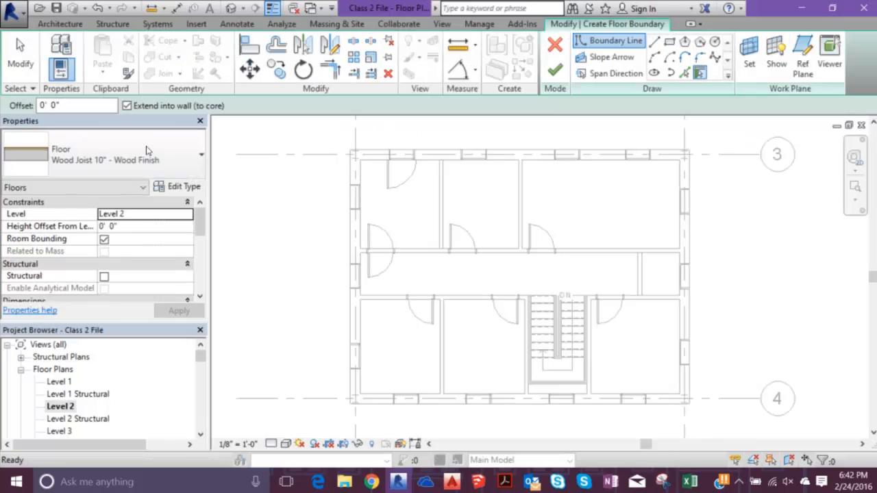
click(180, 131)
click(439, 144)
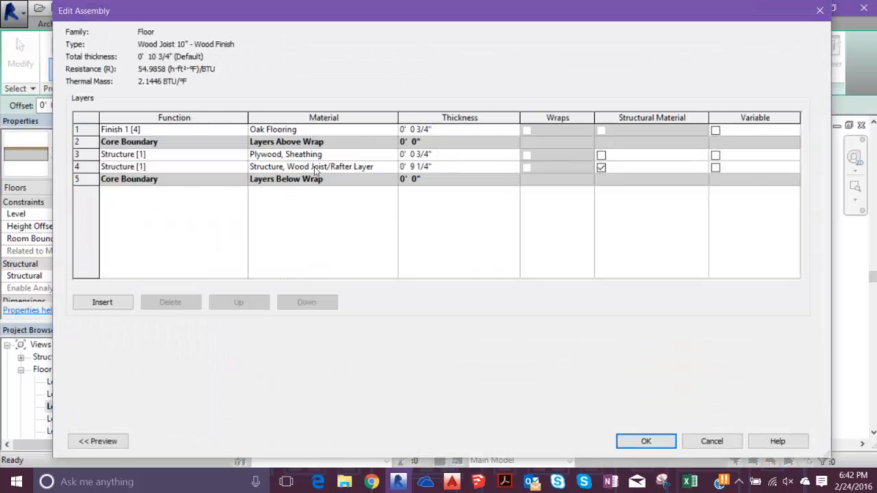
key(Return)
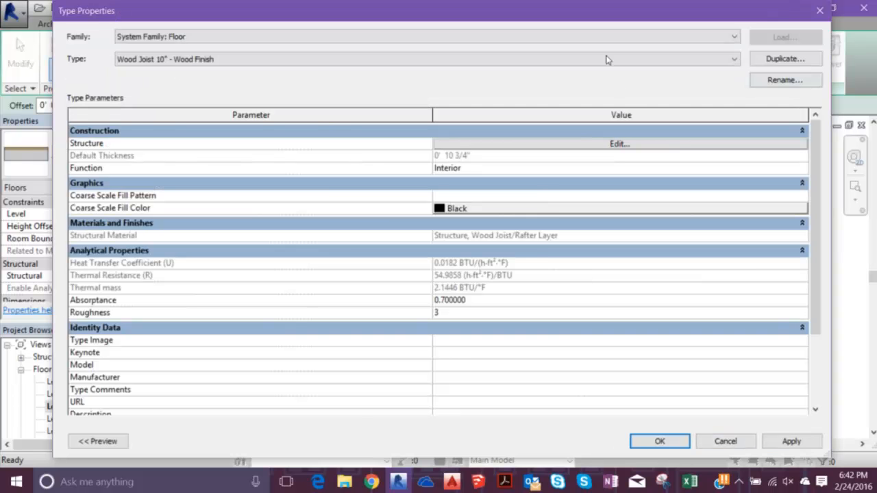
click(785, 58)
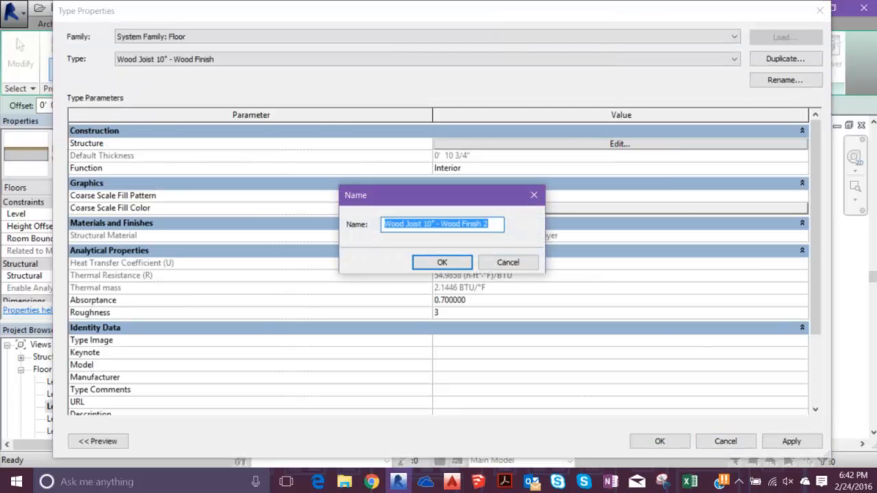
text(Hardwood F)
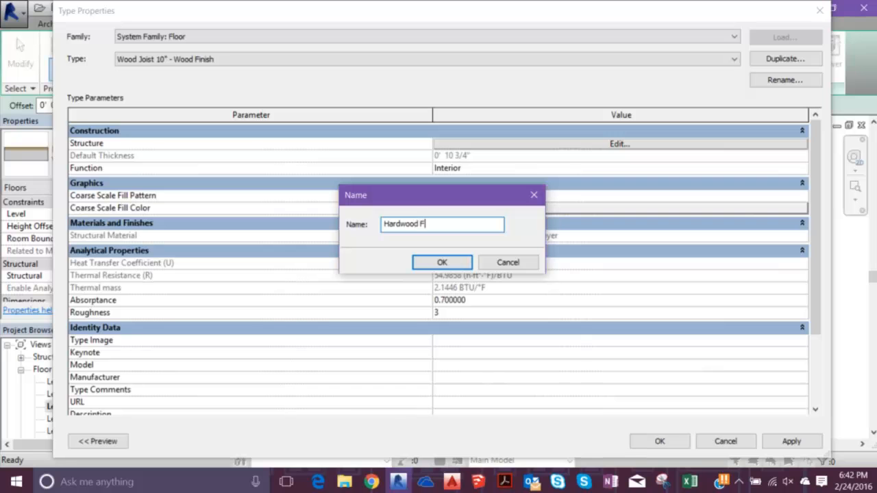
text(looring)
key(Return)
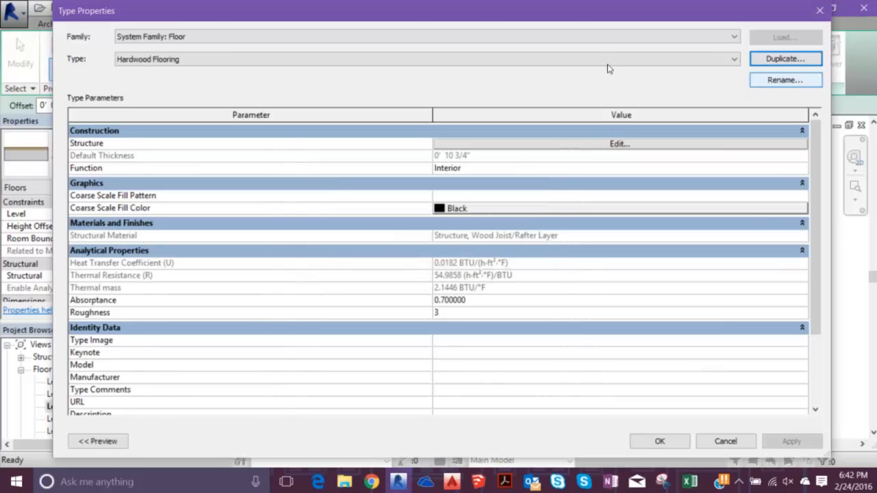
- Delete the Structure, Wood Joist/Rafter Layer from the Hardwood Flooring assembly and accept the type properties
click(488, 144)
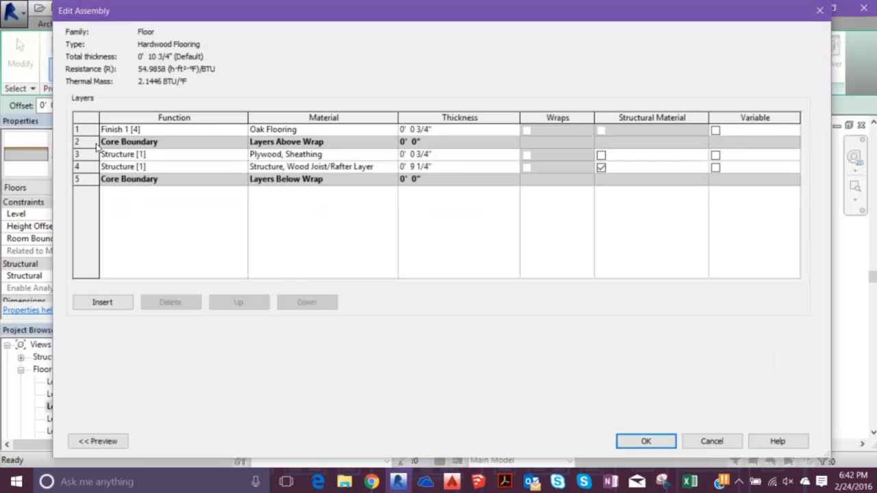
click(77, 167)
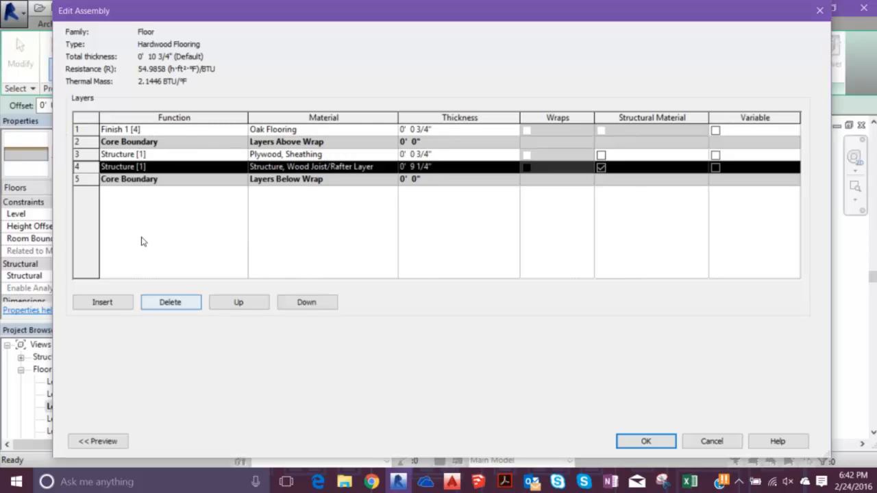
click(170, 302)
key(Return)
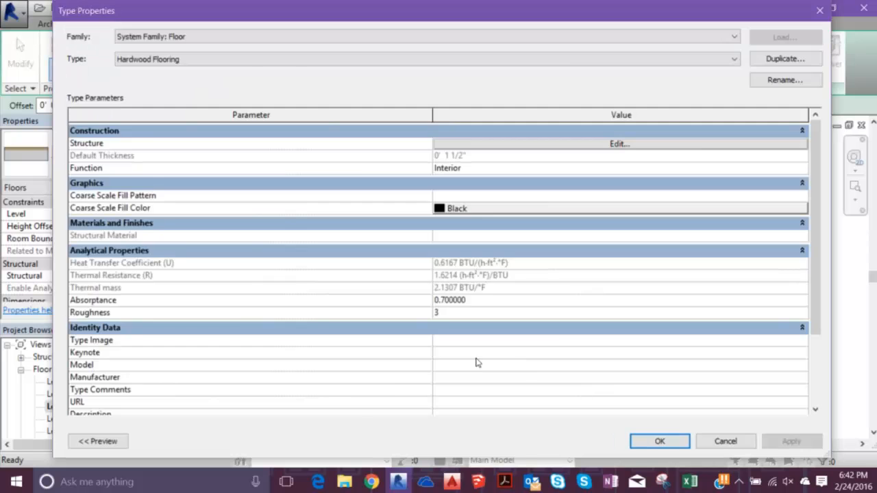
key(Return)
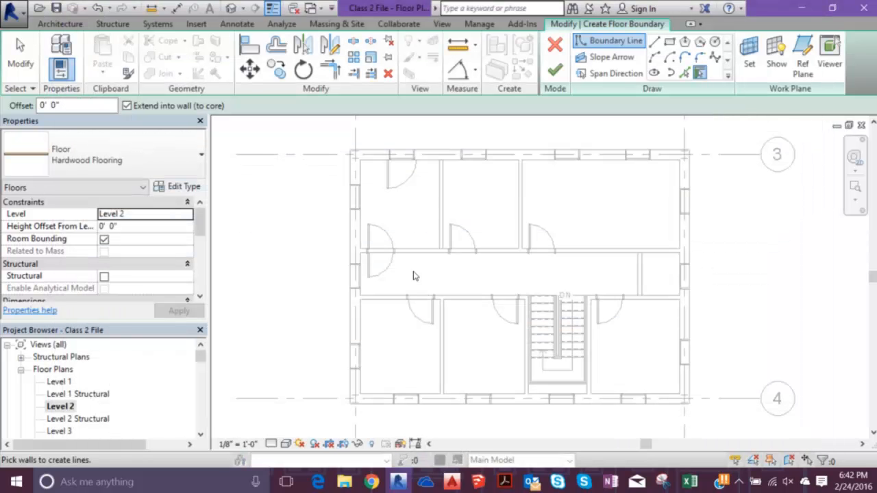
- Pick the four exterior walls as the floor boundary, finish the floor, decline attaching walls to its bottom, and deselect it
click(288, 137)
click(300, 134)
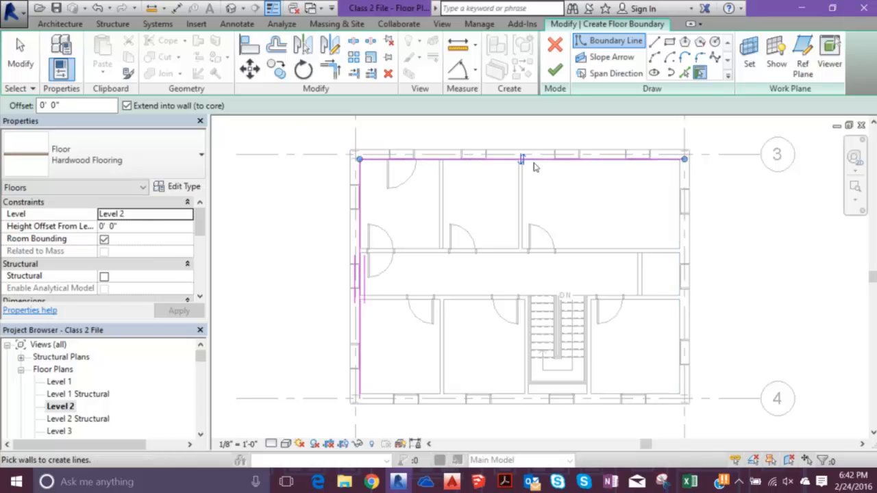
click(546, 168)
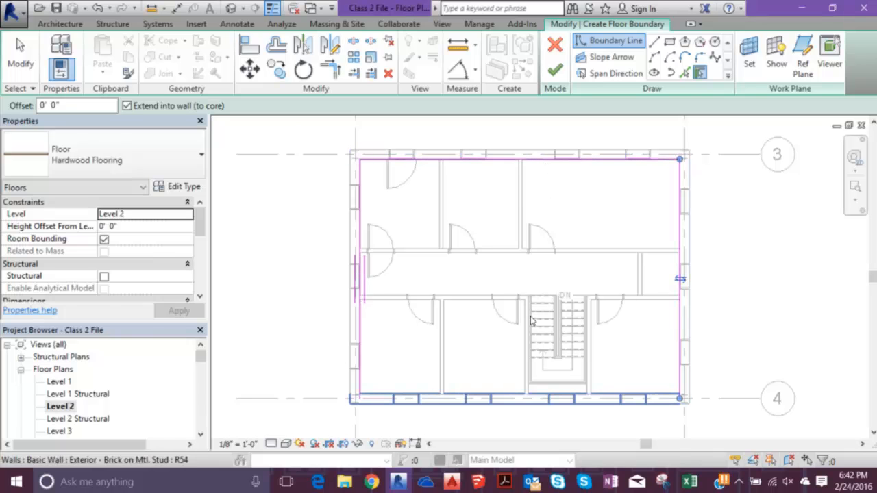
click(531, 315)
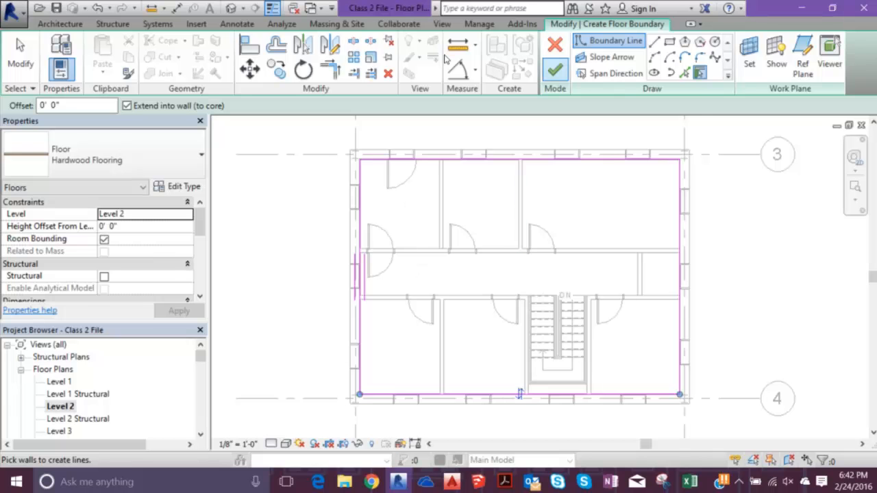
click(555, 69)
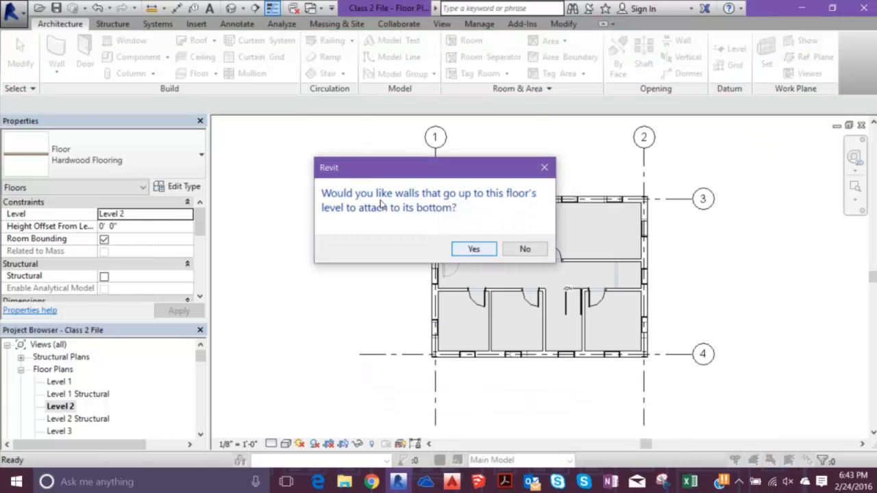
key(Right)
key(Left)
key(Right)
key(Return)
scroll(325, 214, up, 2)
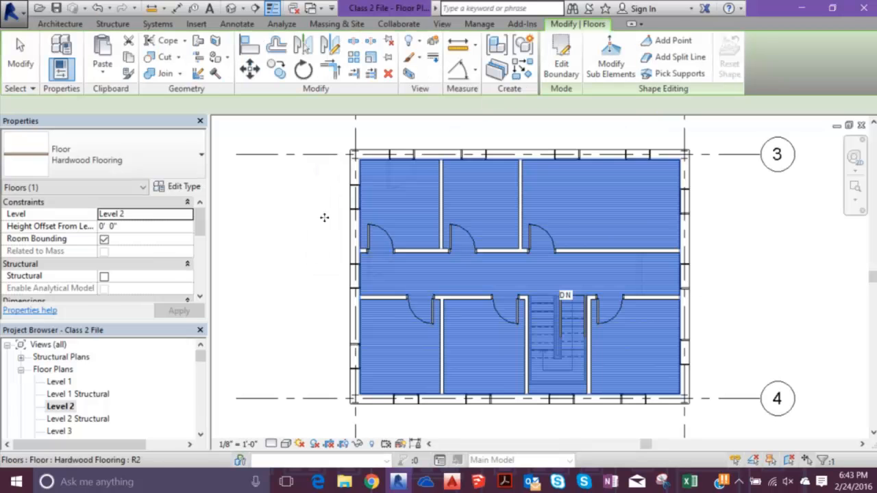
key(Escape)
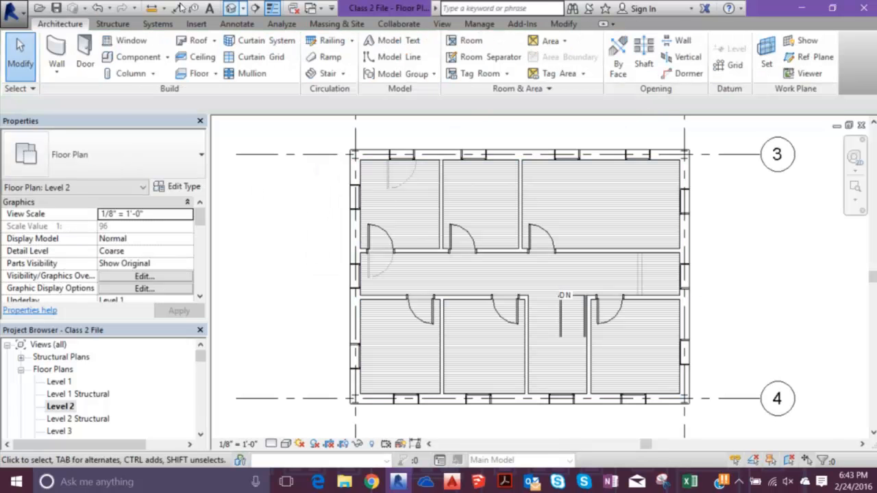
- Open the 3D view and examine the Level 2 floor and Warren trusses near the building corner, clearing any selection
click(231, 8)
scroll(333, 221, up, 4)
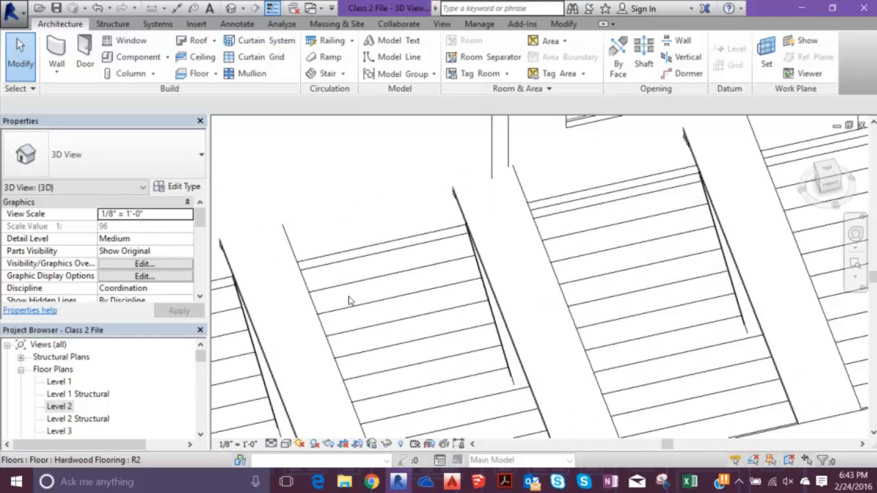
scroll(323, 241, down, 5)
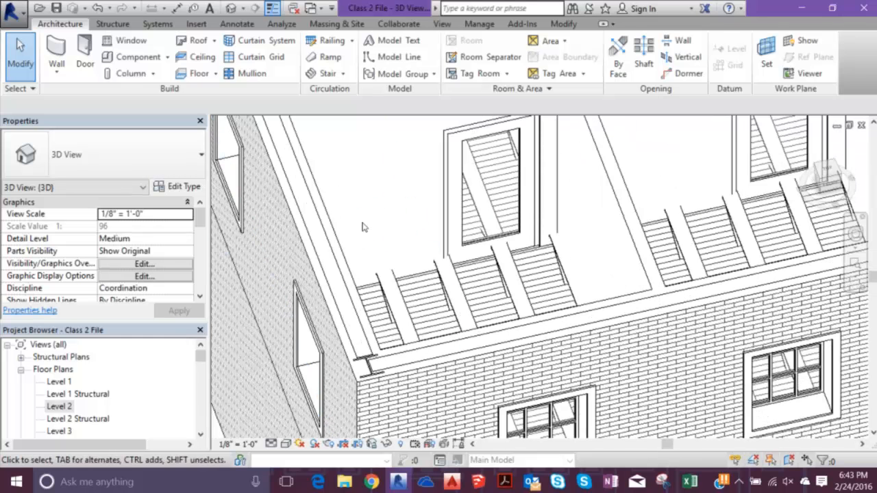
click(353, 233)
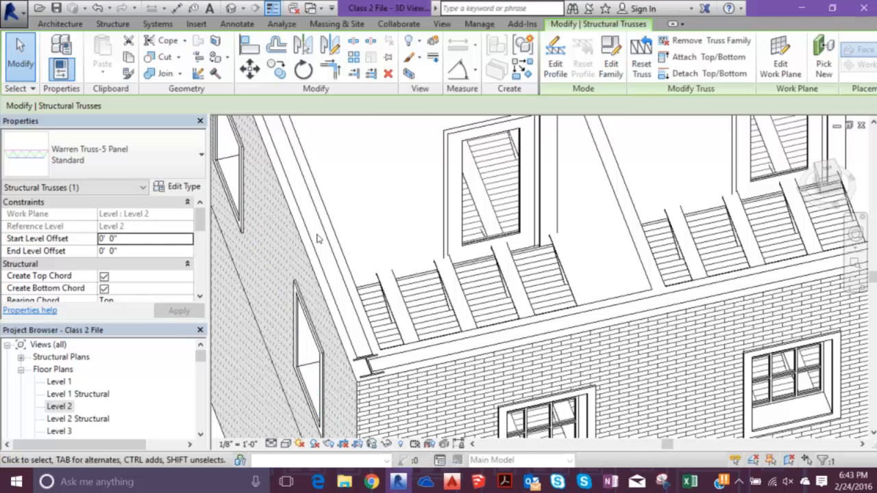
scroll(279, 237, down, 5)
click(256, 261)
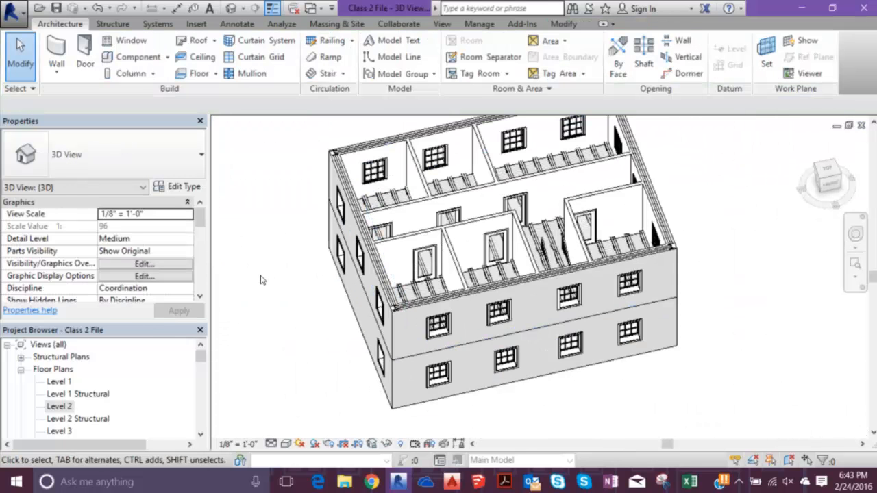
- Open the North building elevation
scroll(159, 322, down, 15)
scroll(159, 320, up, 5)
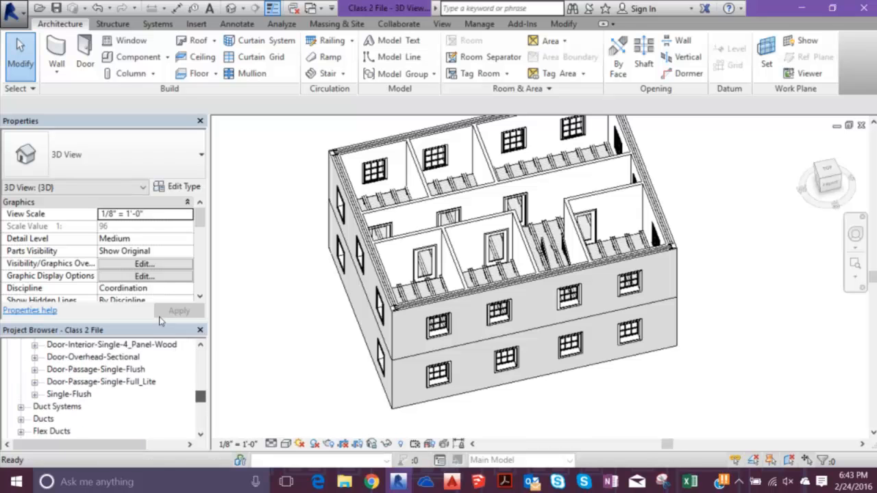
scroll(160, 314, up, 10)
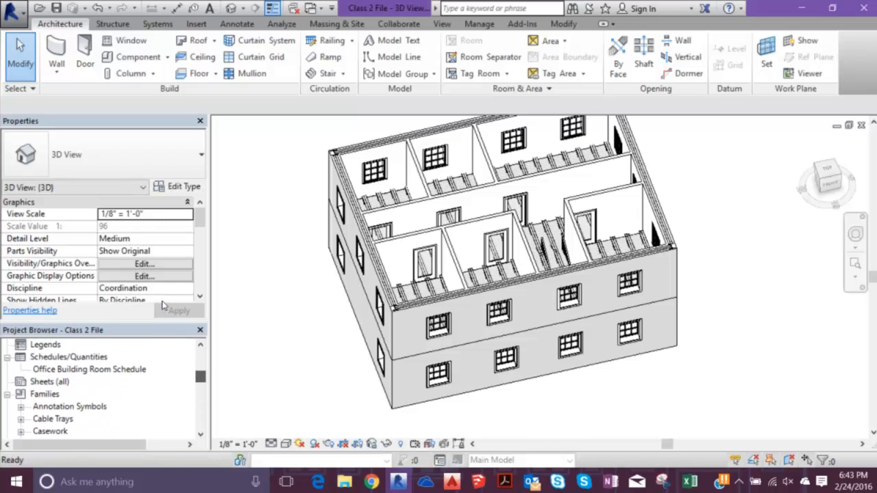
double_click(57, 381)
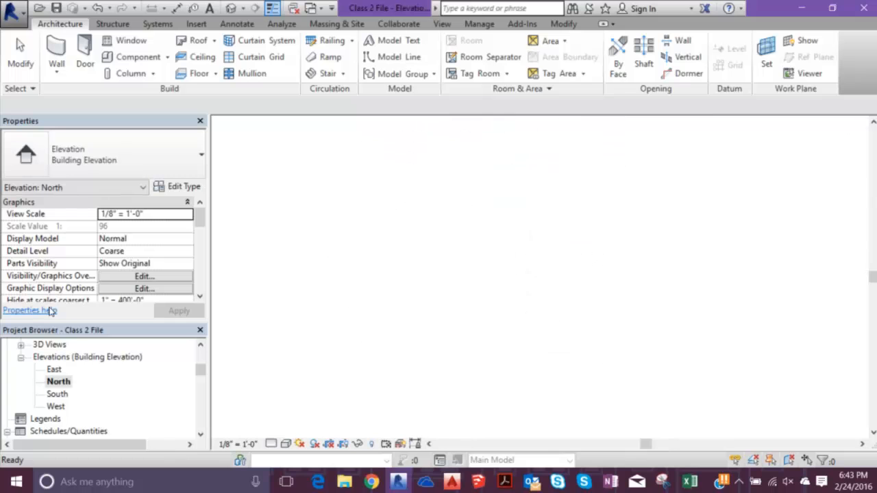
- Hide the upper and lower exterior brick wall elements in the North elevation to expose the structure behind them
scroll(308, 251, down, 3)
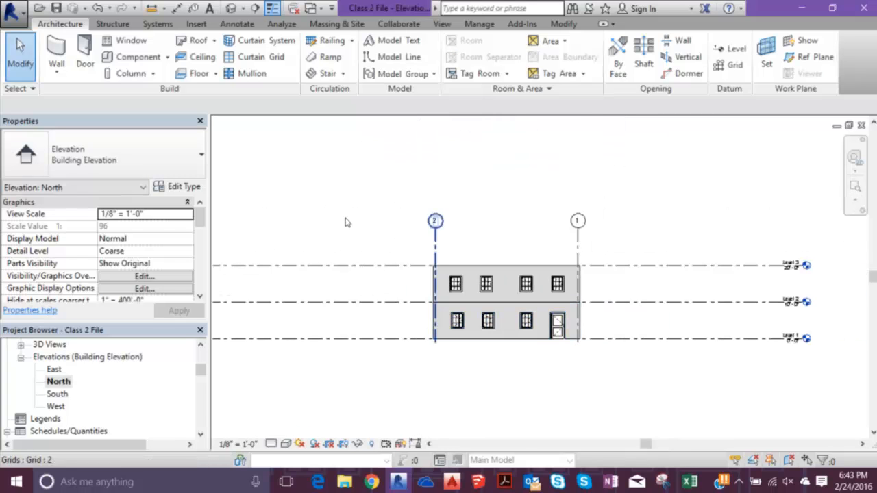
scroll(331, 203, up, 2)
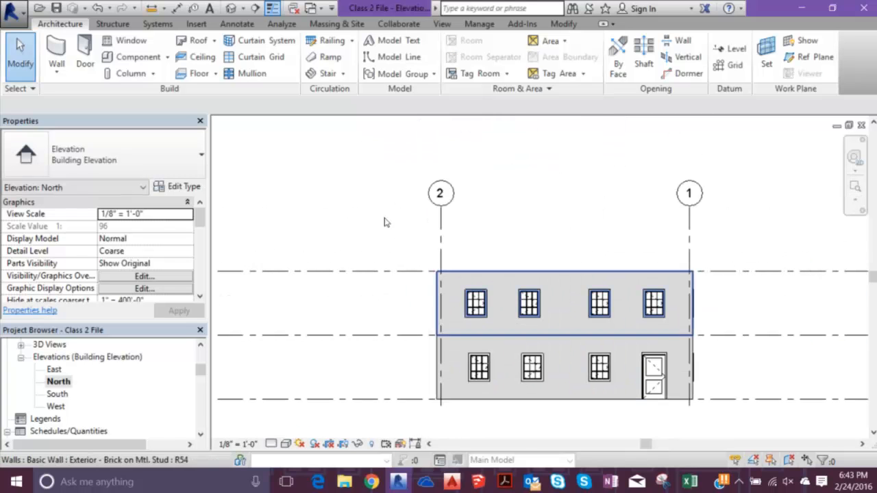
click(481, 271)
right_click(481, 272)
mouse_move(528, 226)
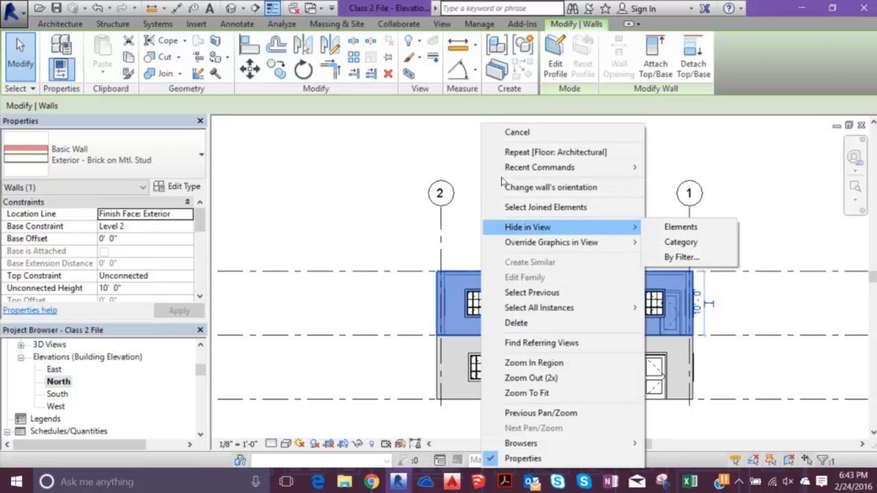
click(675, 227)
click(591, 367)
right_click(591, 367)
mouse_move(638, 227)
click(781, 227)
- Select the W12X26 girder, a Warren truss and the hardwood floor in turn to examine how they overlap at Level 2
scroll(472, 275, up, 4)
middle_drag(473, 274, 308, 214)
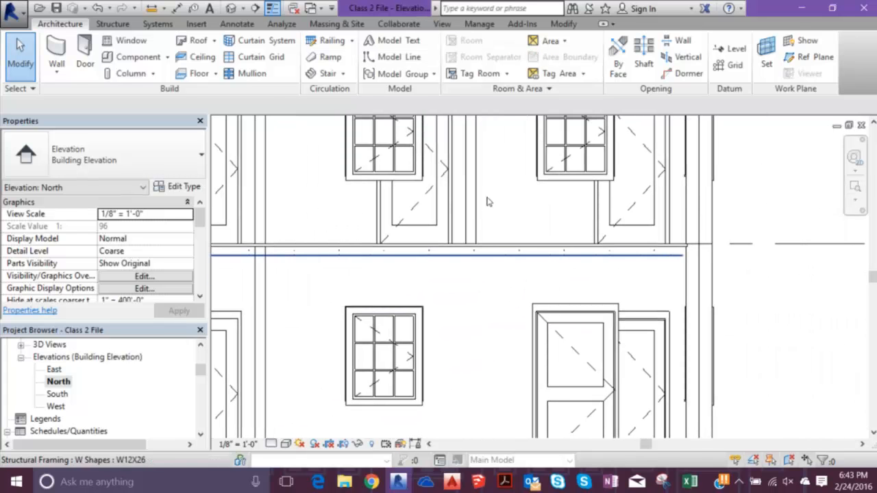
click(541, 254)
click(571, 221)
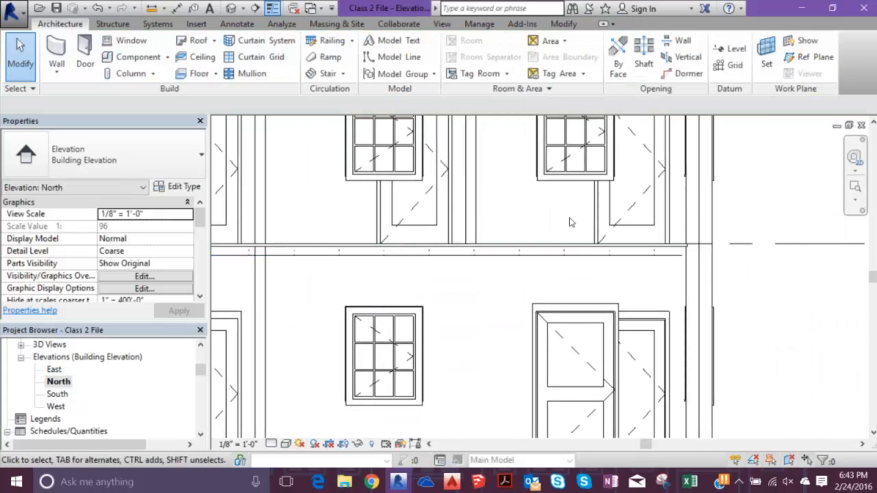
click(517, 209)
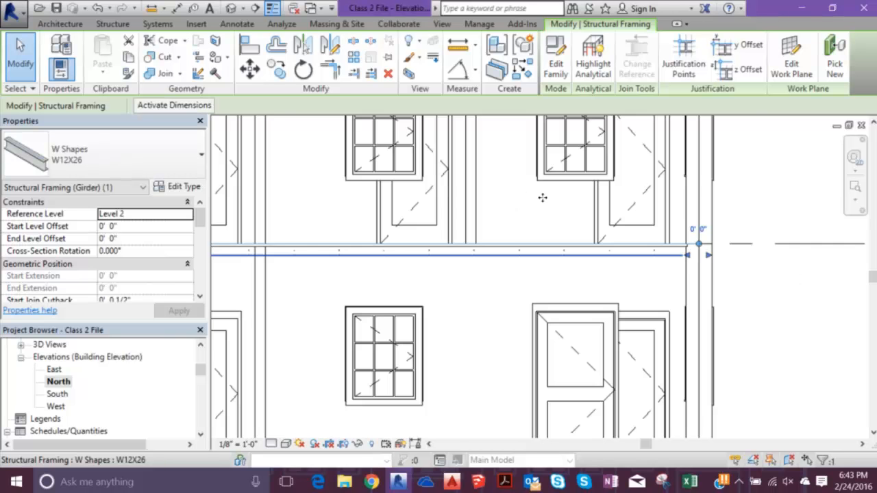
scroll(525, 206, up, 2)
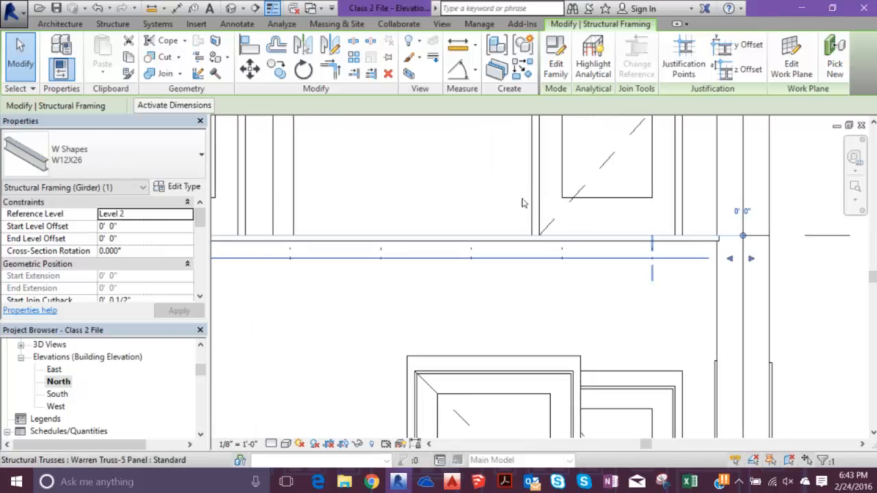
click(526, 203)
scroll(526, 200, up, 2)
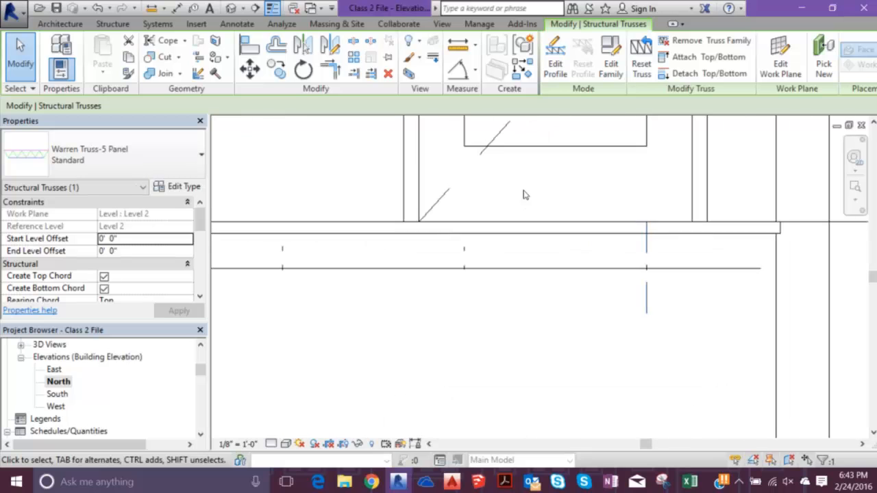
click(537, 187)
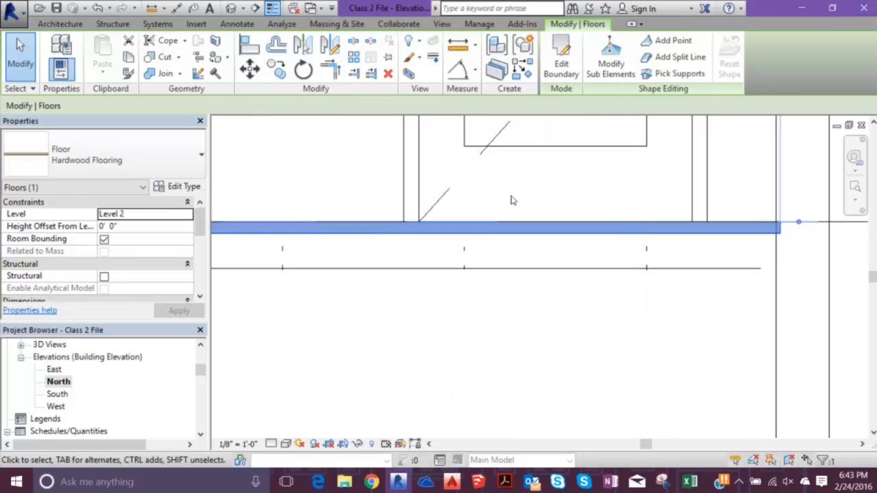
click(519, 200)
click(517, 189)
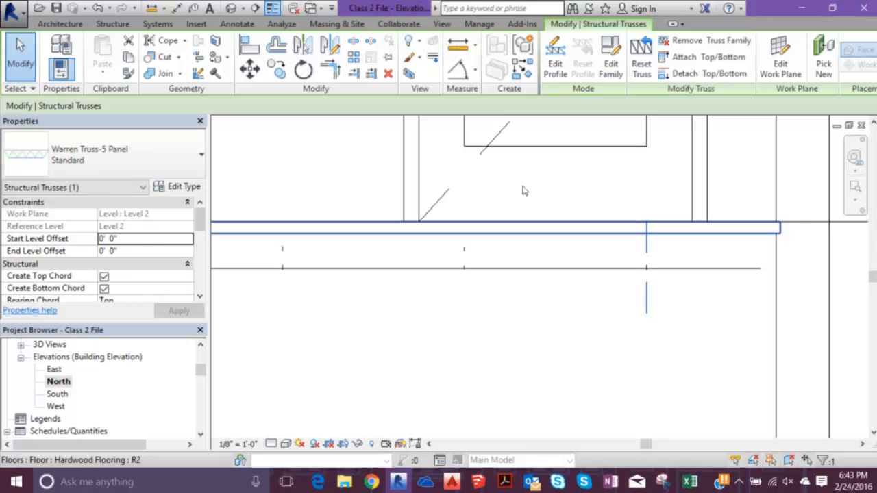
- Check the floor thickness and layer structure in the Hardwood Flooring type properties, accept the dialogs, and deselect the floor
click(523, 191)
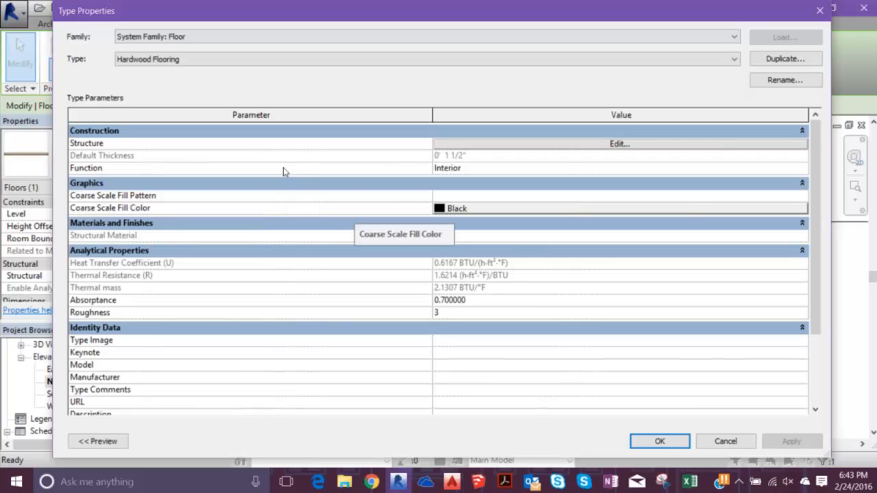
click(442, 144)
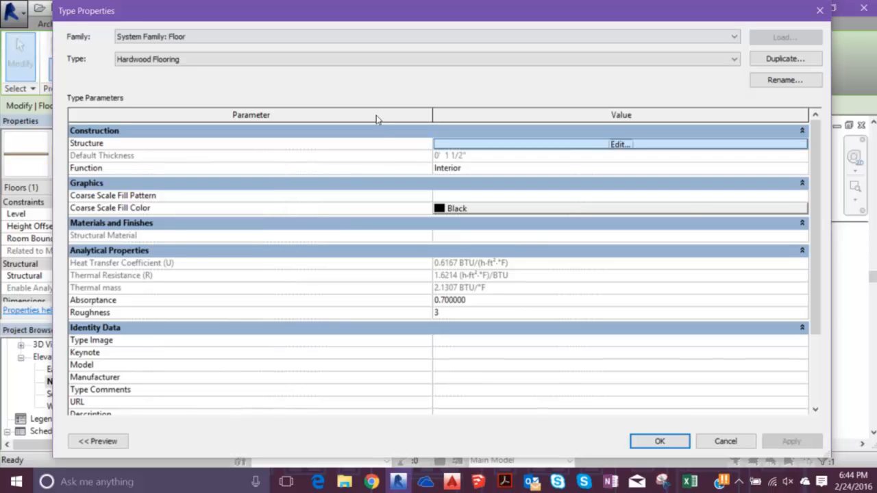
key(Return)
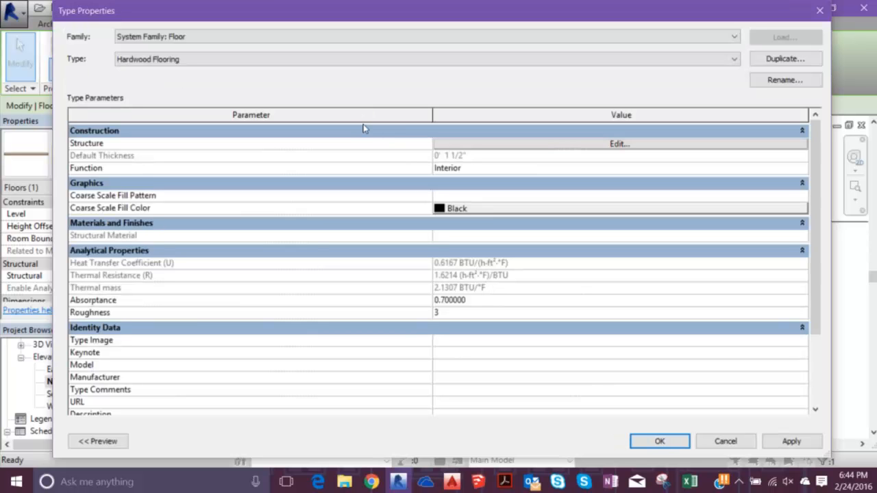
key(Return)
scroll(549, 237, down, 6)
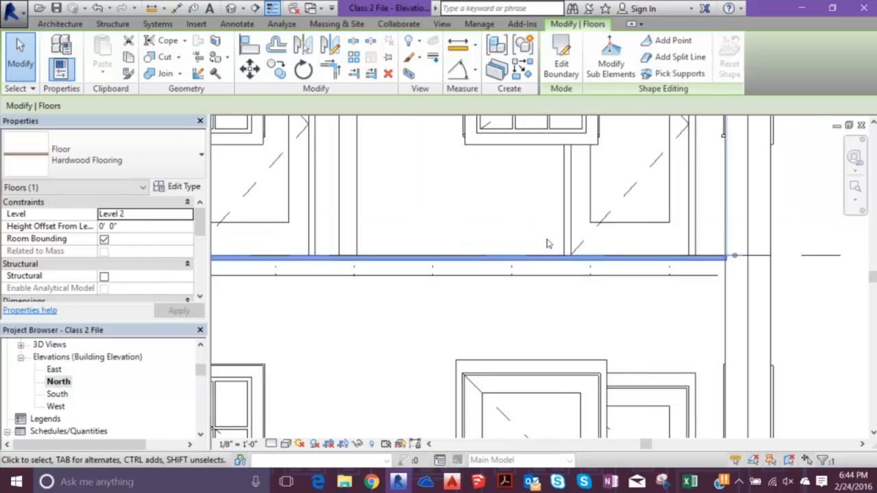
key(Escape)
click(543, 246)
key(Escape)
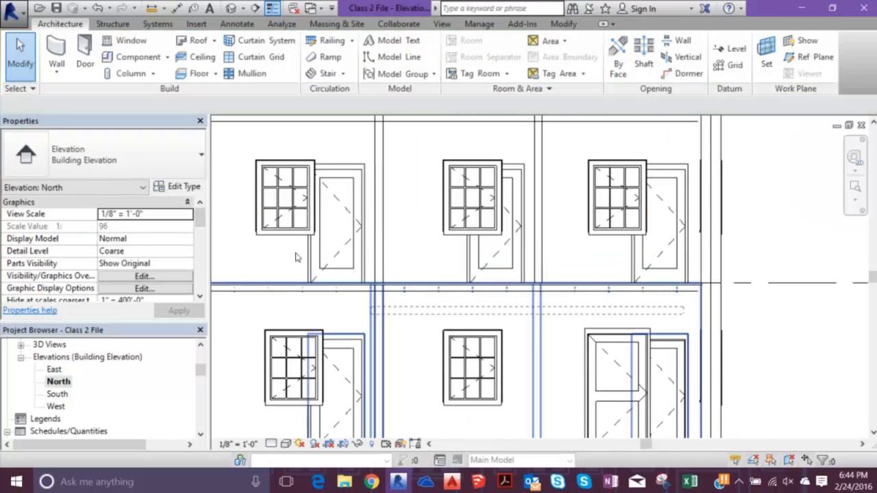
drag(242, 236, 257, 230)
key(Escape)
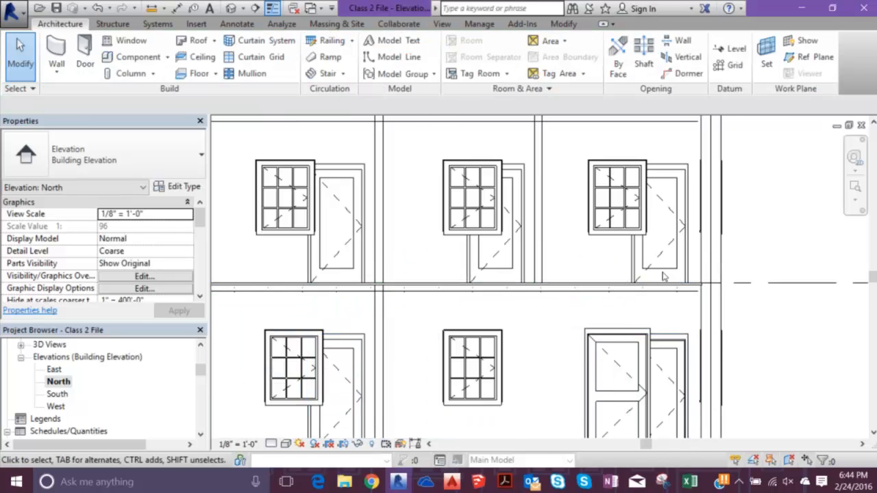
- Select across the building in the North elevation and filter the selection to Structural Trusses only
scroll(647, 270, down, 2)
drag(660, 271, 316, 243)
click(554, 55)
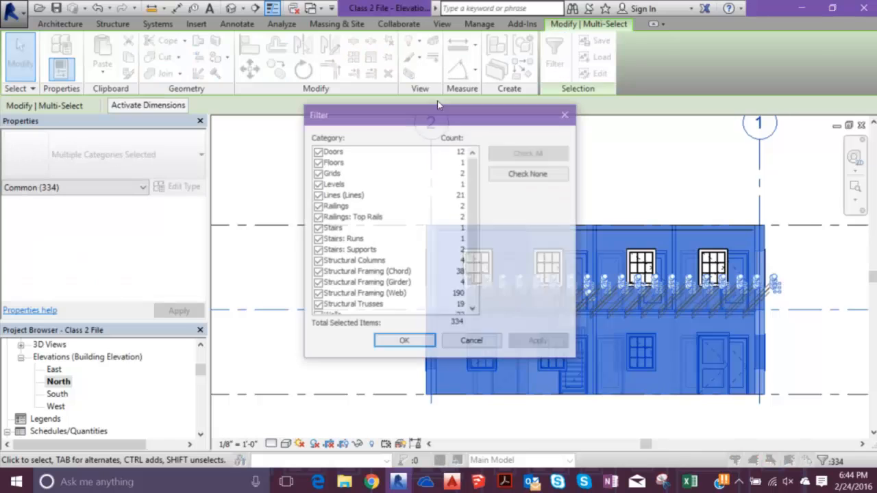
scroll(378, 157, down, 1)
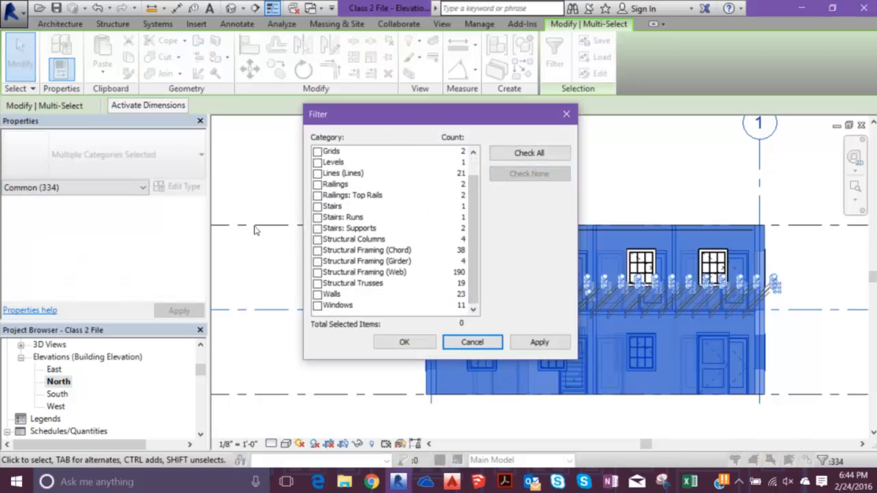
click(318, 283)
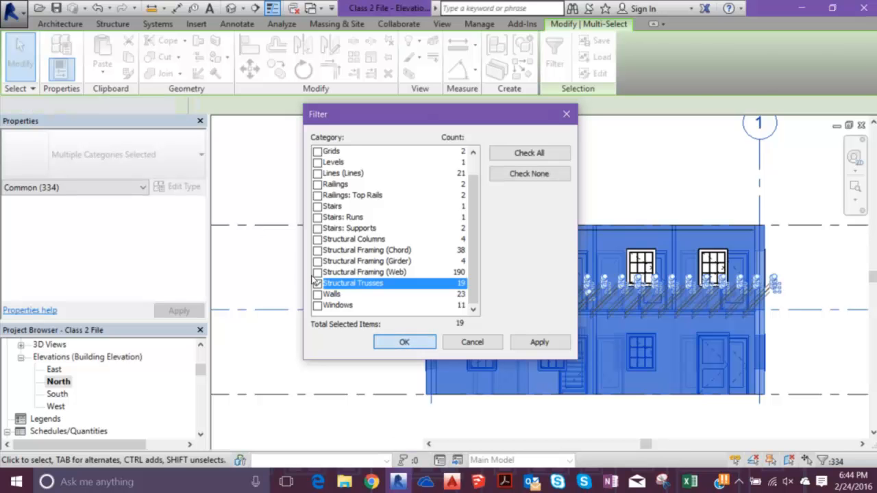
key(Return)
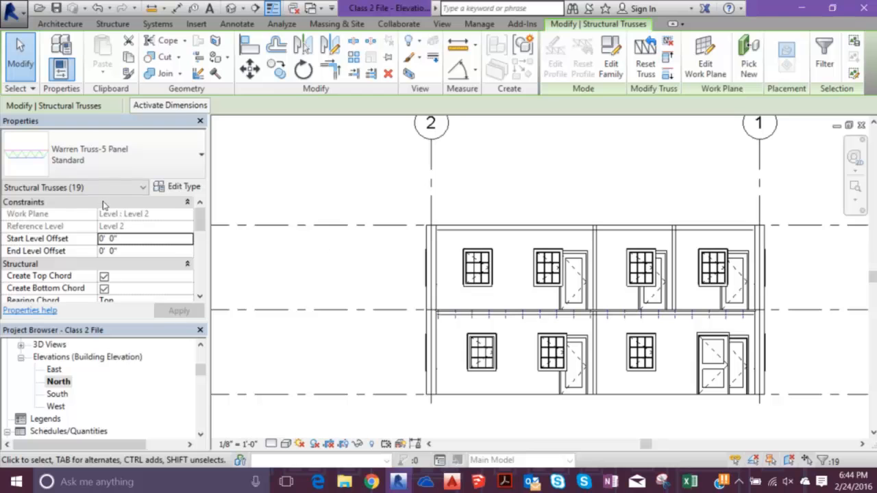
- Set the start and end level offsets of the selected trusses to -1.5" and clear the selection
click(125, 238)
text(-1.5)
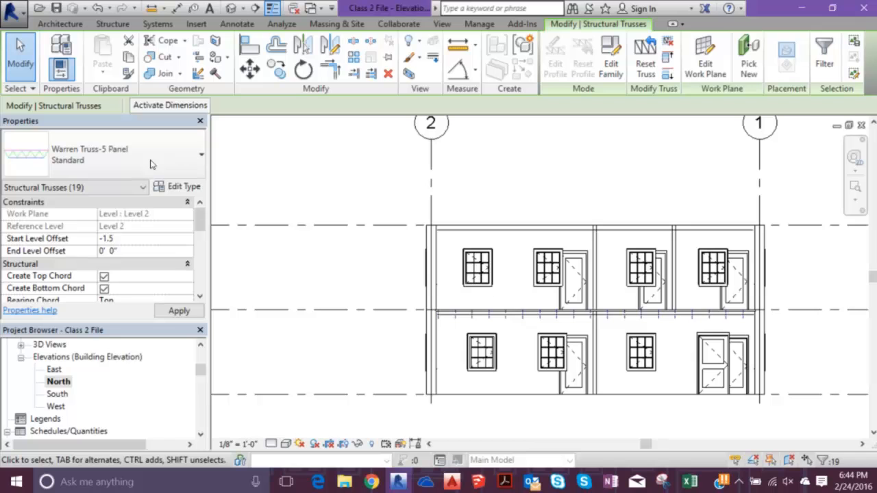
key(Tab)
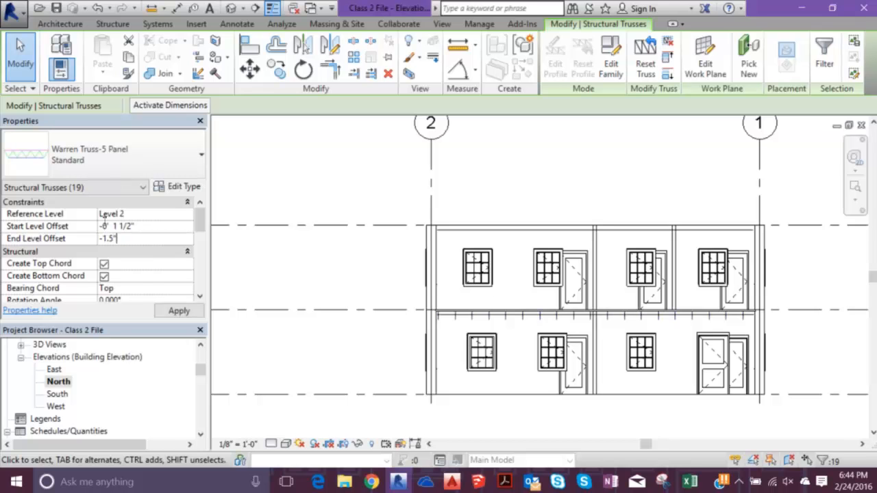
key(Return)
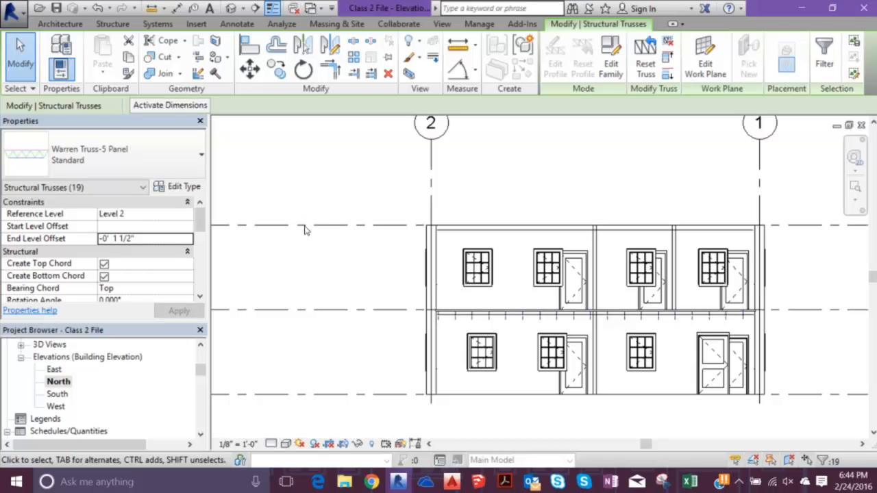
click(305, 228)
- Set the start and end level offsets of the W12X26 girder visible below the Level 2 floor to -1.5"
scroll(464, 297, up, 3)
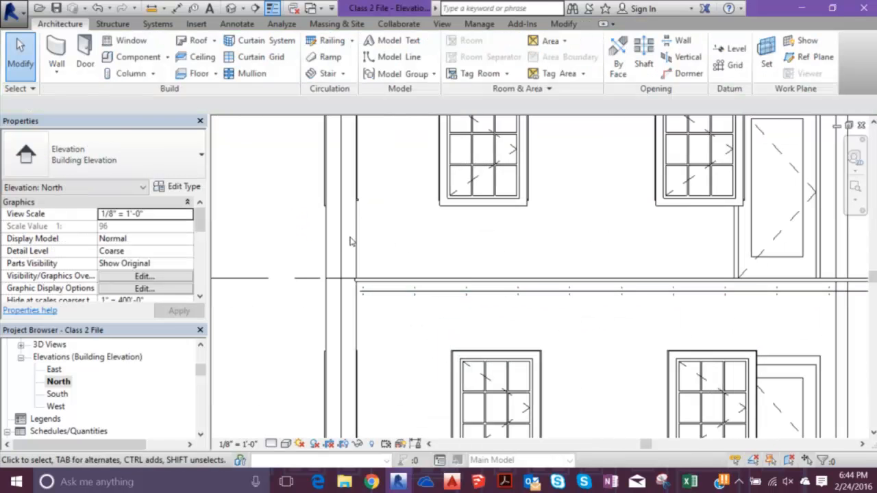
click(349, 236)
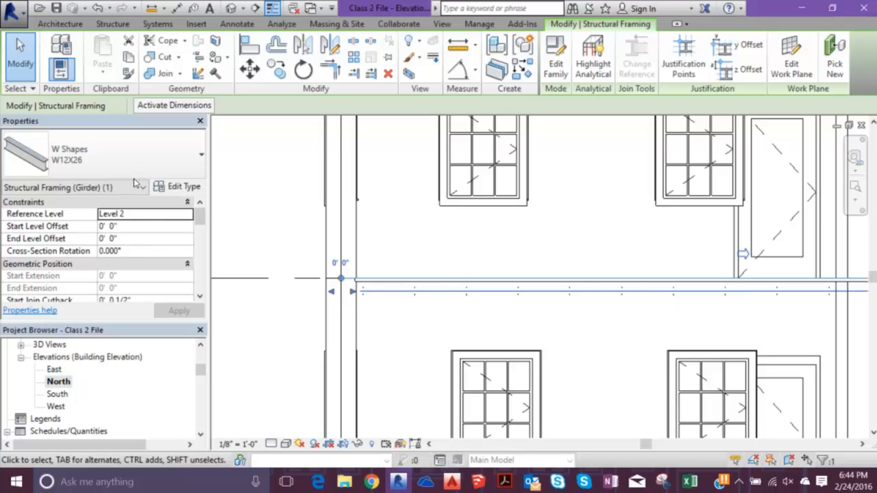
key(Tab)
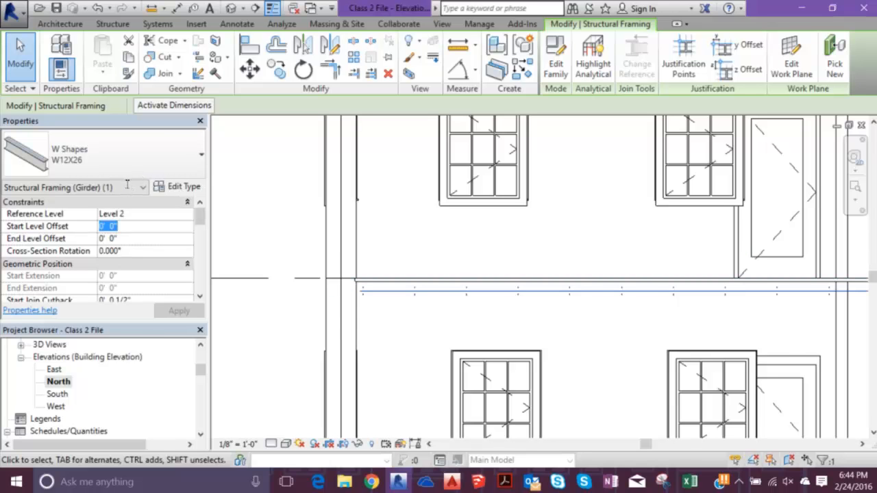
text(-1.5)
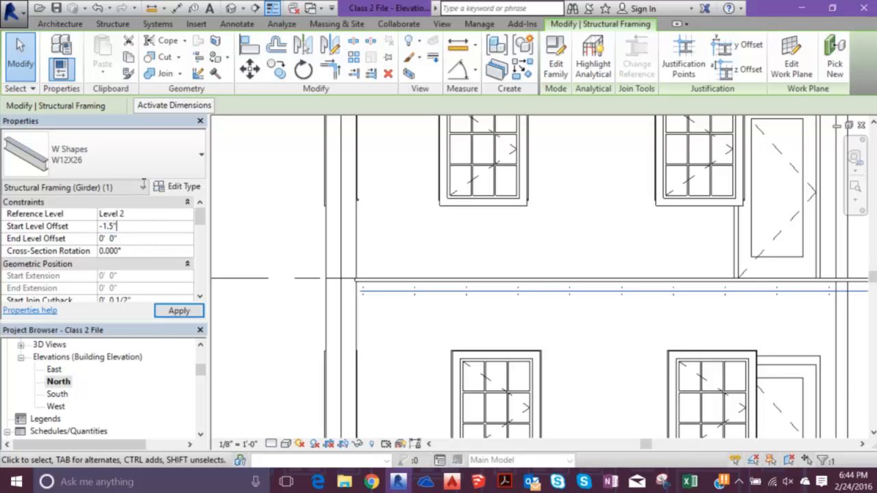
key(Tab)
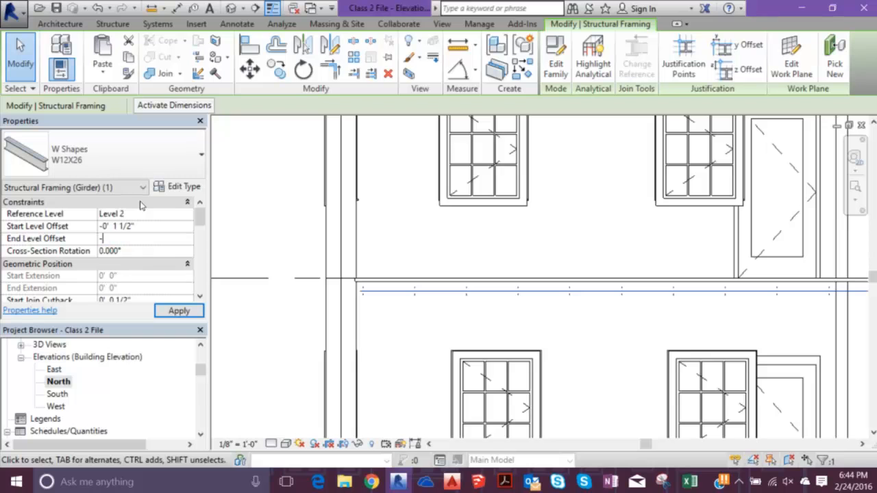
key(Return)
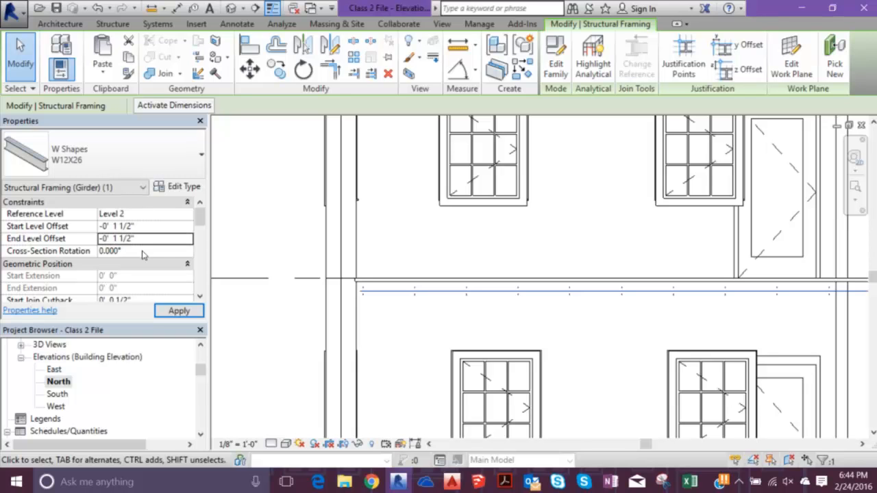
- Clear the girder selection and check the start and end level offsets of the Warren truss below Level 2
click(223, 182)
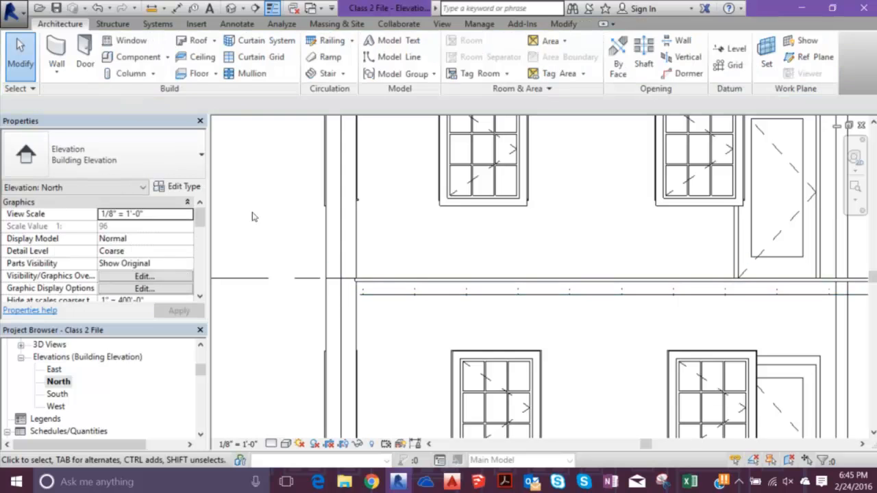
click(293, 235)
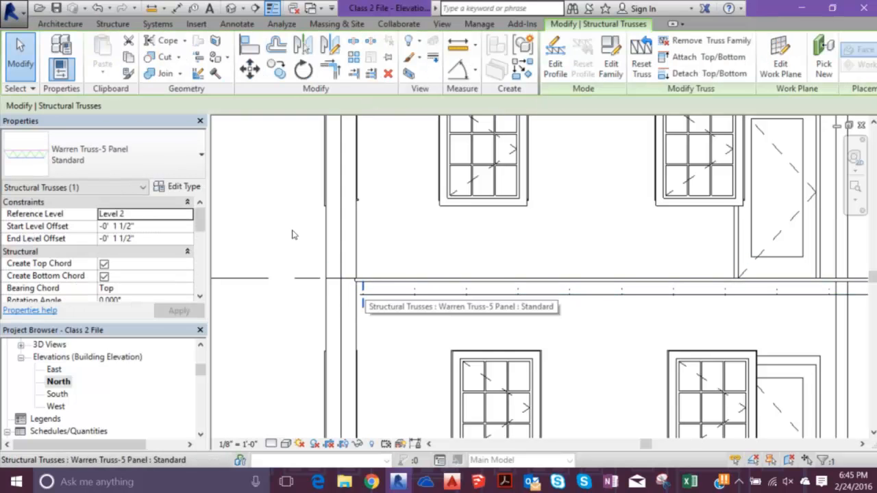
click(223, 183)
- Select everything crossing Level 2 in the North elevation and filter the selection to Structural Framing (Web) only
scroll(231, 182, down, 4)
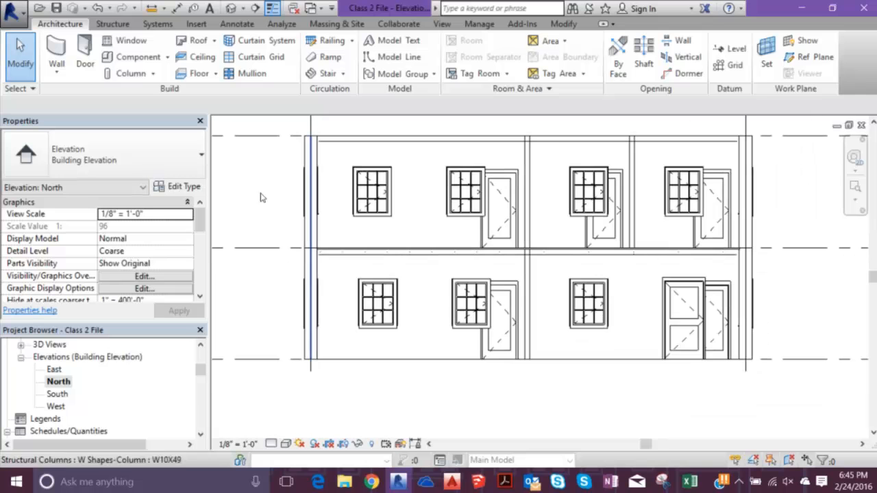
drag(287, 234, 779, 271)
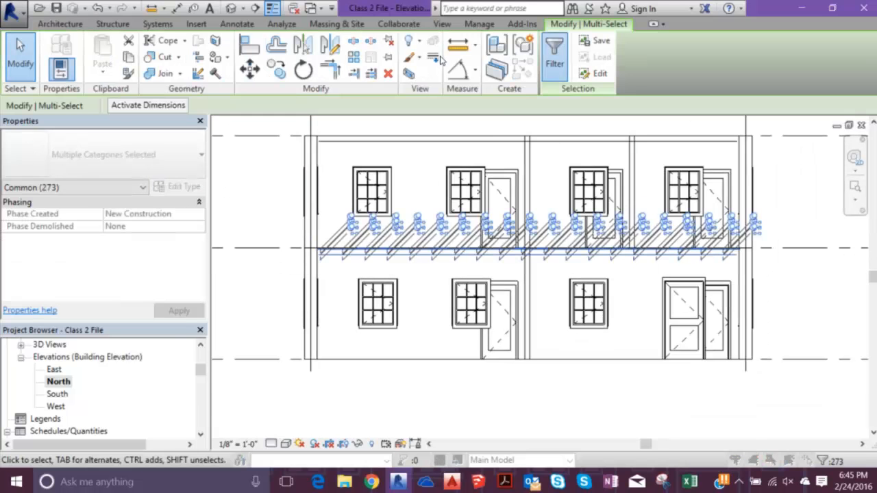
click(555, 55)
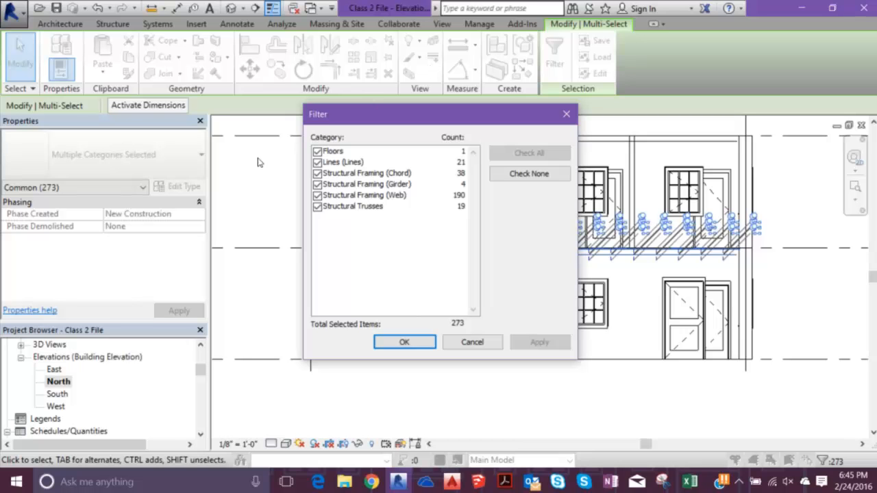
click(317, 185)
click(317, 174)
click(318, 163)
click(317, 152)
click(317, 206)
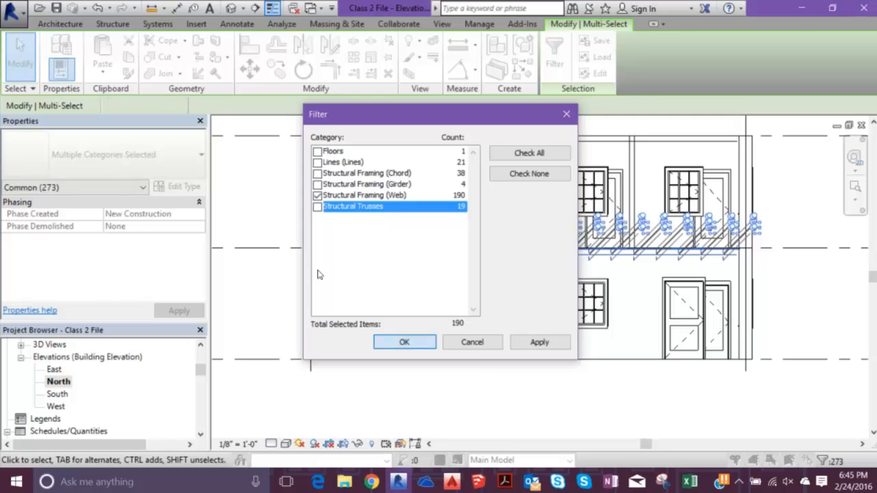
click(405, 342)
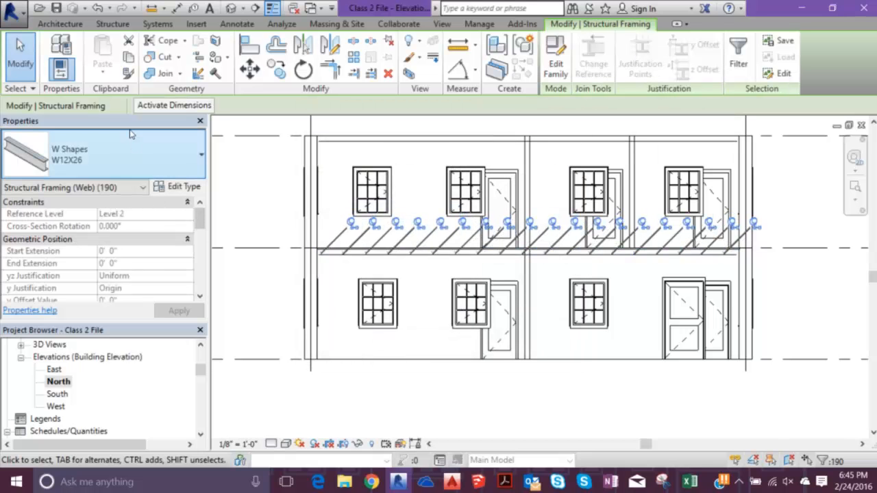
- Check the dimensions in the W12X26 type properties of the selected truss webs and close them without changes
click(132, 134)
click(132, 135)
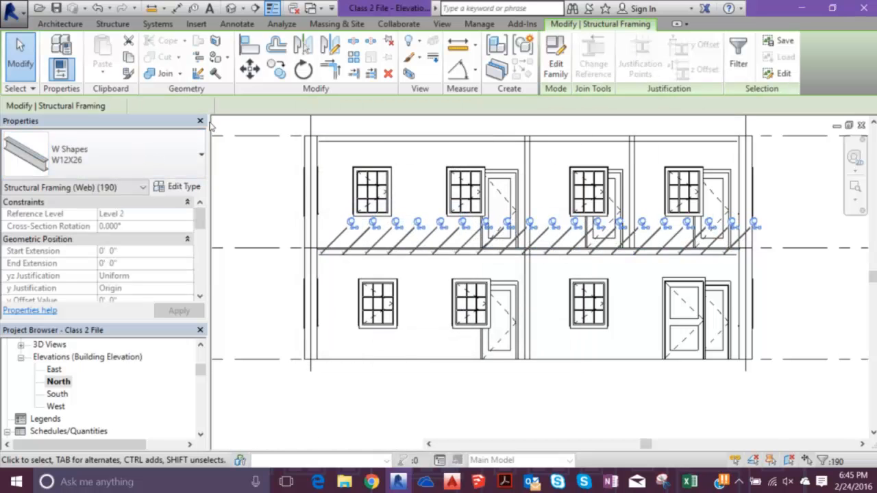
click(178, 187)
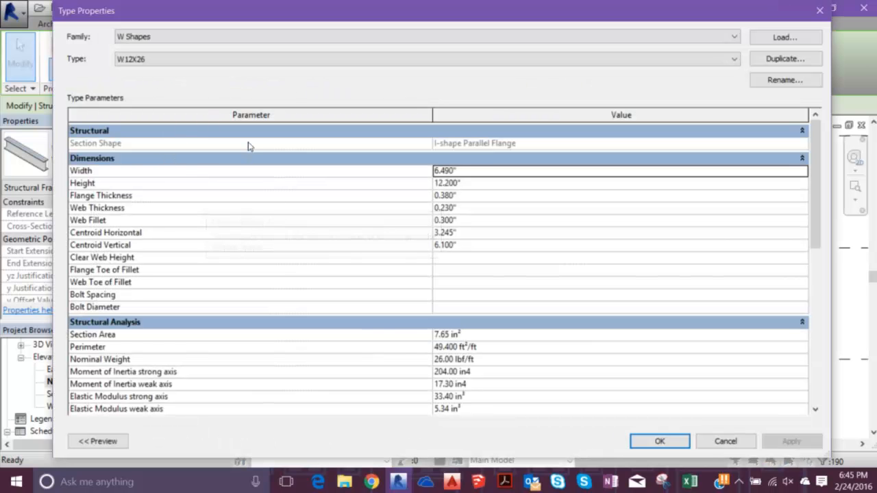
click(820, 11)
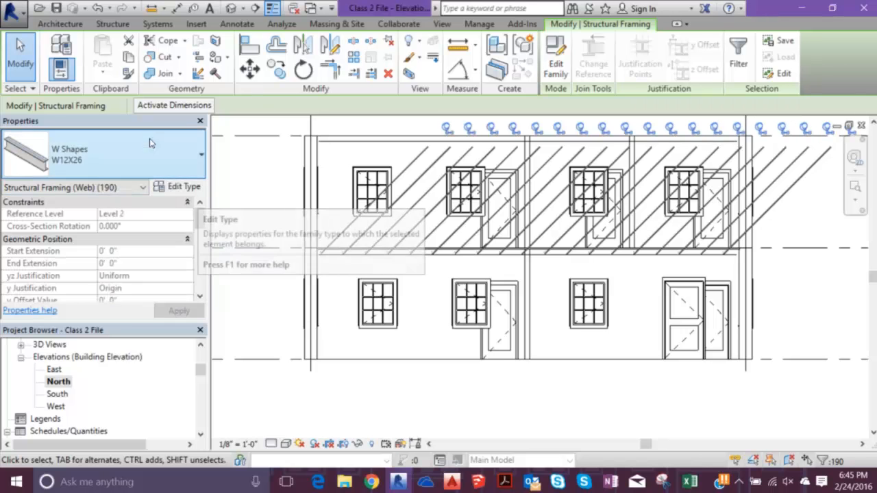
- Duplicate the webs' type as W12X26 2 with a 2" width and 2" height, and clear the selection
click(179, 187)
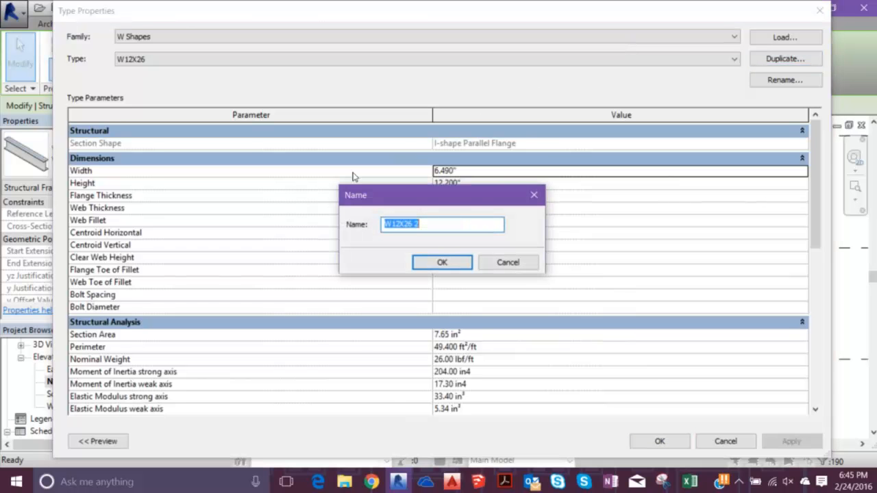
key(Return)
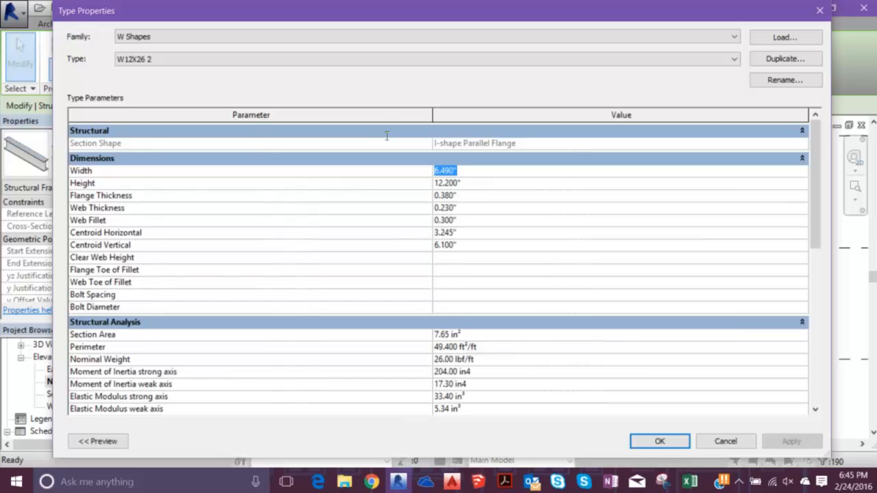
text(2")
key(Tab)
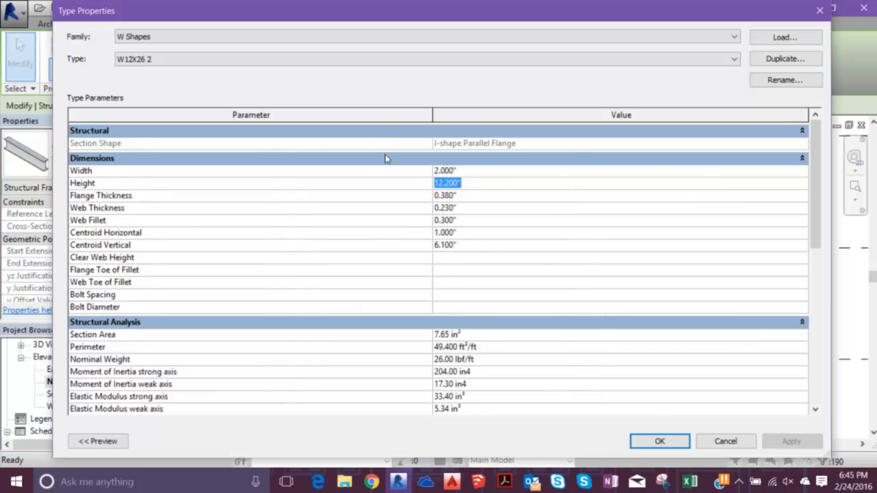
text(2")
key(Return)
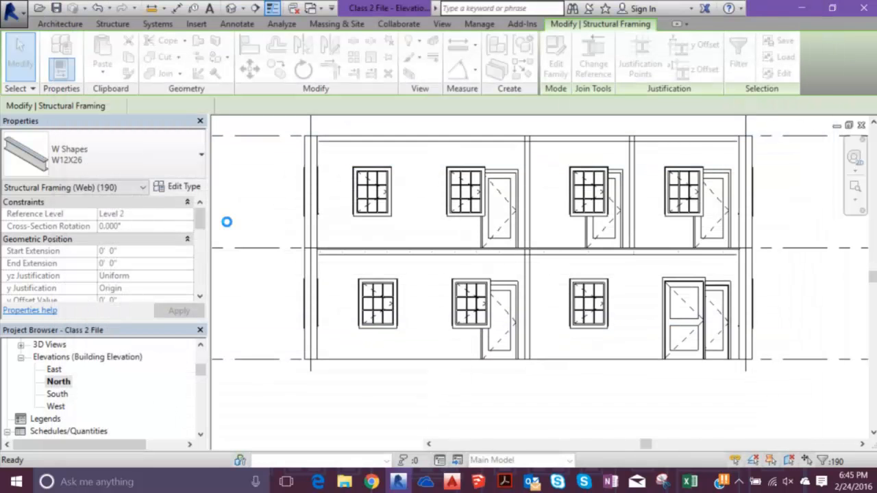
key(Escape)
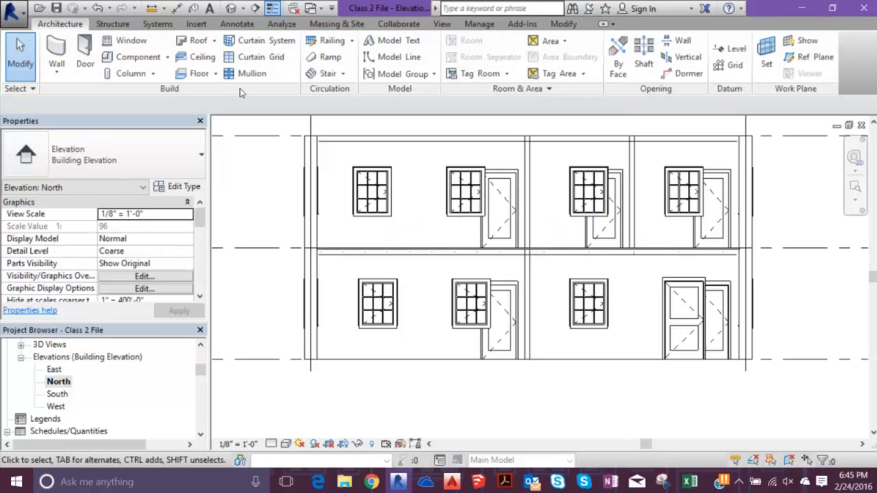
- Open the default 3D view to look at the trusses at the building's front corner
click(231, 8)
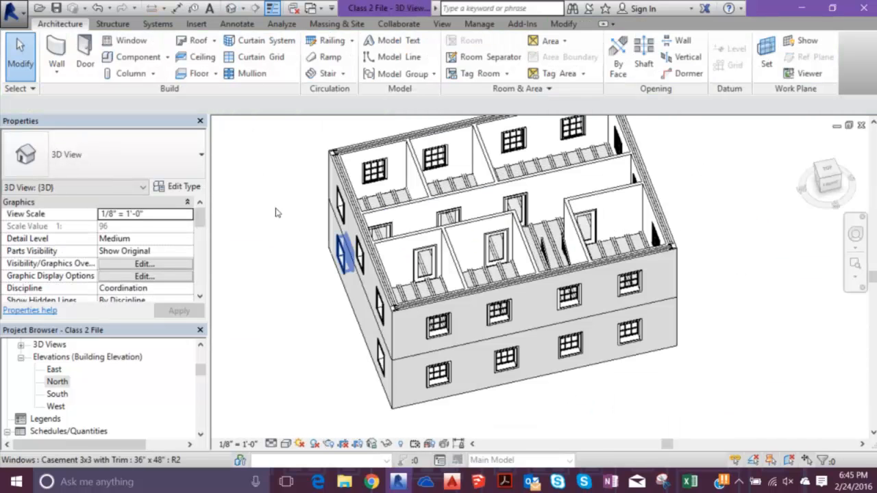
scroll(321, 237, up, 3)
scroll(321, 237, up, 2)
scroll(325, 257, down, 8)
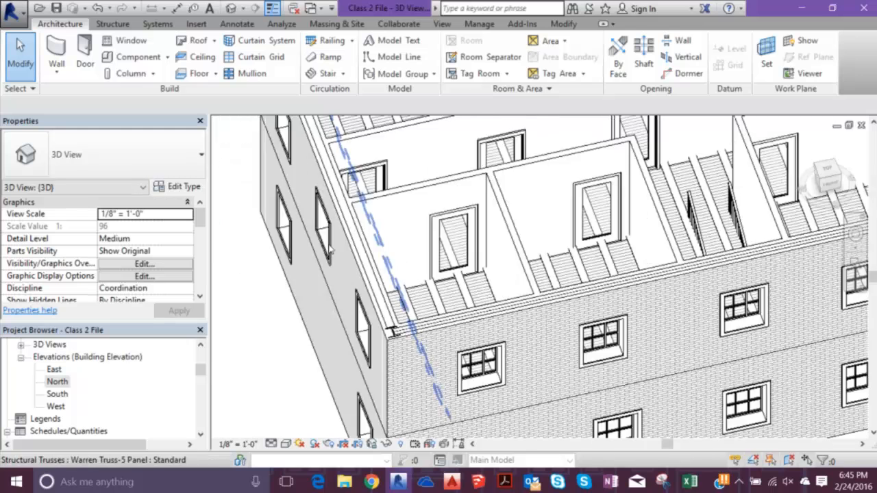
- Hide all building elements in the 3D view except the structural columns, framing and trusses
drag(331, 171, 606, 391)
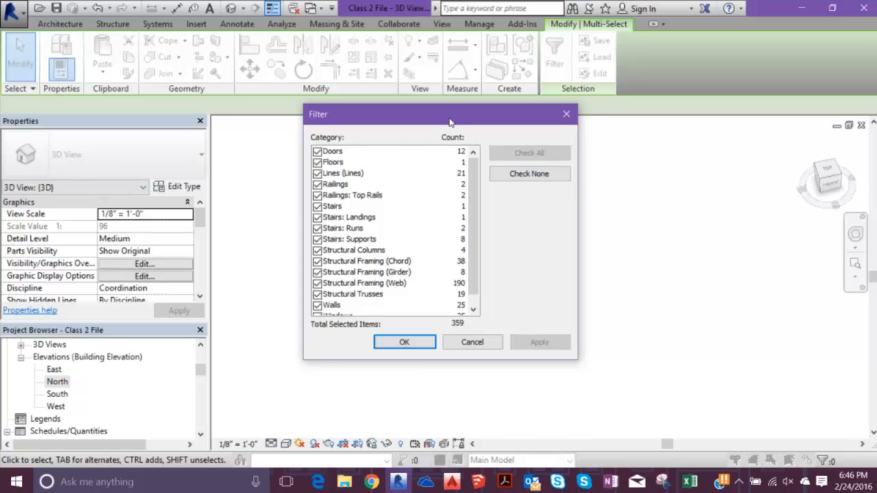
click(529, 173)
click(318, 294)
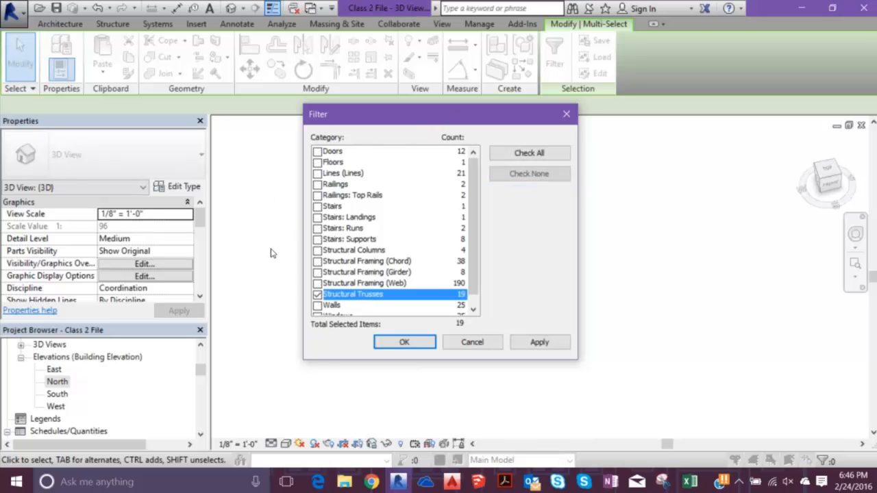
click(529, 152)
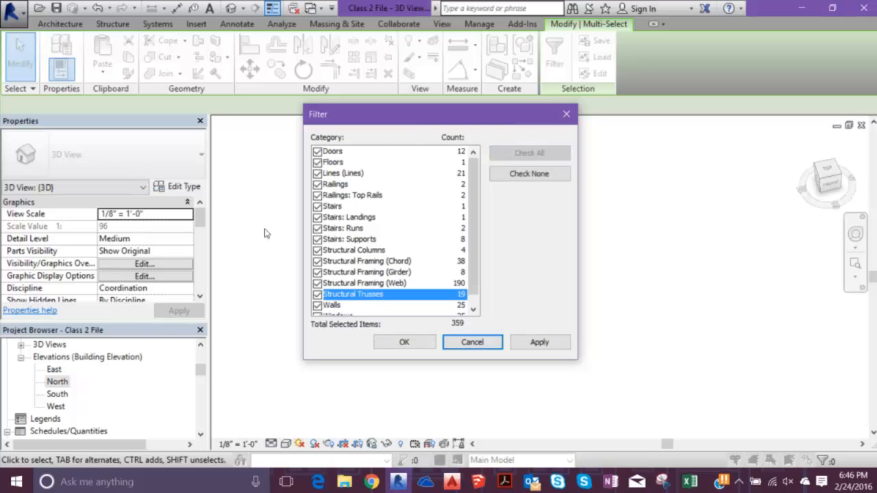
click(317, 295)
click(318, 283)
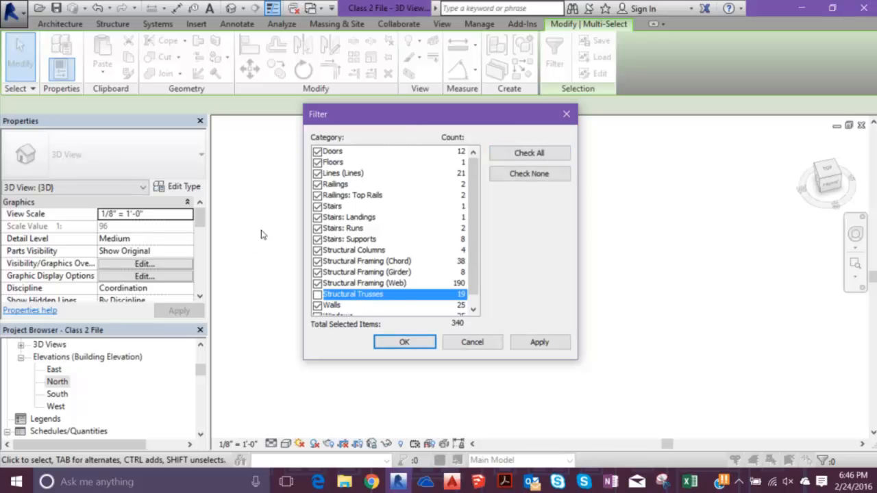
key(Up)
key(space)
key(Up)
key(space)
key(Up)
key(space)
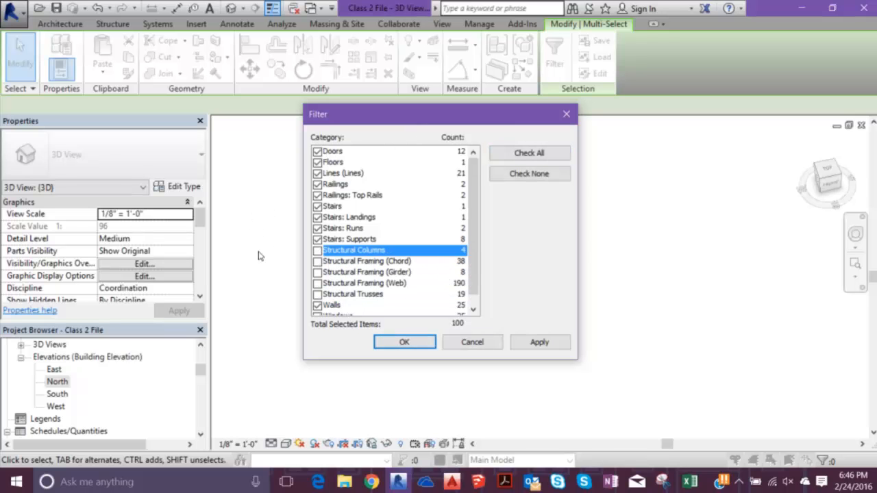
key(Return)
right_click(381, 176)
mouse_move(523, 227)
click(661, 227)
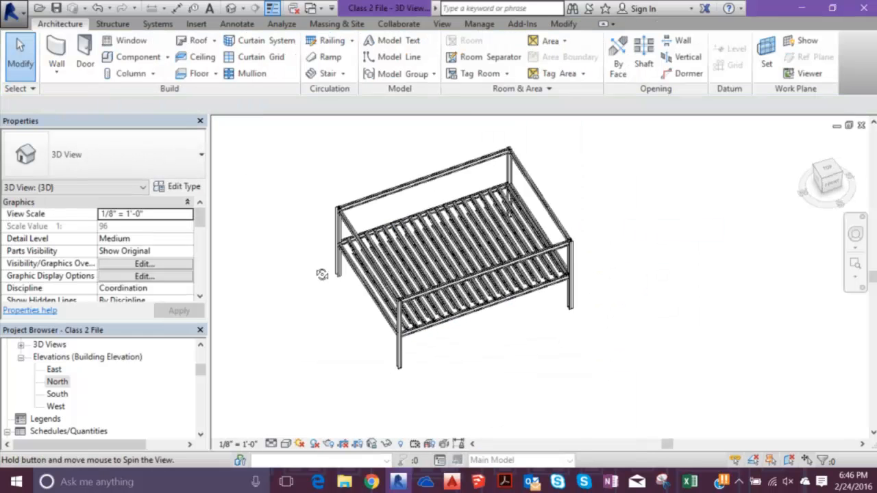
- Examine how the truss webs and chords meet the girders in the exposed frame, and undo the hiding
scroll(356, 264, up, 6)
shift+middle_drag(383, 248, 408, 284)
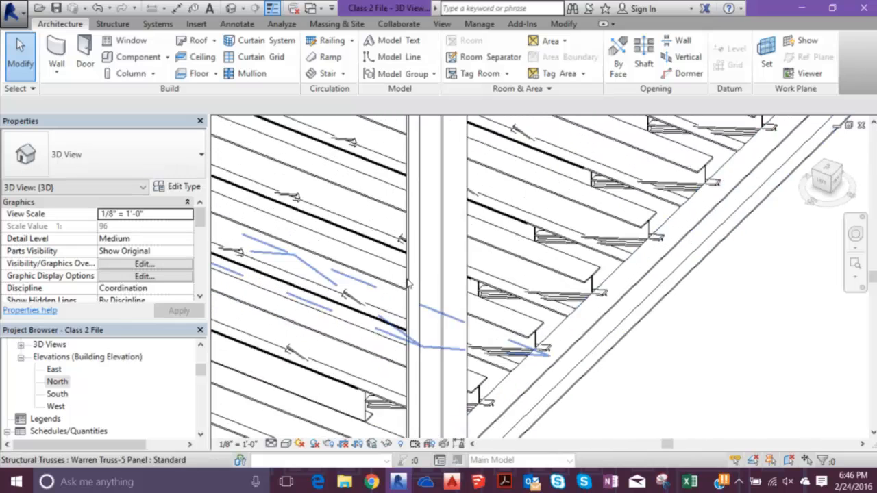
scroll(408, 284, up, 2)
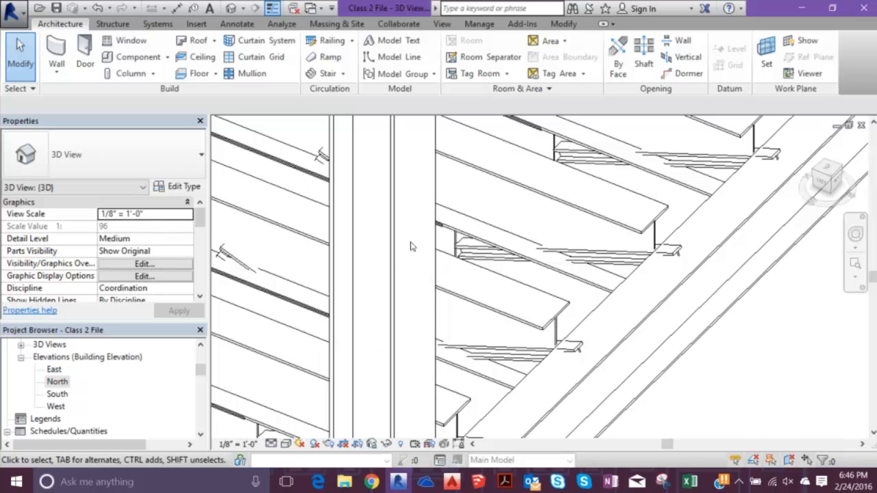
scroll(408, 245, down, 3)
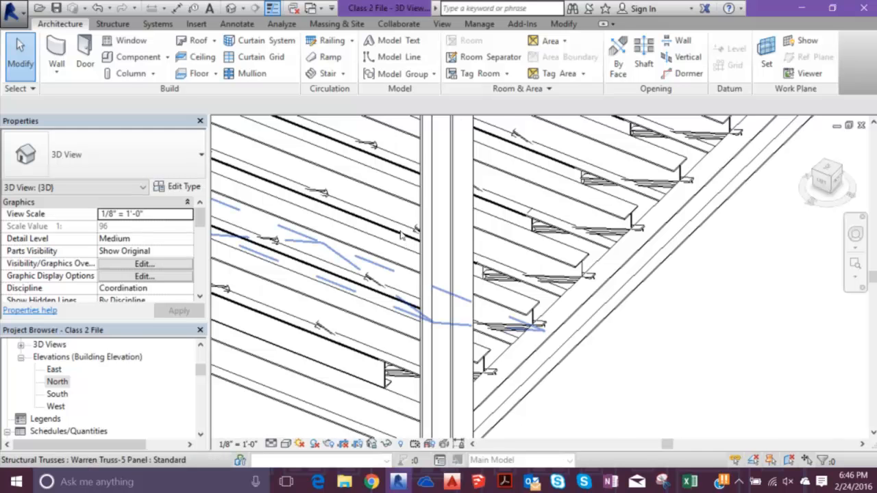
scroll(405, 246, down, 5)
scroll(399, 267, down, 10)
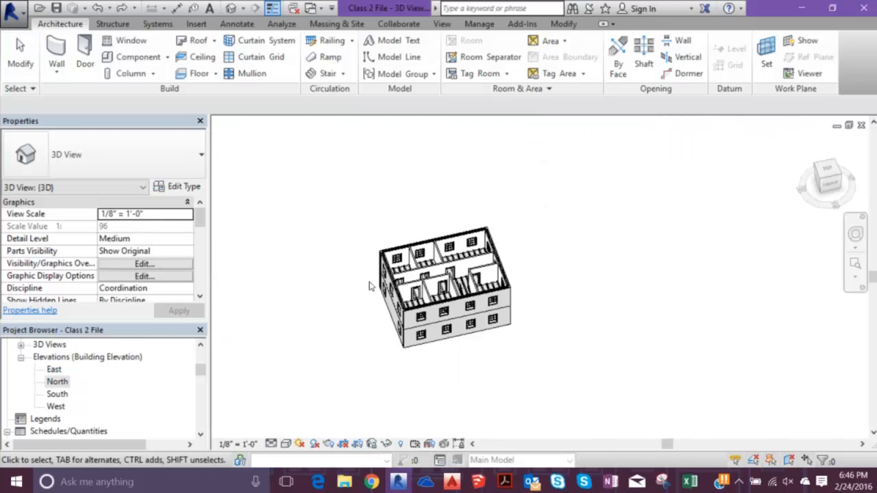
- Close the 3D view and inspect the truss line below Level 2 in the North elevation
click(861, 126)
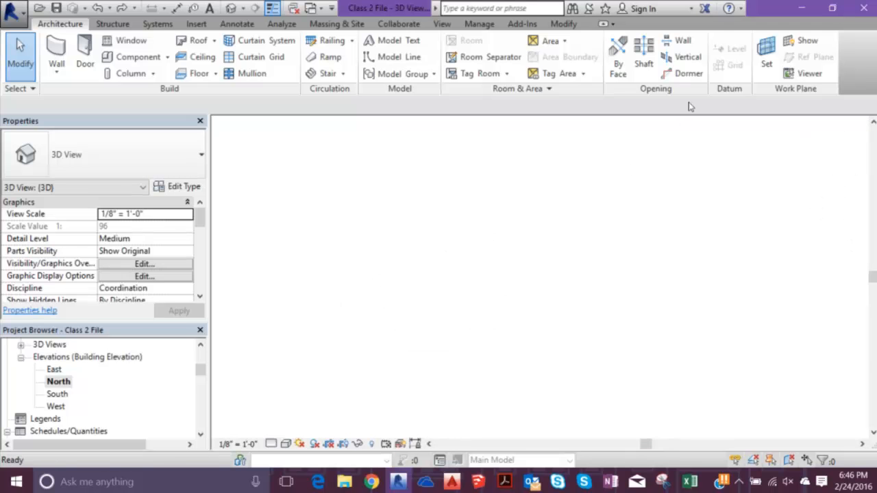
scroll(480, 266, down, 3)
scroll(447, 262, up, 6)
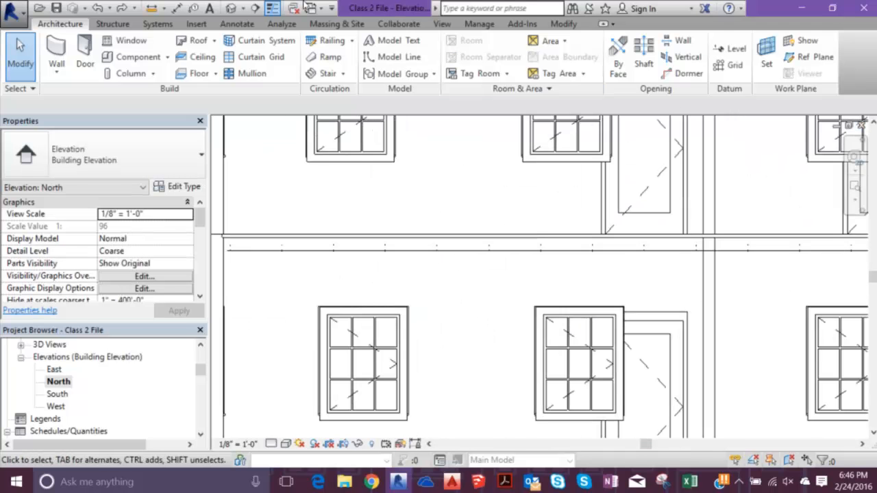
- Reopen the 3D view from the building's left side and hide the Level 2 Exterior - Brick on Mtl. Stud wall there
click(231, 8)
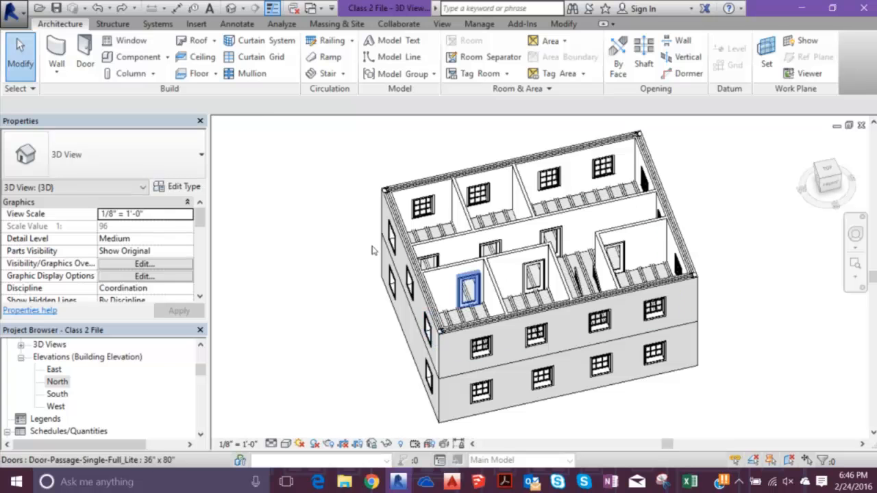
scroll(362, 261, up, 5)
click(367, 260)
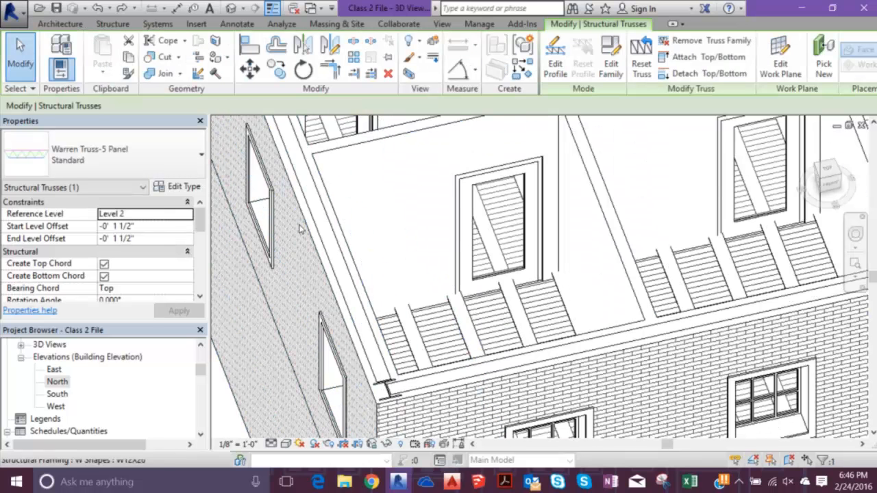
scroll(360, 267, down, 3)
shift+middle_drag(362, 270, 482, 149)
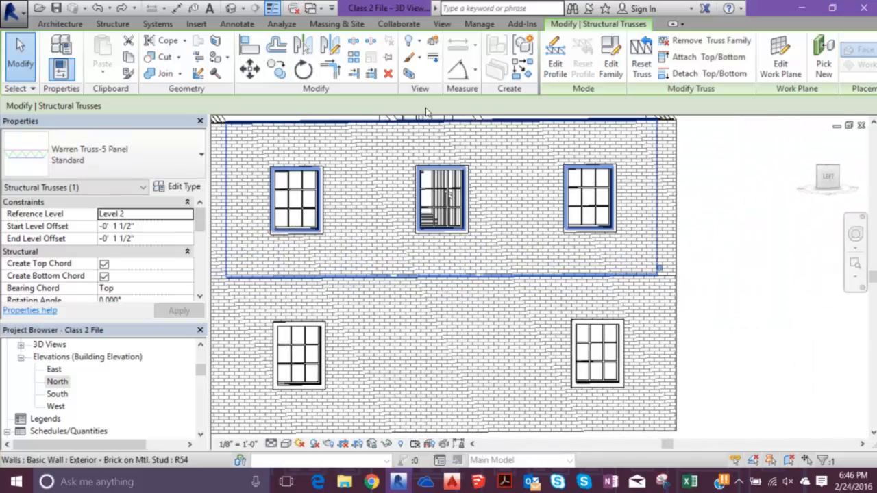
click(489, 171)
right_click(489, 171)
mouse_move(617, 226)
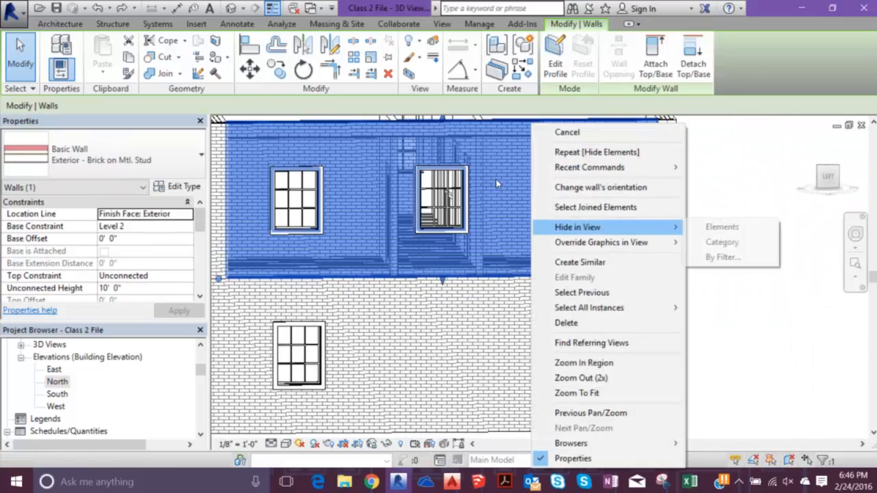
click(716, 227)
- Select a Warren truss below the Level 2 floor in the 3D view and check its level offsets
shift+middle_drag(326, 231, 317, 202)
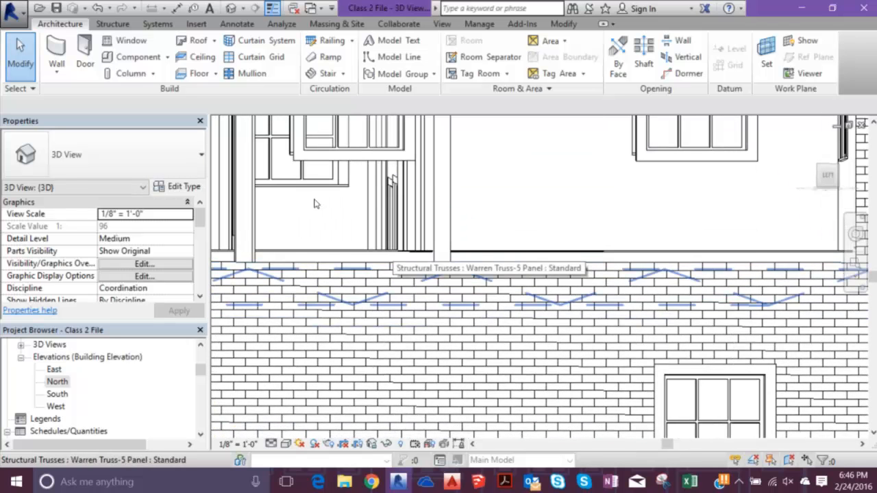
click(315, 203)
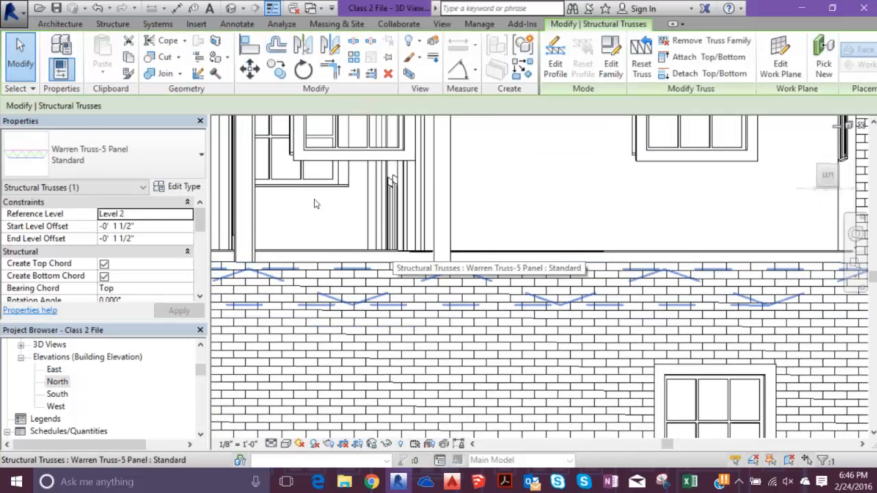
scroll(315, 204, down, 2)
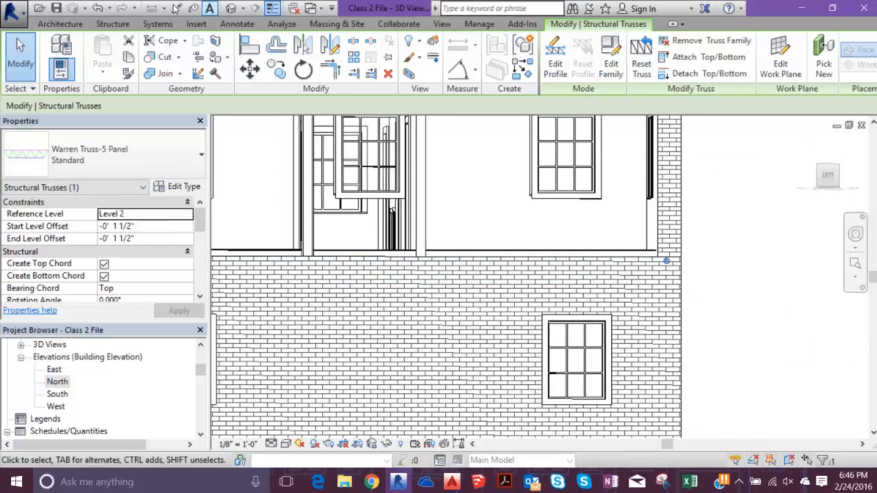
- Open the North elevation, select everything along the Level 2 floor line, and filter the selection to structural trusses only
double_click(57, 382)
scroll(249, 247, down, 4)
click(217, 231)
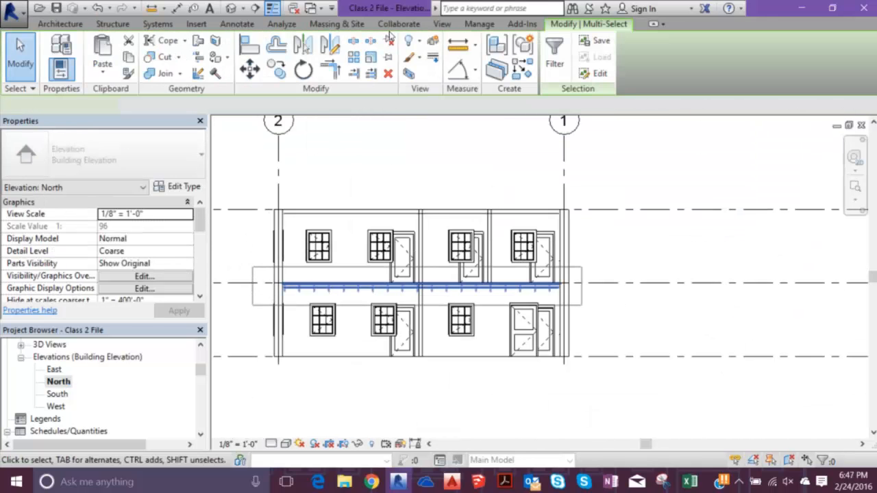
click(555, 54)
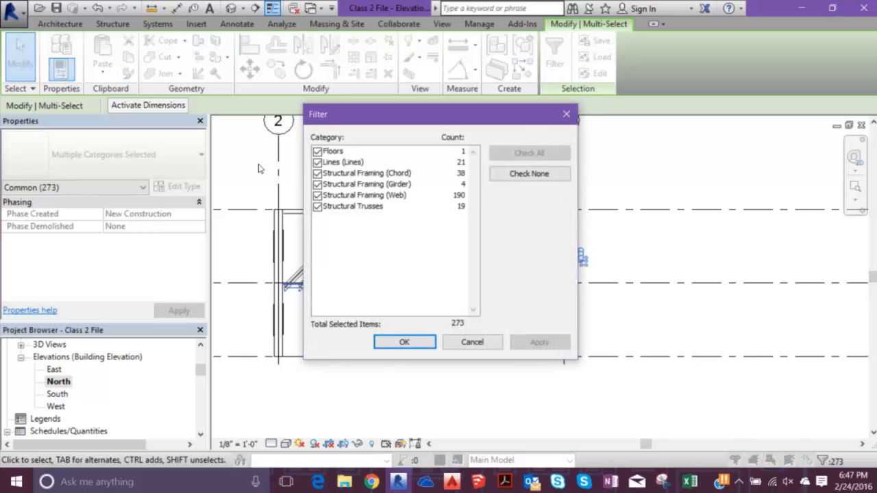
click(318, 196)
click(318, 185)
click(318, 174)
click(318, 163)
click(317, 152)
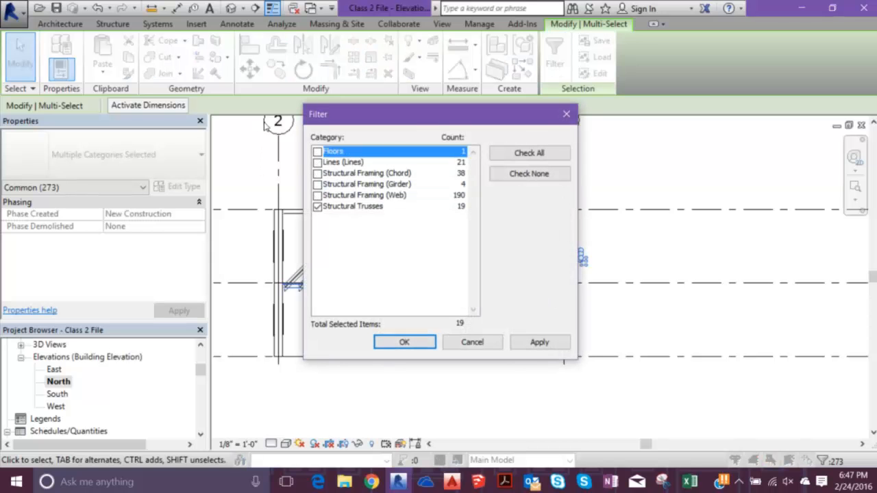
click(404, 342)
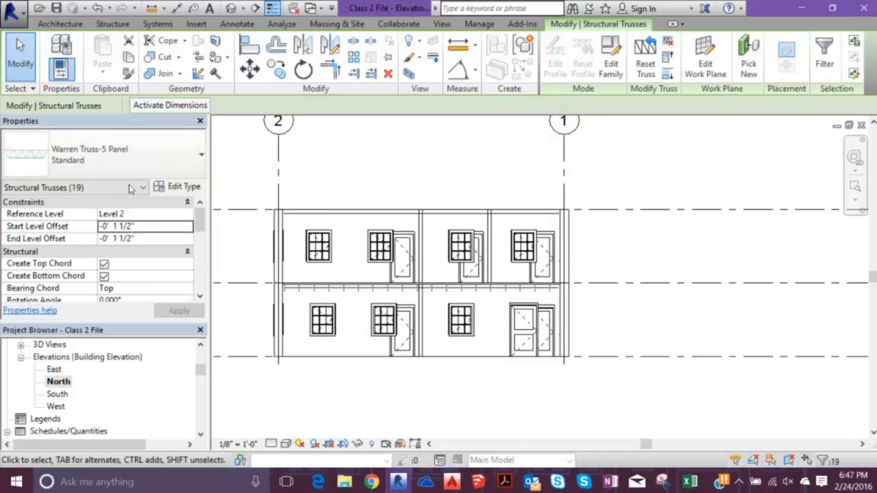
- Set the start and end level offsets of the selected trusses to -0' 6" and look at the result in 3D
click(130, 226)
text(-6")
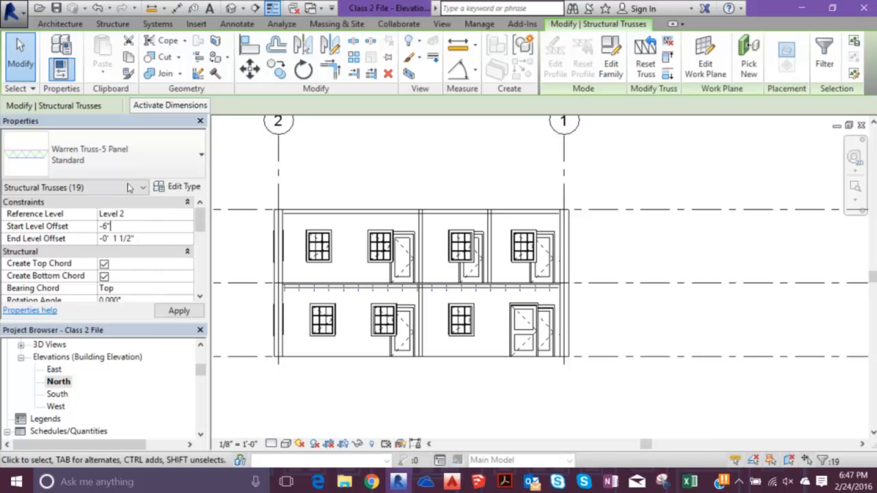
key(Tab)
text(-0' )
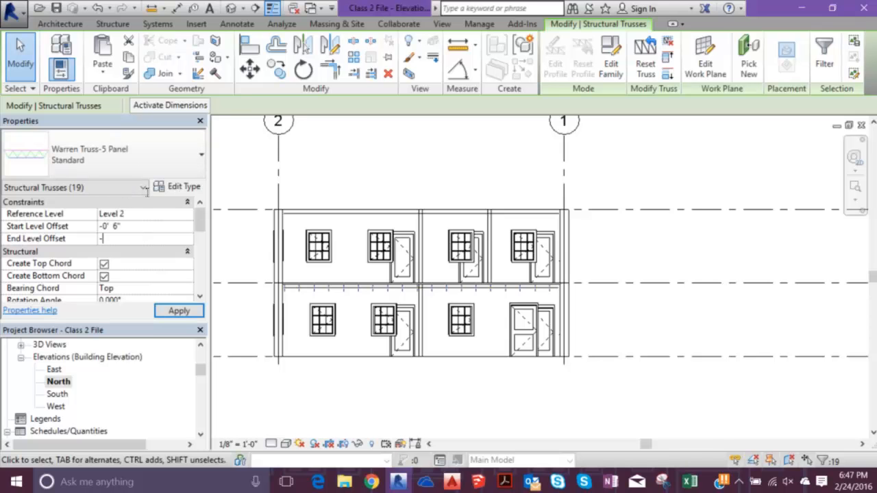
text(6")
key(Return)
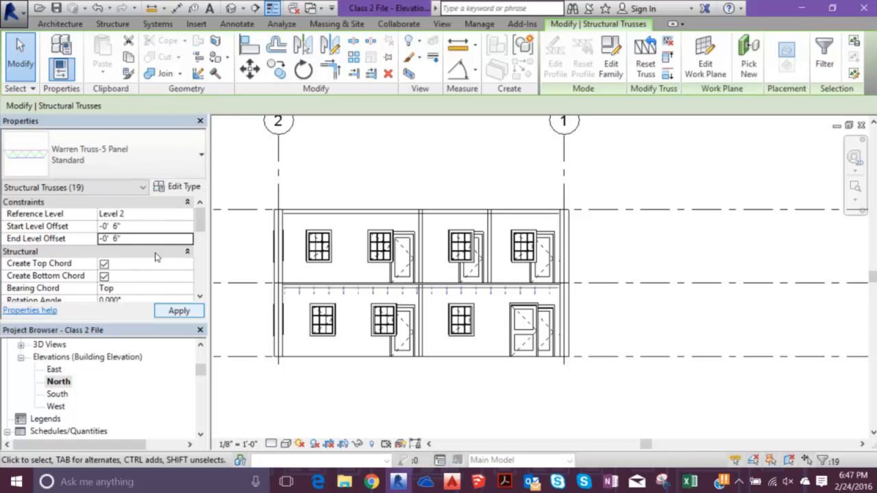
key(Escape)
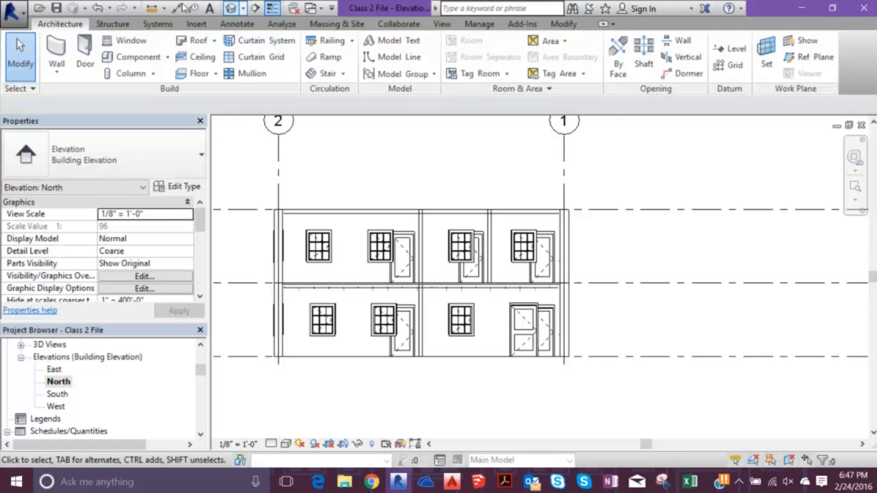
click(231, 9)
shift+middle_drag(321, 184, 433, 218)
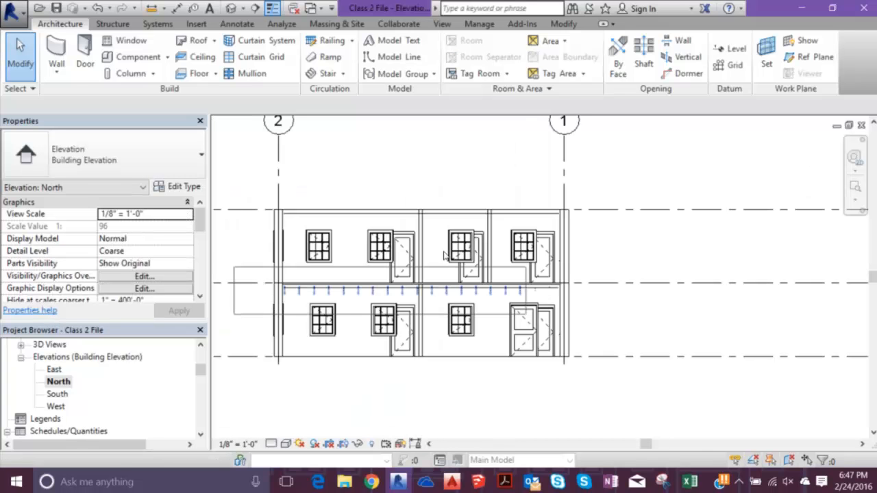
- Isolate the Level 2 structural trusses in the North elevation, review their start and end level offsets, and clear the selection
drag(526, 315, 588, 315)
click(555, 56)
click(529, 174)
click(317, 206)
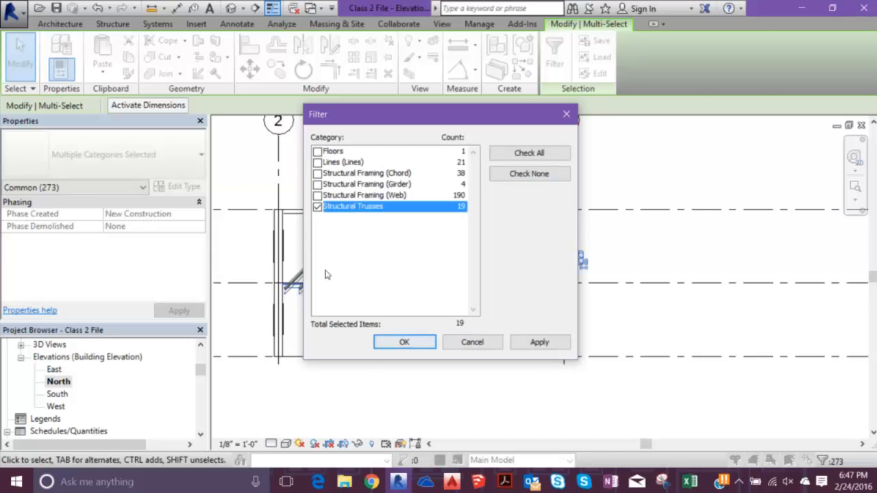
click(408, 343)
click(152, 214)
click(146, 226)
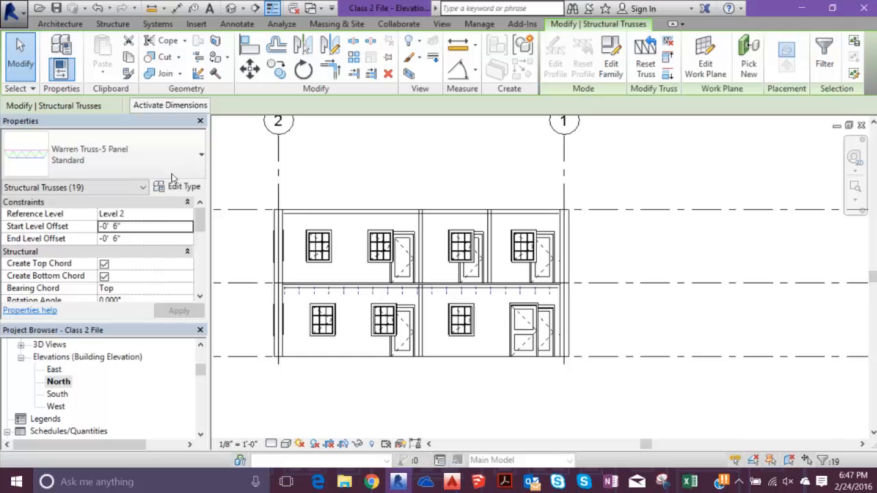
key(Escape)
mouse_move(254, 267)
mouse_down()
mouse_move(415, 306)
mouse_move(610, 312)
mouse_up()
key(Escape)
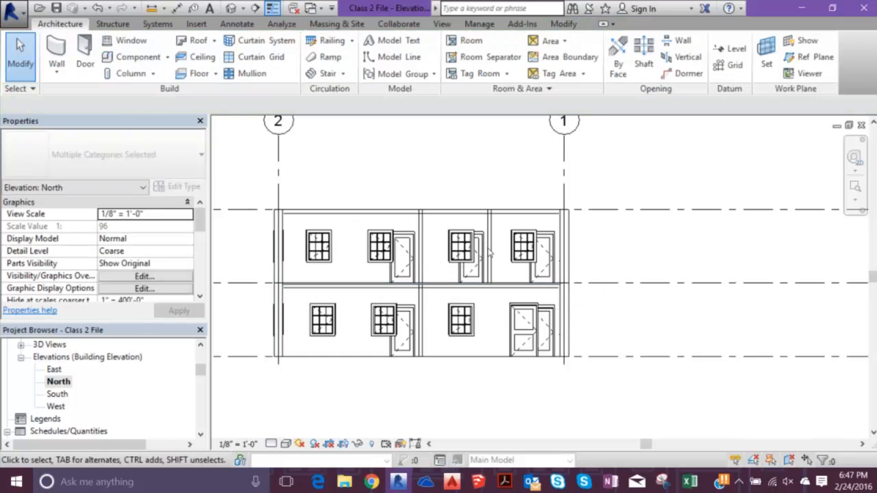
- Select the elements along Level 2 in the North elevation again and keep only the structural trusses selected
scroll(490, 254, down, 2)
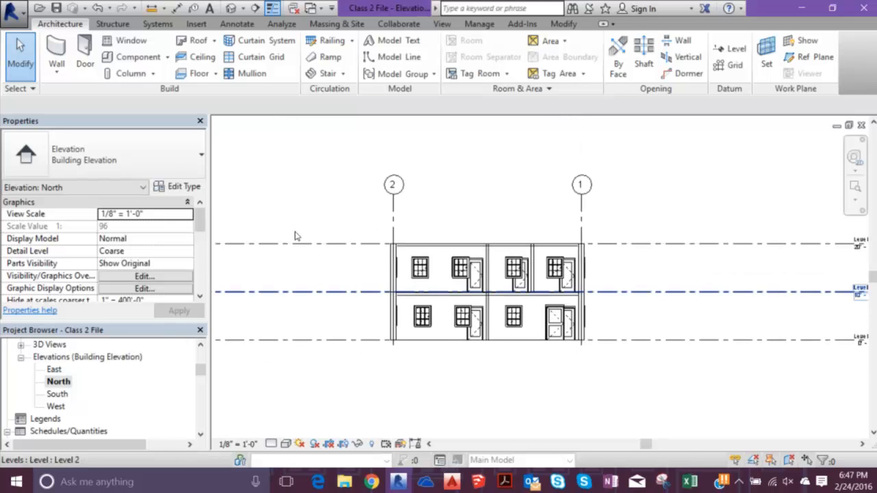
scroll(615, 310, up, 2)
mouse_move(243, 258)
mouse_down()
mouse_move(282, 309)
mouse_move(587, 298)
mouse_move(590, 312)
mouse_up()
click(554, 54)
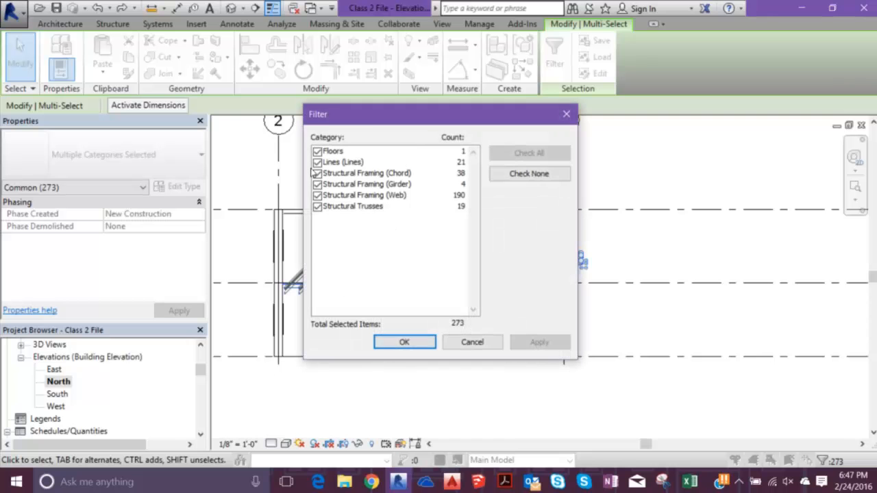
click(528, 173)
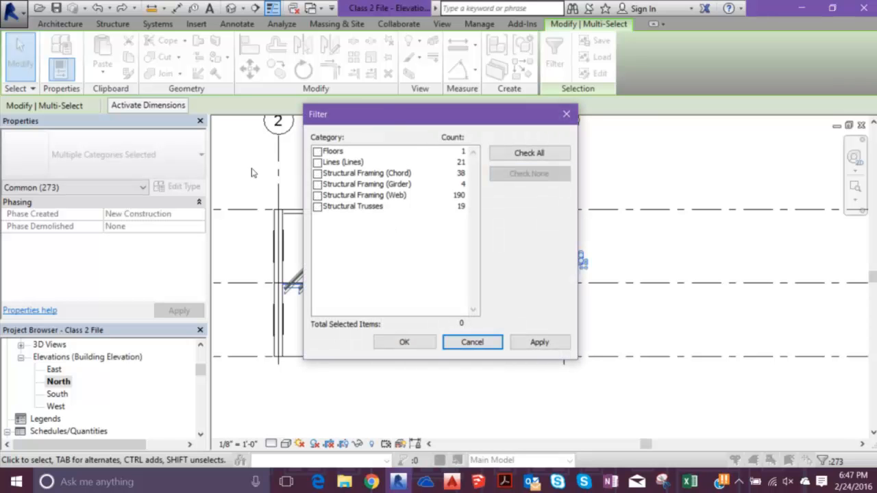
click(317, 207)
click(404, 342)
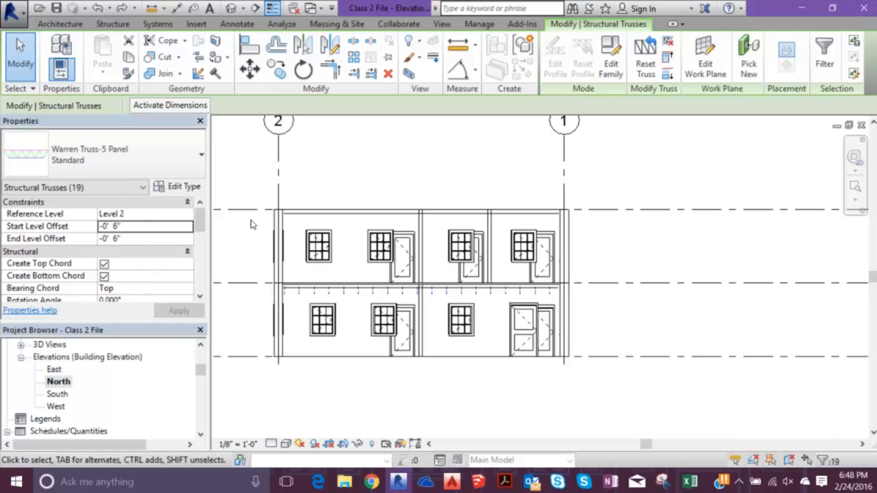
- Set the start and end level offsets of the Level 2 trusses to -0' 8"
click(141, 227)
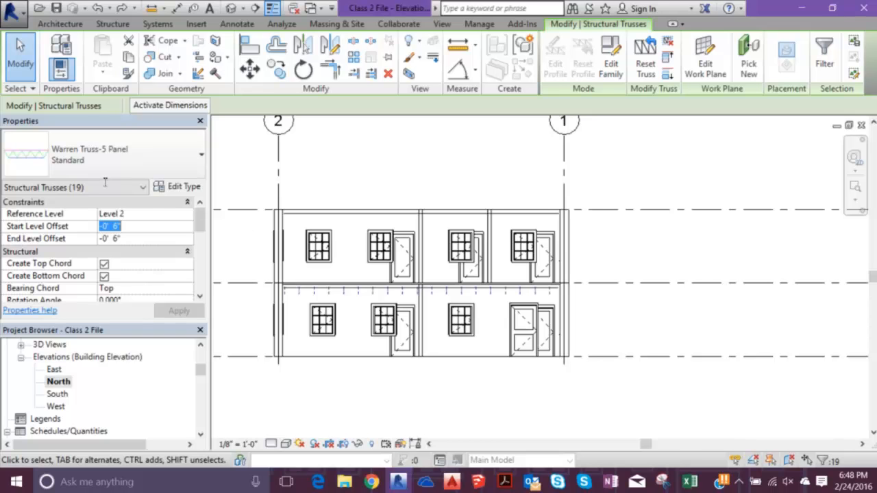
text(-8)
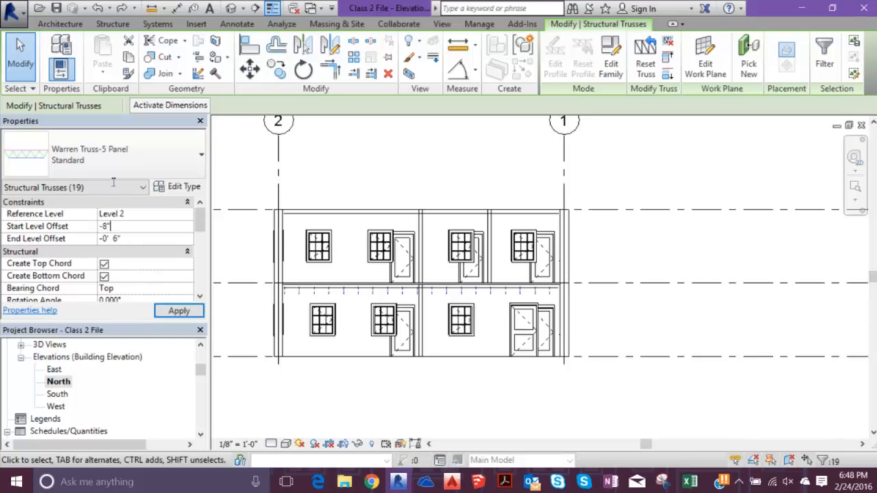
key(Tab)
text(-0' )
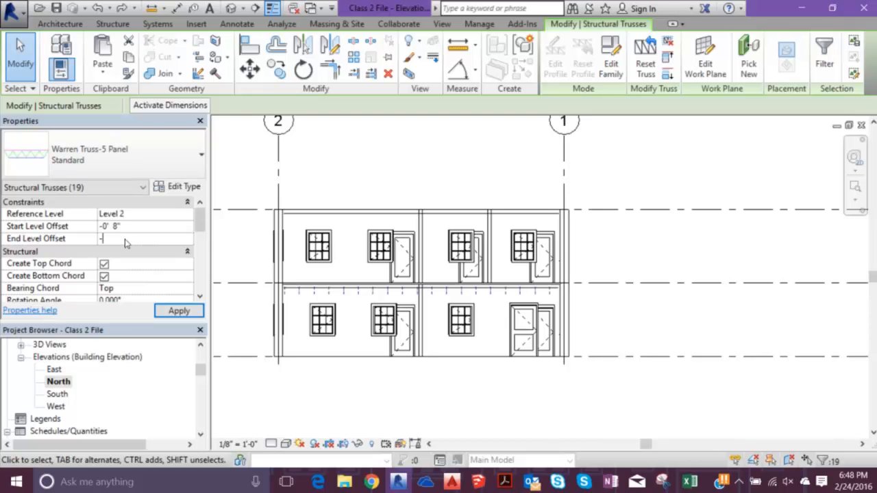
text(8")
key(Return)
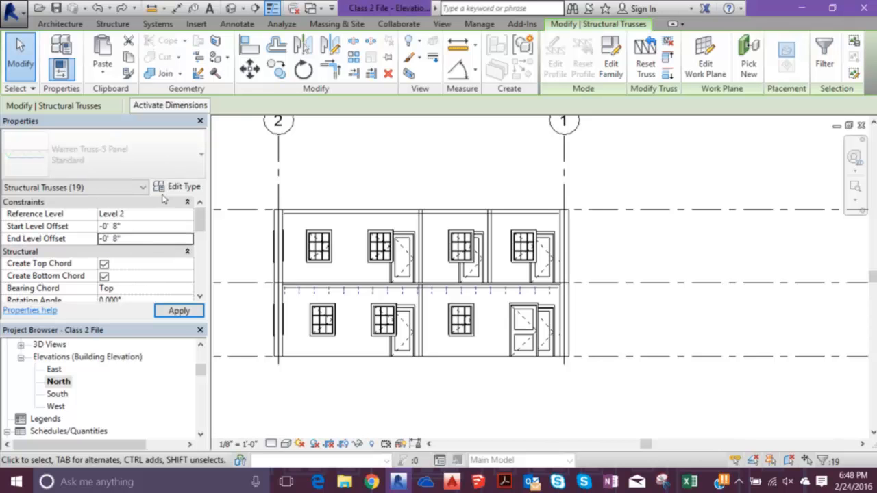
key(Escape)
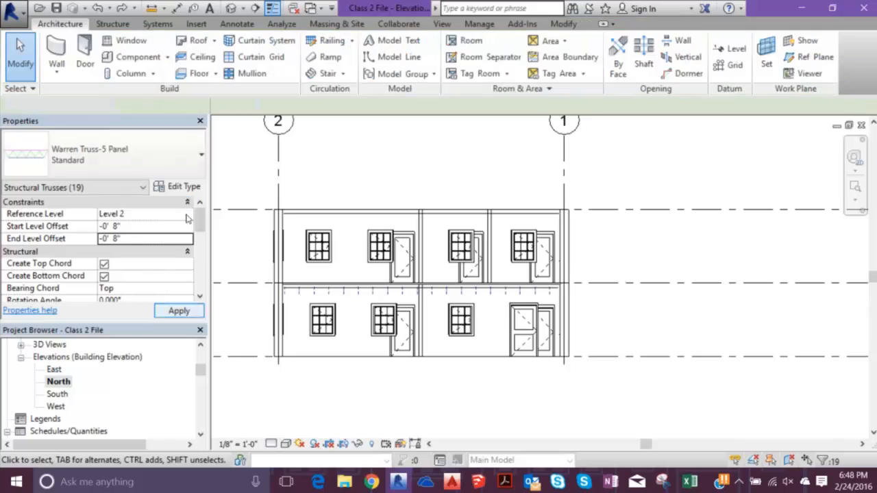
- Open the 3D view and examine the Level 2 hardwood floor edge where the exterior wall is hidden
click(231, 8)
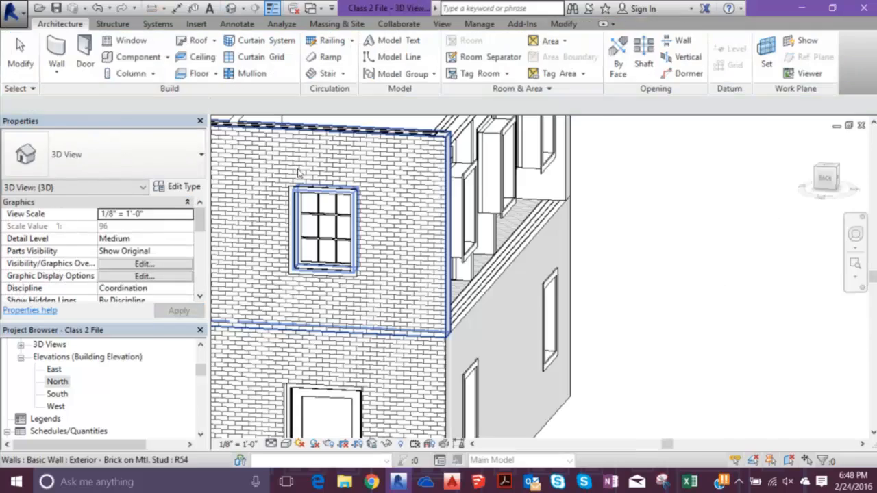
shift+middle_drag(523, 244, 358, 252)
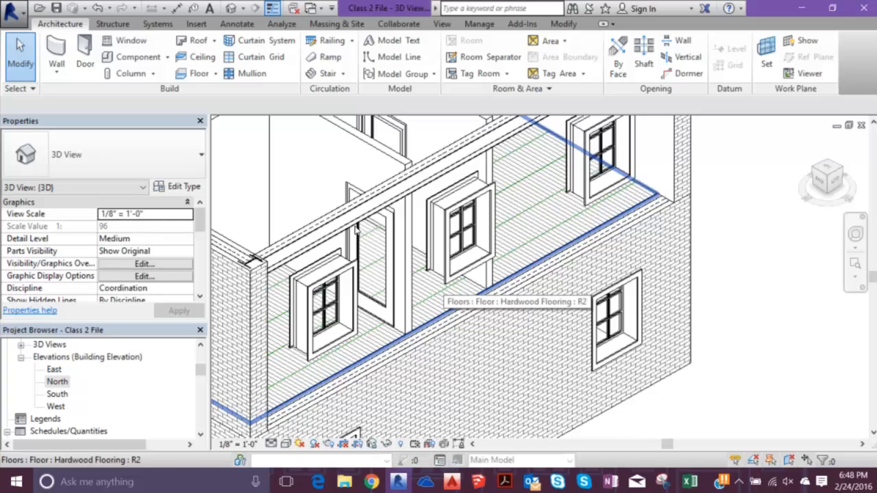
scroll(513, 212, down, 5)
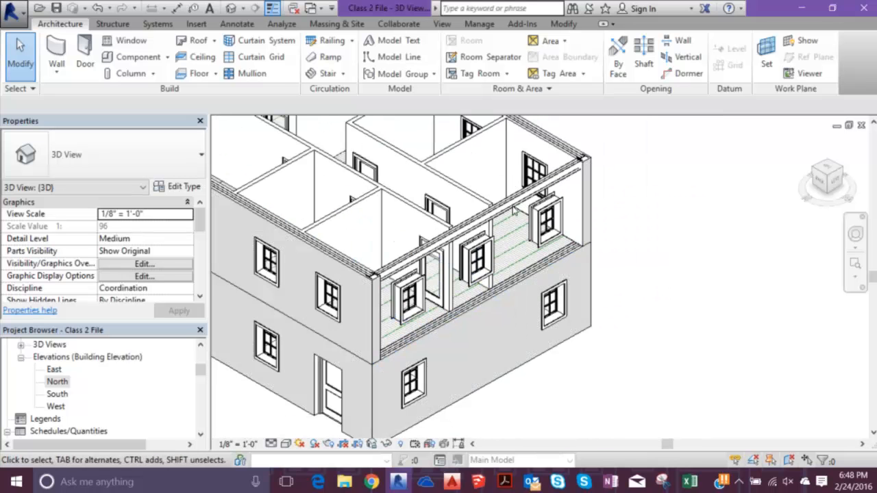
- Reveal the hidden elements and unhide the Level 2 Exterior - Brick on Mtl. Stud wall, leaving the reveal mode
key(r)
key(h)
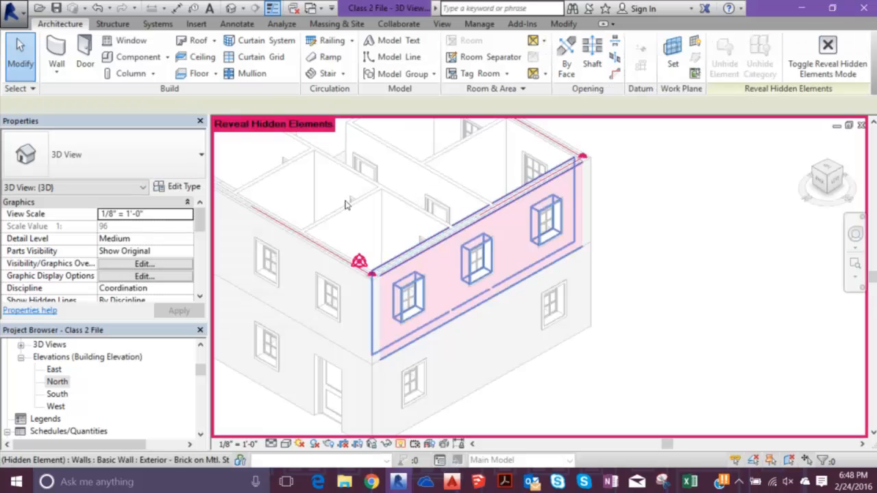
right_click(432, 256)
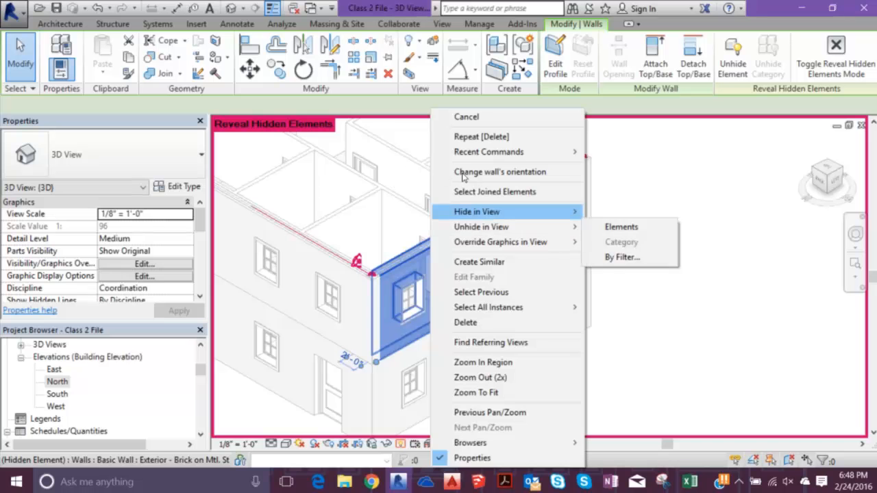
key(Up)
key(Down)
key(Right)
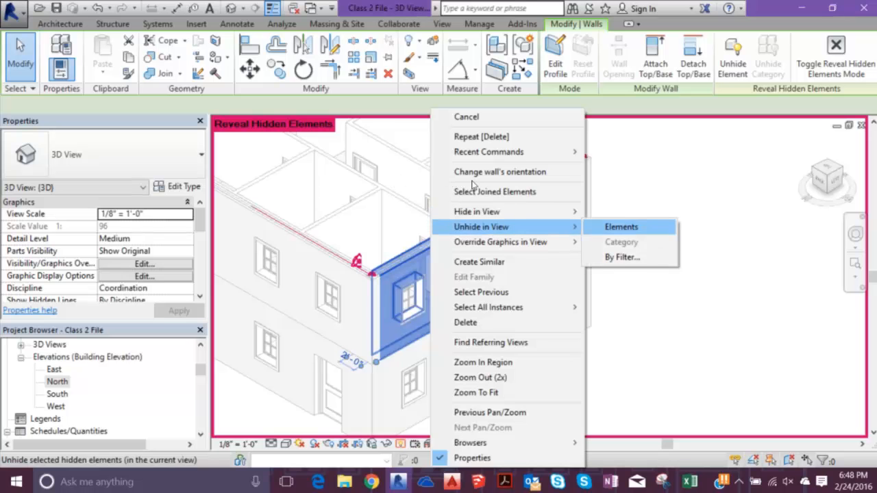
key(Return)
key(Escape)
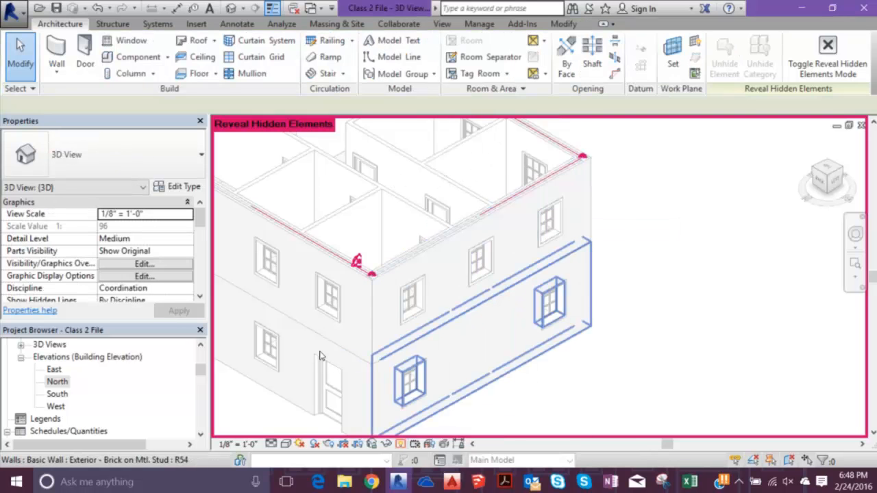
click(401, 444)
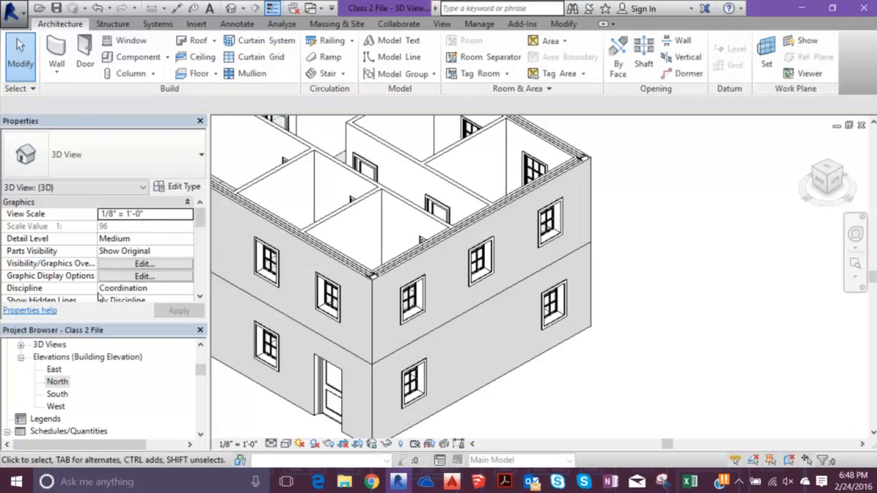
- Close the 3D view and the North elevation to return to the Level 2 floor plan
drag(200, 370, 200, 355)
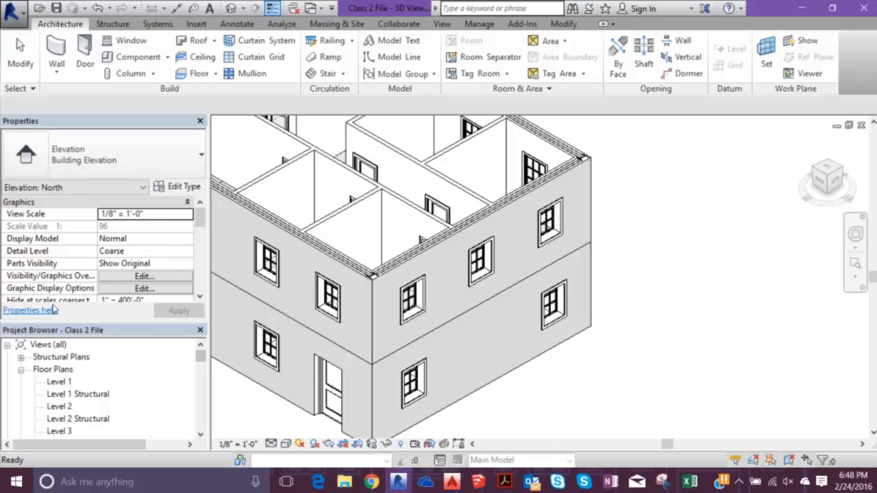
click(861, 125)
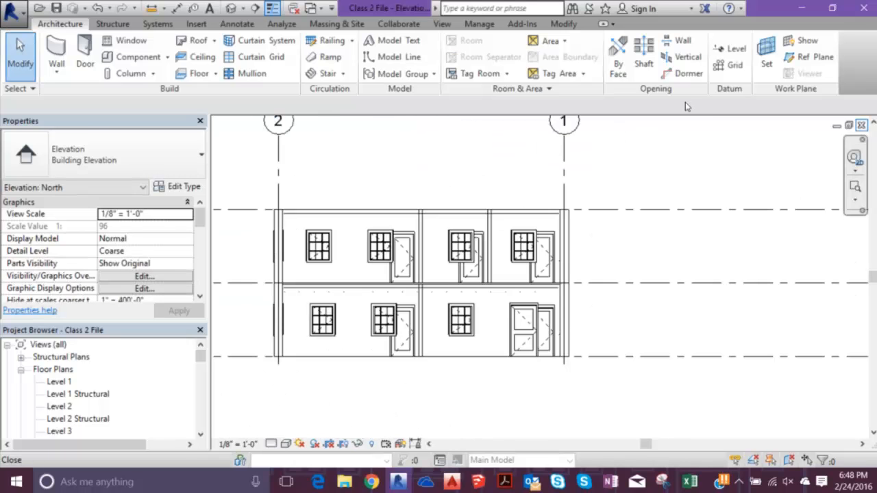
click(861, 126)
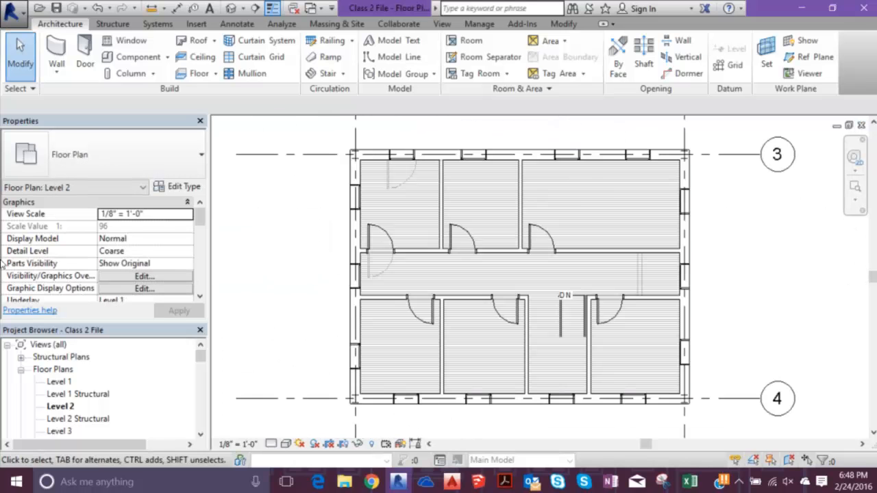
- Open the Level 1 floor plan and start placing a plumbing fixture in the room beside the stairs
double_click(59, 382)
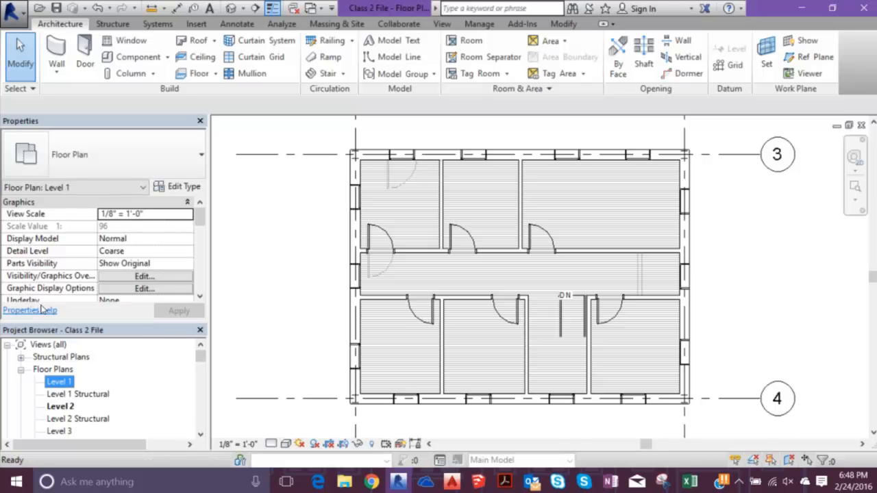
scroll(445, 243, up, 3)
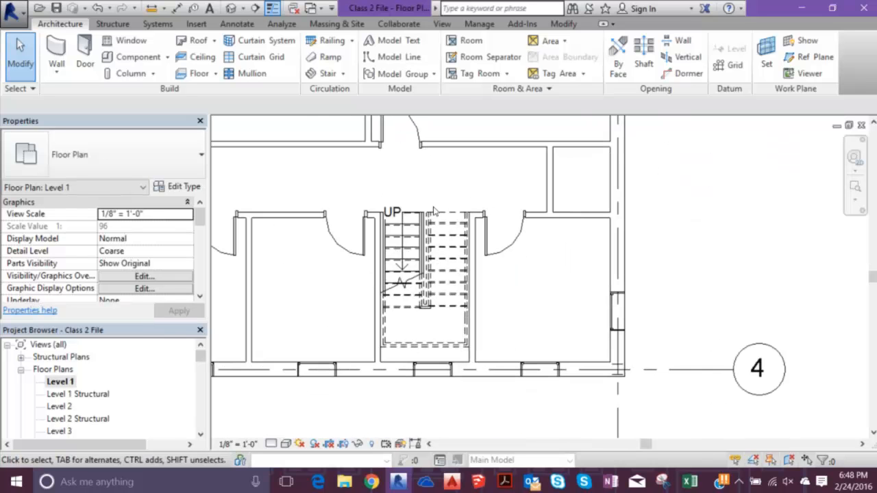
click(137, 25)
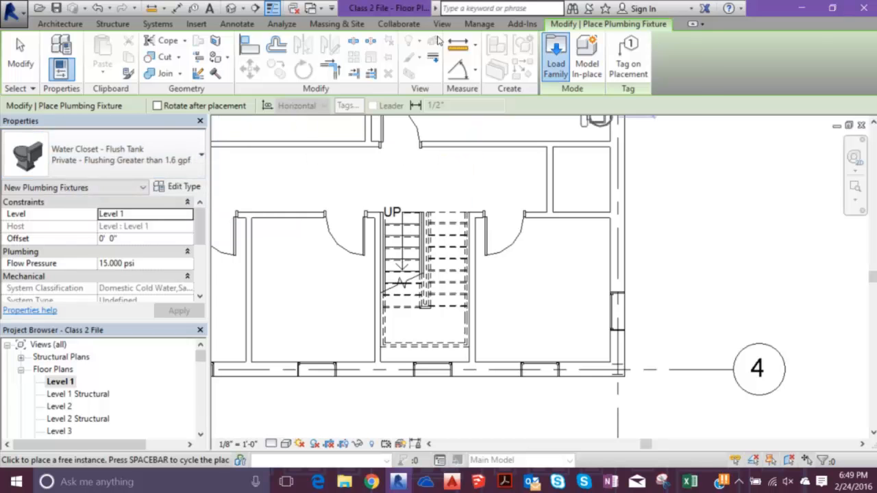
- Browse the US Imperial family library through Plumbing and MEP to the Fixtures folder, and go back to Plumbing
click(555, 59)
scroll(274, 197, down, 4)
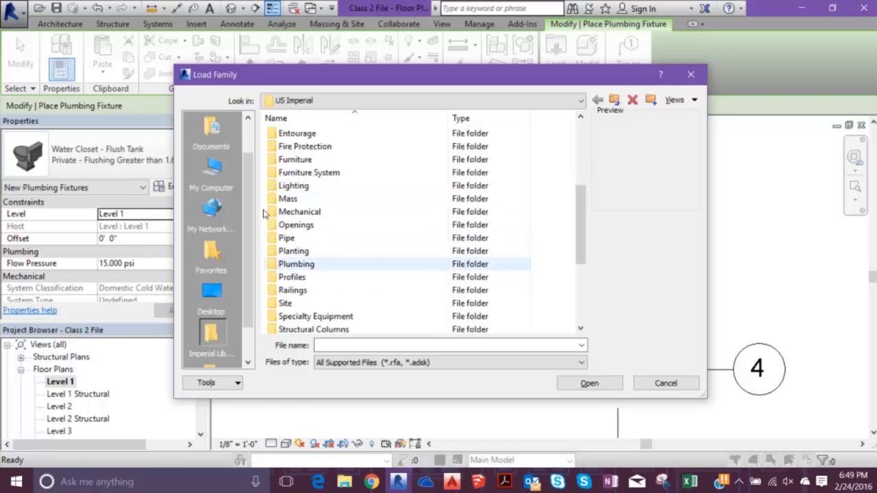
key(Return)
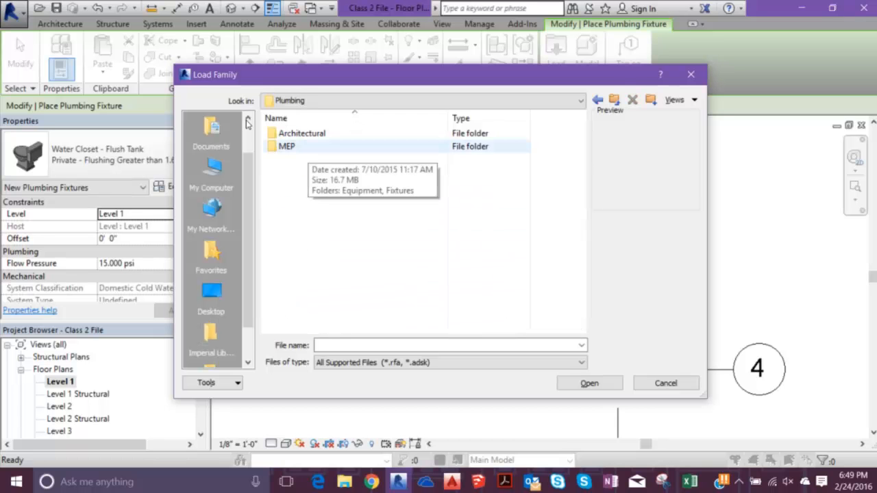
key(Return)
key(Down)
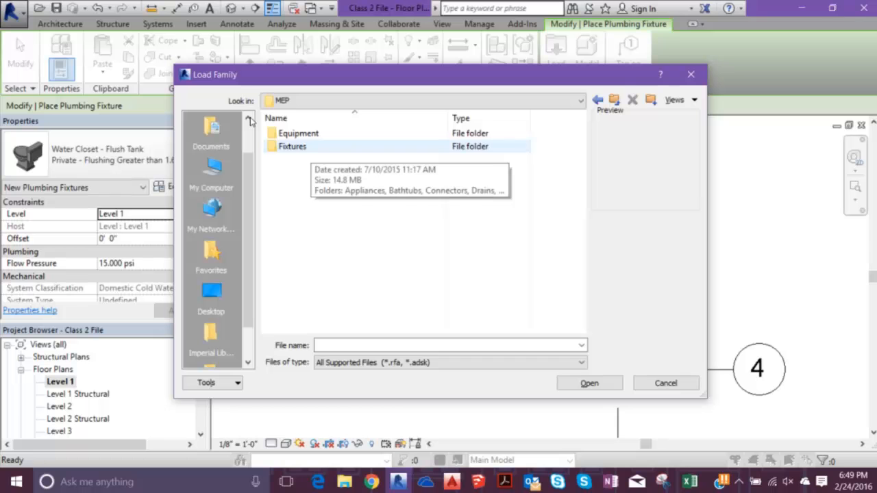
key(Return)
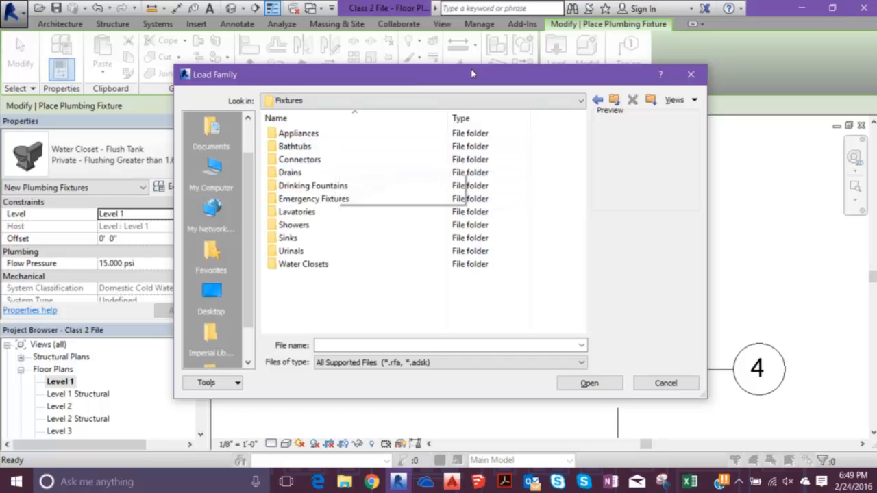
double_click(598, 101)
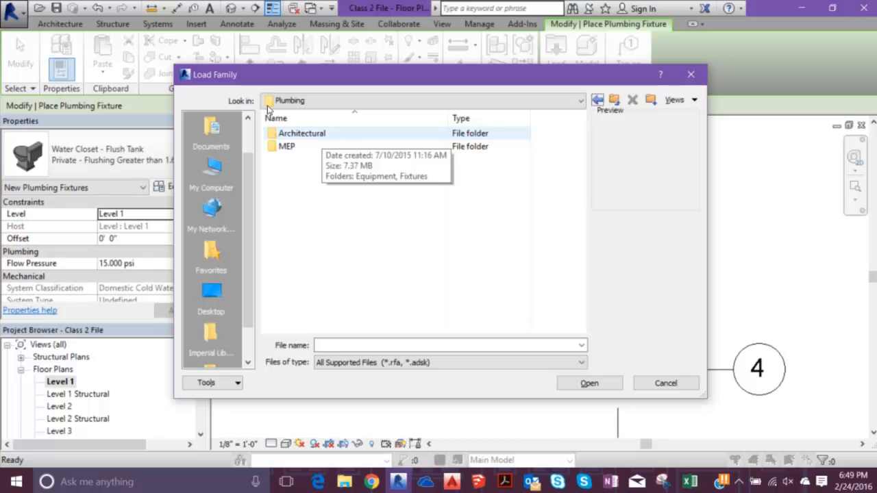
- Preview the Water Closet - Flush Tank family in the Plumbing > MEP > Fixtures > Water Closets folder and close without loading it
key(Down)
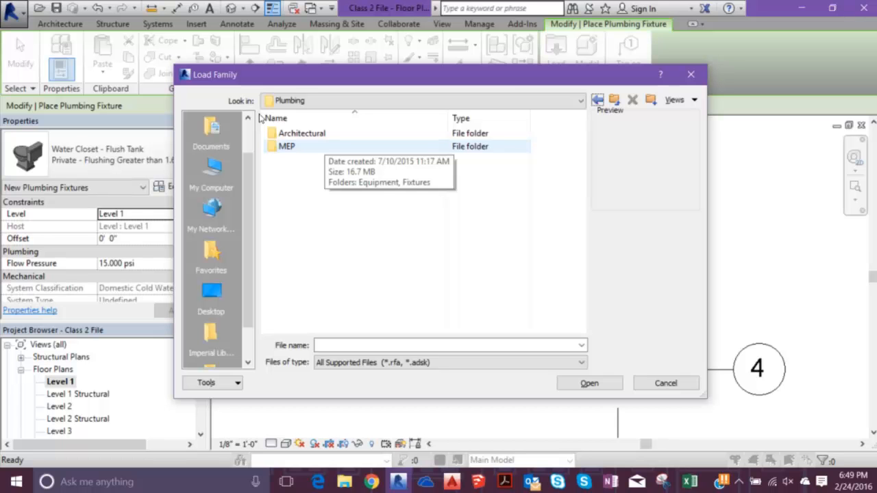
key(Return)
key(Down)
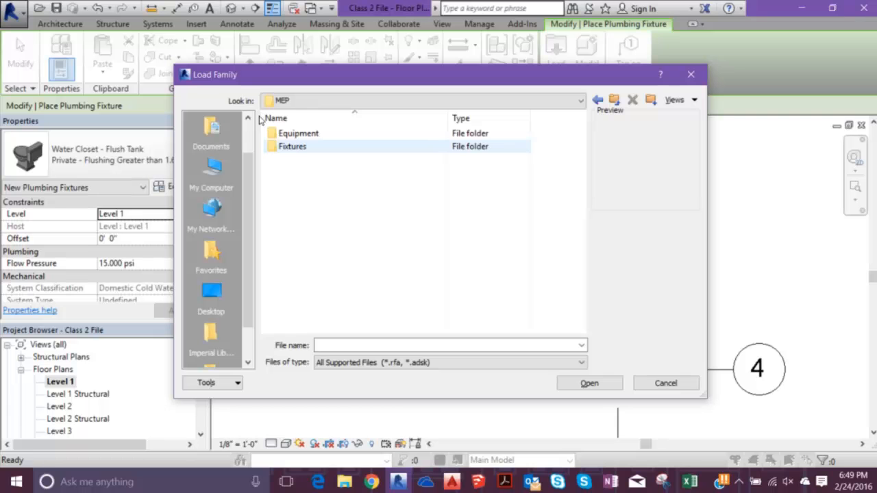
key(Return)
key(Down)
key(Down)
key(Down)
key(Down)
key(Down)
key(Down)
key(Down)
key(Down)
key(Down)
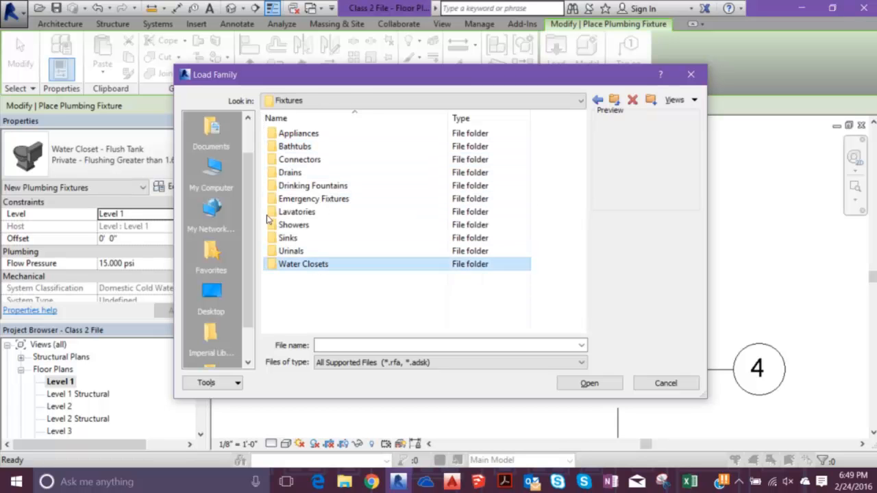
key(Return)
key(Down)
key(Down)
key(Down)
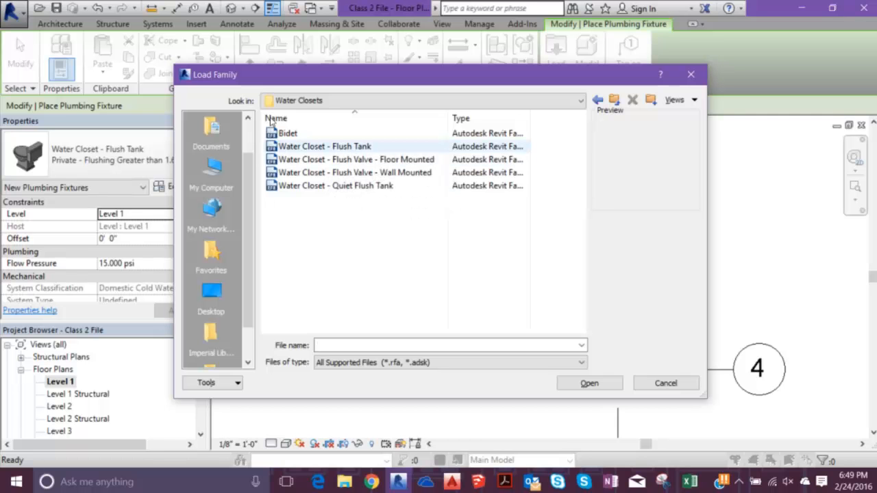
click(334, 147)
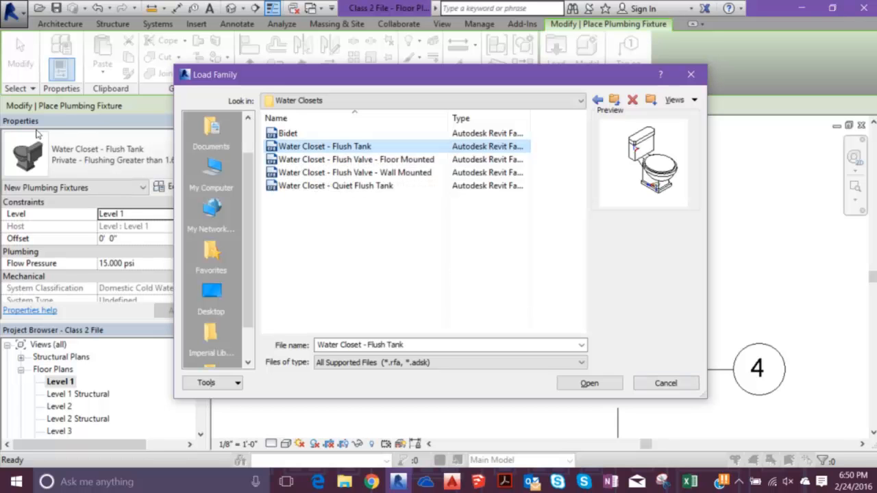
click(692, 74)
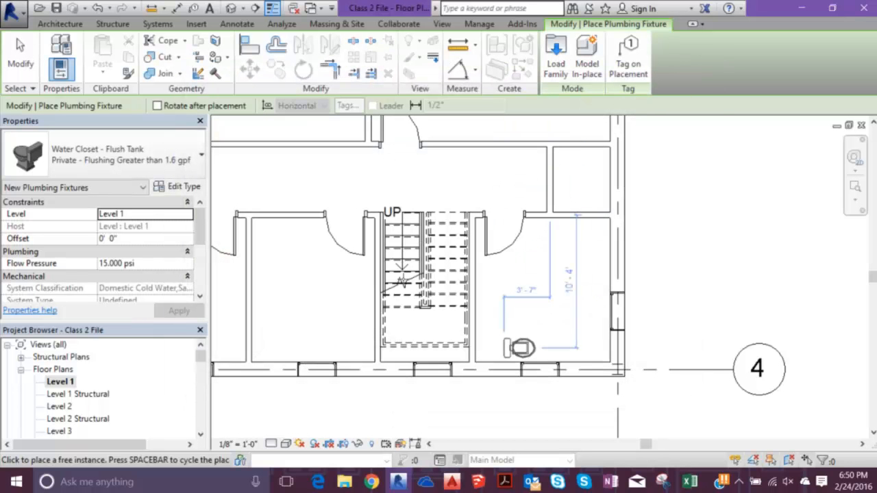
- Place a rotated Water Closet - Flush Tank with its back toward the exterior wall, about 2' - 5" from the stair wall
key(space)
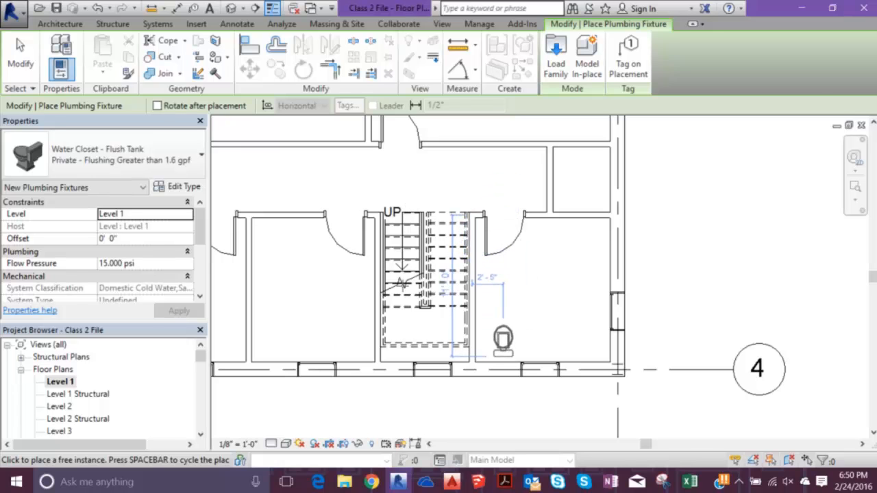
click(503, 340)
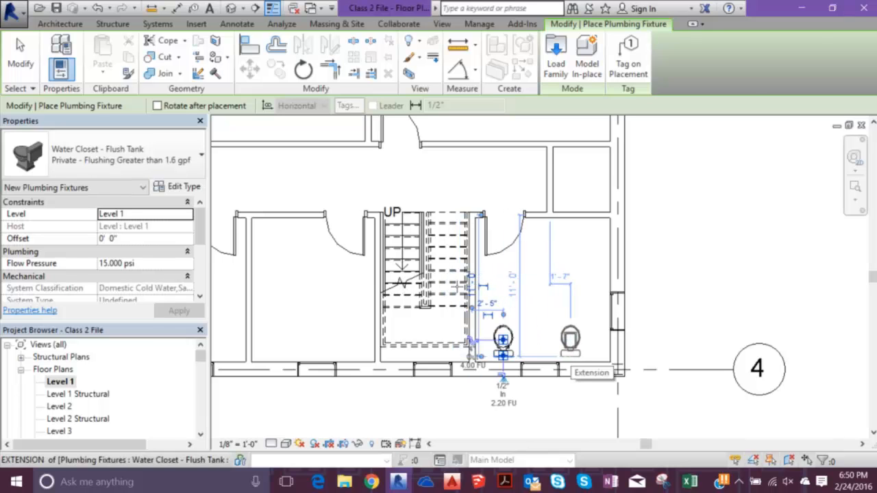
- Place a second water closet in line with the first one, end the placement and delete this second fixture
click(571, 357)
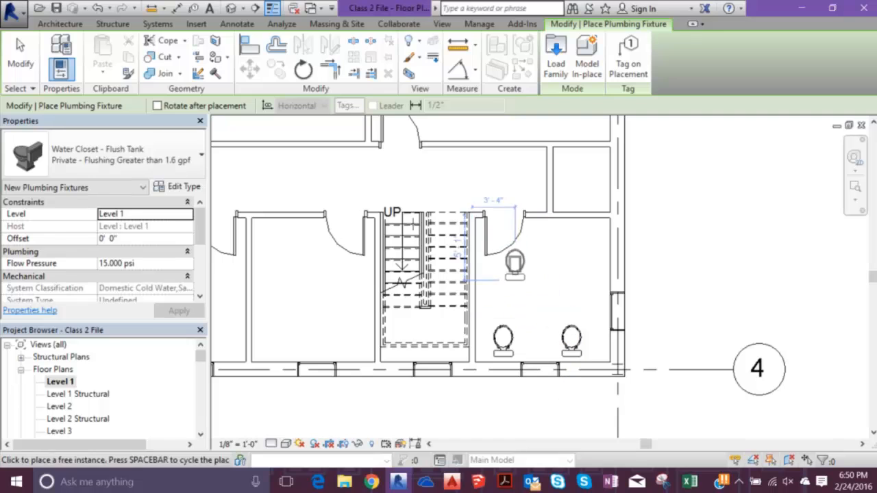
key(Escape)
key(Escape)
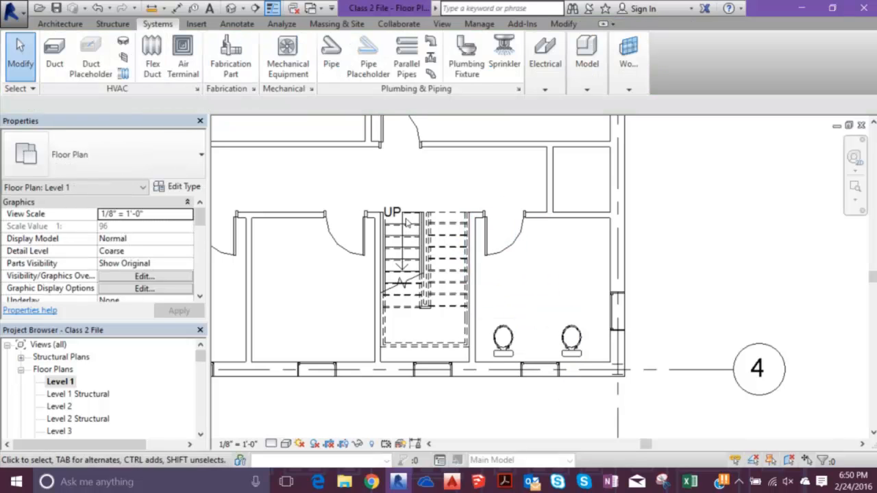
click(572, 340)
key(Delete)
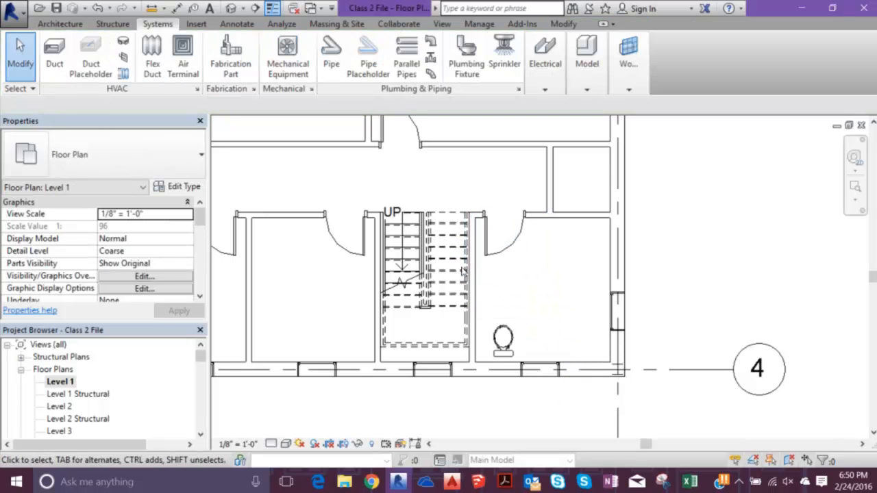
- Load the Vanity Cabinet-Single Door & Drawer family from the Casework > Base Cabinets folder as a component
click(52, 24)
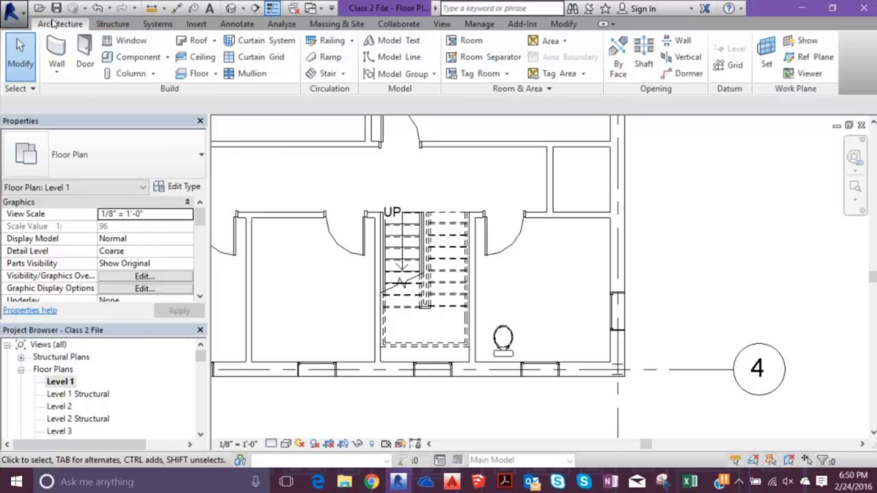
click(102, 52)
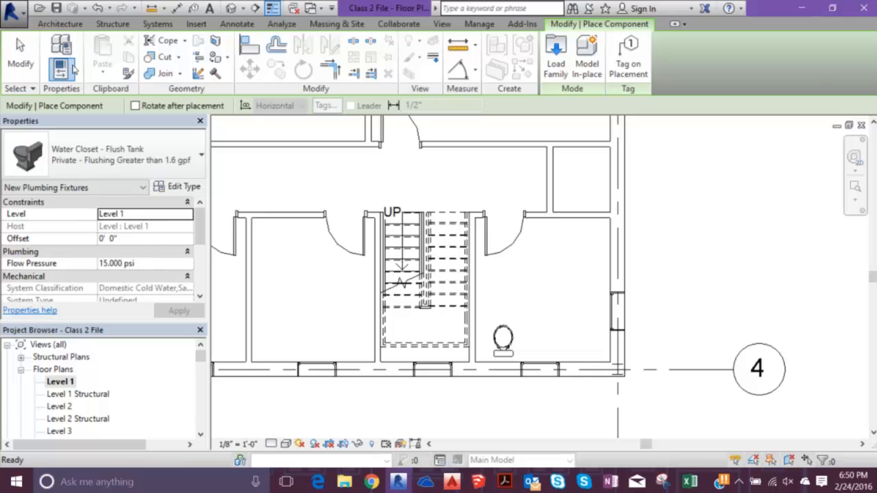
click(556, 58)
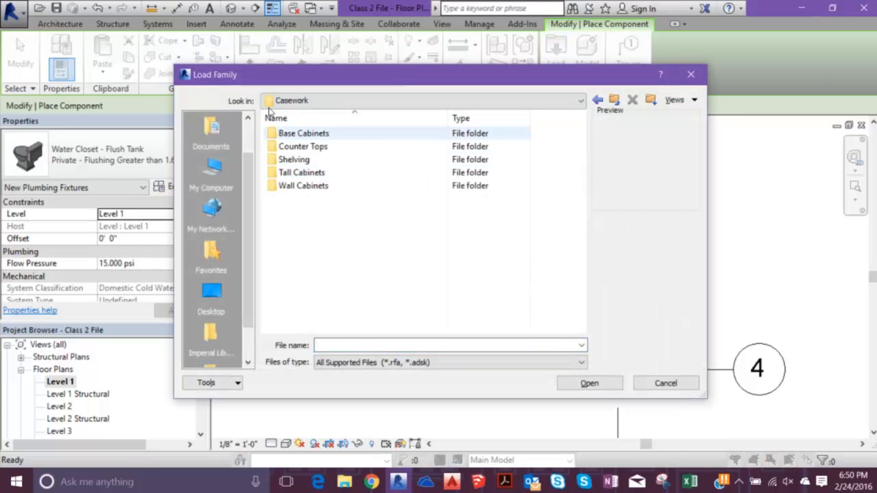
double_click(302, 133)
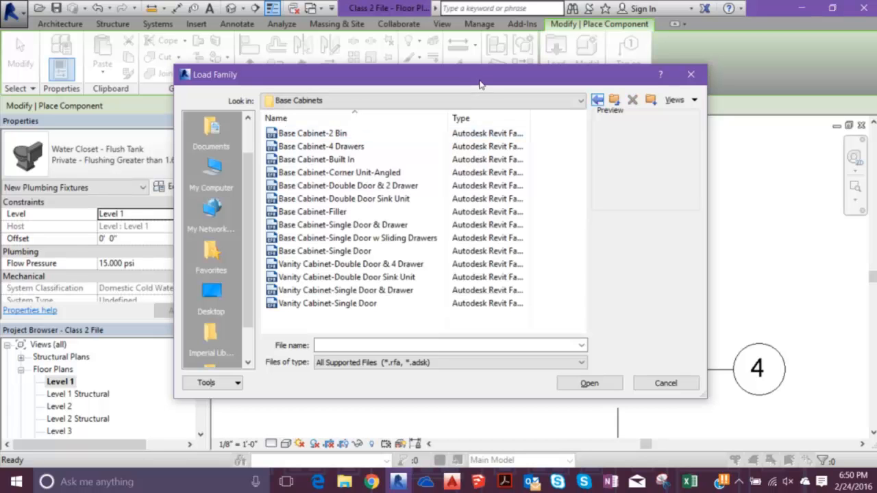
click(322, 303)
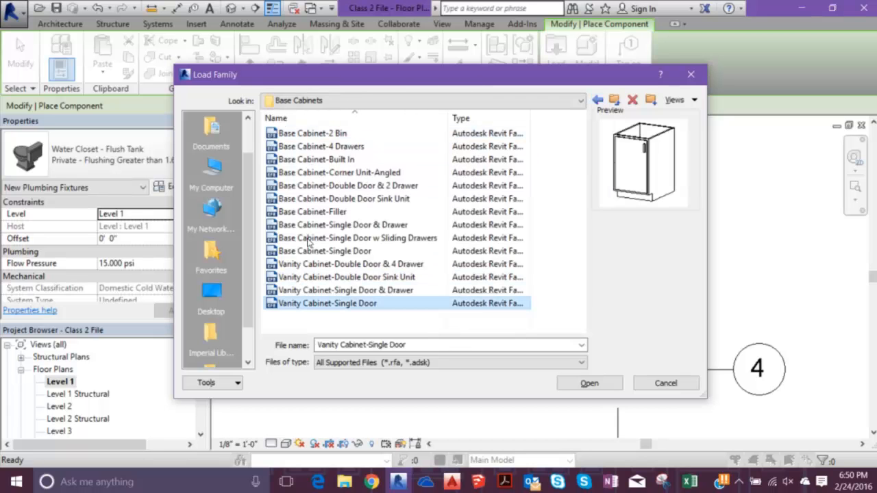
click(343, 290)
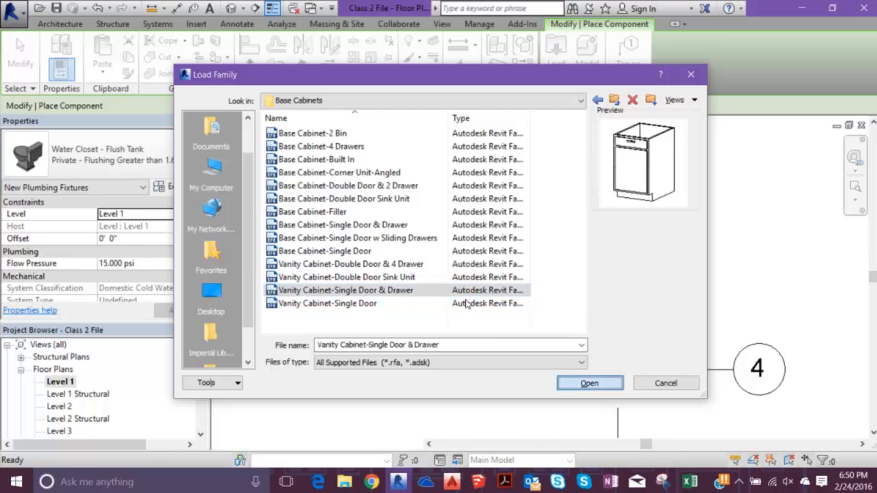
key(Return)
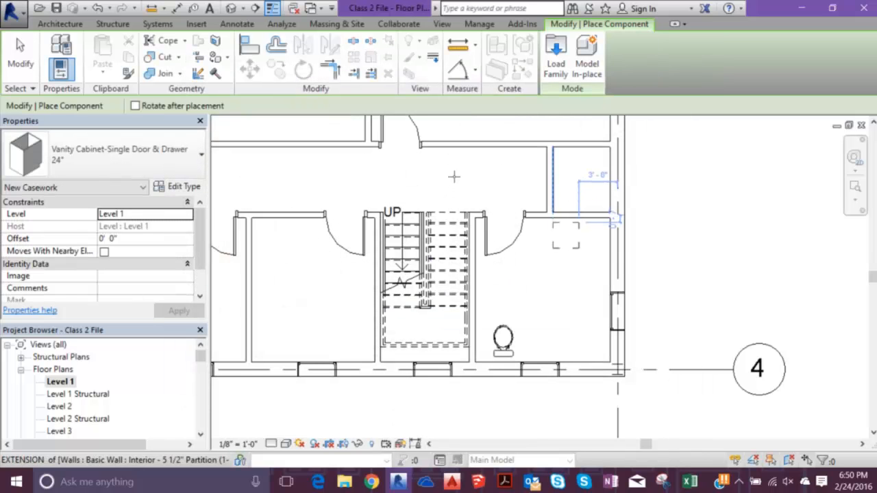
- Place the 24" vanity cabinet against the bathroom's interior partition opposite the water closet and end the placement
click(598, 209)
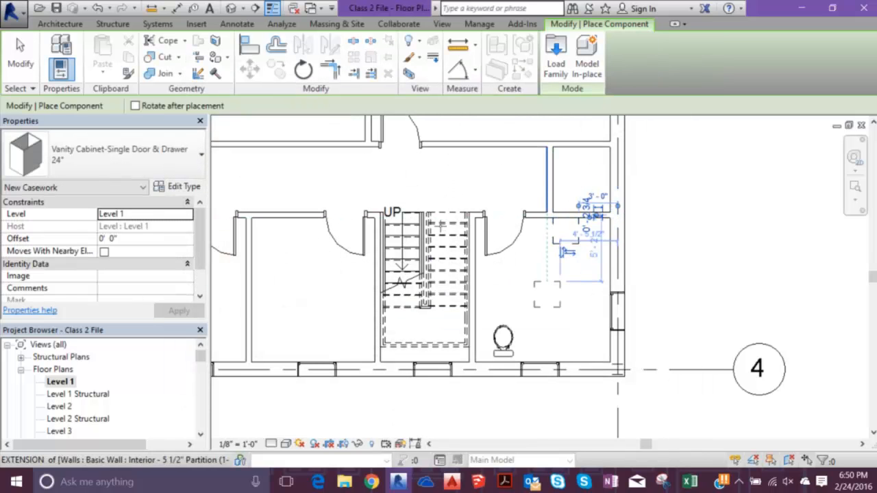
key(Escape)
key(Escape)
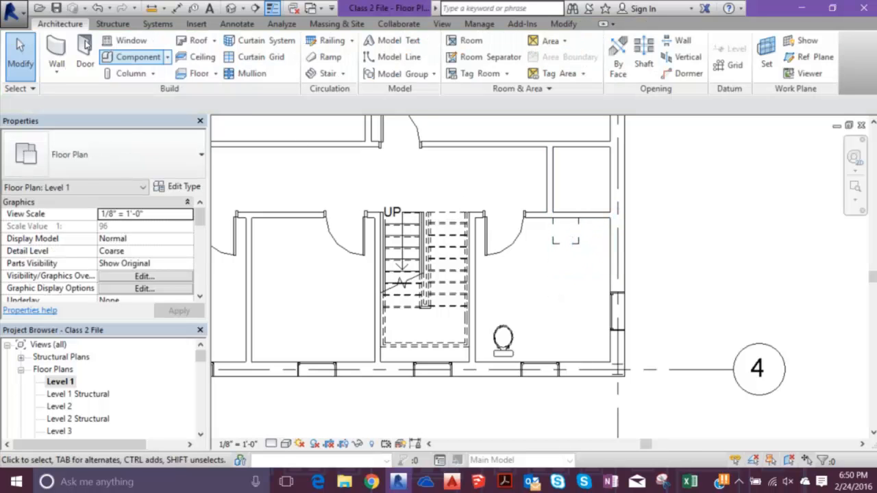
- Load the Lavatory - Vanity family from Plumbing > MEP > Fixtures > Lavatories as a plumbing fixture
click(157, 24)
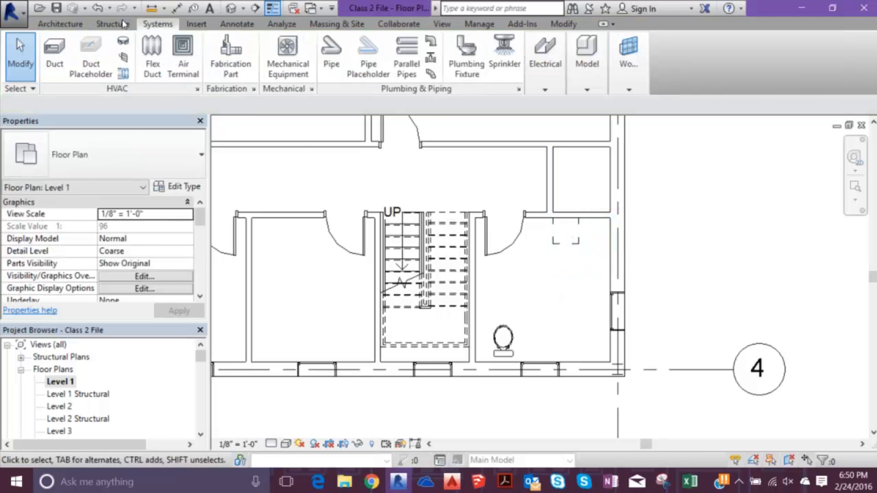
click(466, 55)
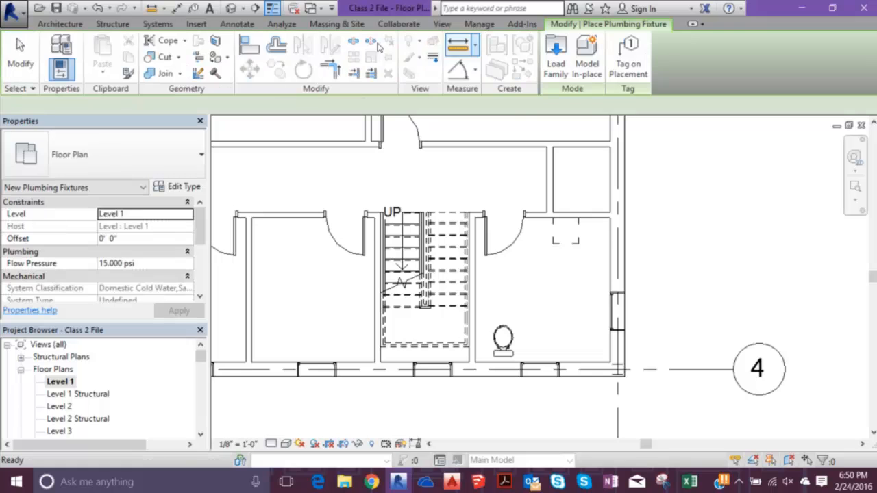
click(556, 55)
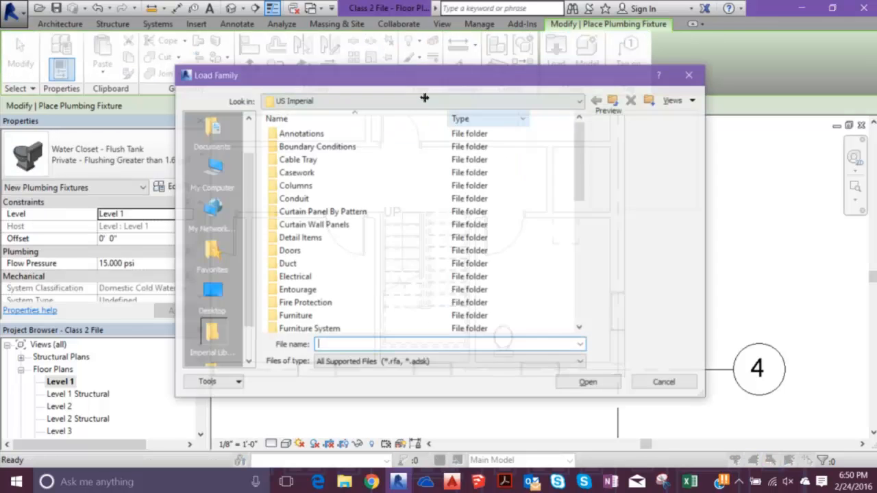
scroll(291, 206, down, 6)
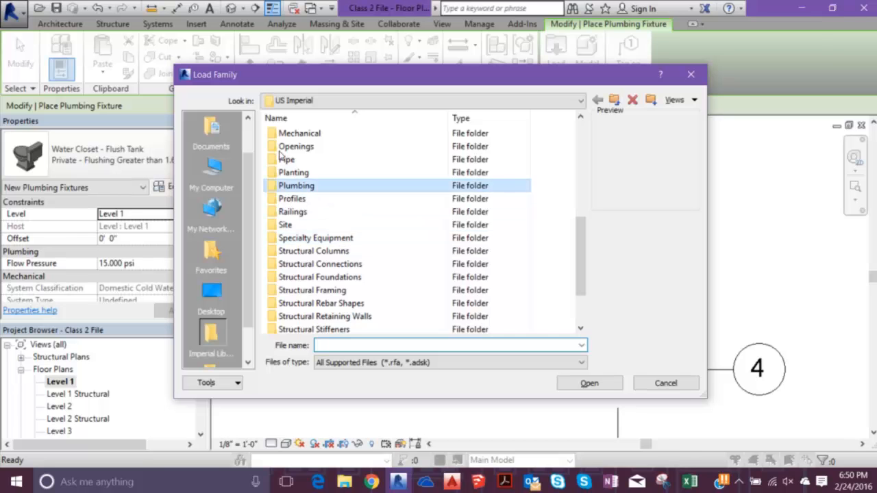
double_click(291, 185)
double_click(293, 146)
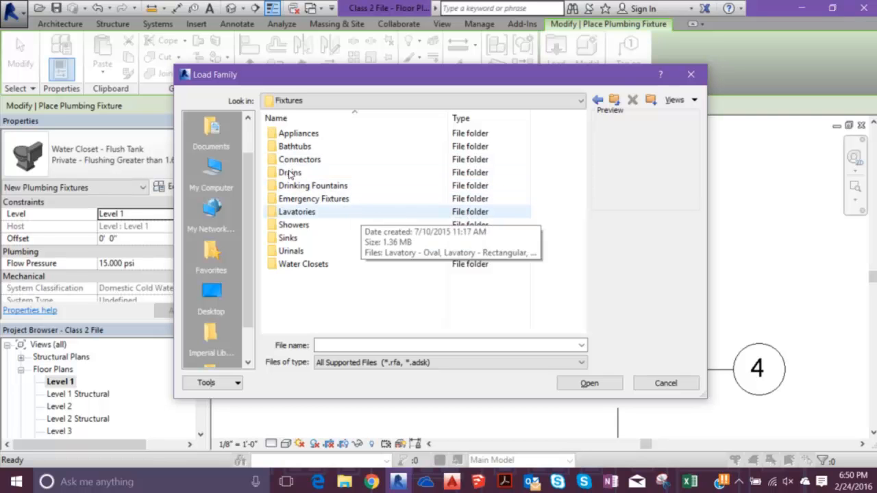
double_click(297, 211)
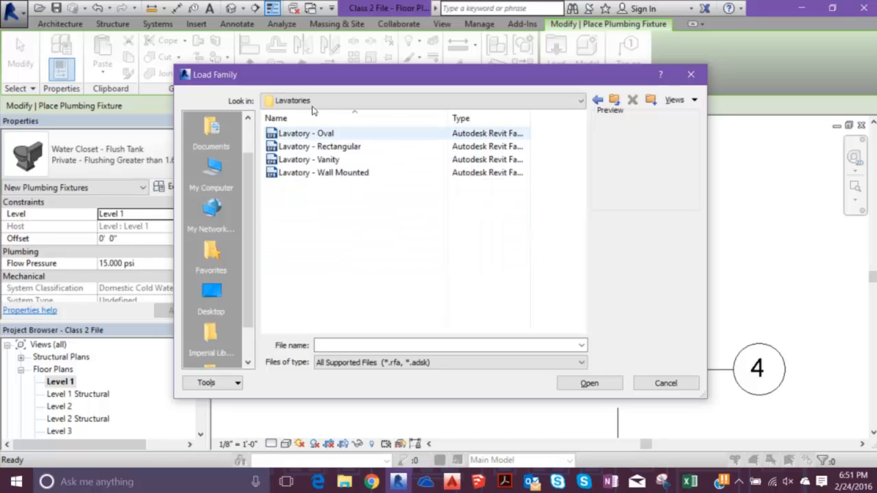
key(Down)
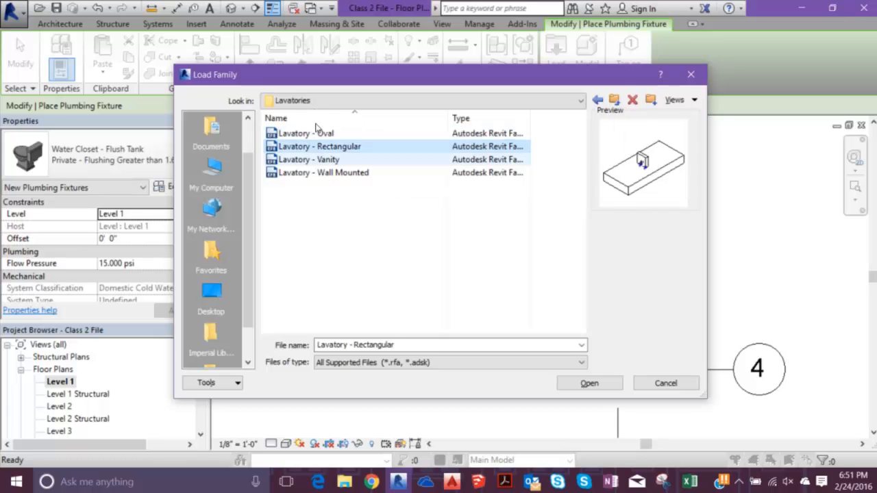
key(Down)
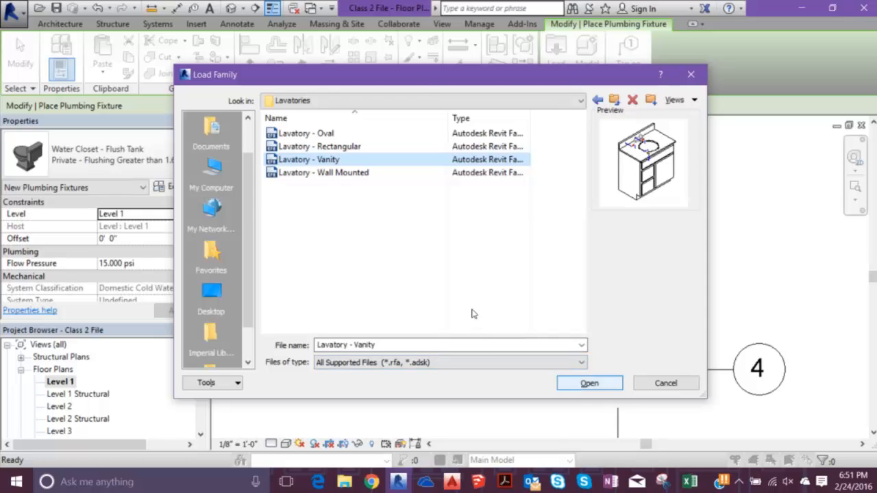
key(Return)
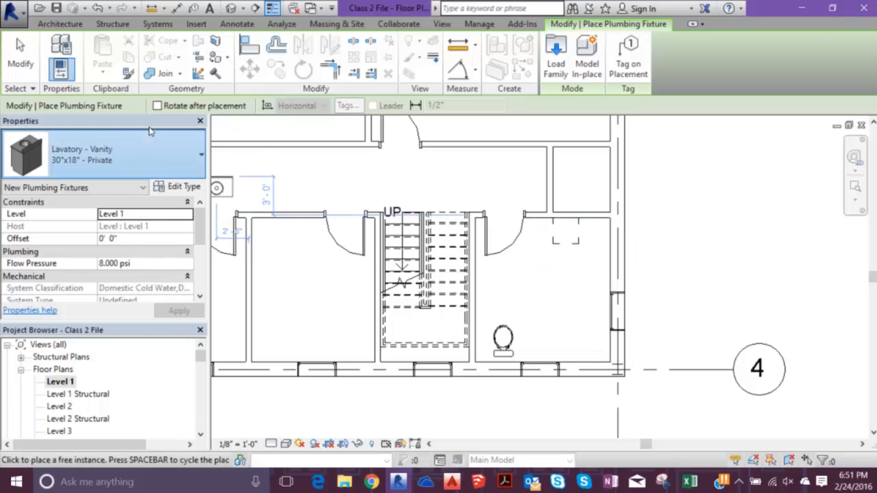
- Place a rotated 30"x18" - Public vanity lavatory against the bathroom's interior partition, about 2' - 7" from the exterior side wall, and end the placement
click(124, 164)
click(113, 248)
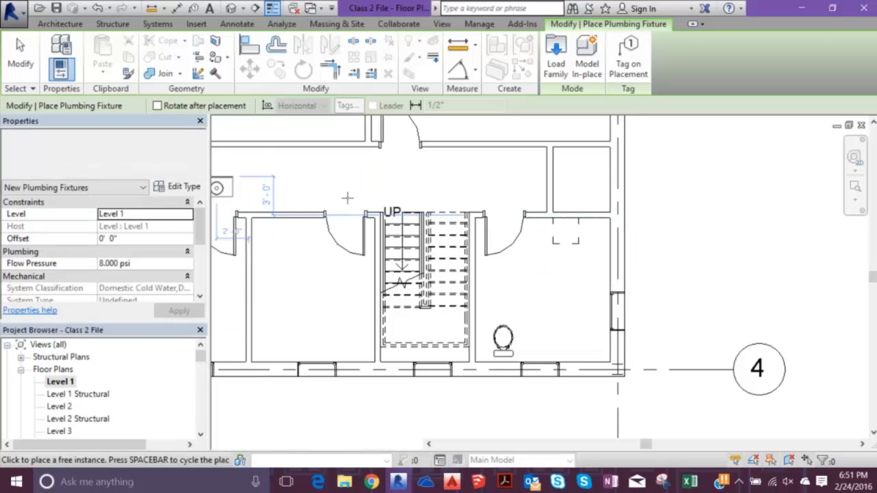
key(space)
key(space)
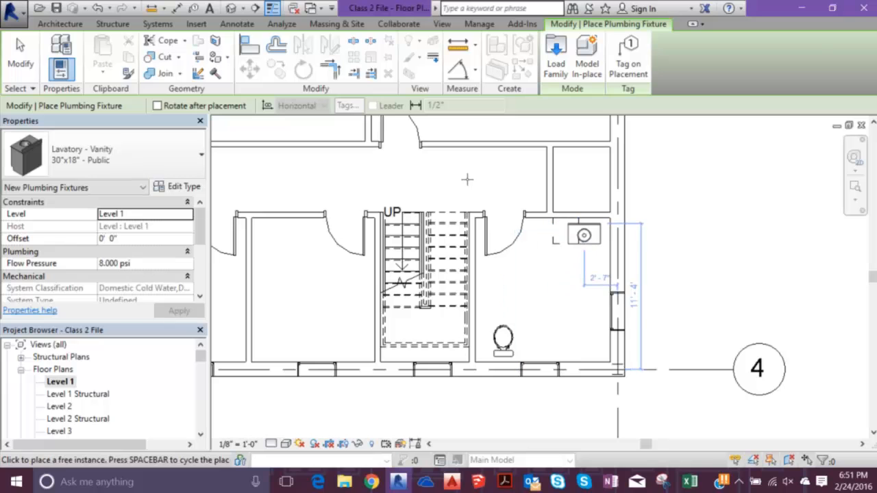
click(584, 219)
key(Escape)
key(Escape)
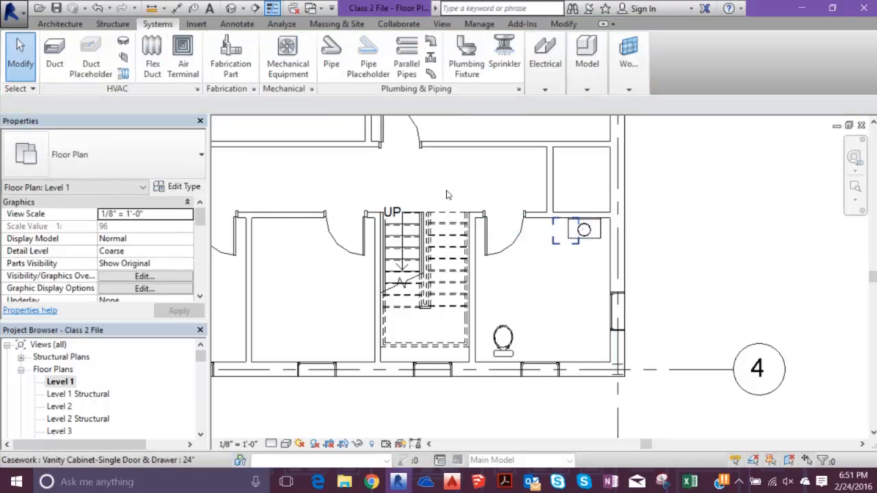
- Delete the 24" vanity cabinet and move the lavatory along the partition to about 3' - 10" from the exterior side wall
click(554, 239)
click(451, 194)
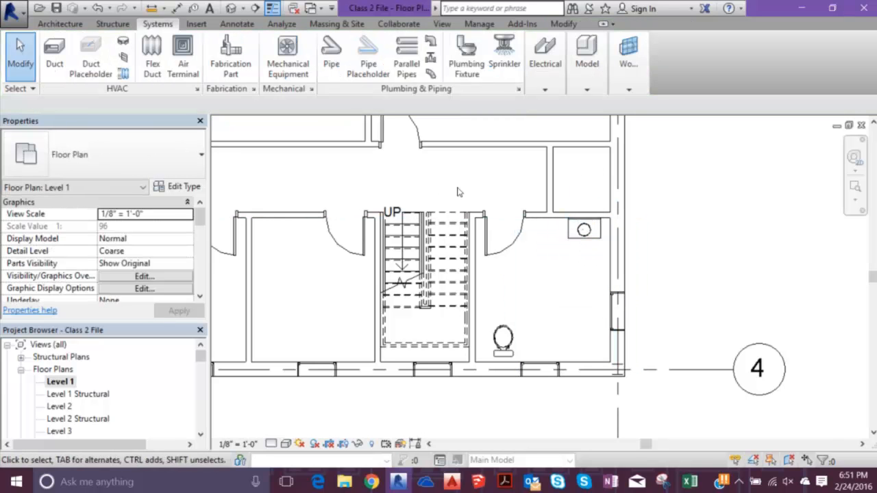
click(452, 187)
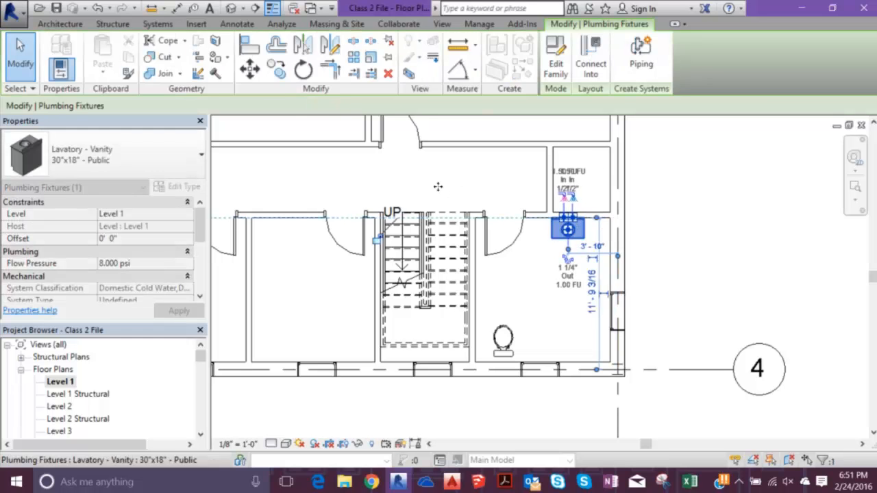
click(425, 204)
click(503, 337)
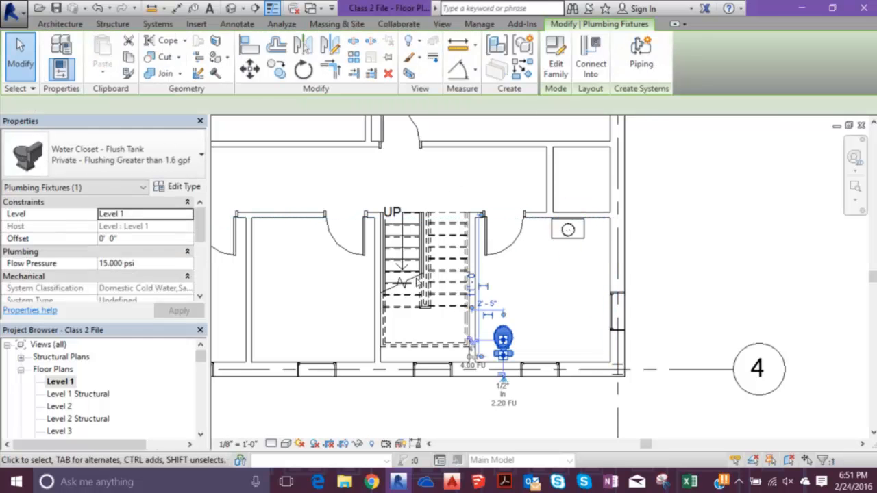
click(461, 188)
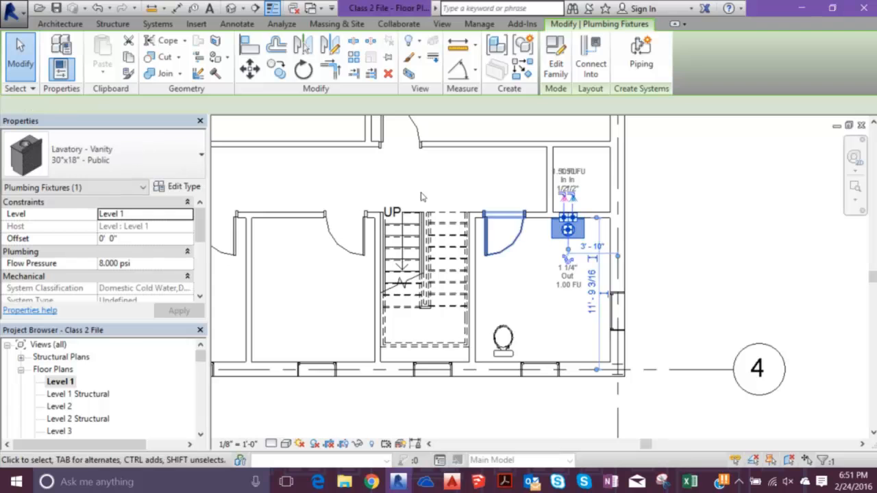
scroll(450, 160, up, 6)
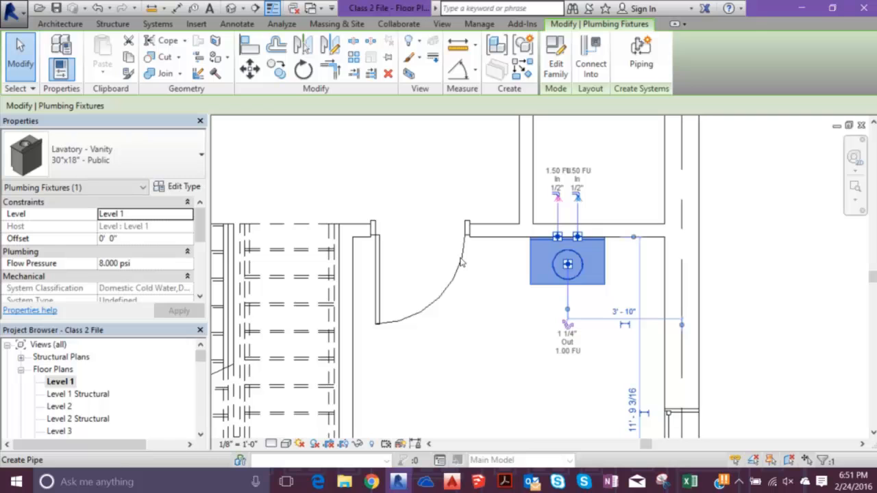
click(393, 269)
- Start a plumbing fixture and browse the family library to the Plumbing > MEP > Equipment > Water Heaters folder
scroll(480, 153, down, 2)
middle_drag(479, 149, 409, 228)
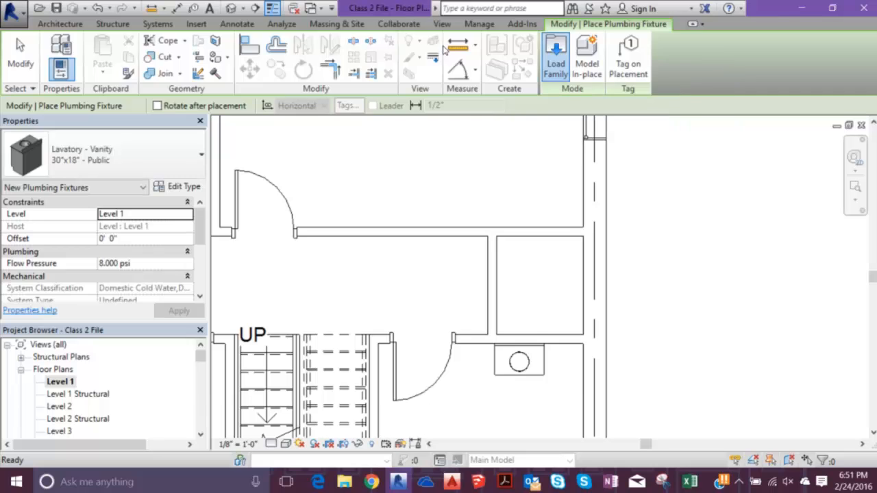
click(556, 58)
scroll(439, 151, down, 1)
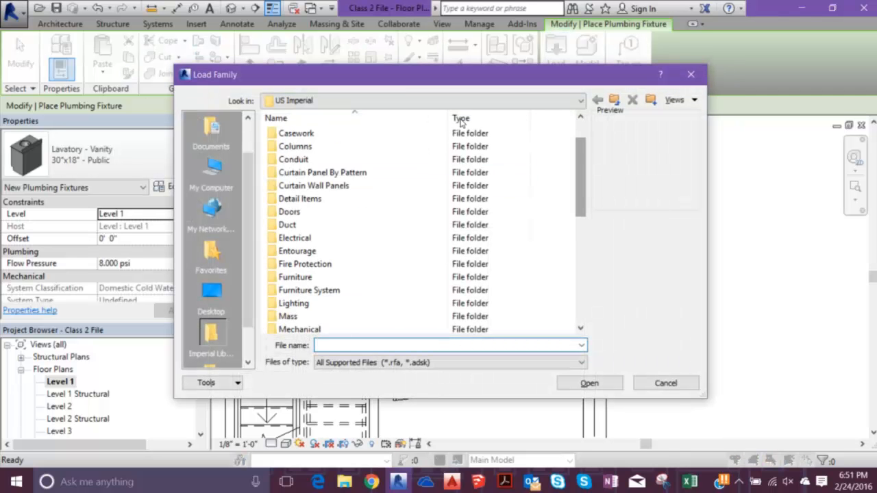
scroll(386, 164, down, 1)
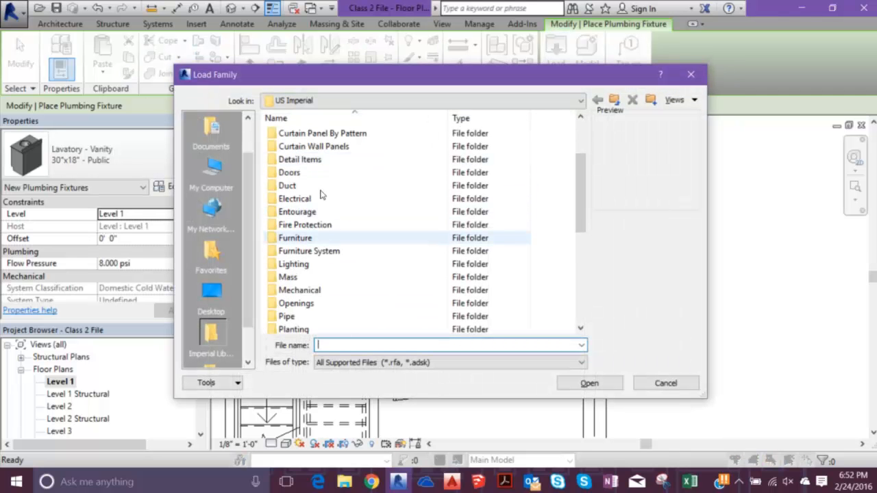
scroll(317, 197, down, 1)
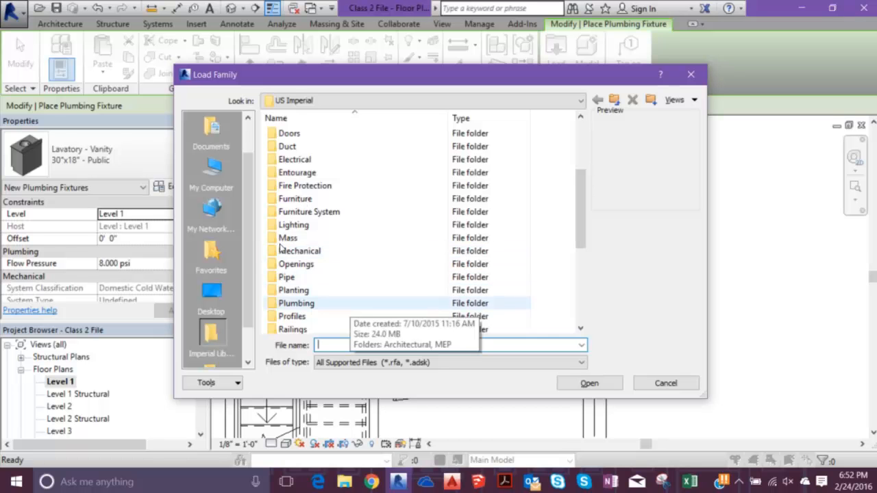
double_click(350, 303)
double_click(321, 147)
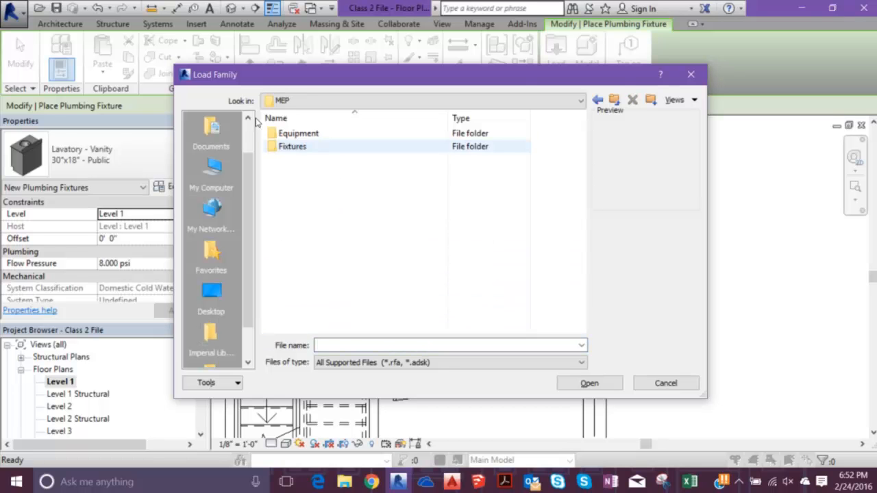
double_click(295, 146)
click(597, 100)
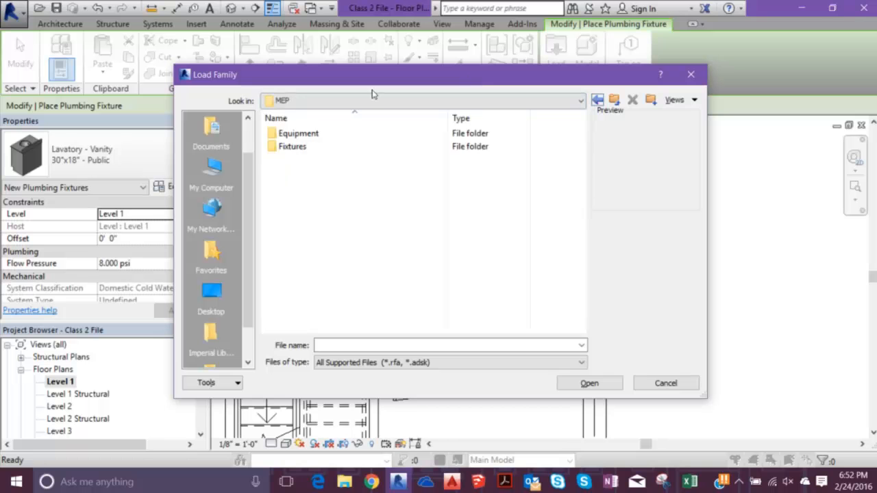
double_click(329, 134)
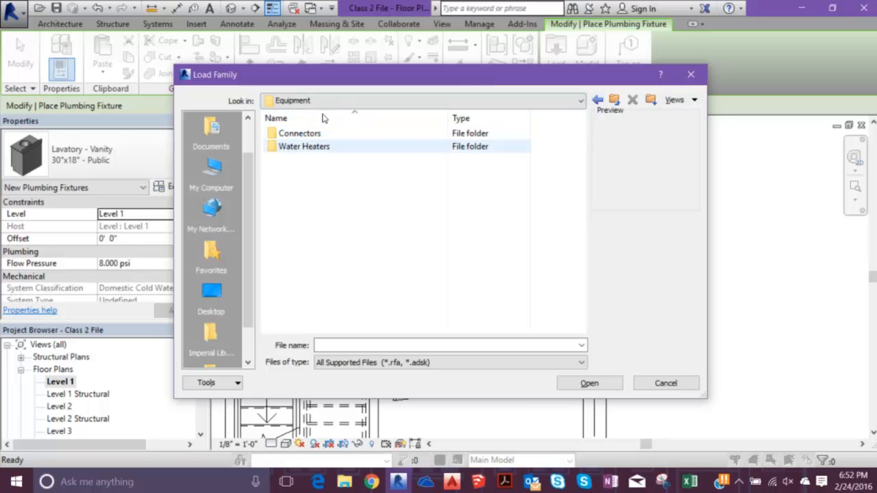
double_click(324, 146)
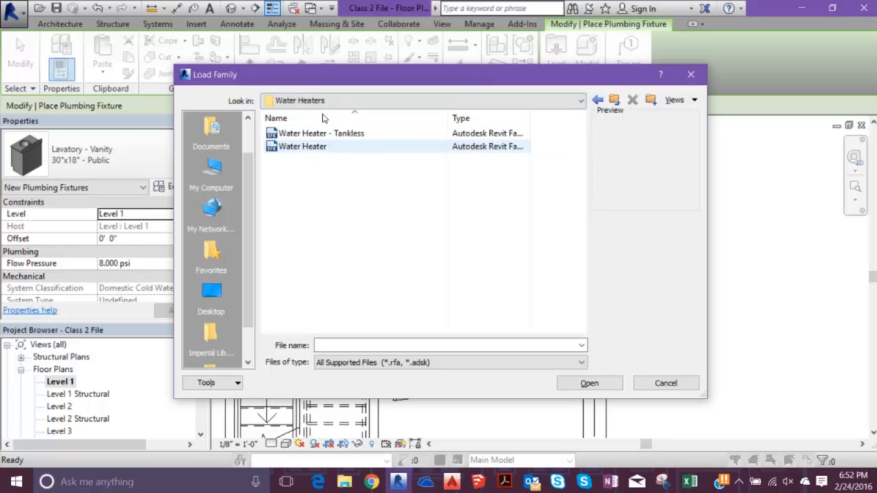
- Try to load the Water Heater family as a plumbing fixture and decline another attempt
key(Down)
key(Down)
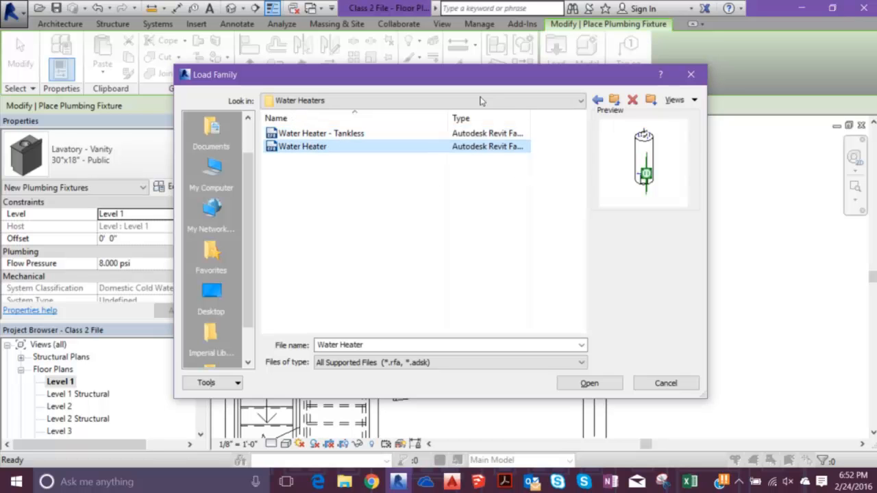
click(590, 385)
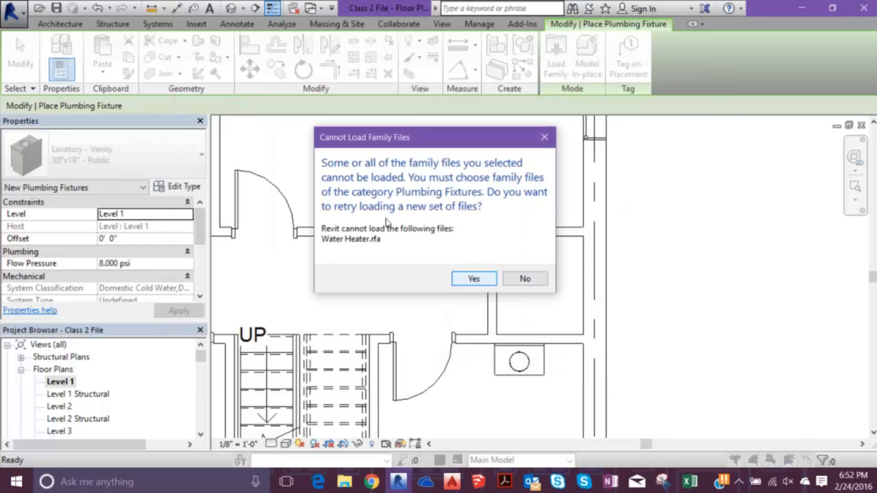
click(544, 137)
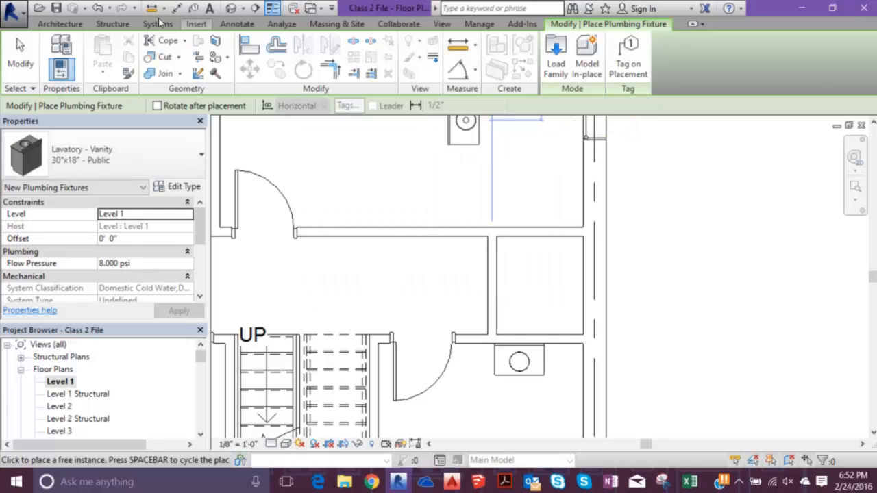
- Try to load Water Heater again from Plumbing > MEP > Equipment > Water Heaters with the general Load Family command, and accept the retry
click(196, 24)
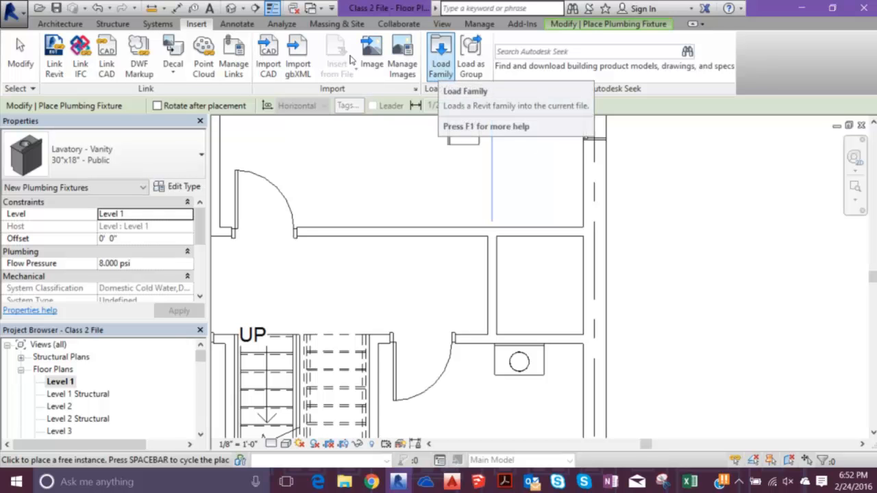
click(441, 59)
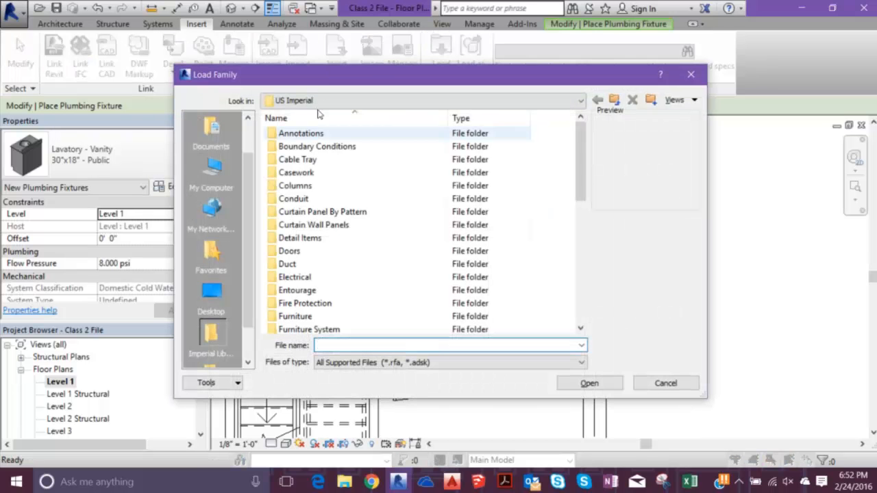
scroll(302, 192, down, 3)
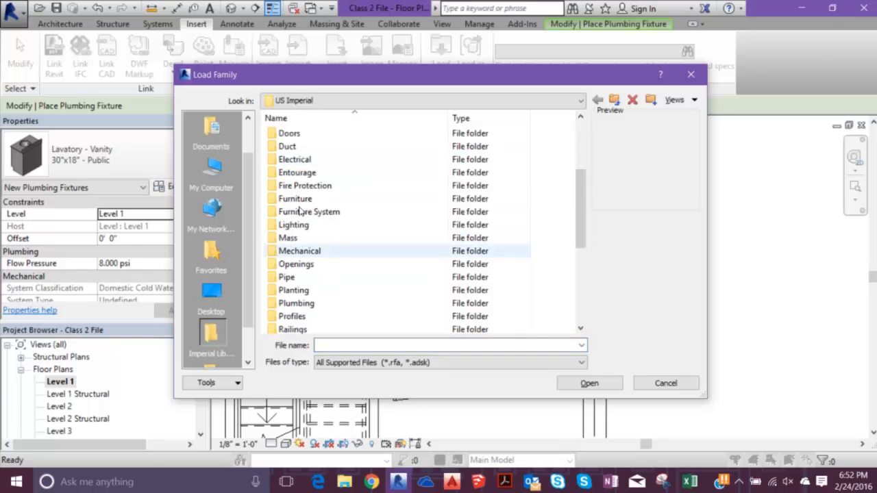
click(296, 303)
key(Return)
double_click(281, 146)
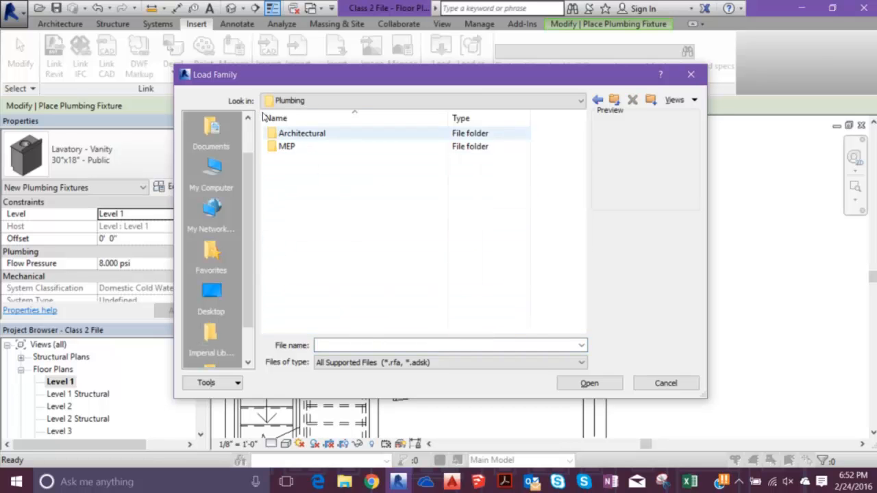
double_click(299, 134)
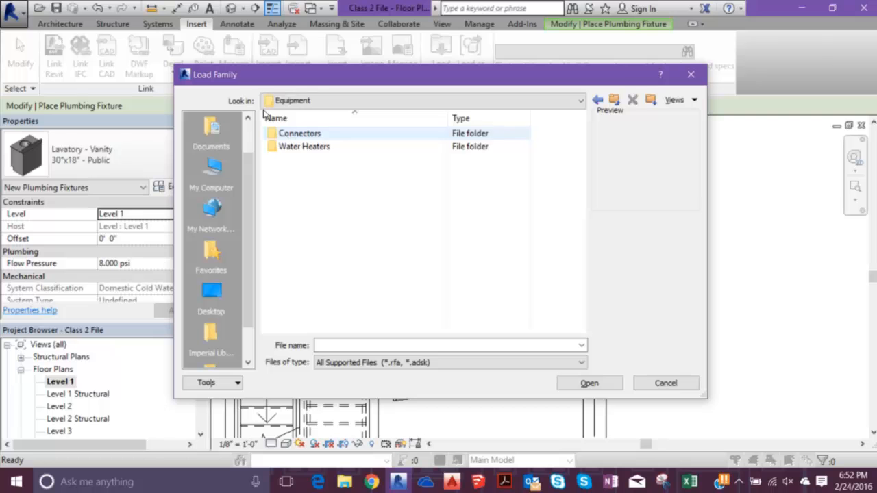
double_click(303, 146)
double_click(303, 146)
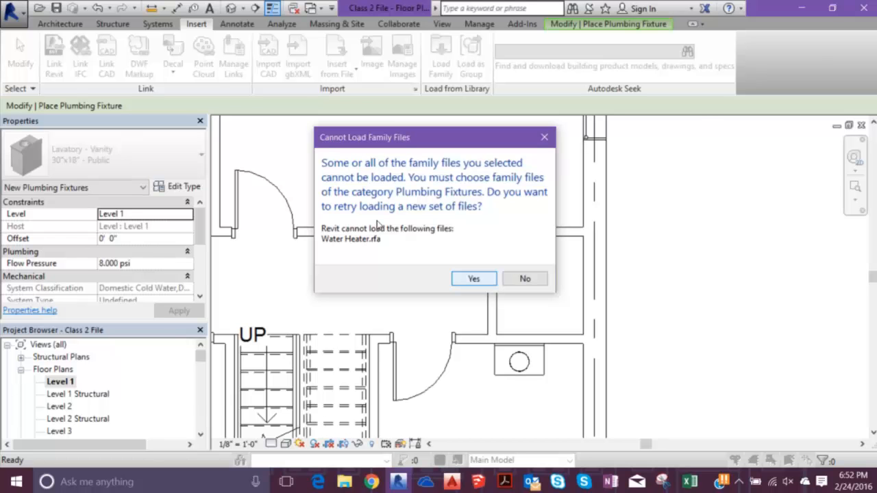
key(Return)
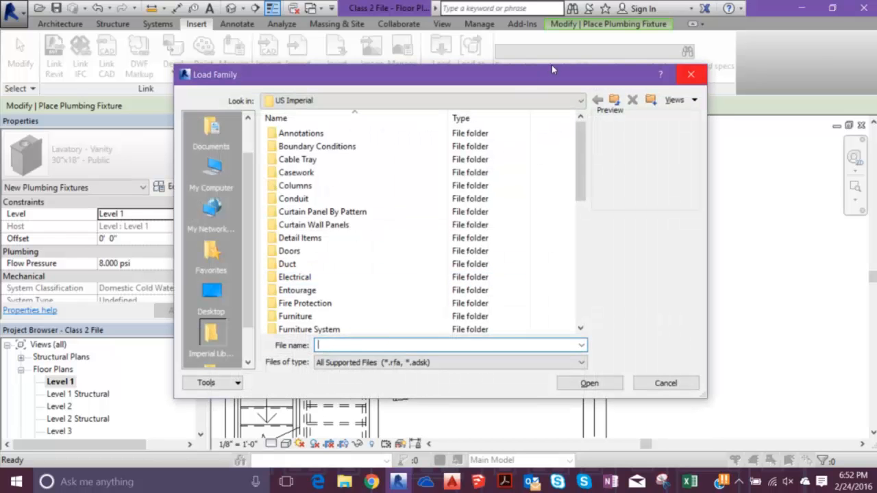
- Leave the family loading and expand the Plumbing Fixtures families in the project browser to see which ones are loaded
key(Escape)
key(Escape)
scroll(161, 322, down, 15)
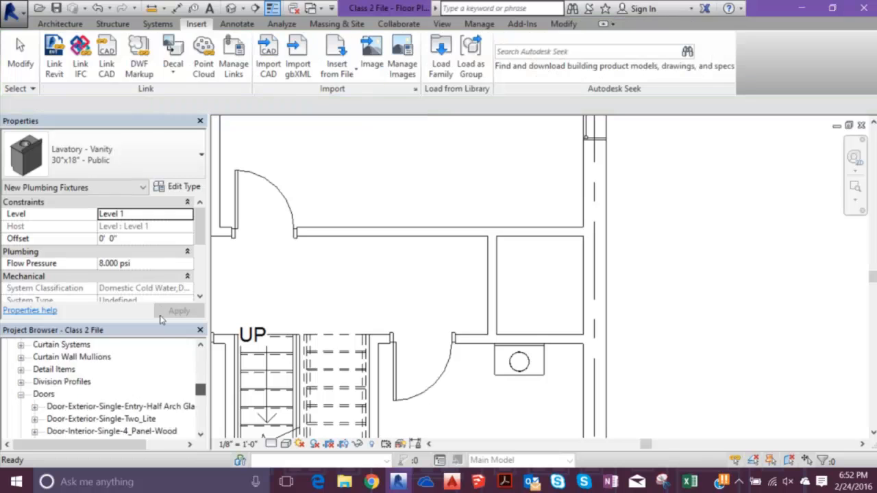
scroll(163, 336, down, 1)
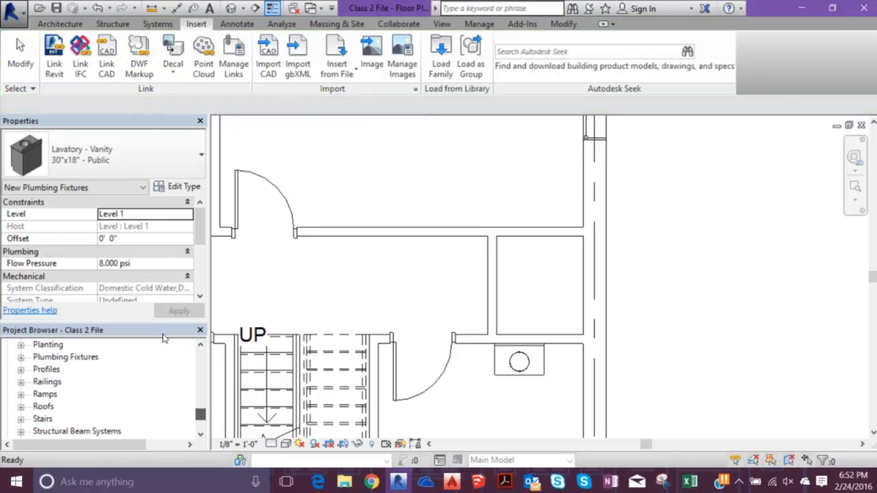
scroll(164, 334, up, 5)
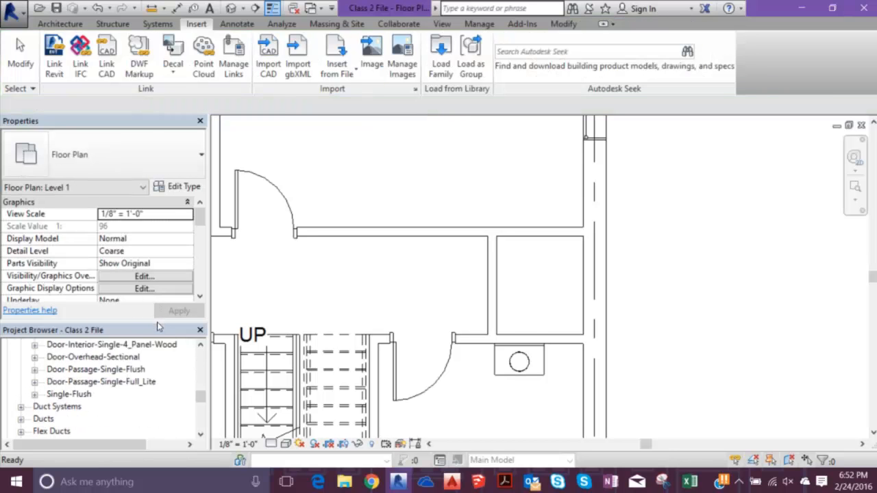
scroll(159, 324, down, 6)
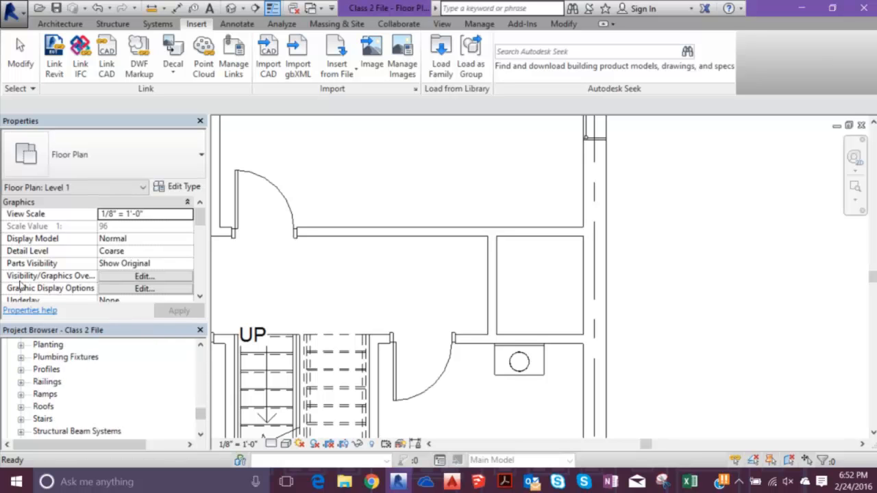
click(22, 358)
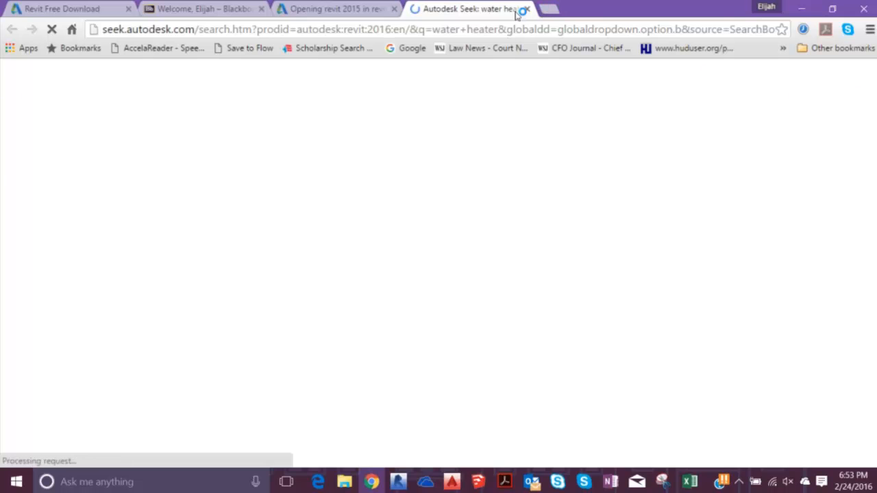
- Switch back to Revit, start a plumbing fixture and open the US Imperial library for loading a family
click(801, 8)
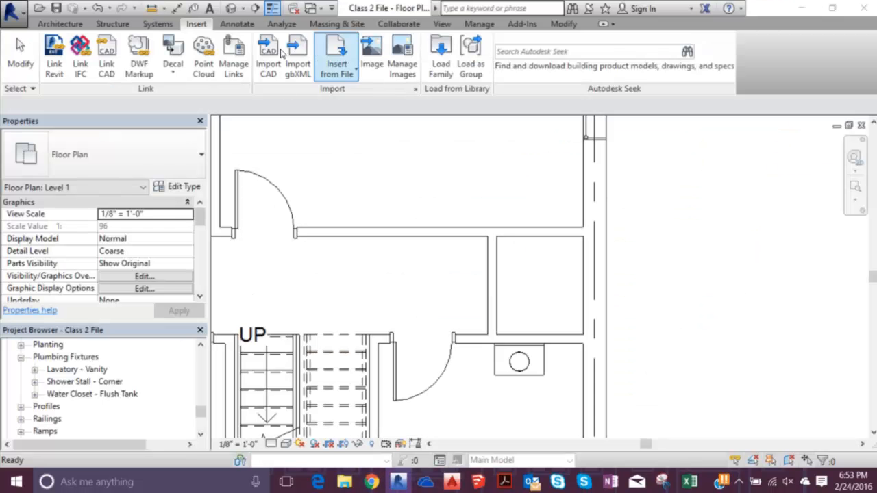
click(68, 24)
click(107, 25)
click(157, 25)
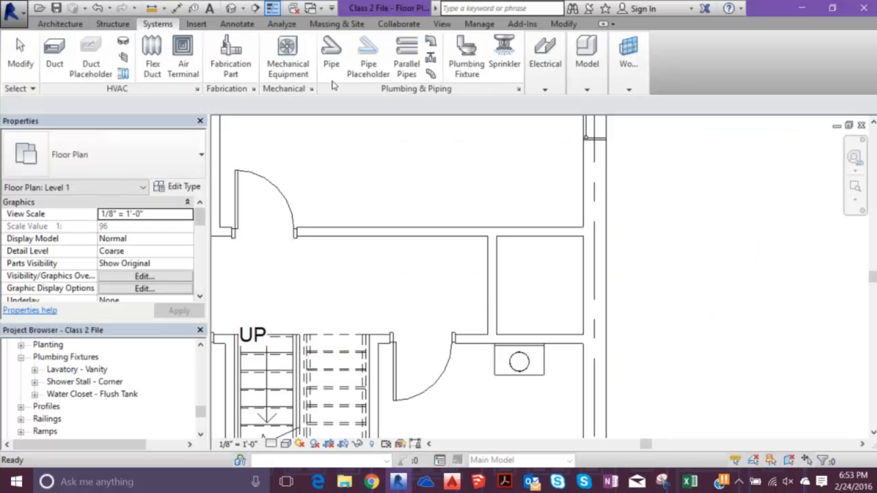
click(466, 57)
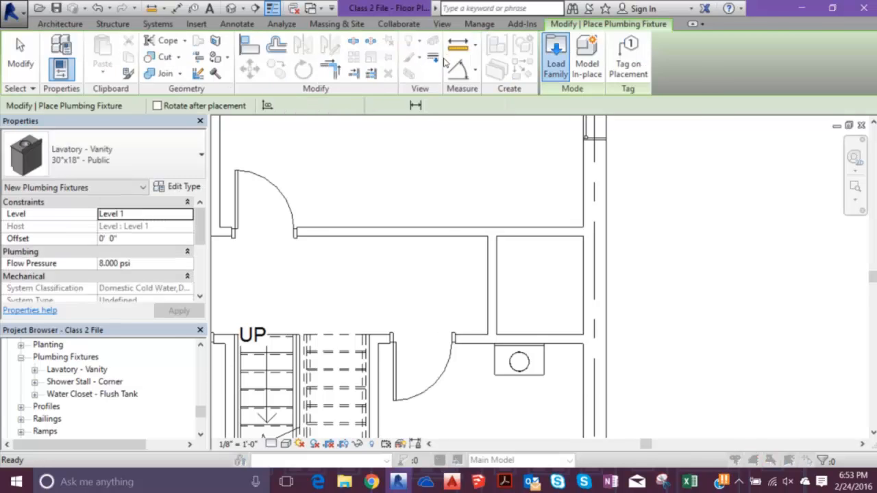
click(556, 54)
scroll(278, 179, down, 7)
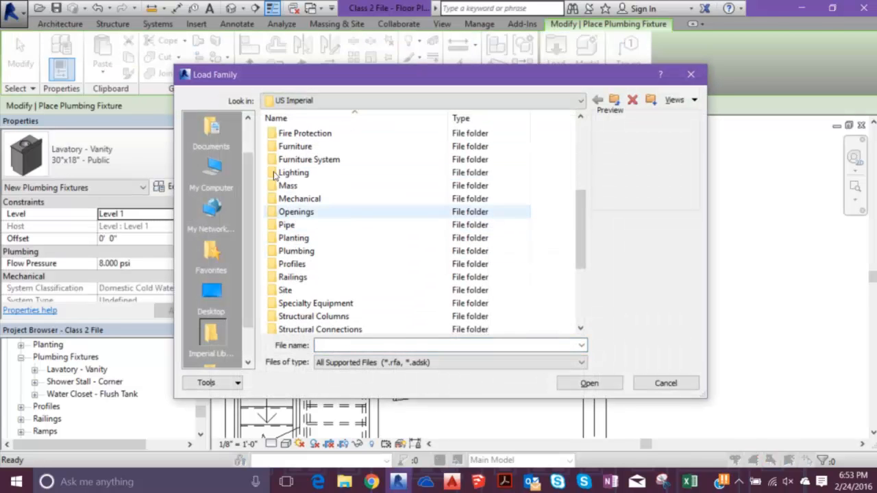
scroll(277, 177, up, 4)
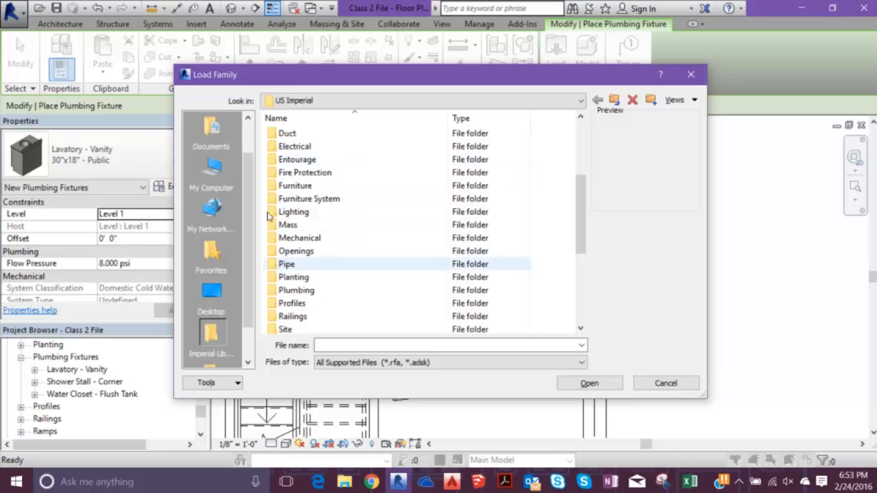
- Try to load Water Heater - Tankless from Plumbing > MEP > Equipment > Water Heaters, and cancel the retry
double_click(296, 290)
click(271, 146)
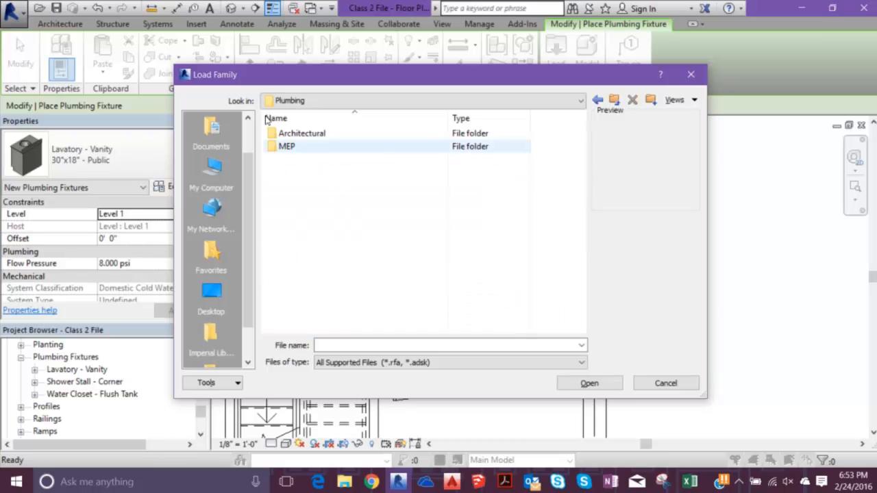
click(275, 124)
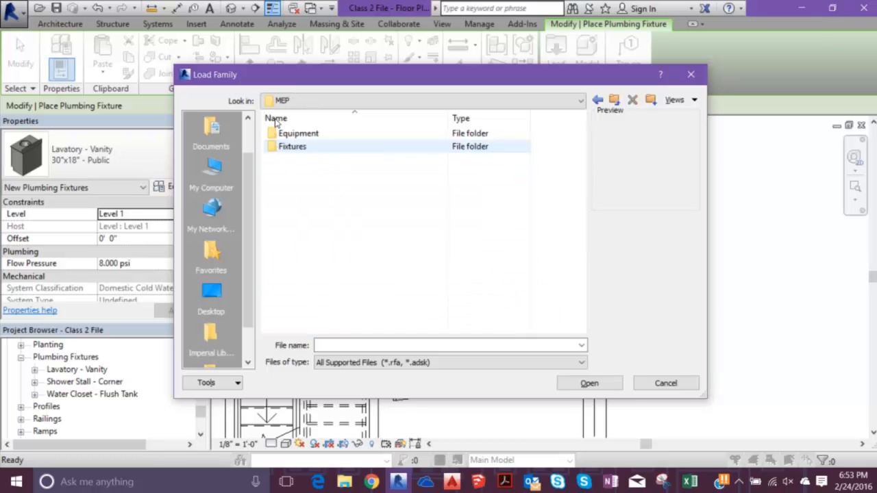
double_click(278, 131)
double_click(304, 146)
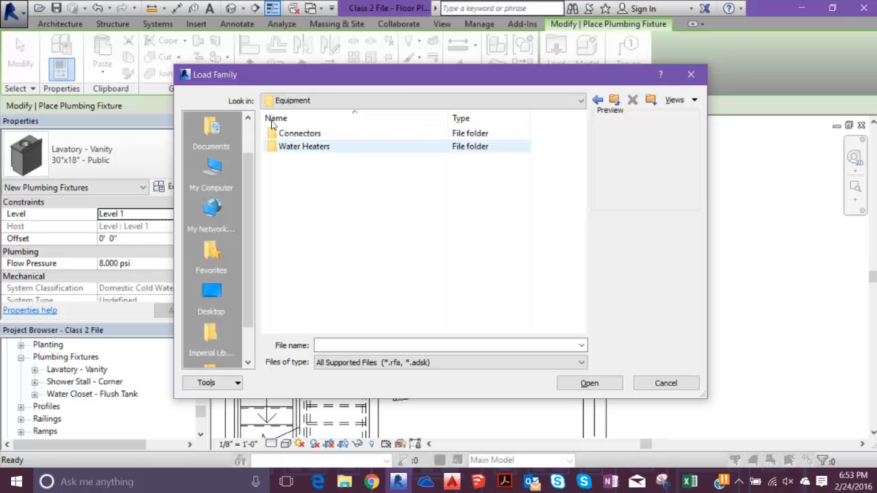
double_click(309, 132)
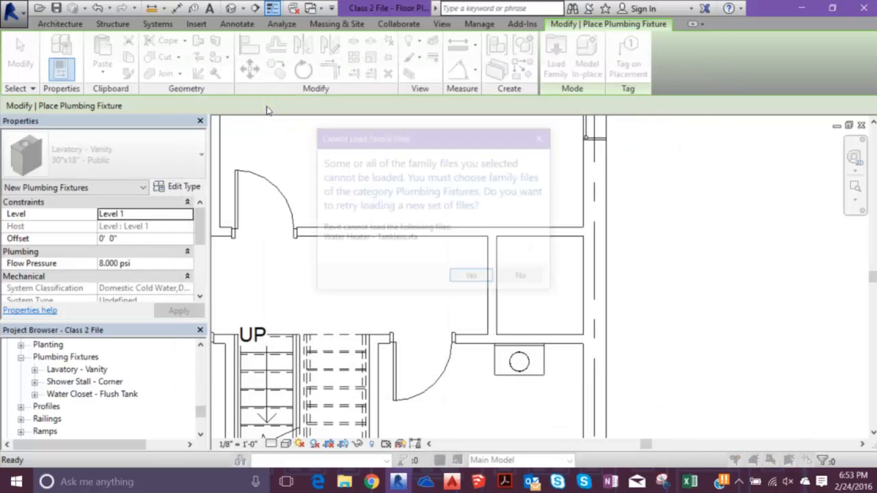
key(Return)
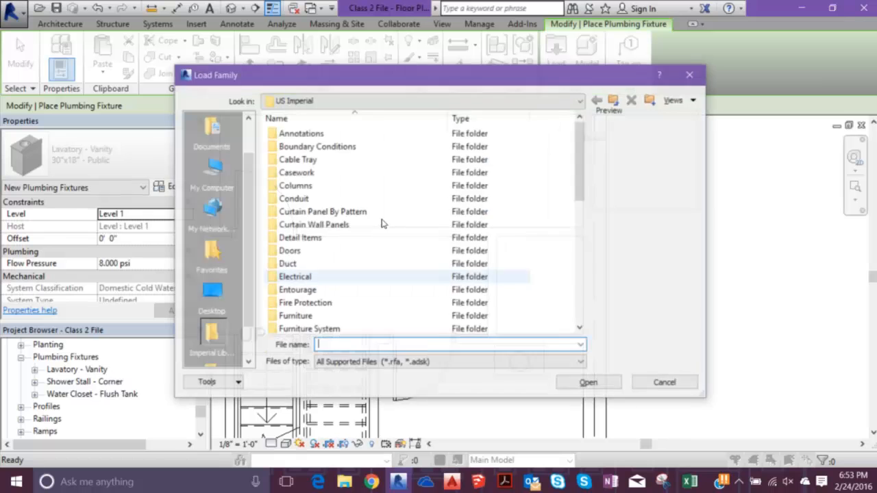
click(690, 76)
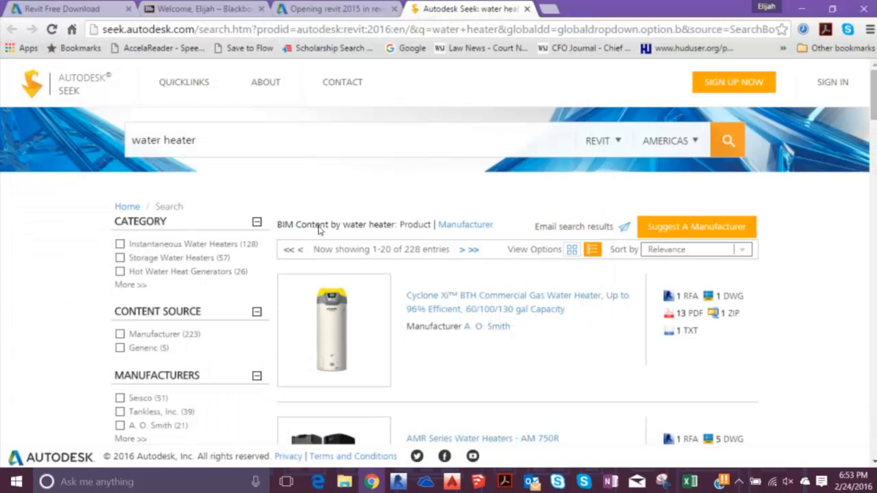
- Switch to the Autodesk Seek water heater results and open the A. O. Smith Cyclone Xi BTH Commercial Gas Water Heater page
scroll(319, 230, down, 2)
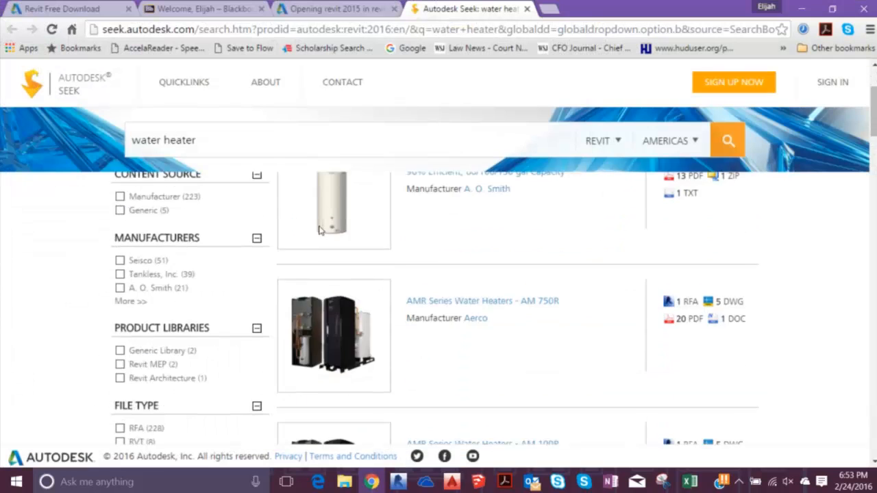
scroll(322, 229, up, 1)
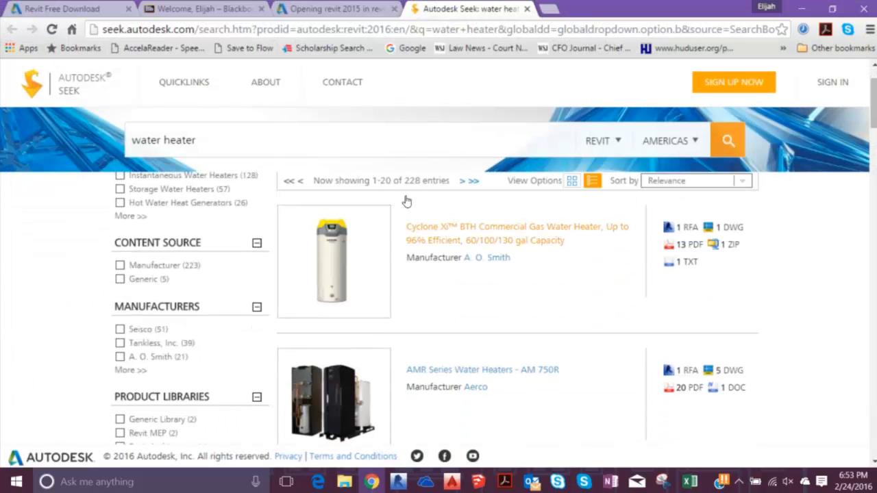
click(402, 194)
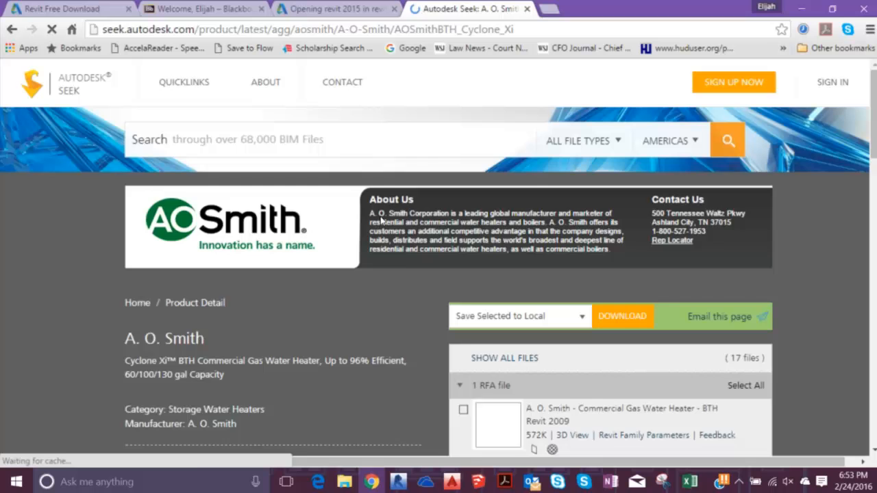
scroll(324, 220, down, 2)
scroll(412, 213, up, 2)
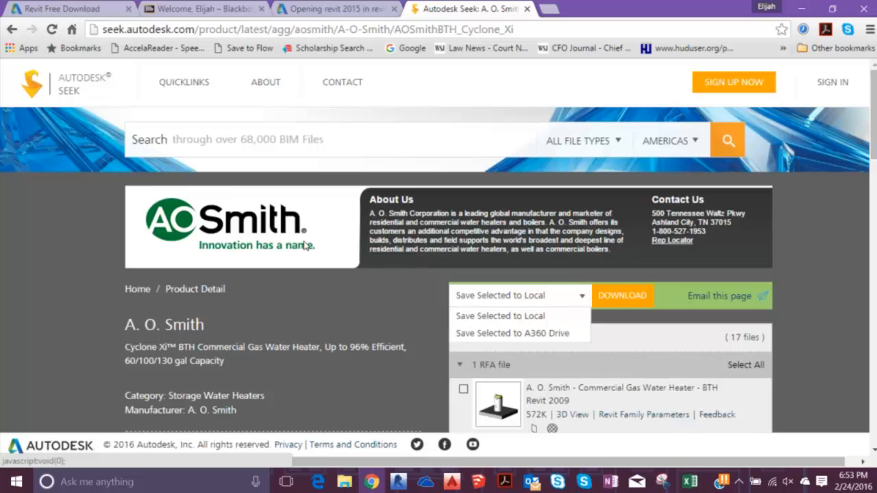
- Download the A. O. Smith Commercial Gas Water Heater - BTH RFA file locally, logging in with the account e-mail and password
click(463, 388)
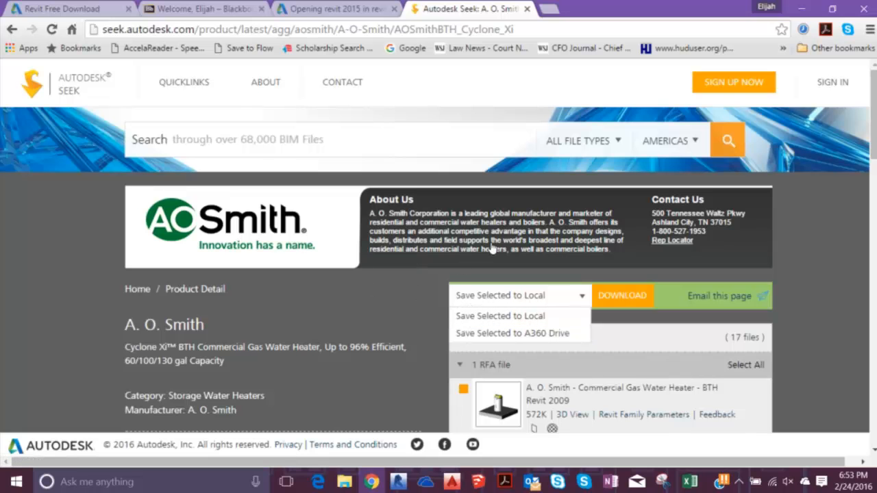
click(622, 297)
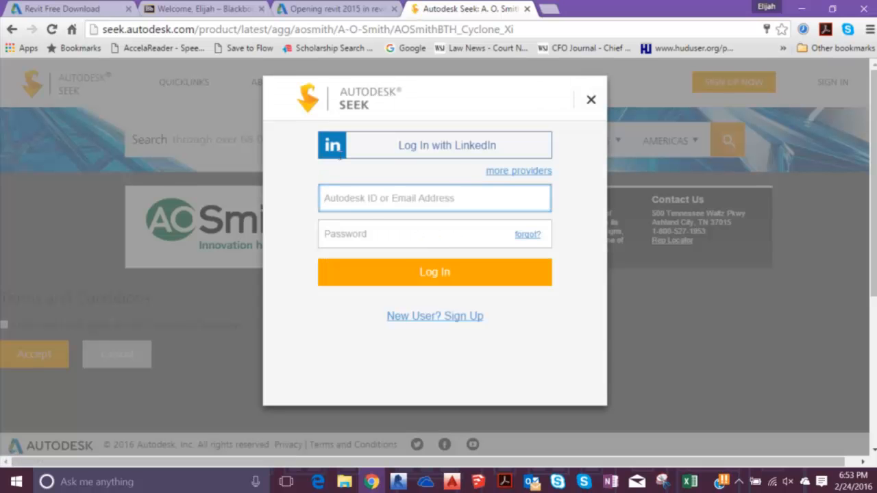
text(EDGre)
click(360, 222)
key(Return)
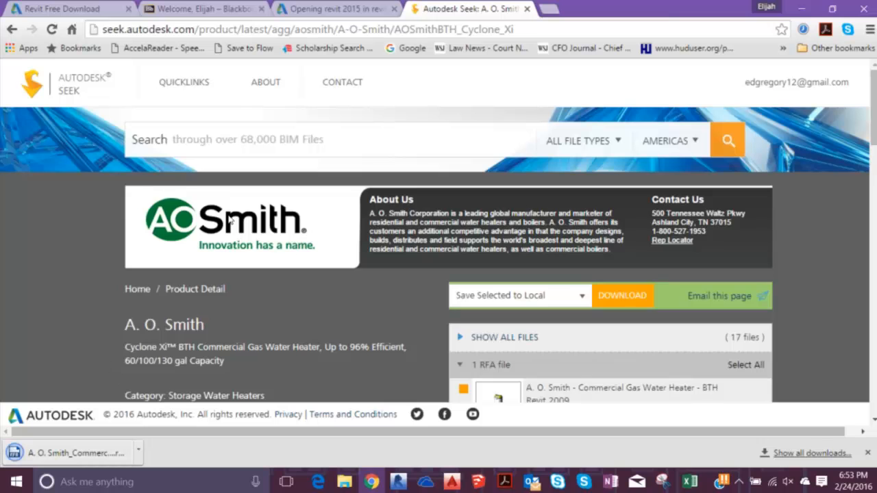
scroll(230, 221, down, 3)
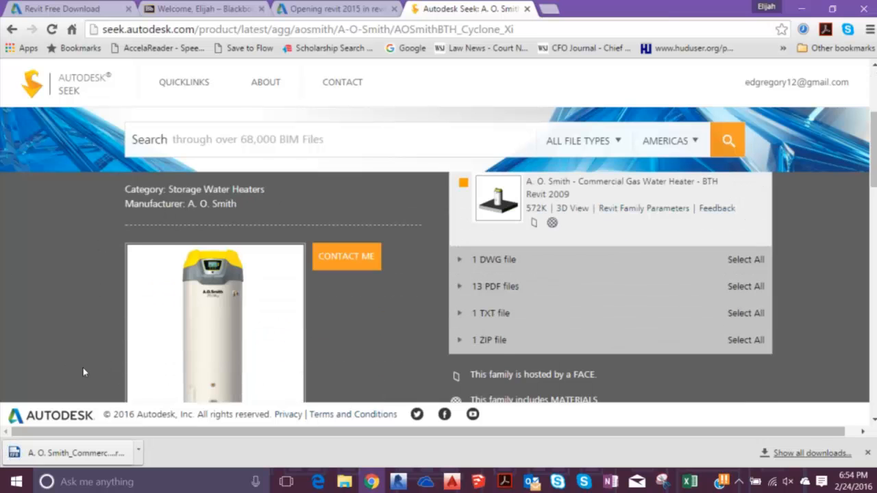
scroll(112, 218, up, 3)
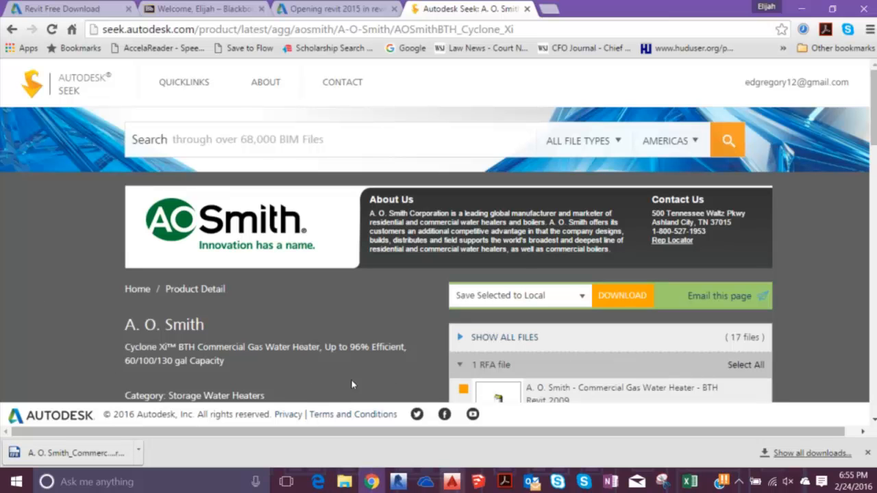
- Switch to Revit and try to load the downloaded A. O. Smith_Commercial Gas Water Heater_BTH.rfa as a plumbing fixture
key(alt+Tab)
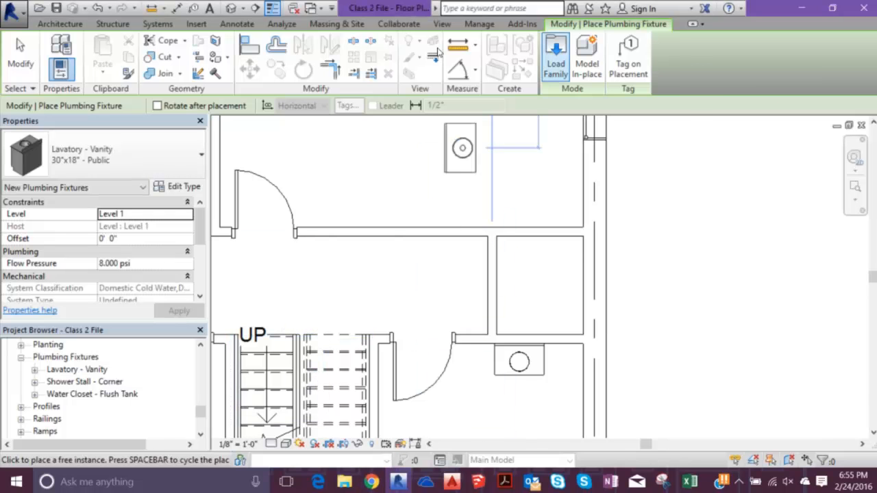
click(555, 52)
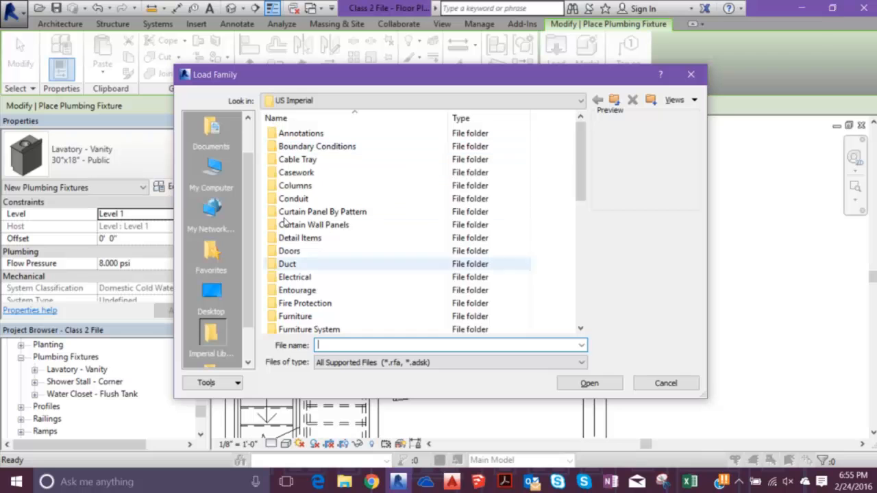
click(313, 95)
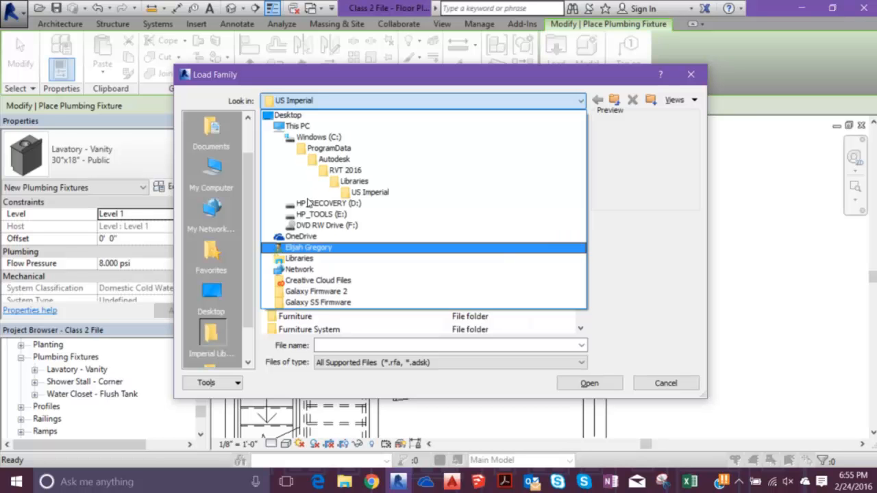
key(Return)
double_click(299, 225)
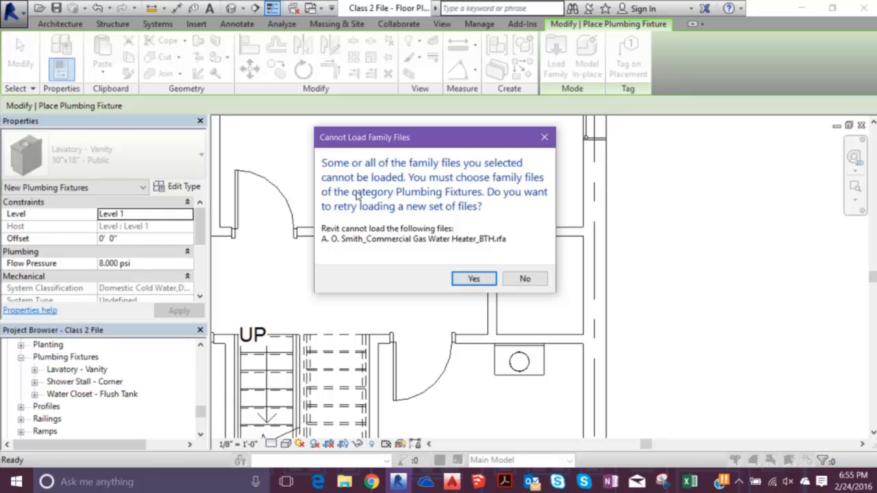
- Accept the retry, look through the US Imperial library folders, and exit plumbing fixture placement without choosing a family
key(Return)
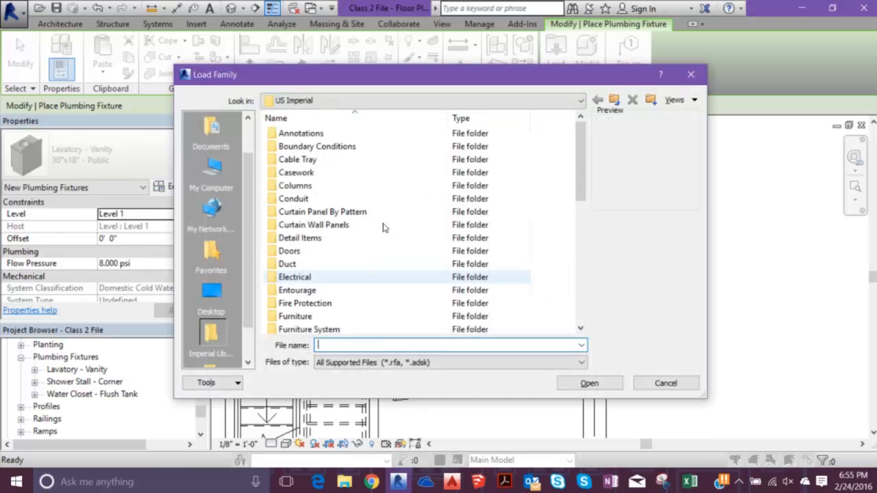
scroll(338, 219, down, 7)
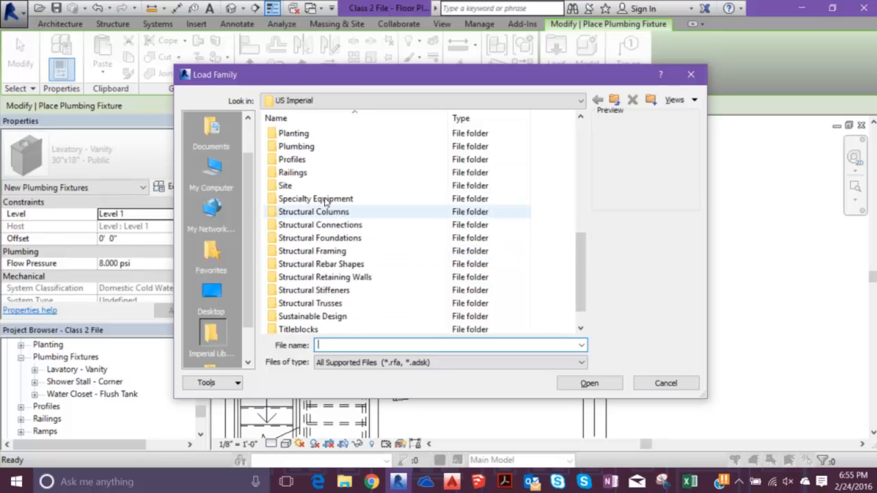
scroll(329, 199, down, 1)
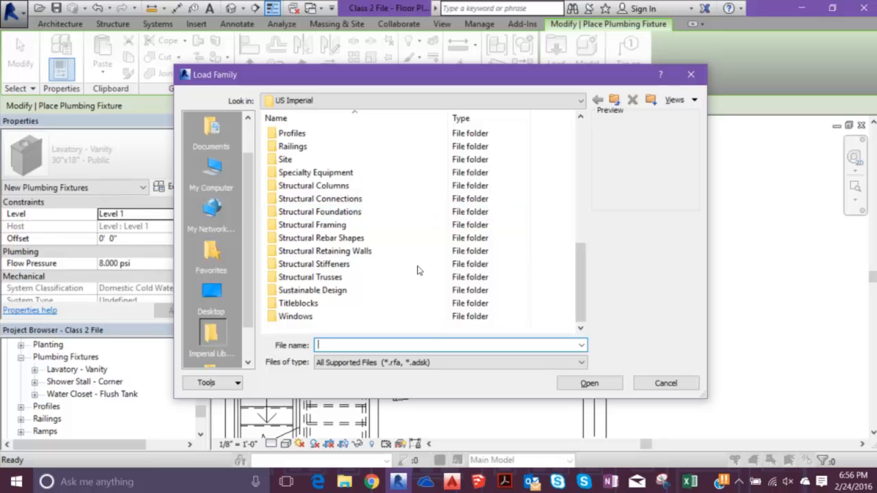
key(Escape)
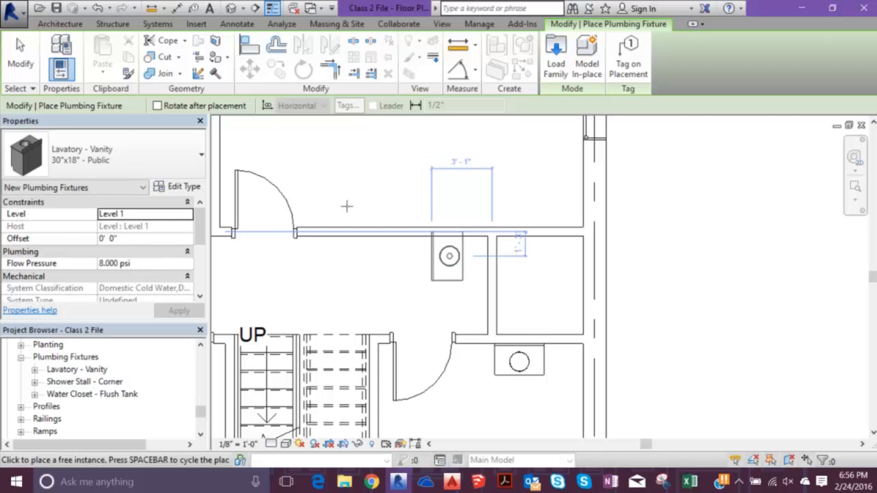
key(Escape)
key(Escape)
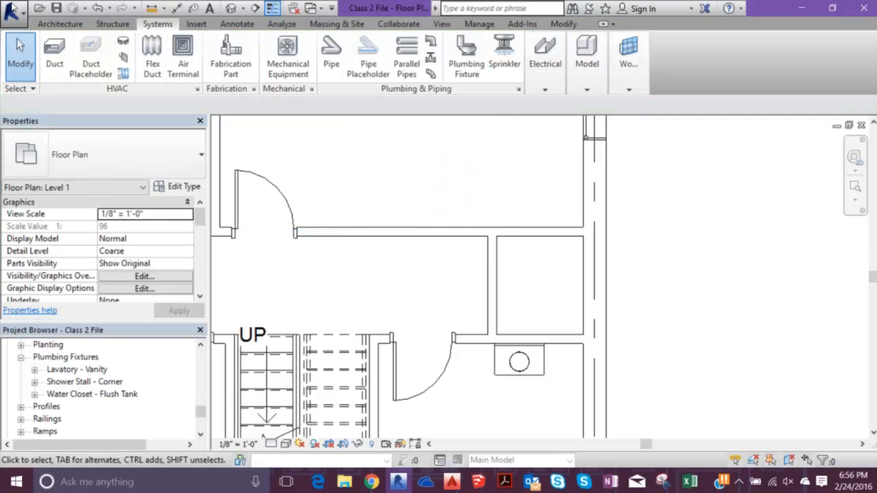